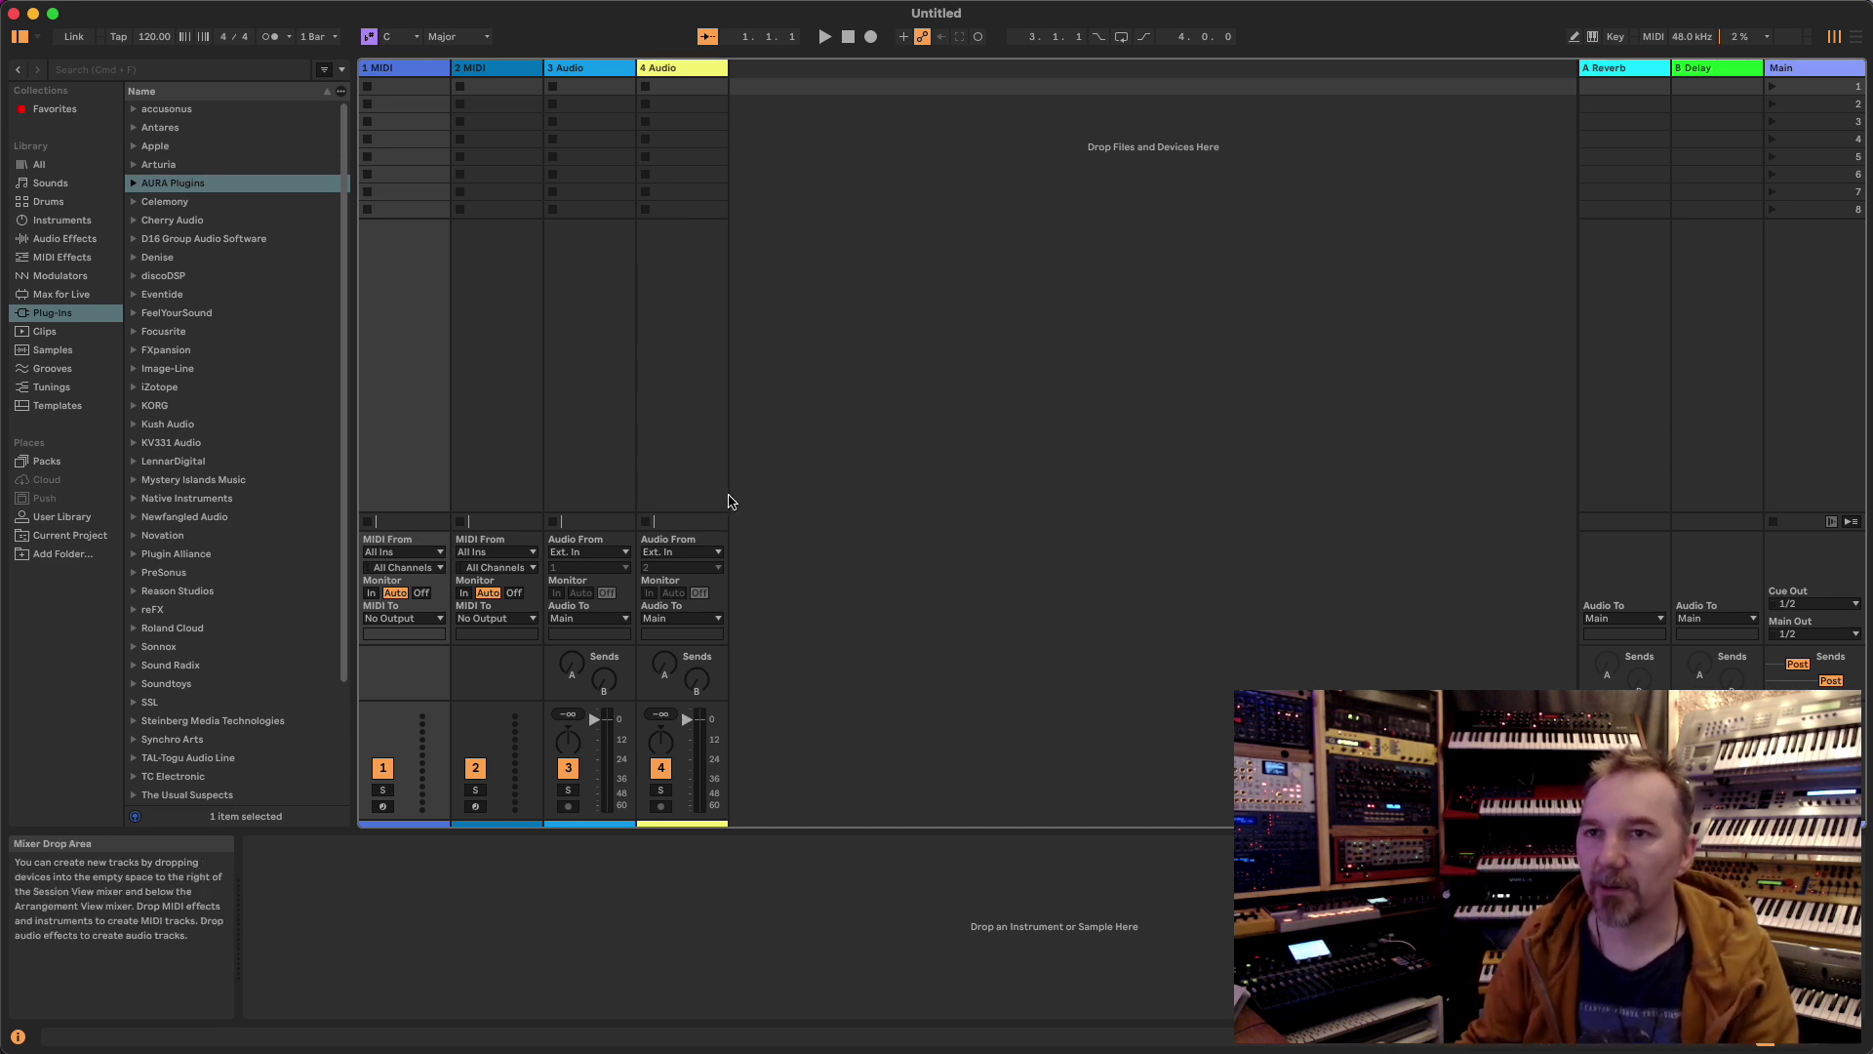
# - Load the Waldorf Pulse 2 Editor from the AURA Plugins collection onto the first MIDI track
pyautogui.click(134, 183)
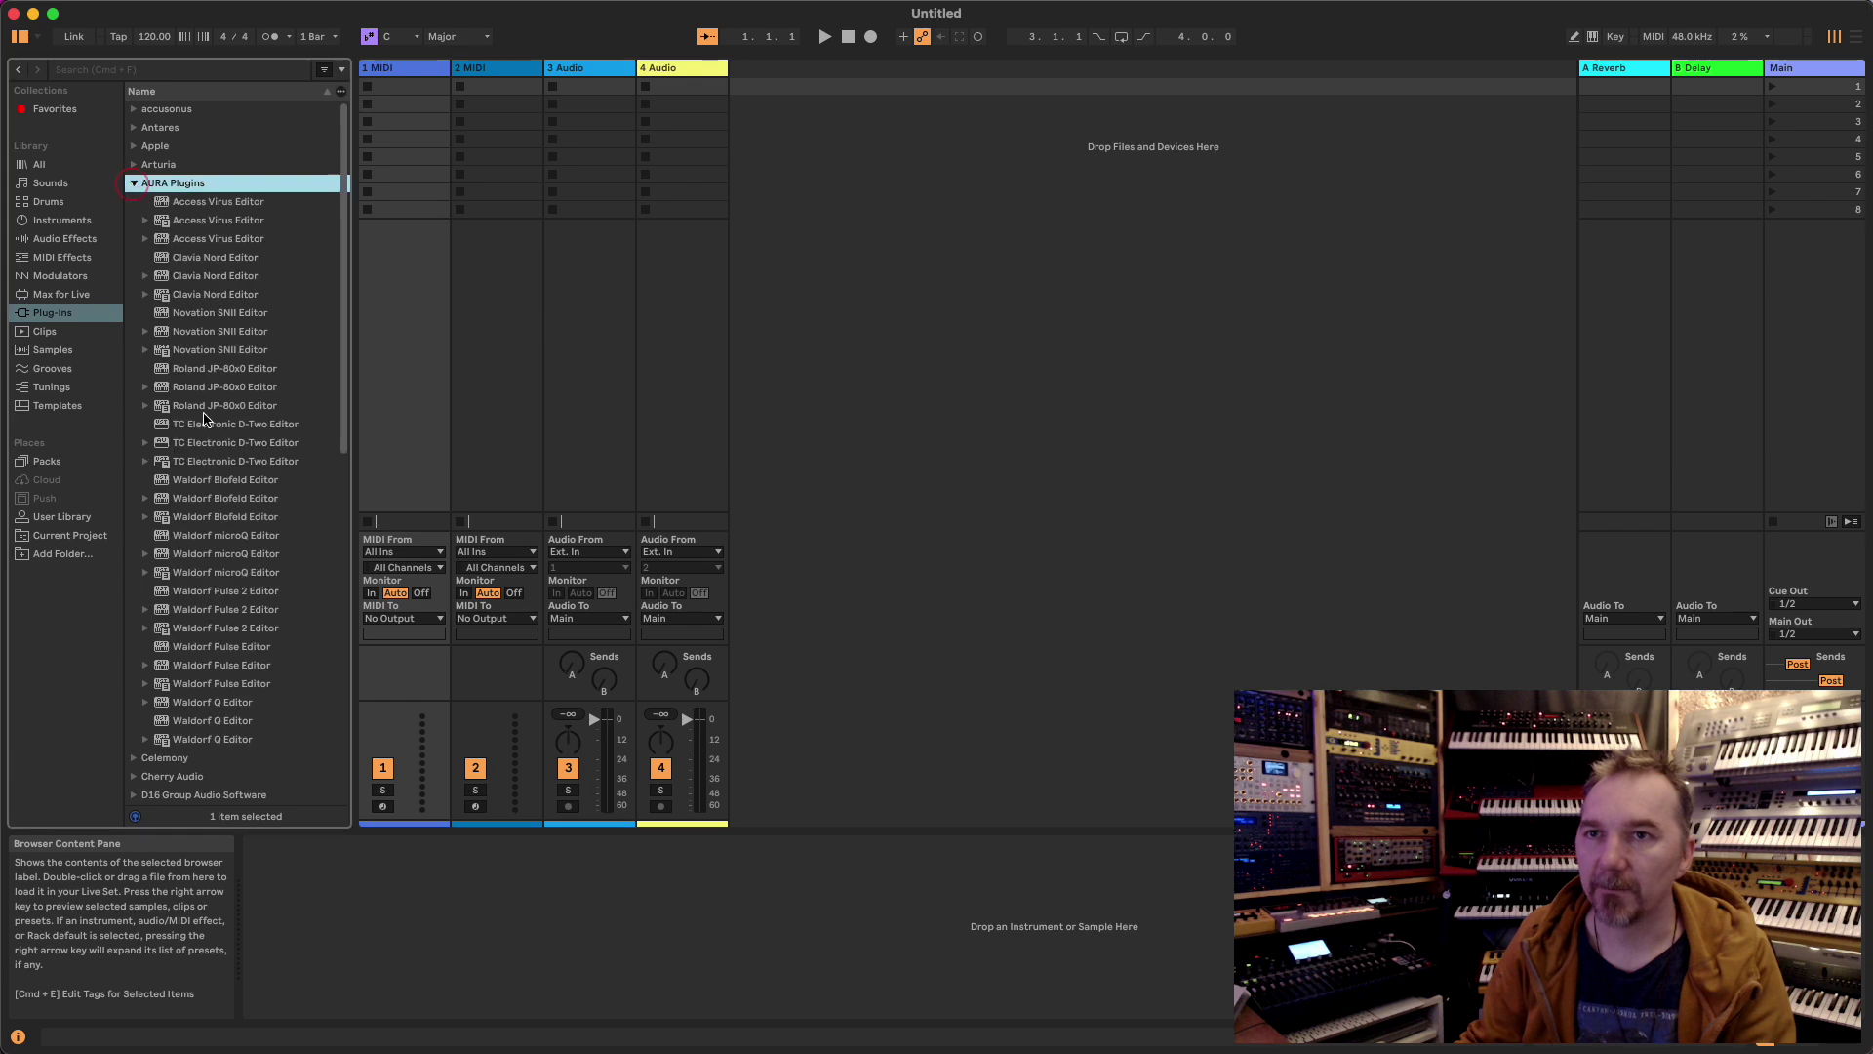
pyautogui.click(248, 629)
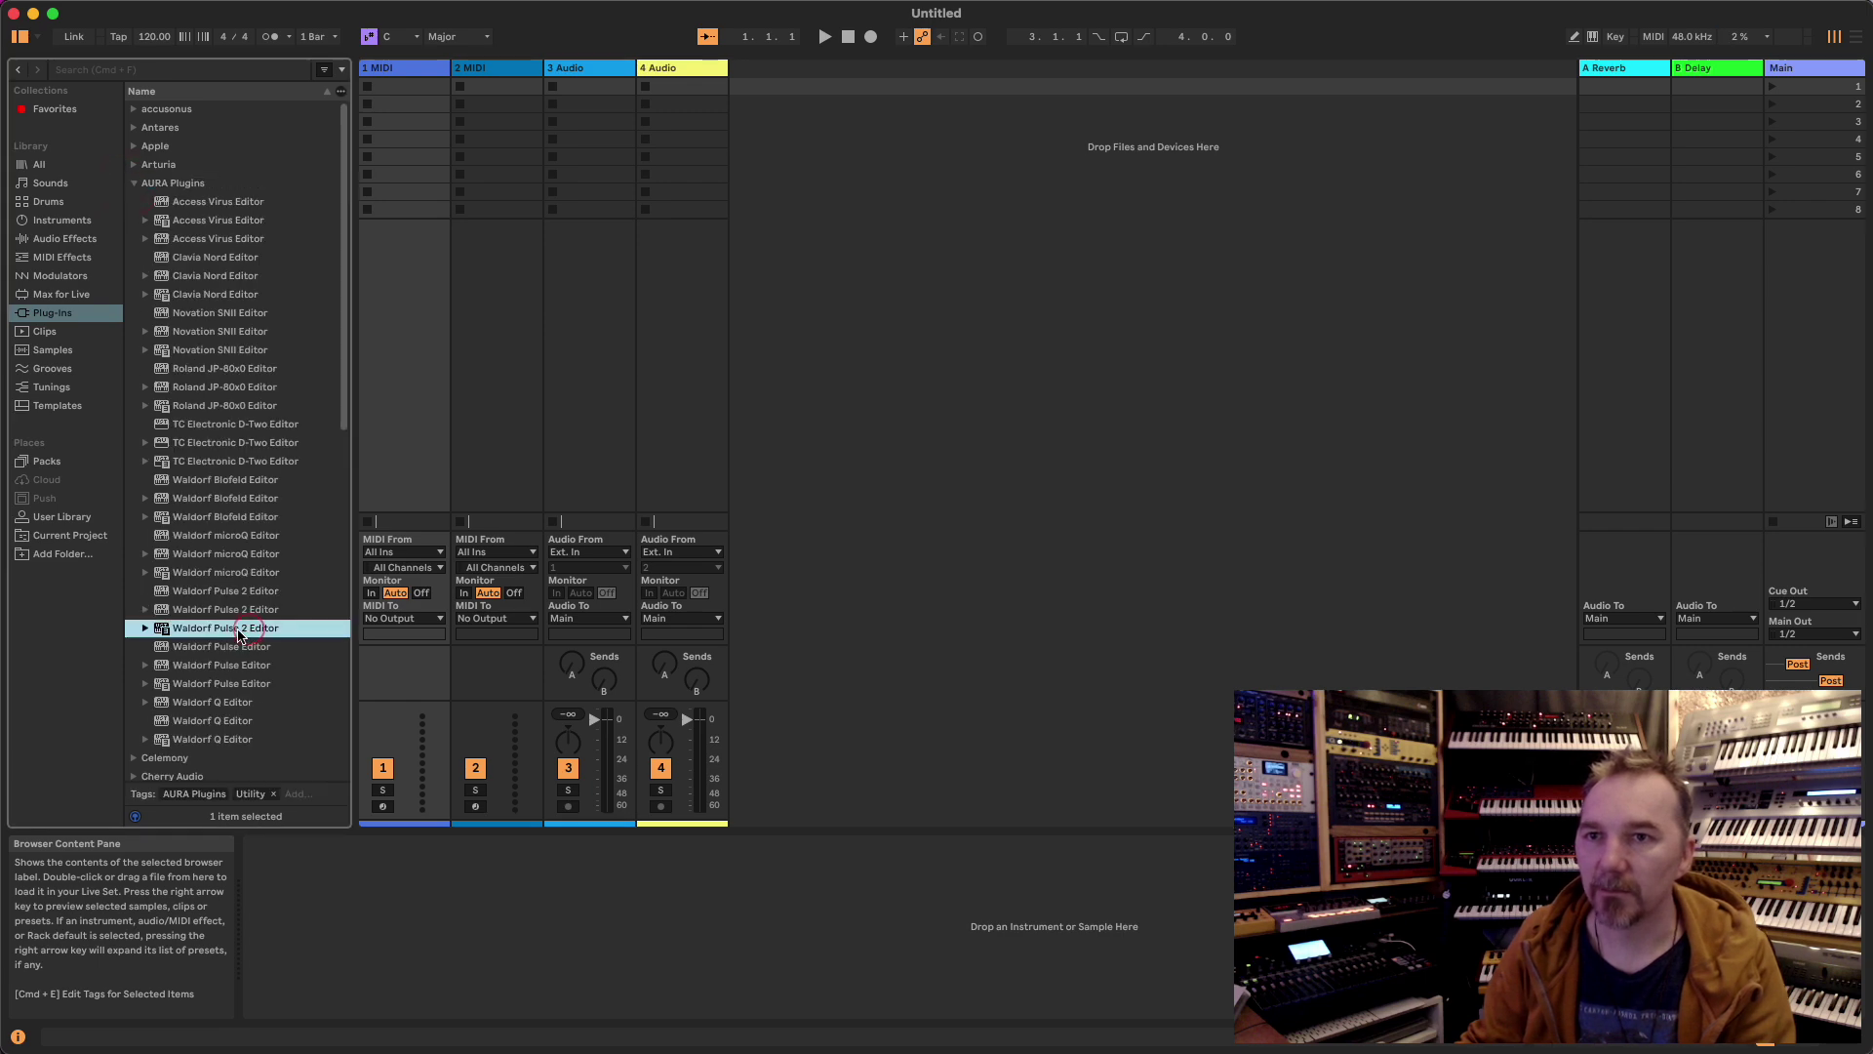
pyautogui.moveTo(226, 633); pyautogui.dragTo(400, 456)
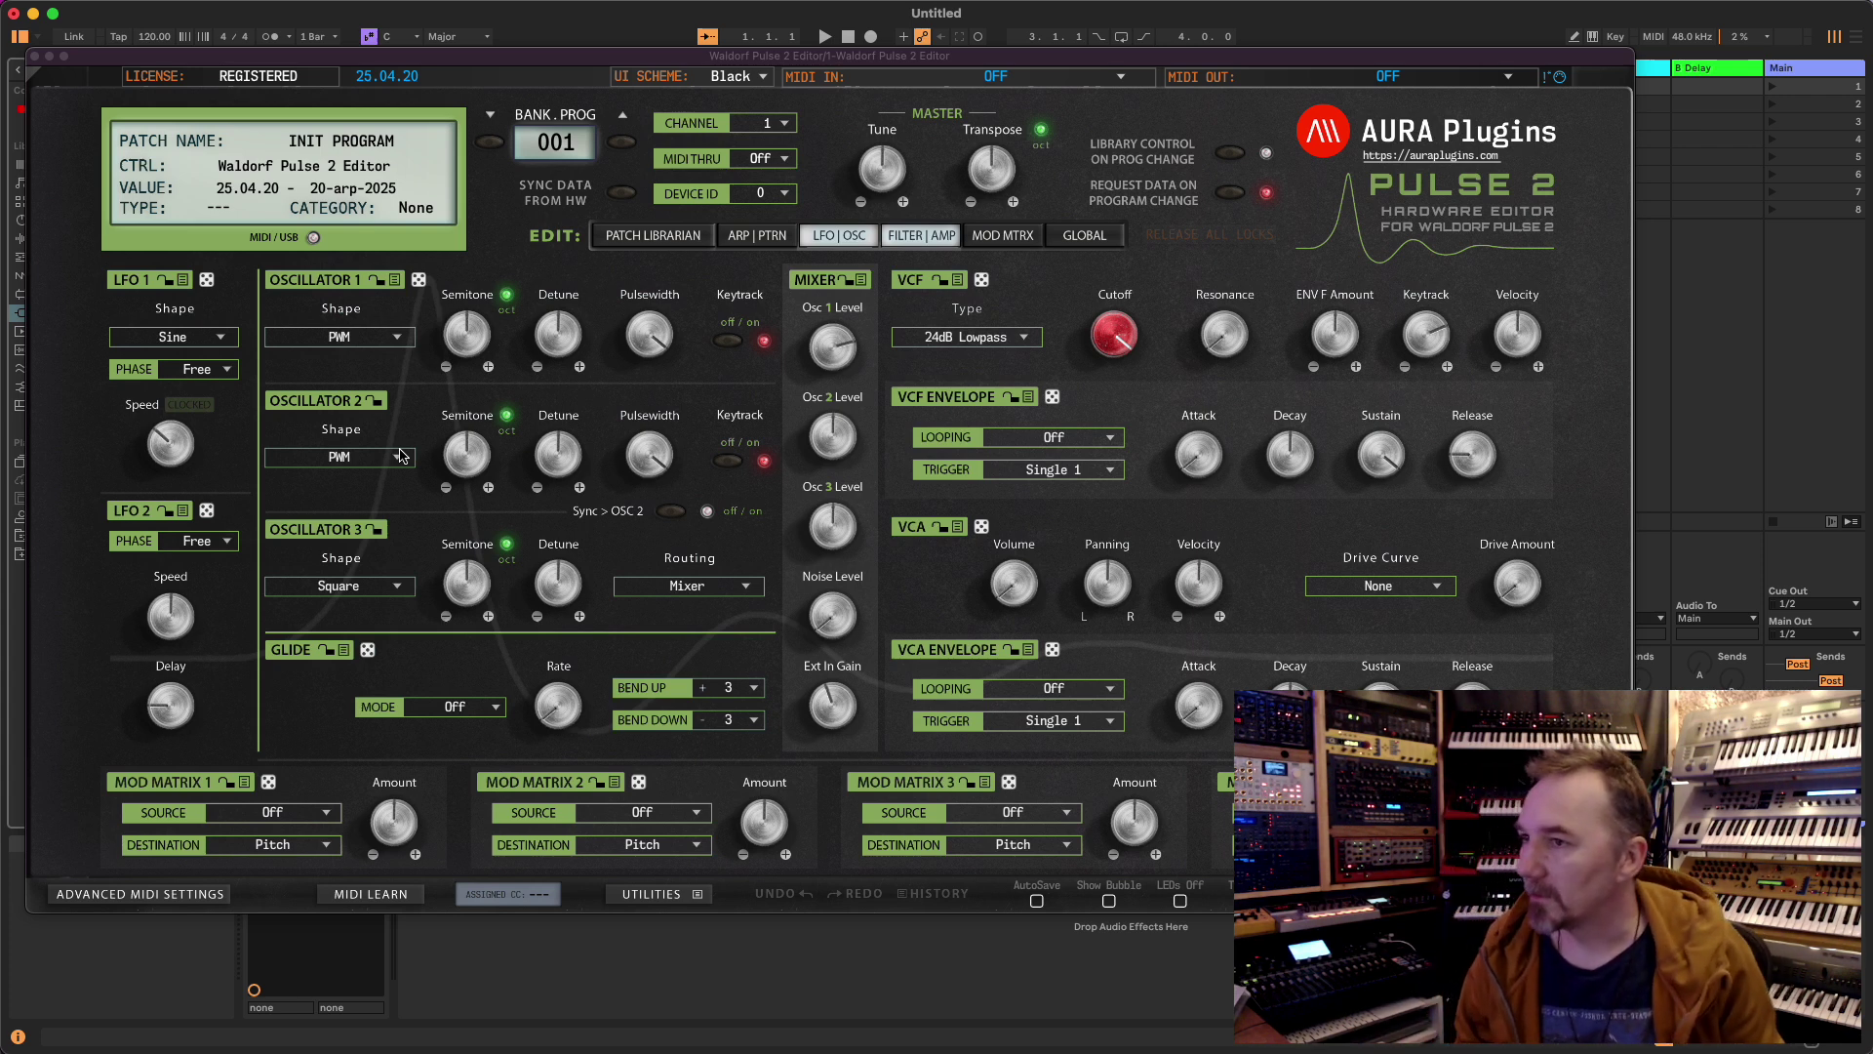
pyautogui.moveTo(864, 183)
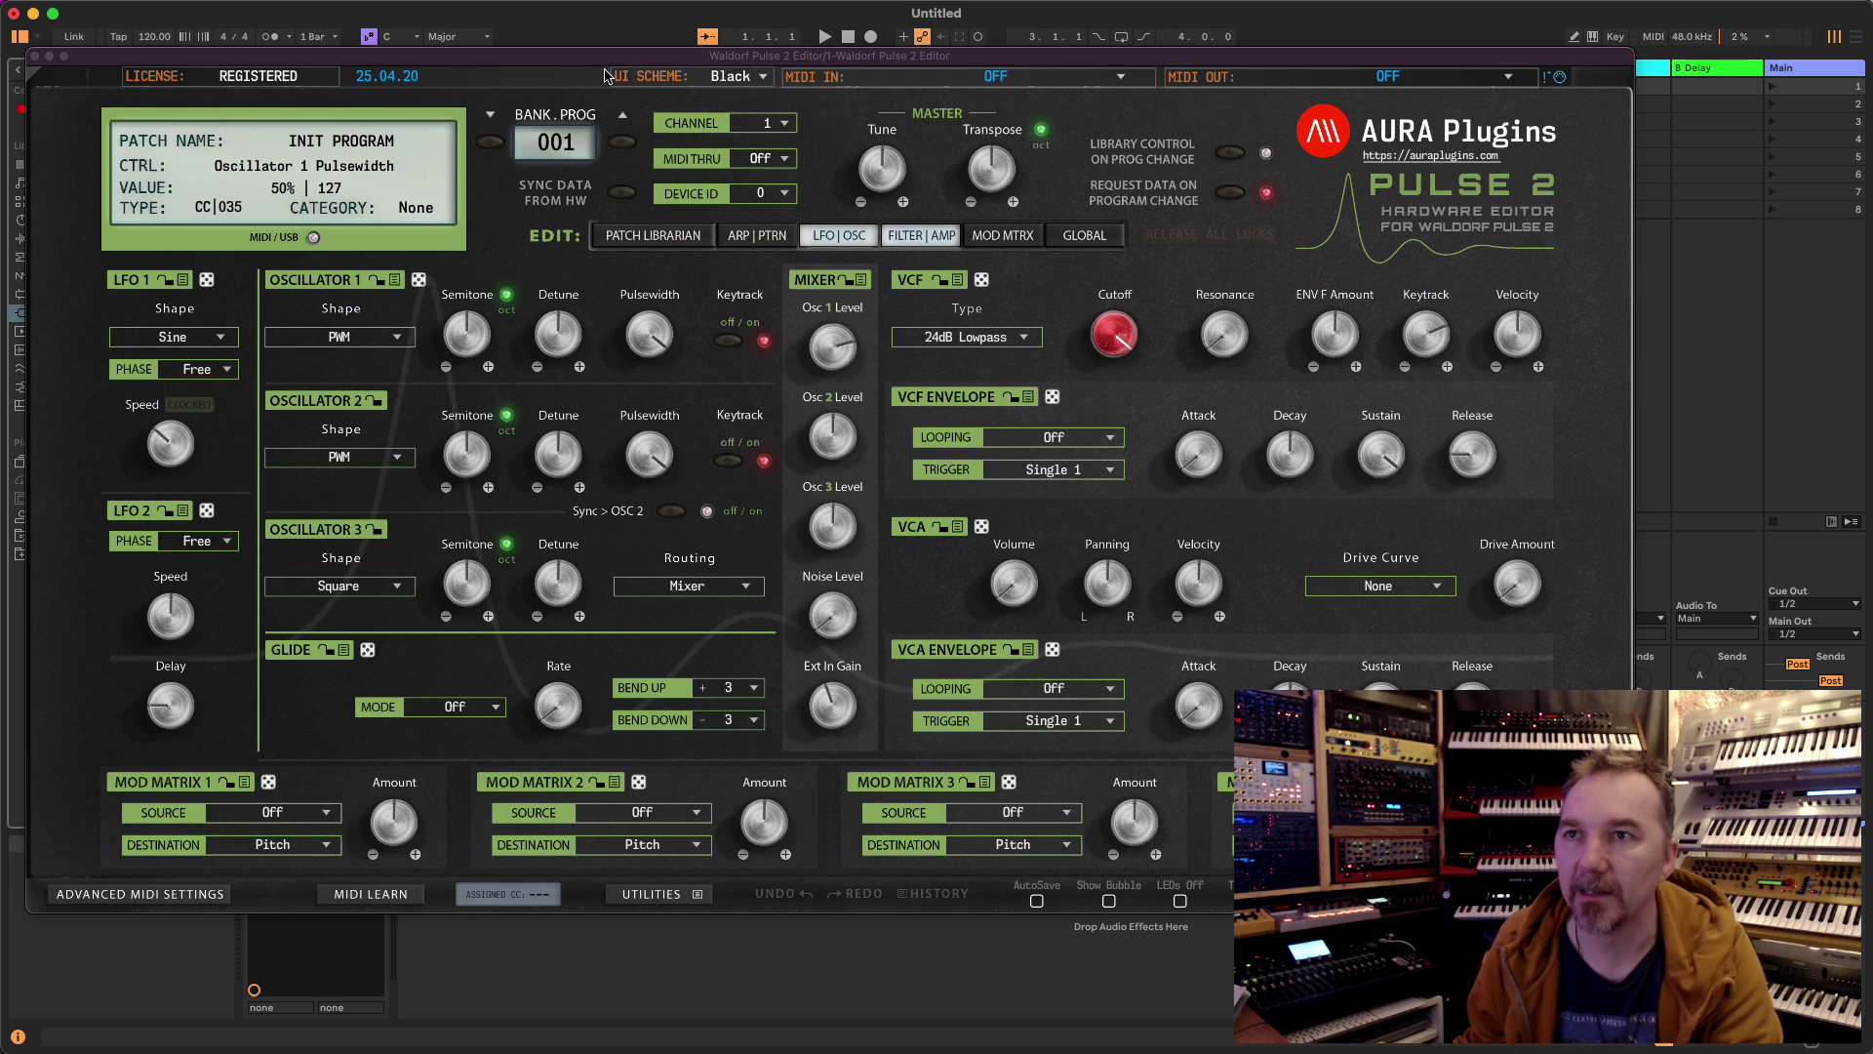
# - Resize the Pulse 2 editor window and place it in the upper-left corner of the screen
pyautogui.moveTo(600, 58); pyautogui.dragTo(906, 139)
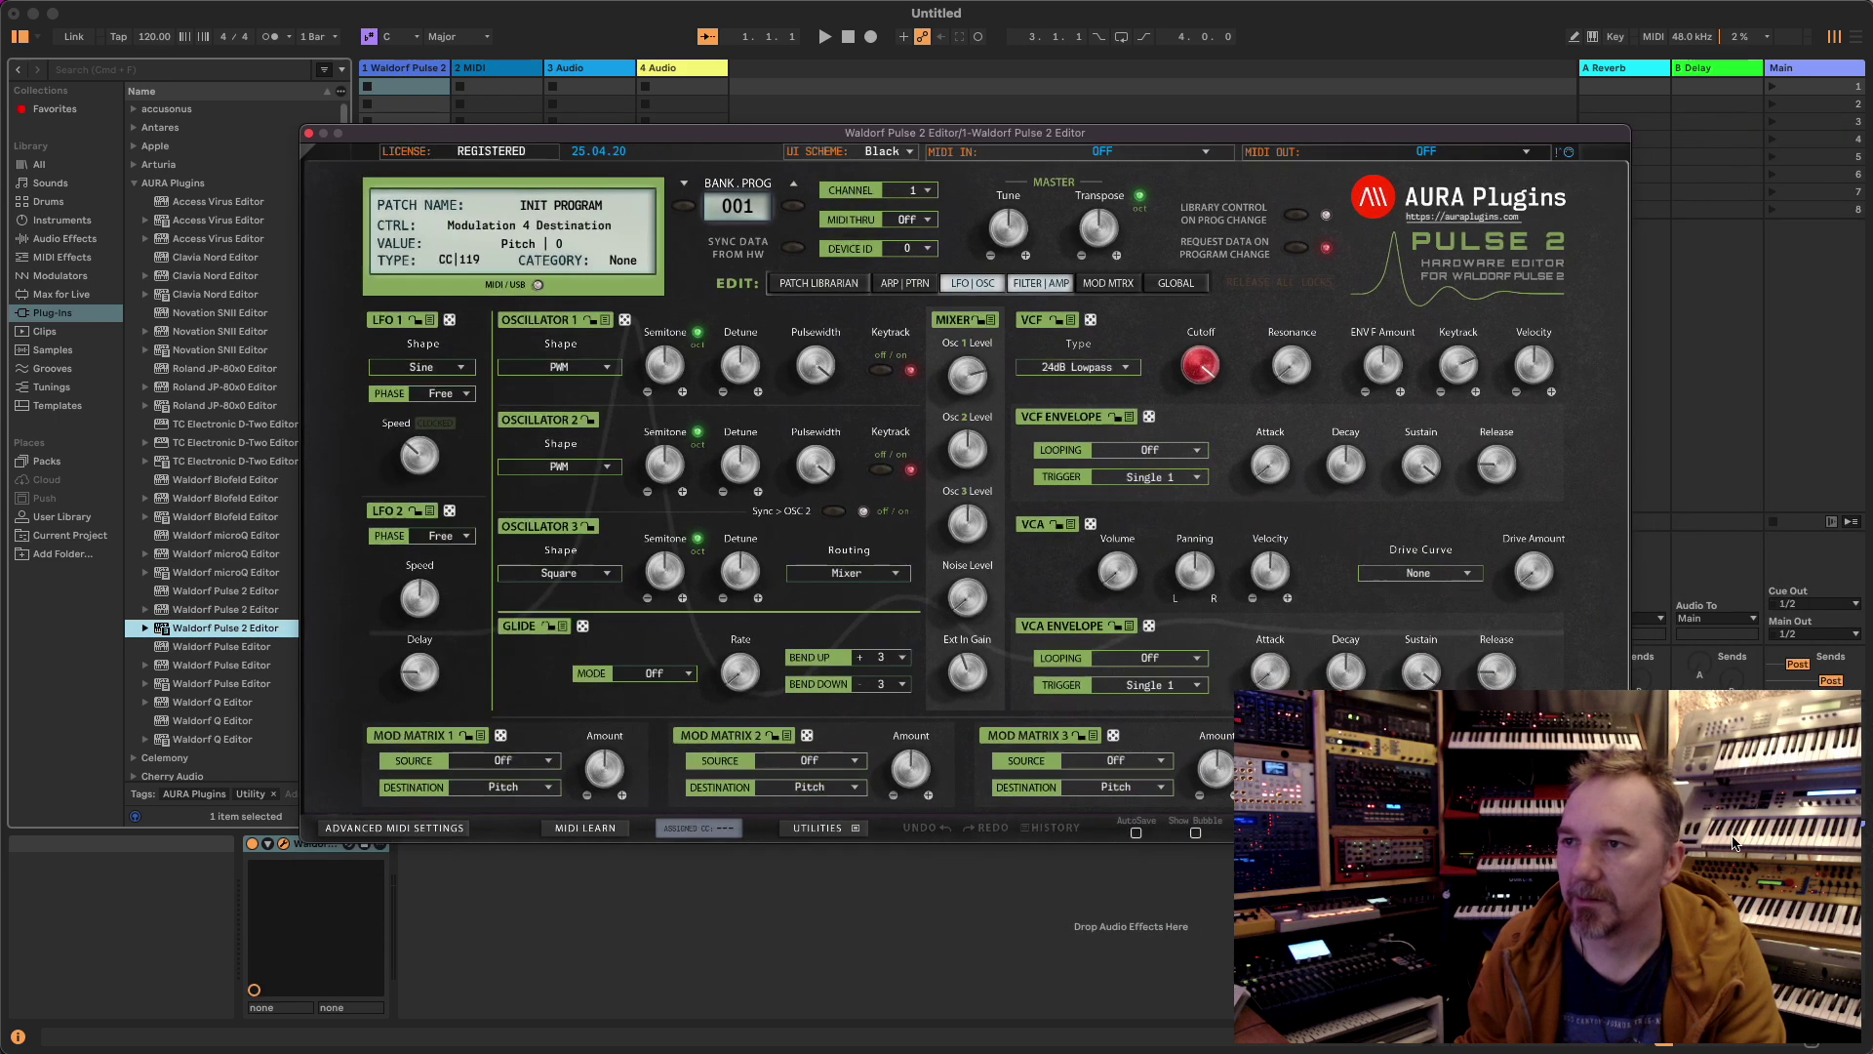
pyautogui.moveTo(905, 138); pyautogui.dragTo(602, 11)
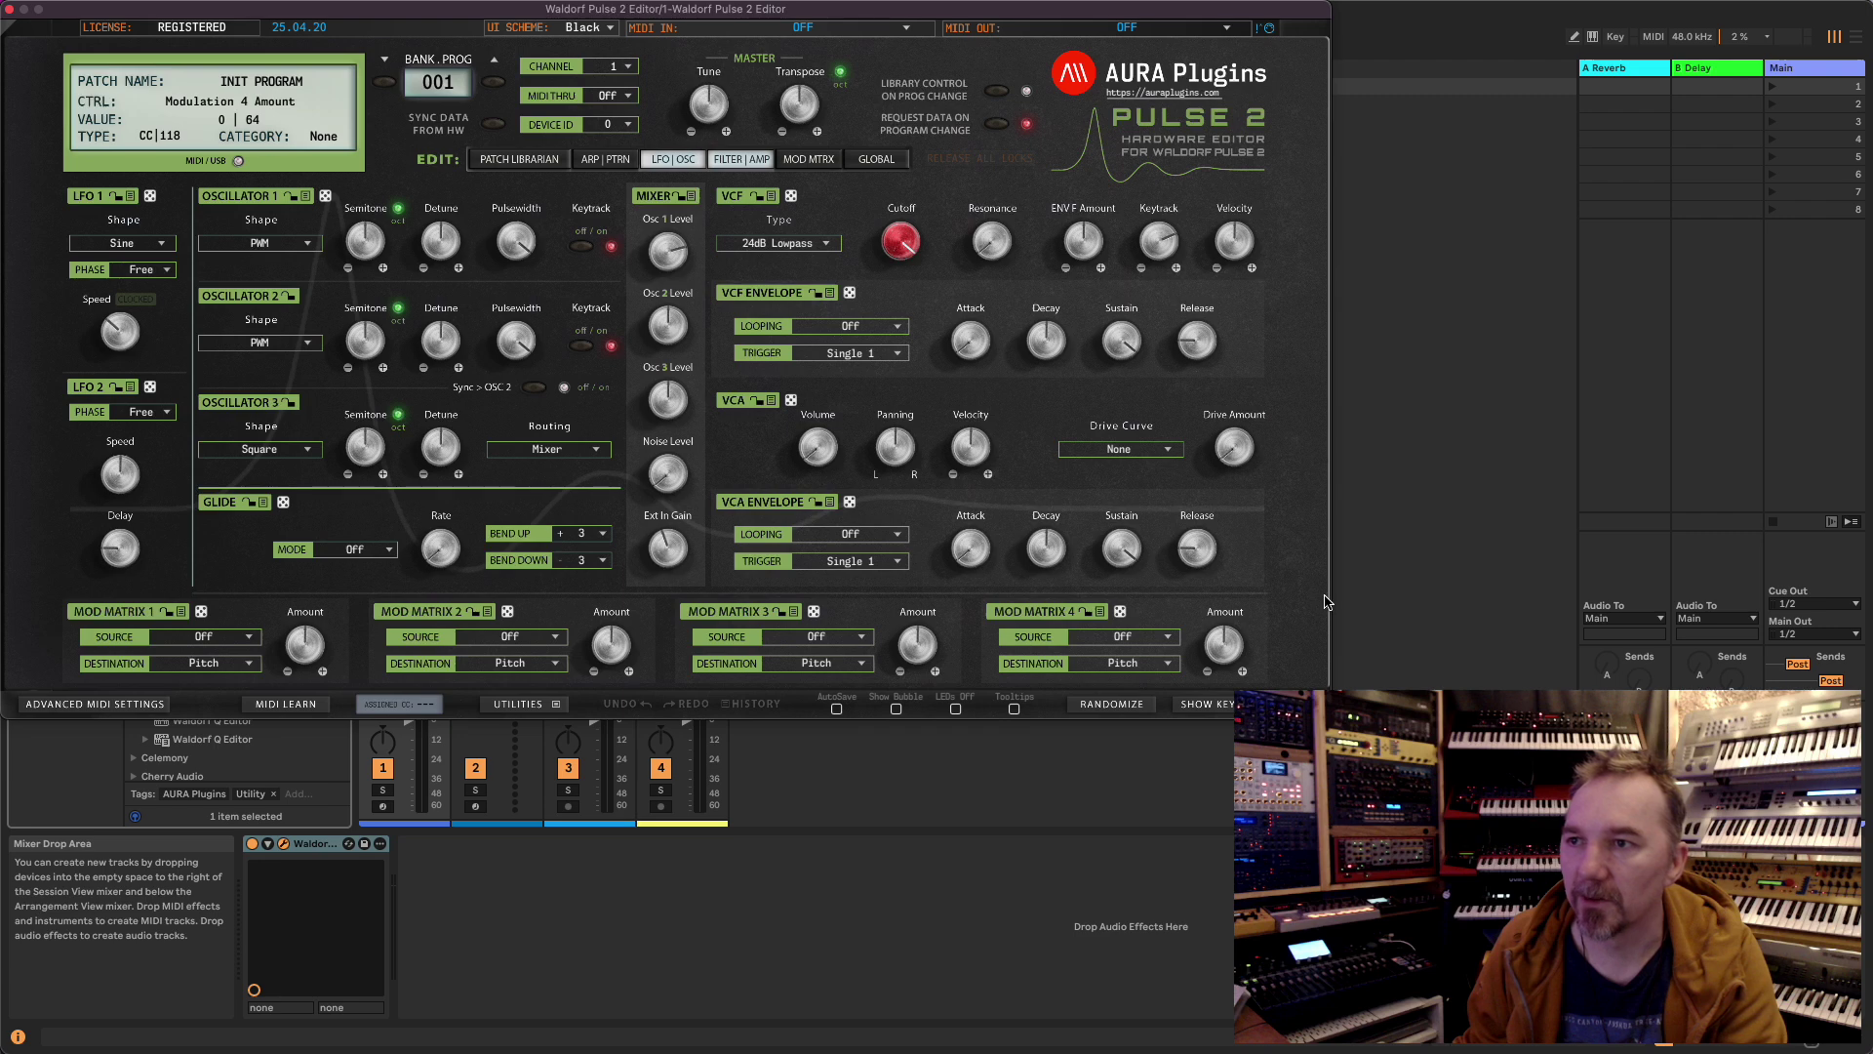
pyautogui.moveTo(1148, 8); pyautogui.dragTo(871, 34)
pyautogui.moveTo(1048, 741); pyautogui.dragTo(954, 690)
pyautogui.moveTo(625, 34); pyautogui.dragTo(905, 9)
pyautogui.moveTo(1231, 670); pyautogui.dragTo(1329, 736)
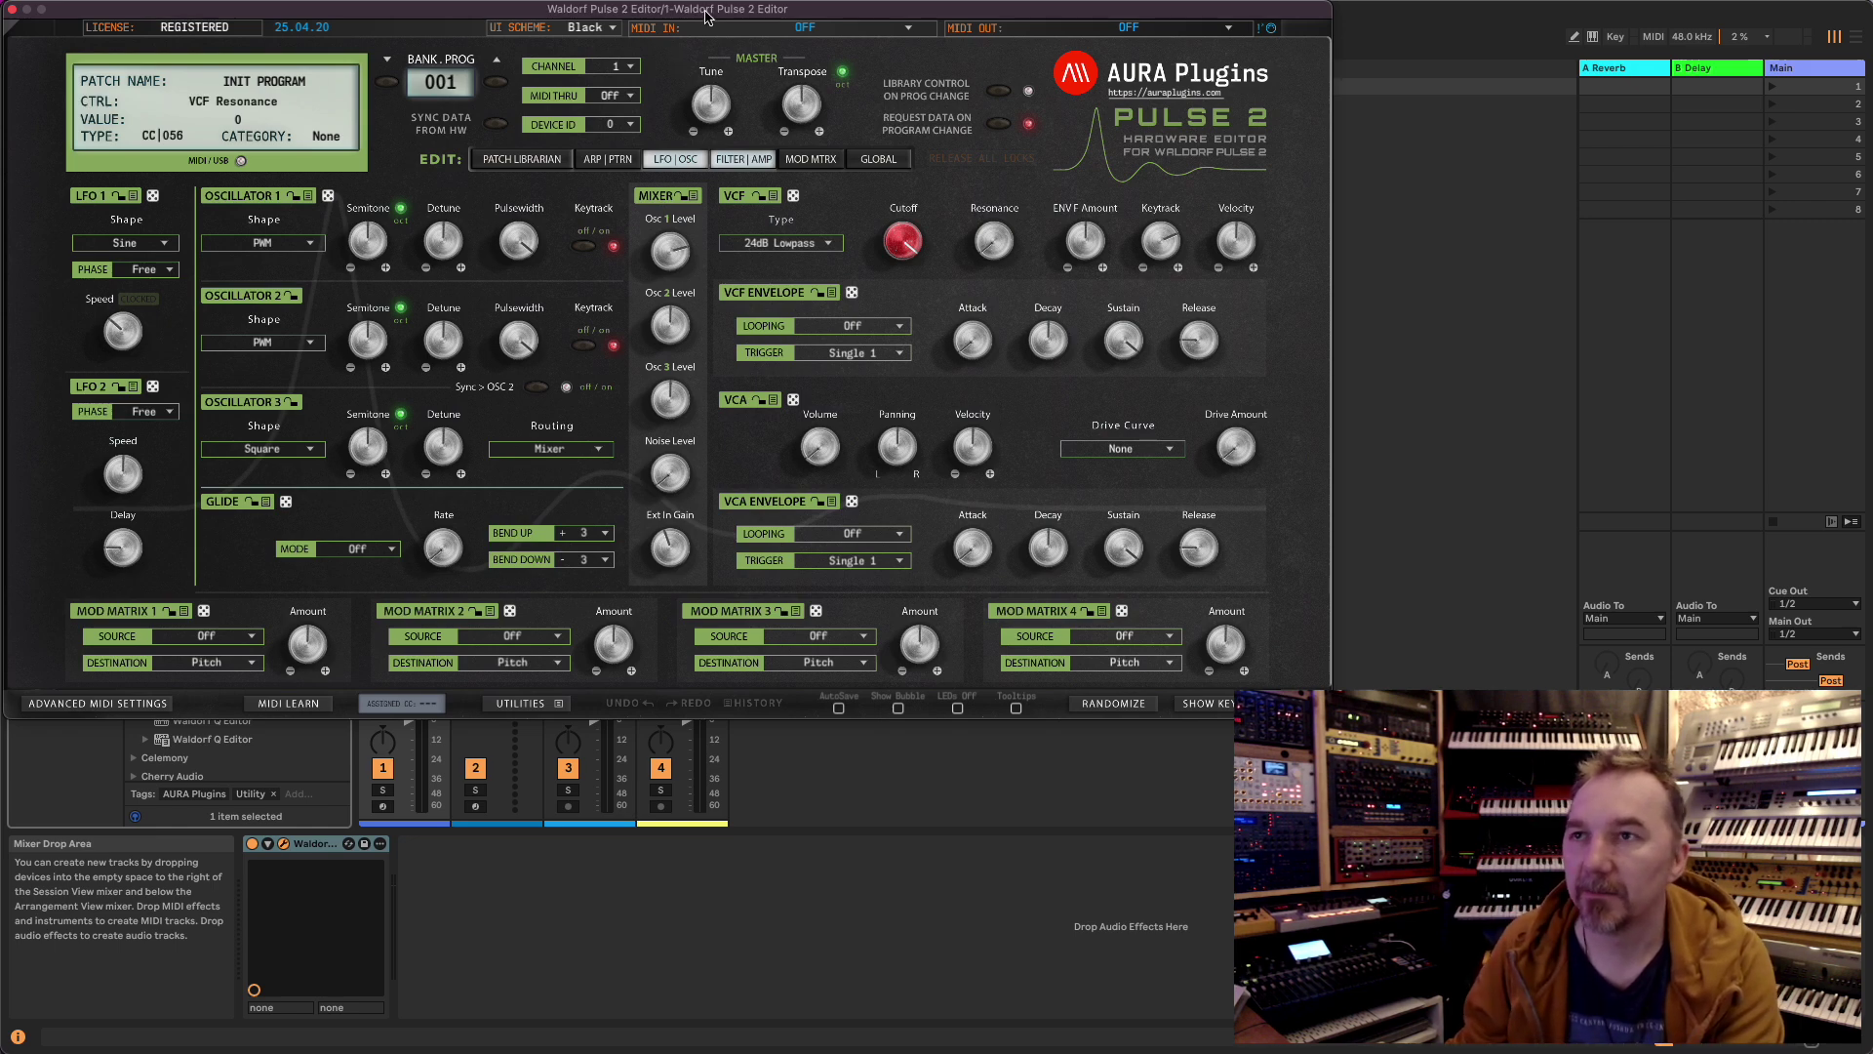
# - Set both the editor's MIDI input and MIDI output to Pulse2
pyautogui.click(789, 29)
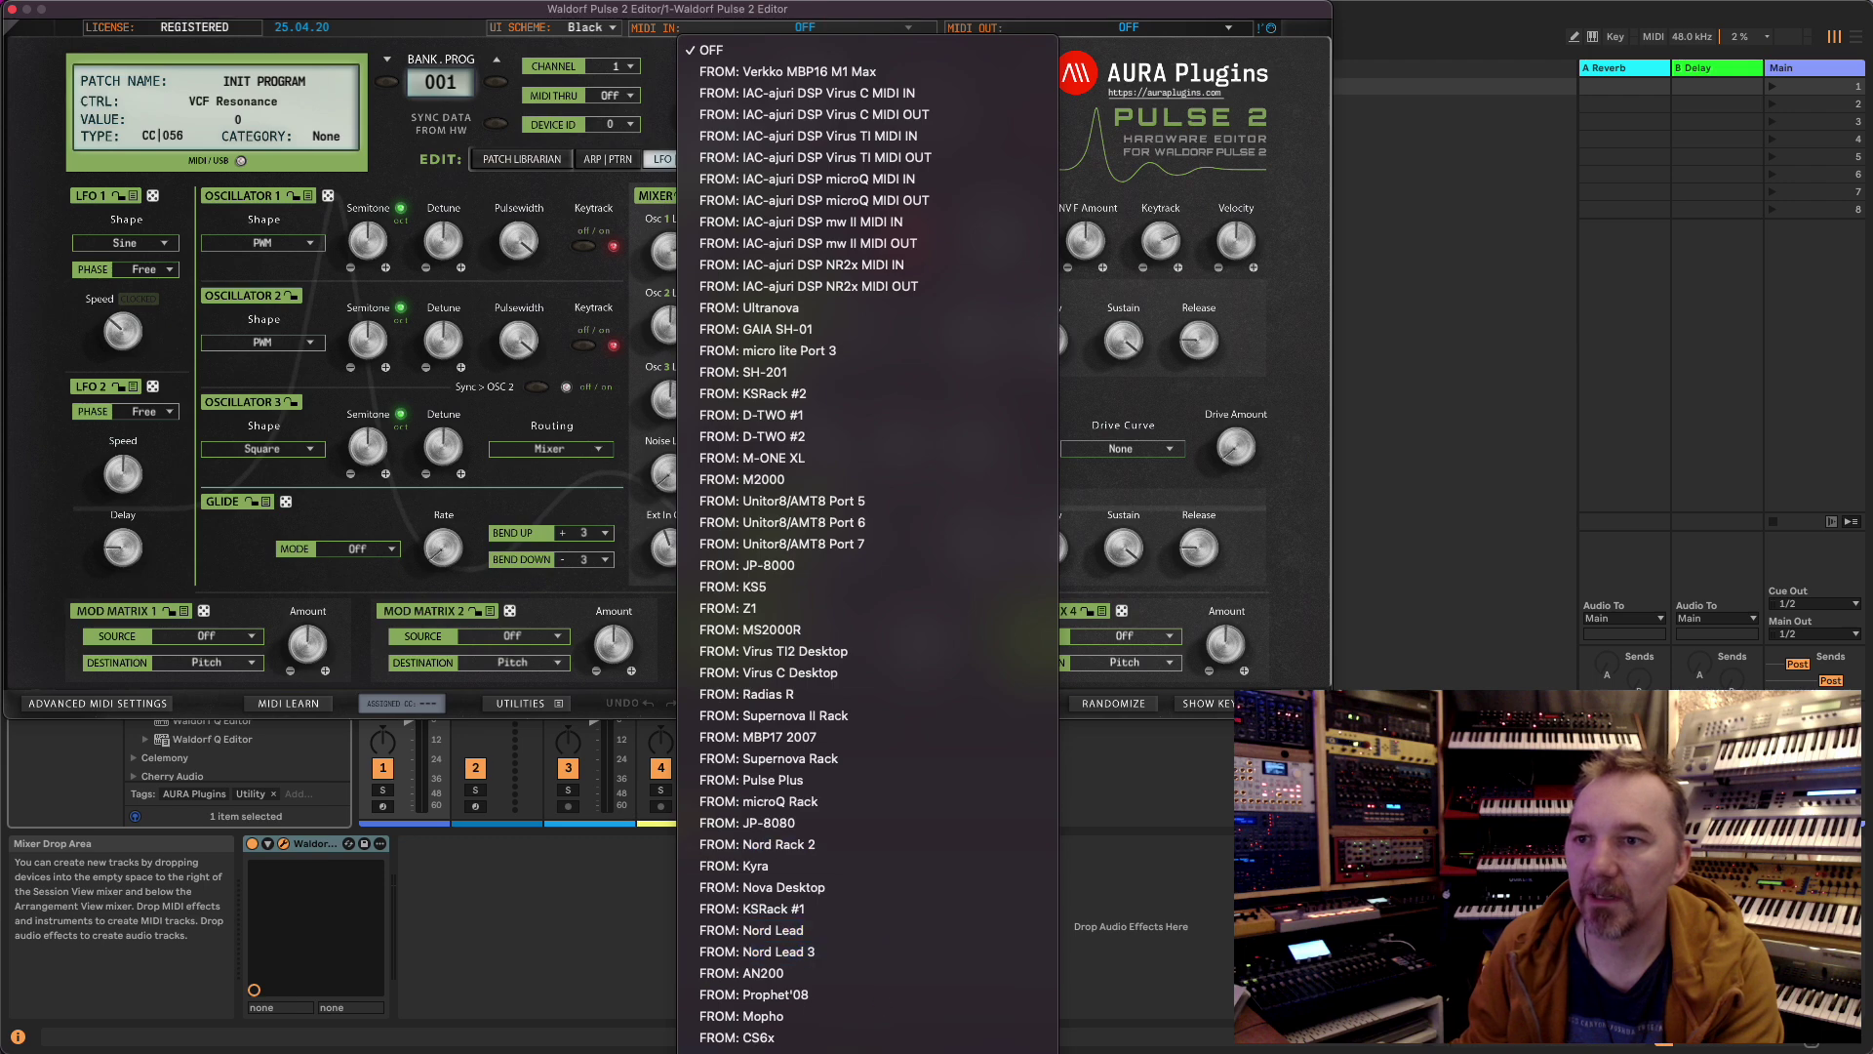
pyautogui.click(876, 178)
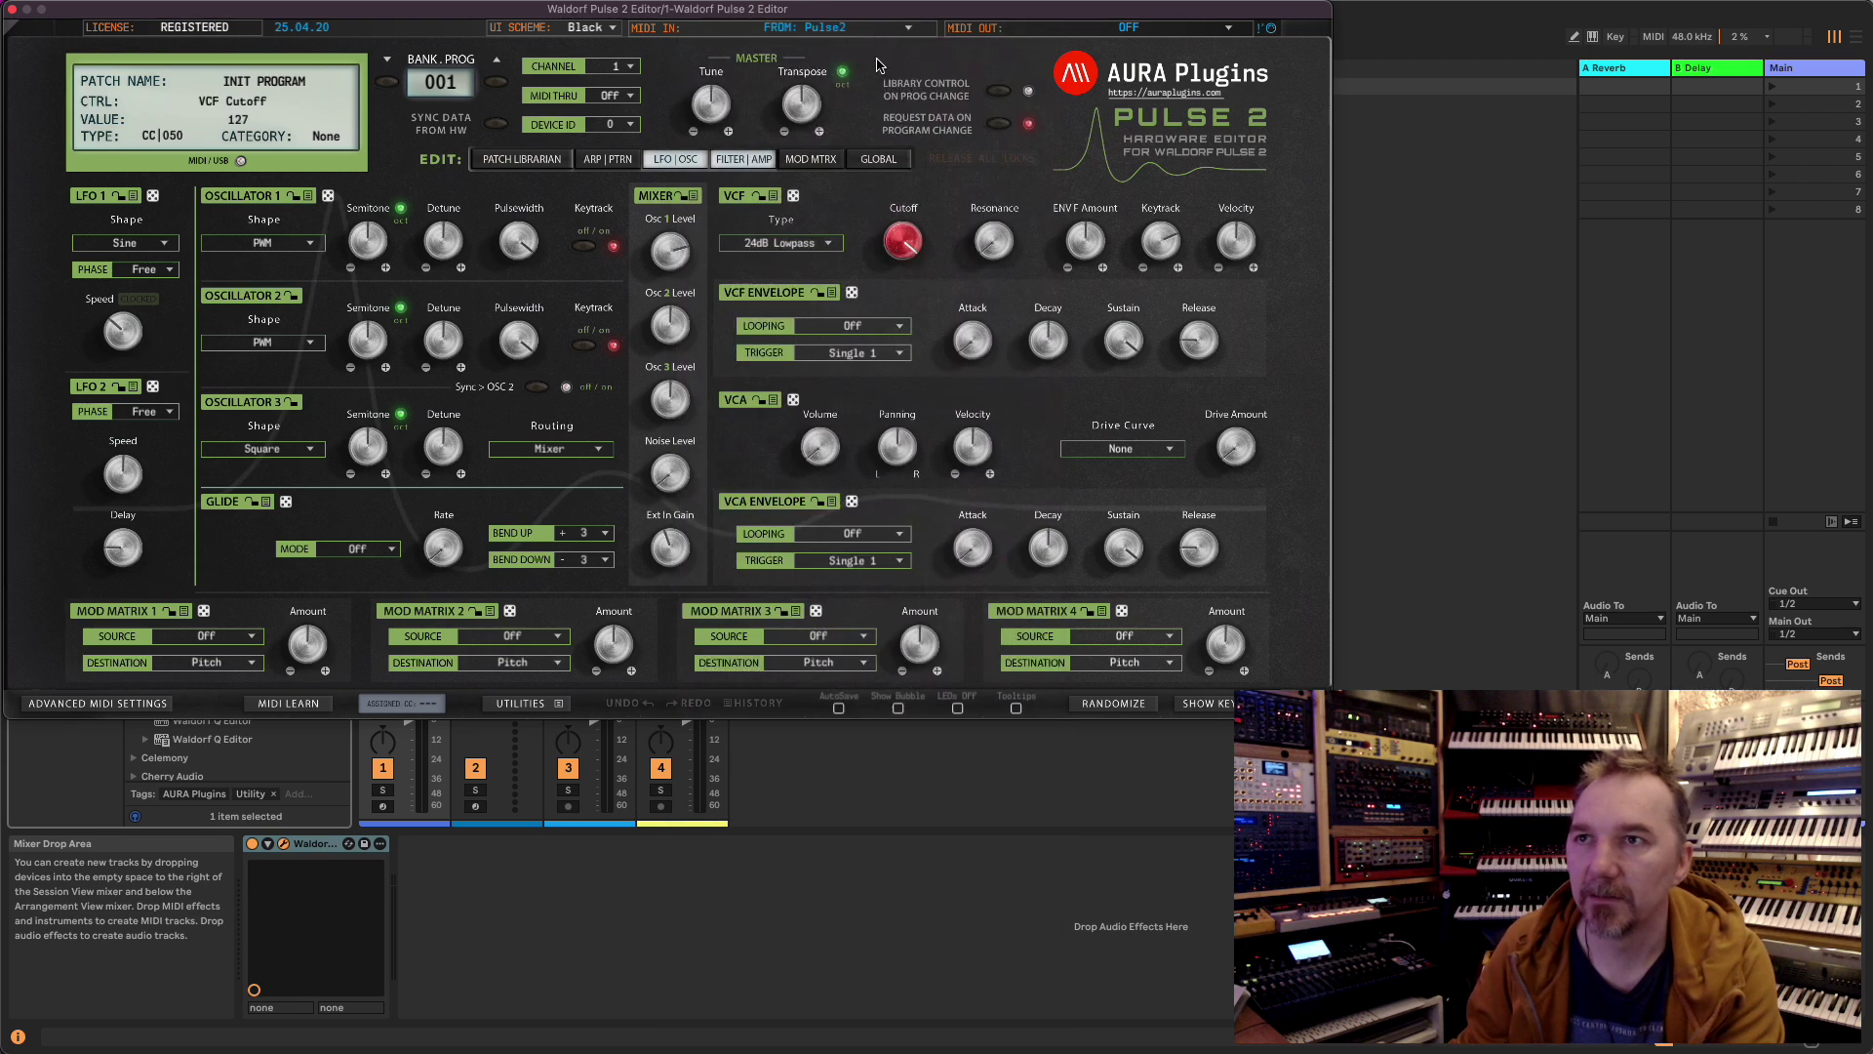
pyautogui.click(1112, 30)
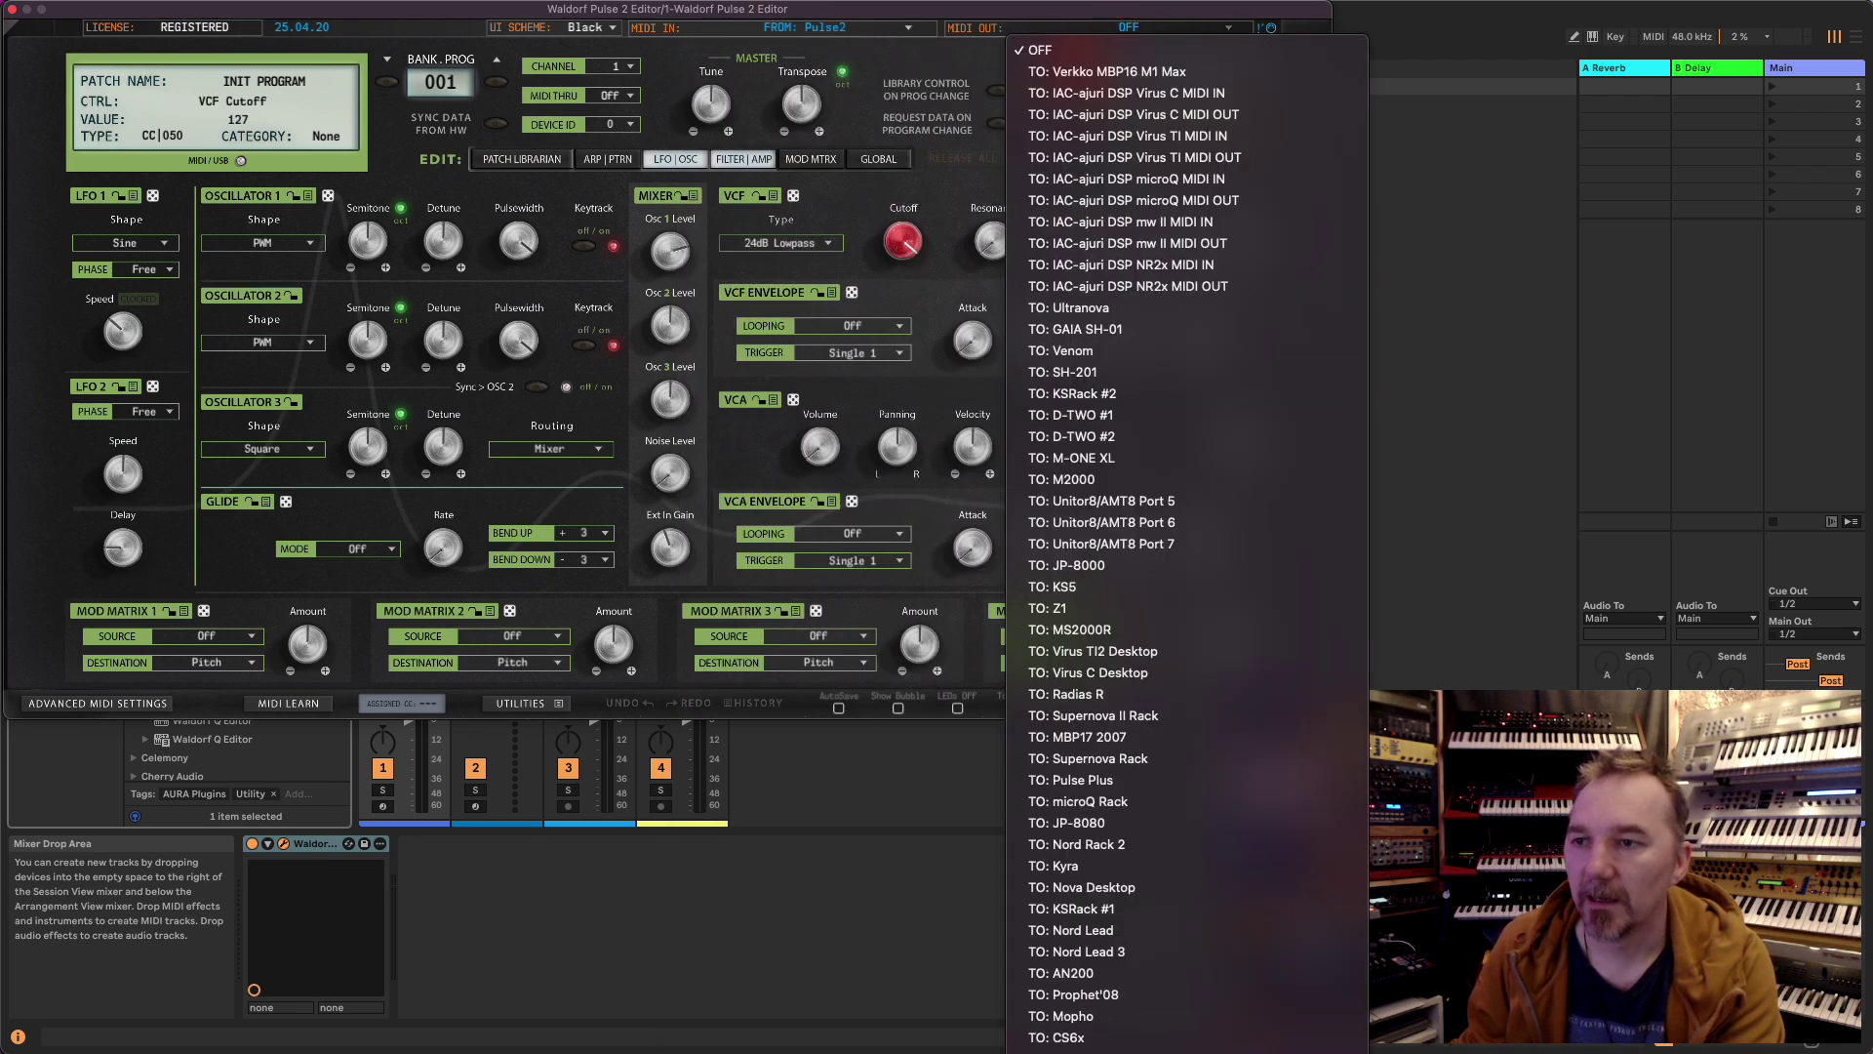
pyautogui.click(1087, 171)
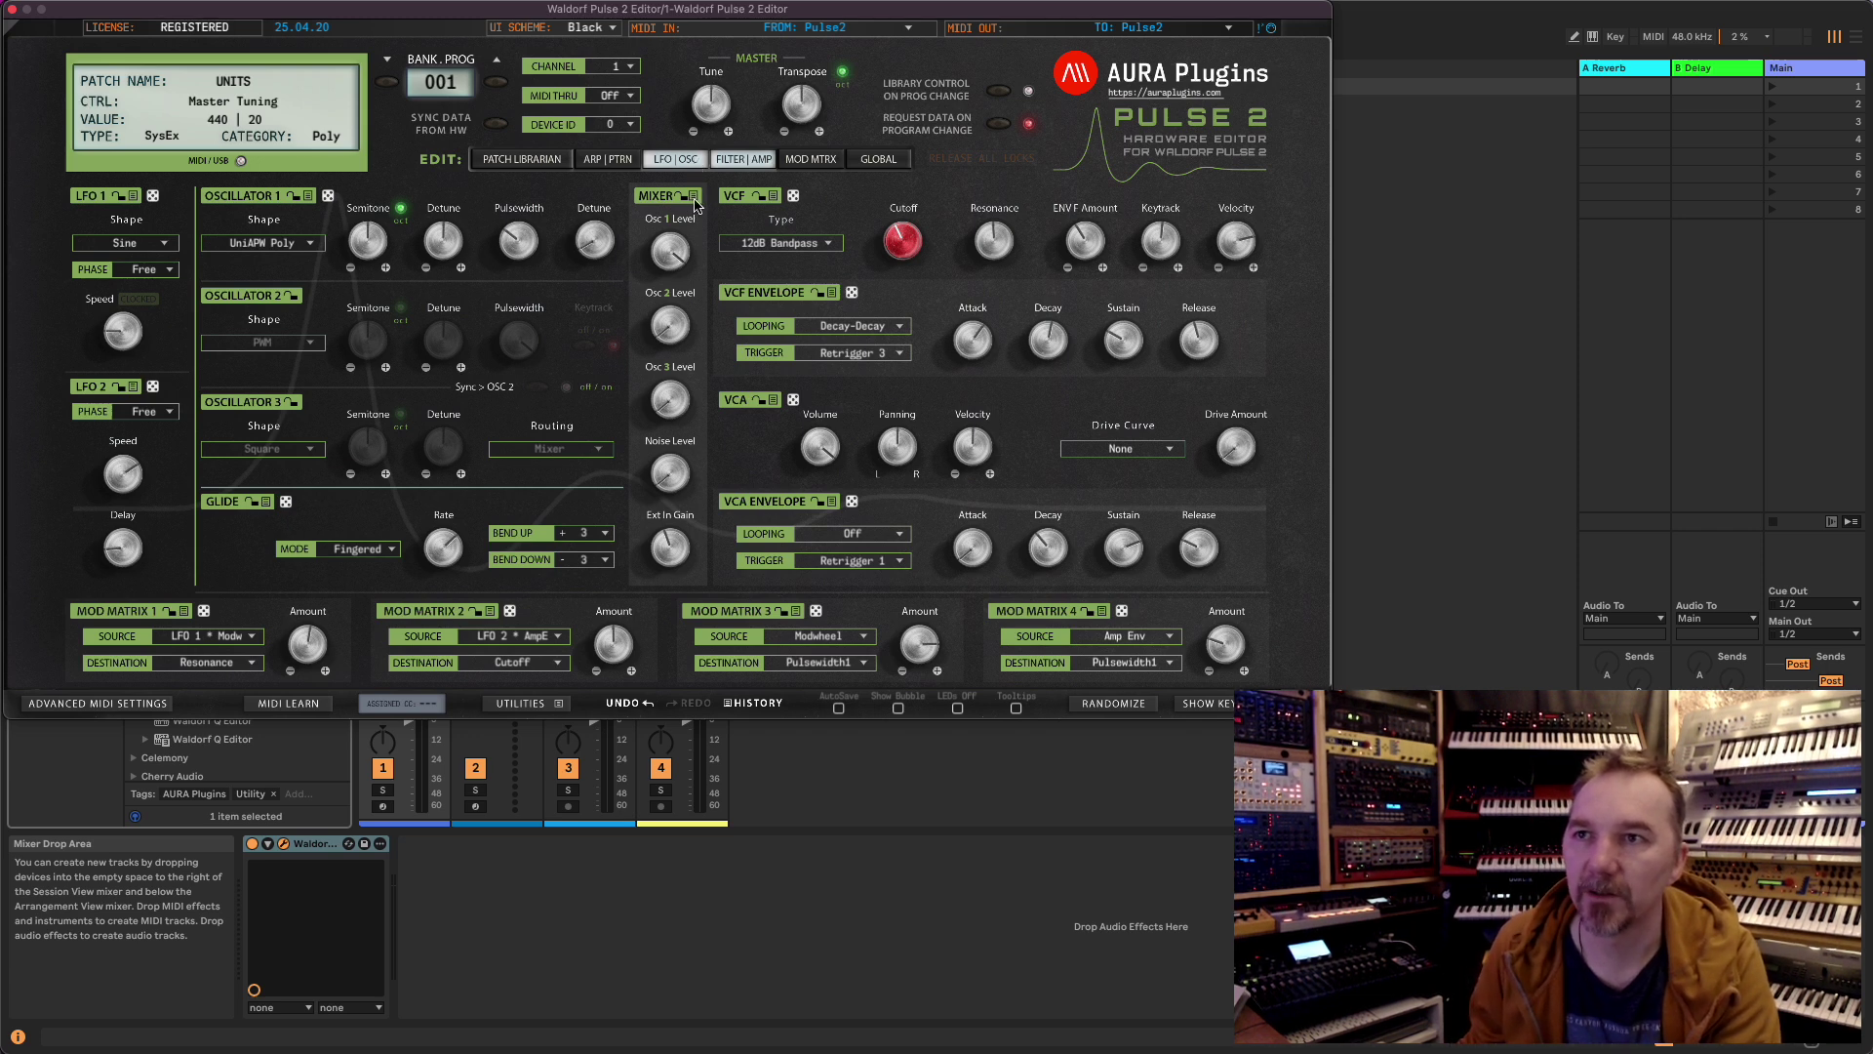
# - Examine the section options of the VCF and Oscillator 1, and try Oscillator 1's lock on and off
pyautogui.click(774, 196)
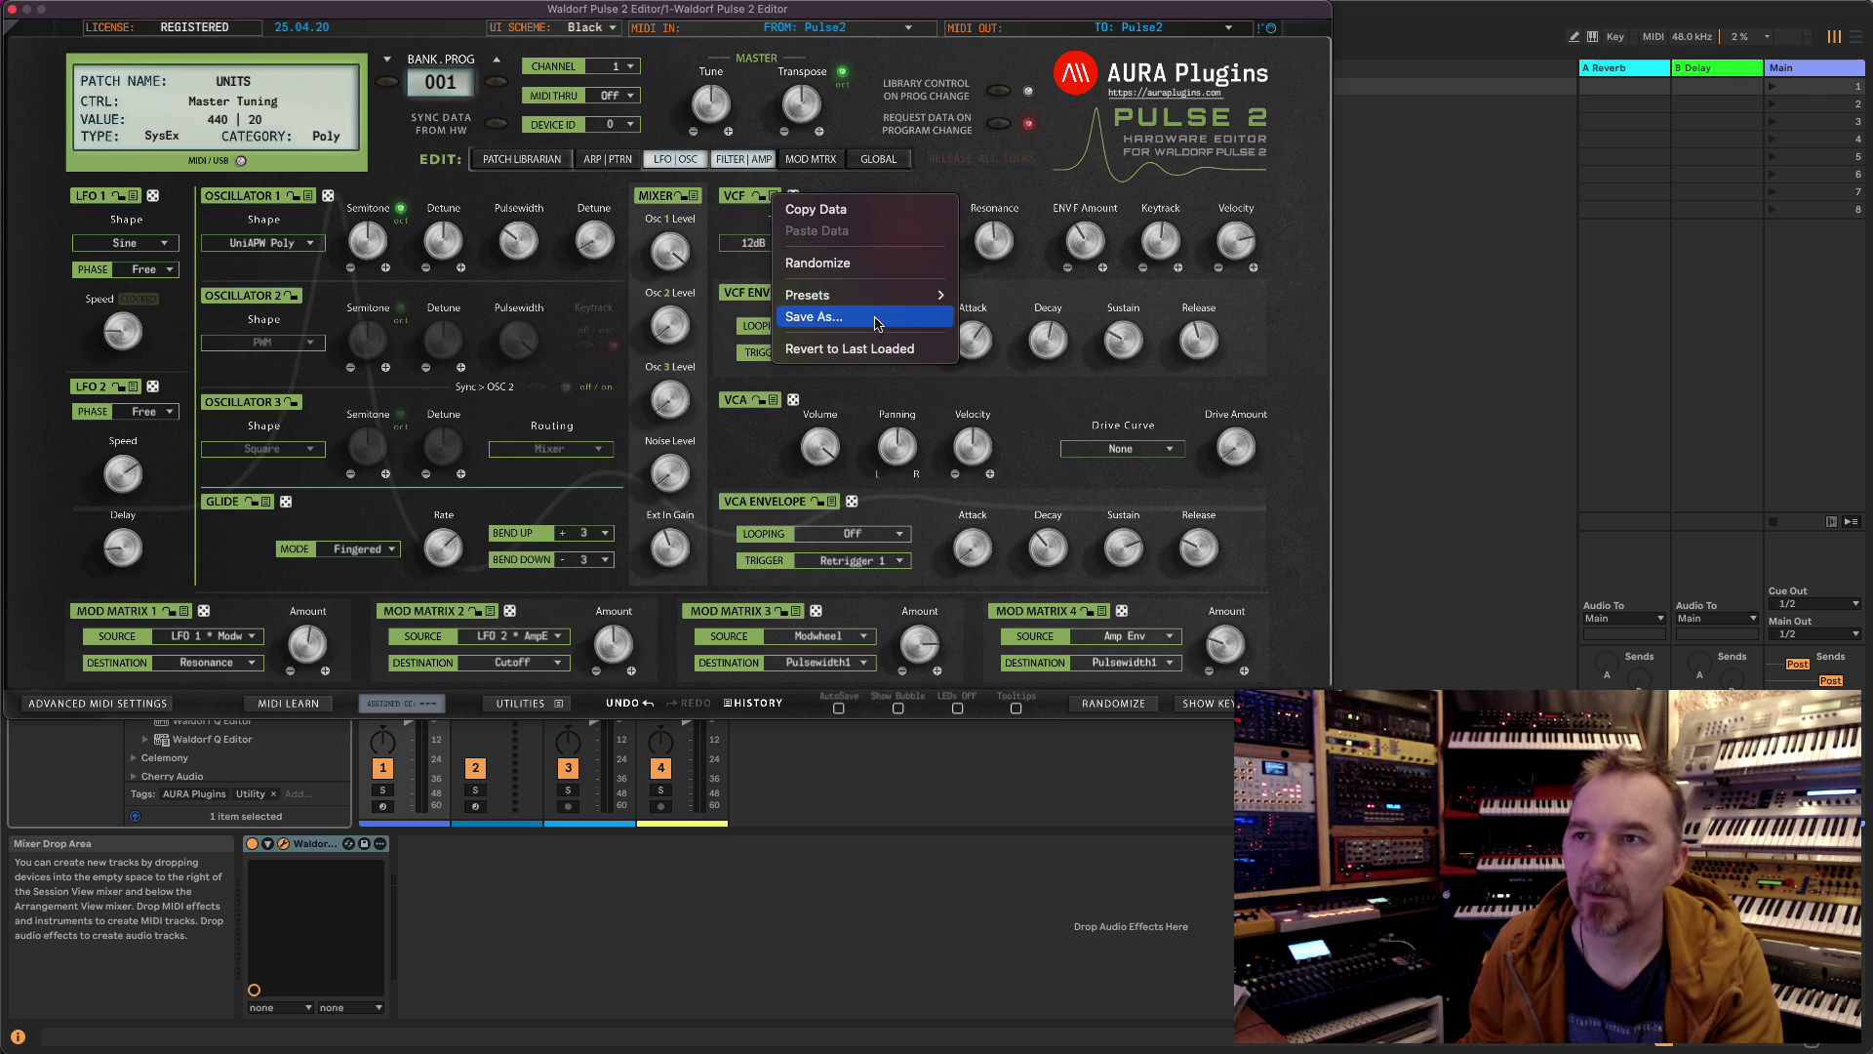
pyautogui.click(1017, 251)
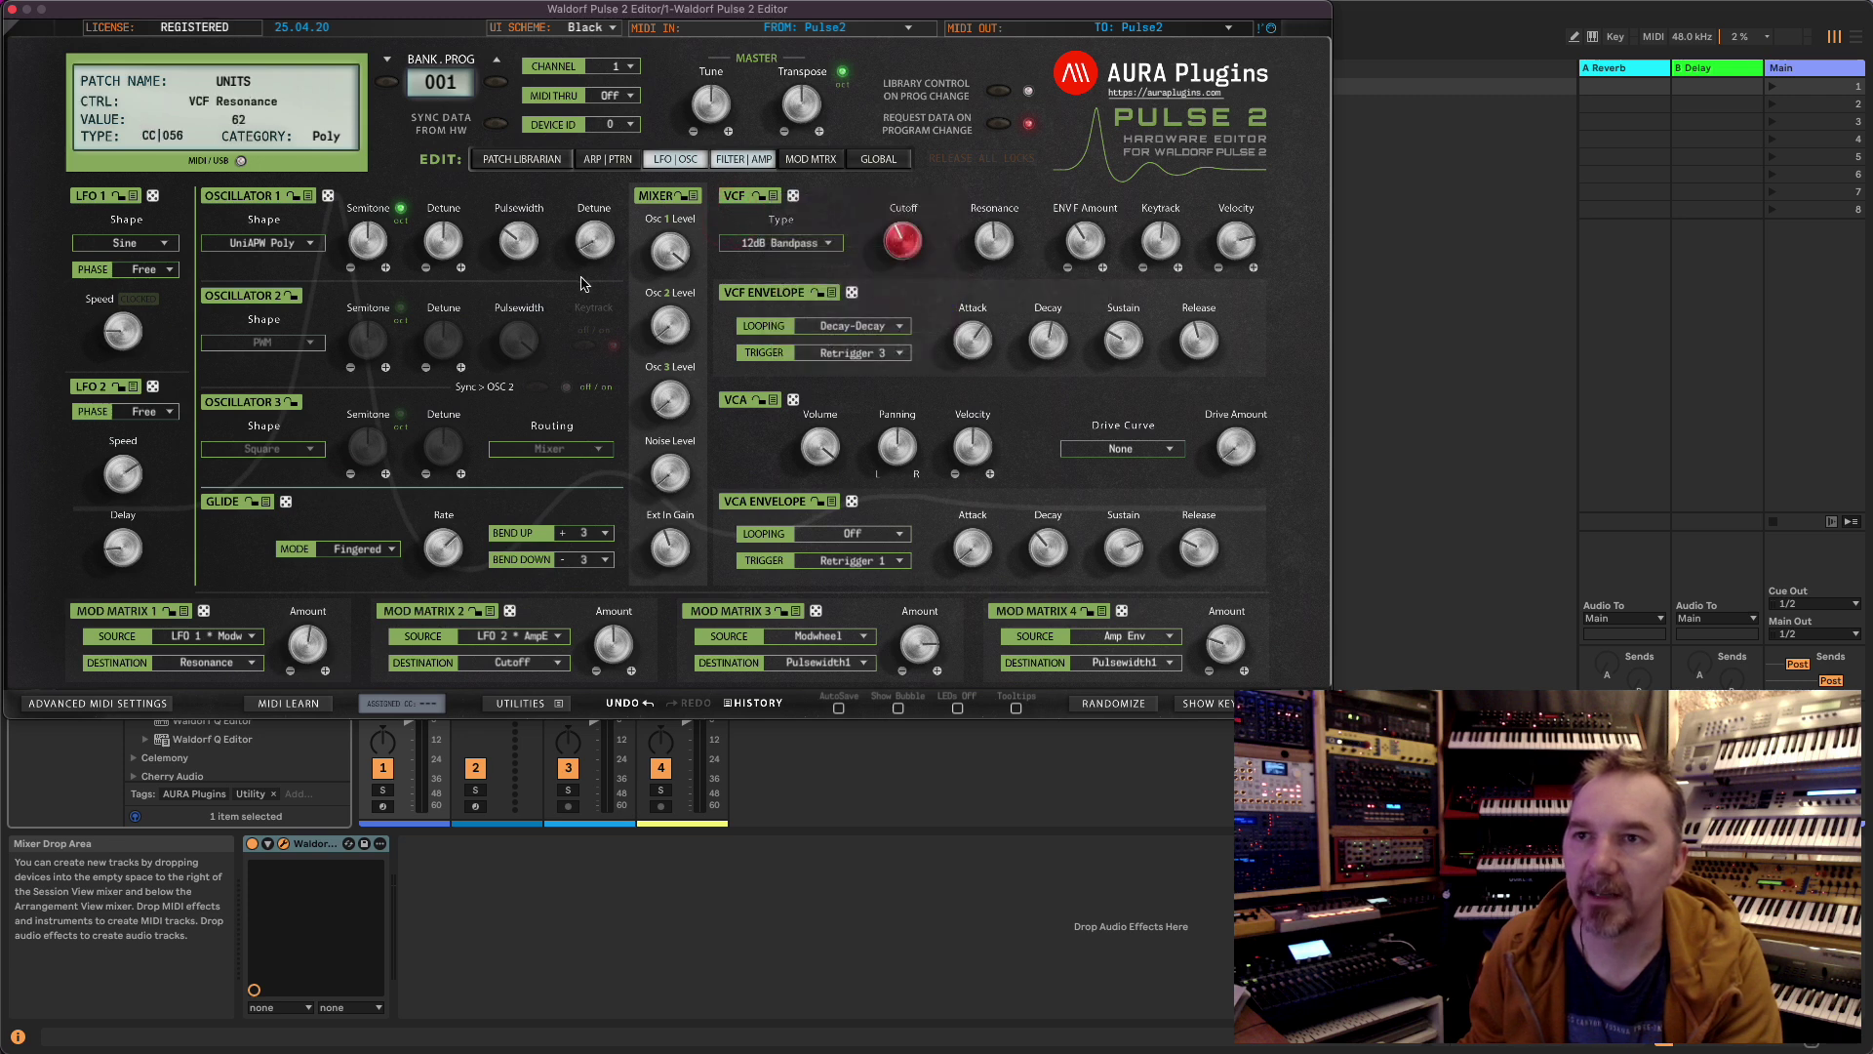
pyautogui.click(308, 196)
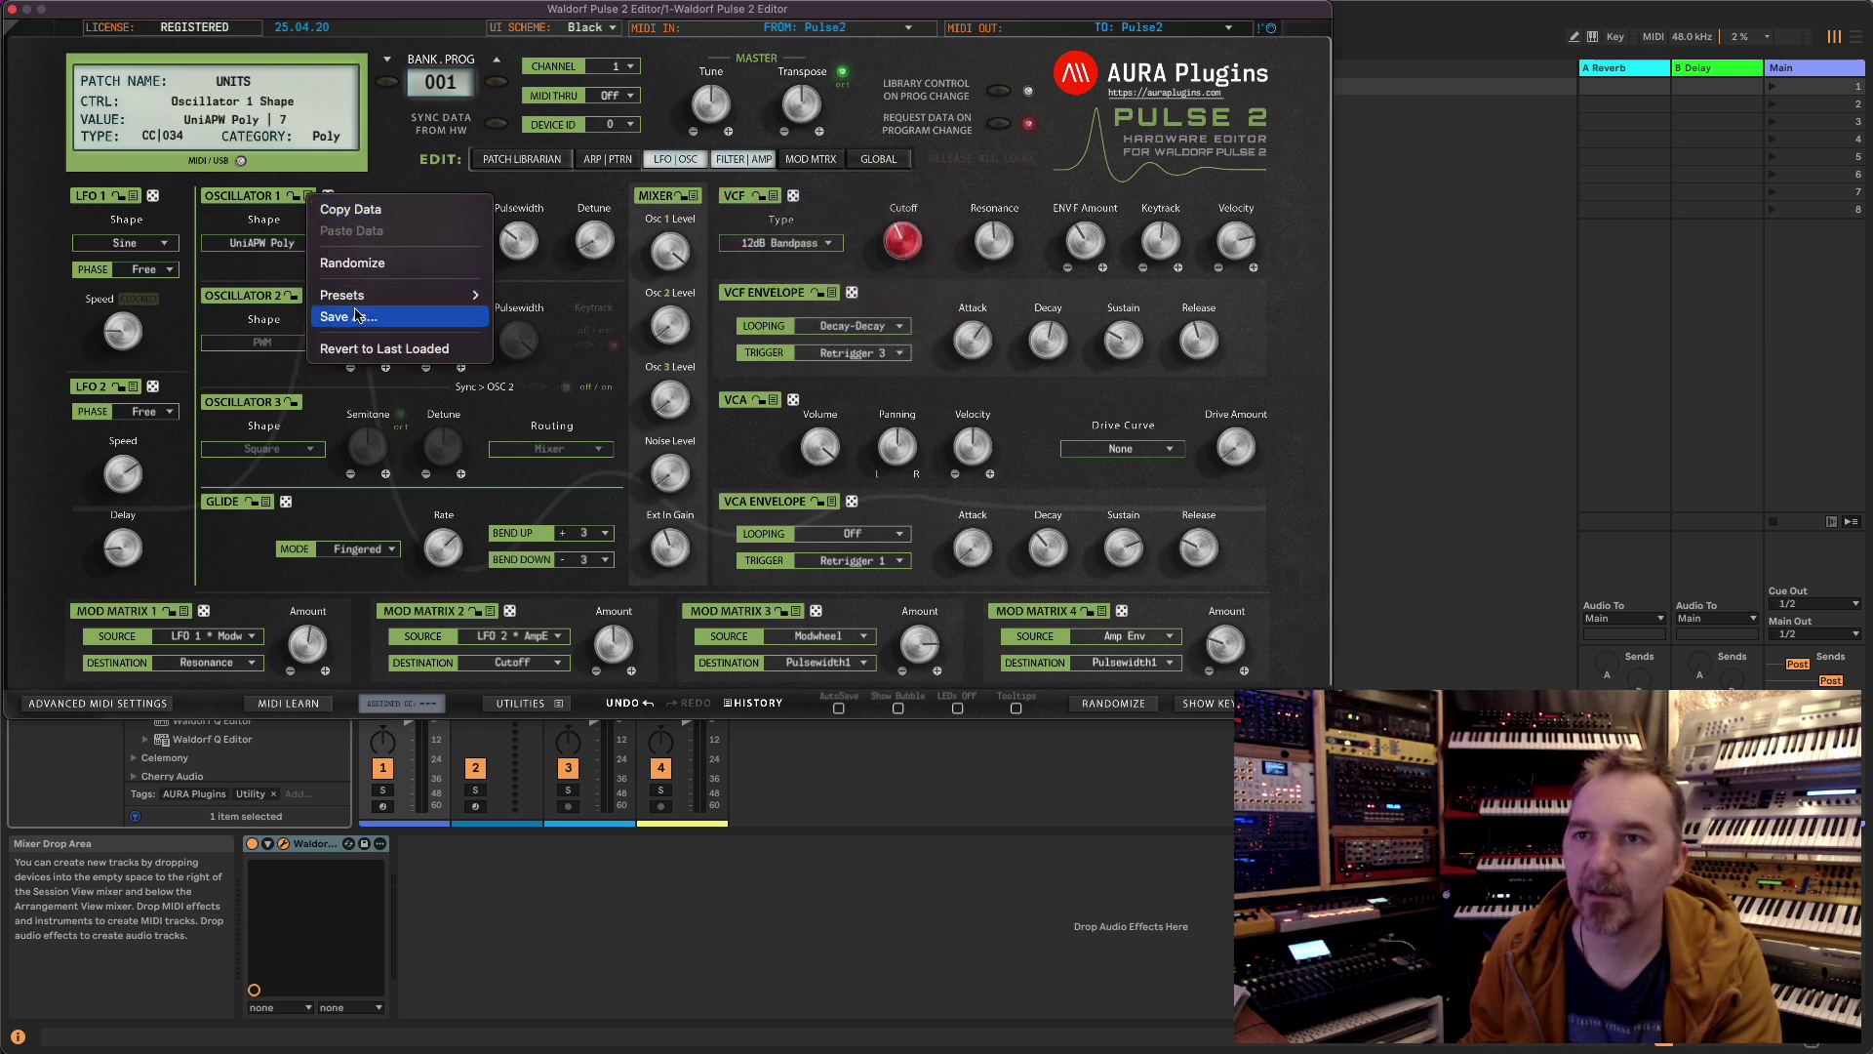
pyautogui.click(409, 190)
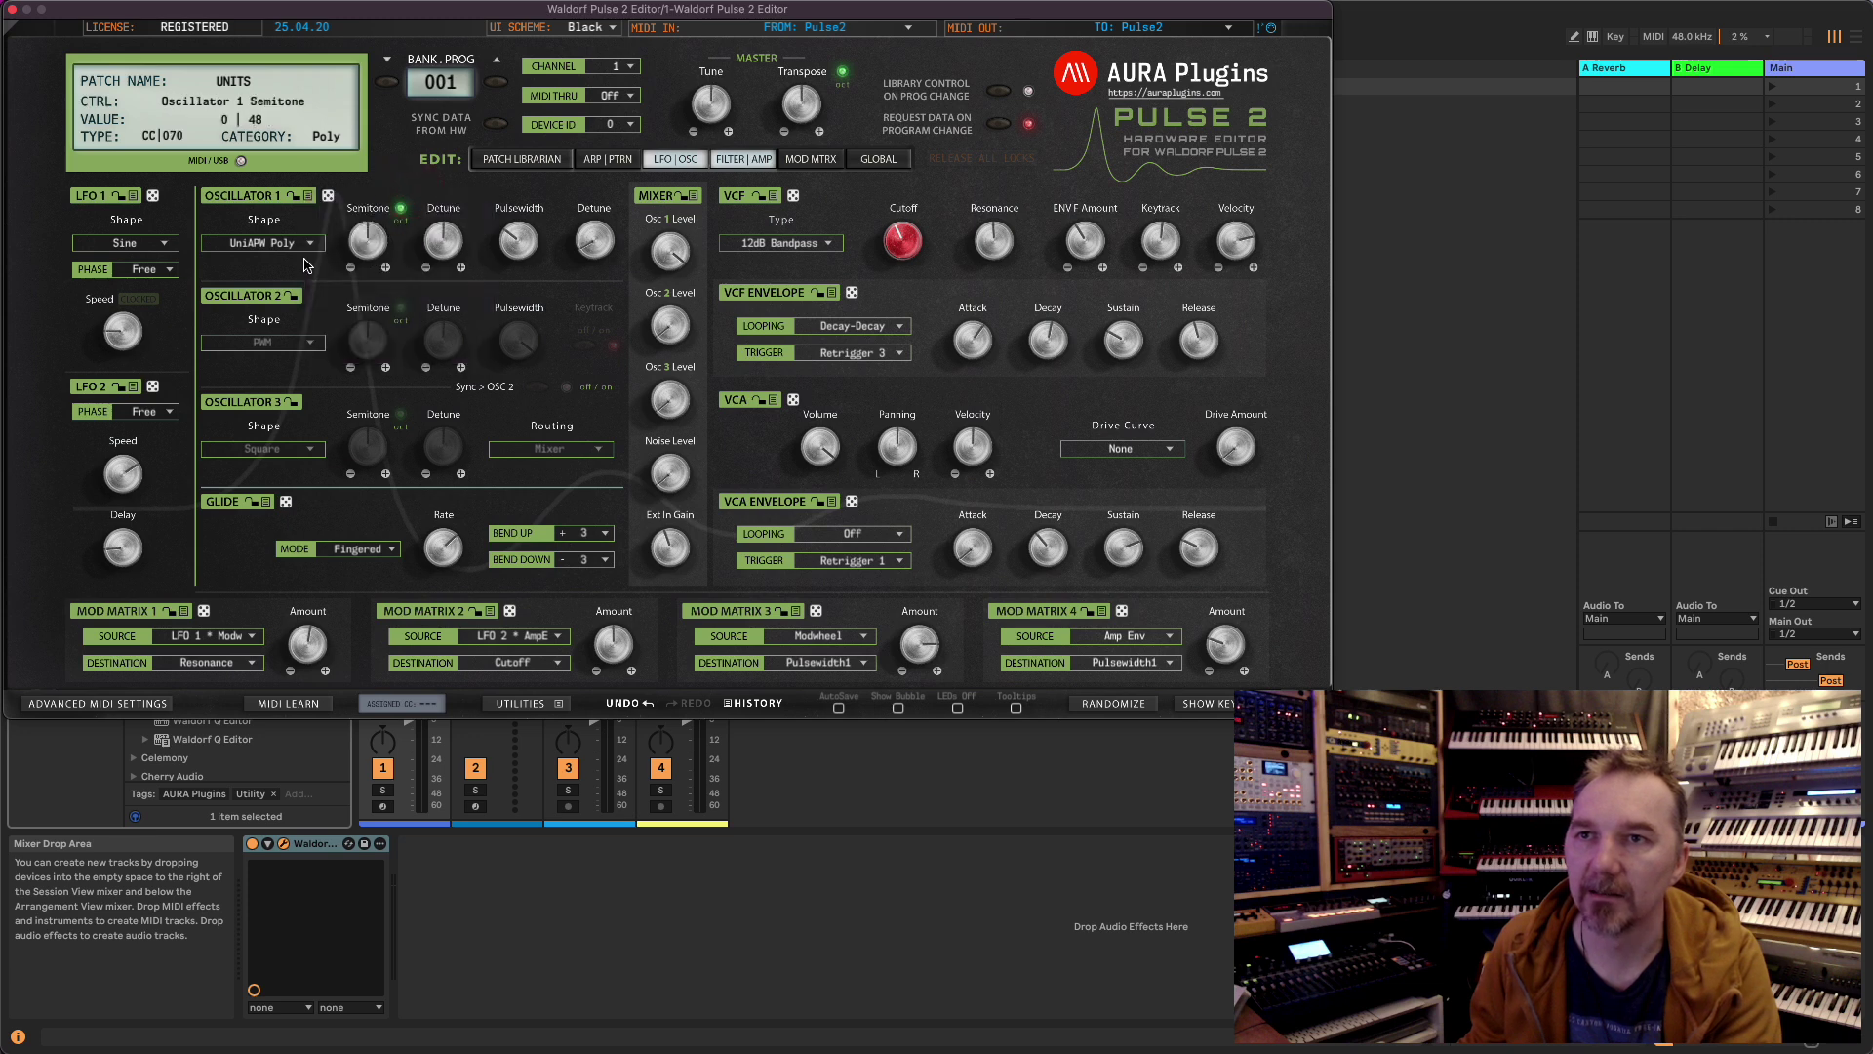
pyautogui.click(296, 197)
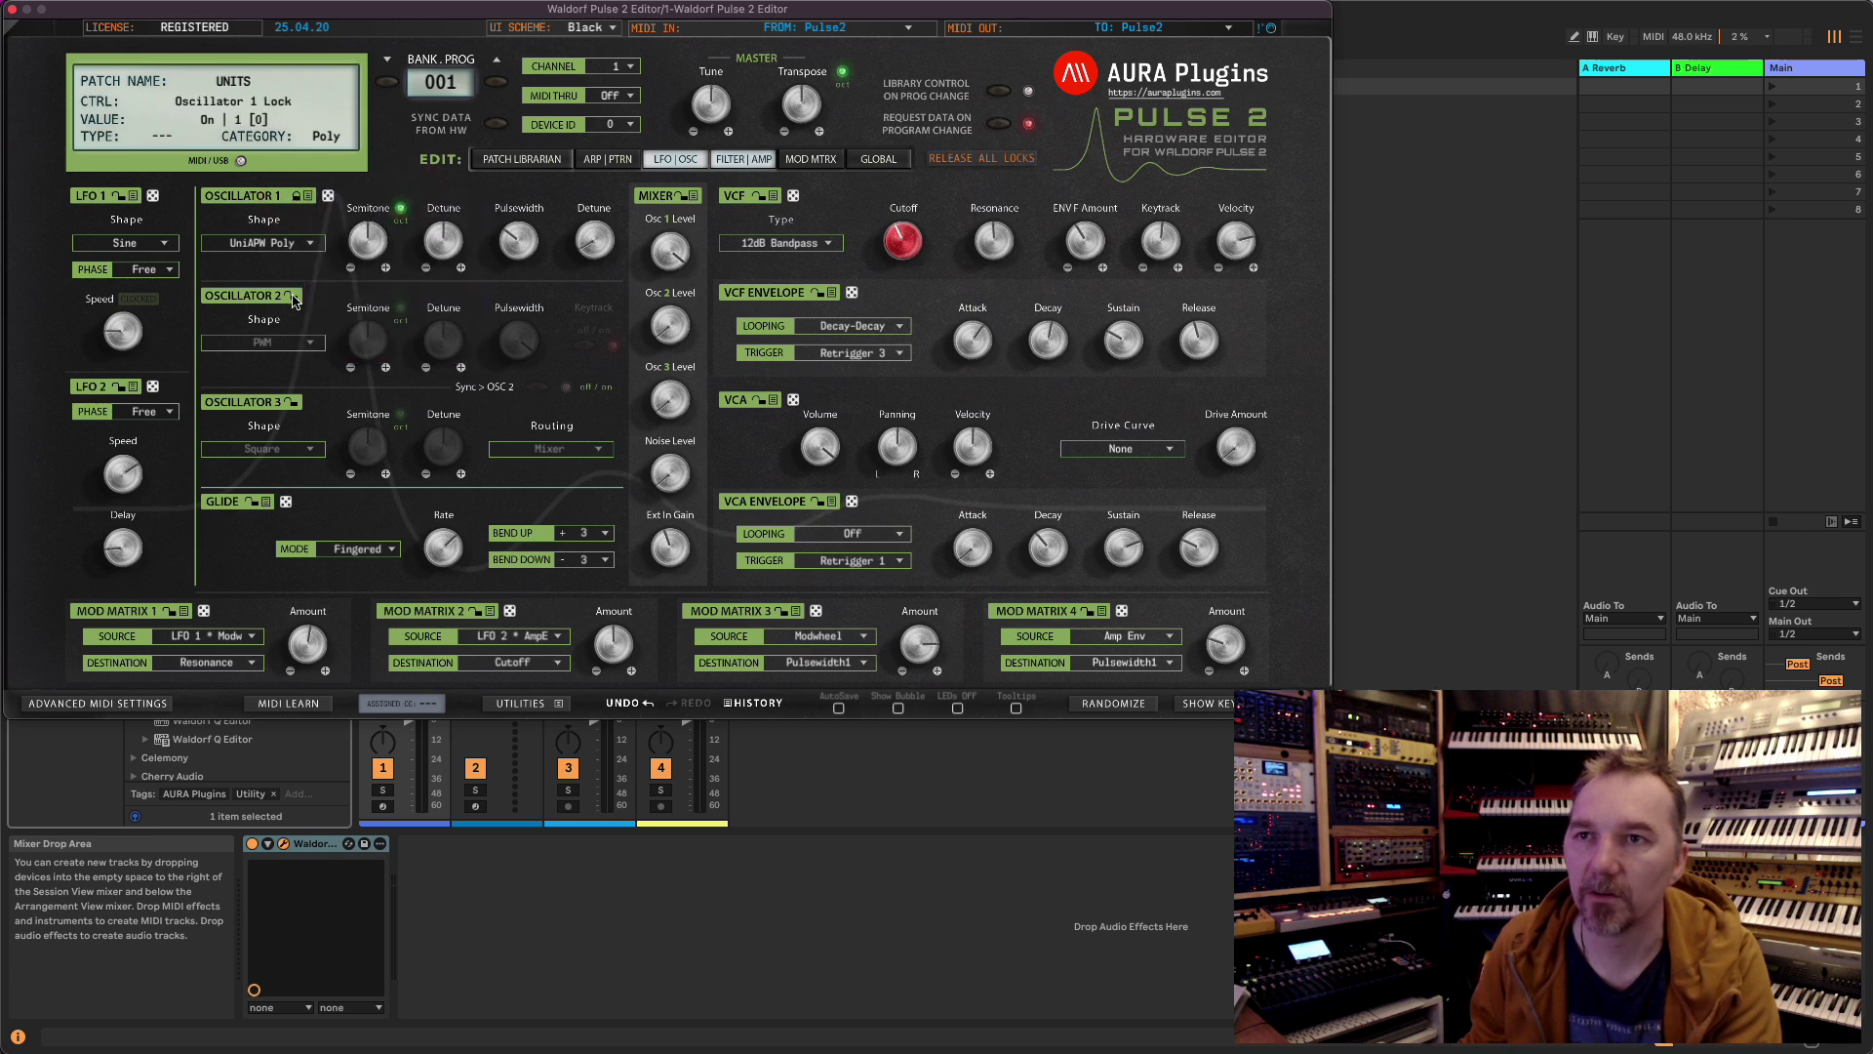
pyautogui.click(296, 198)
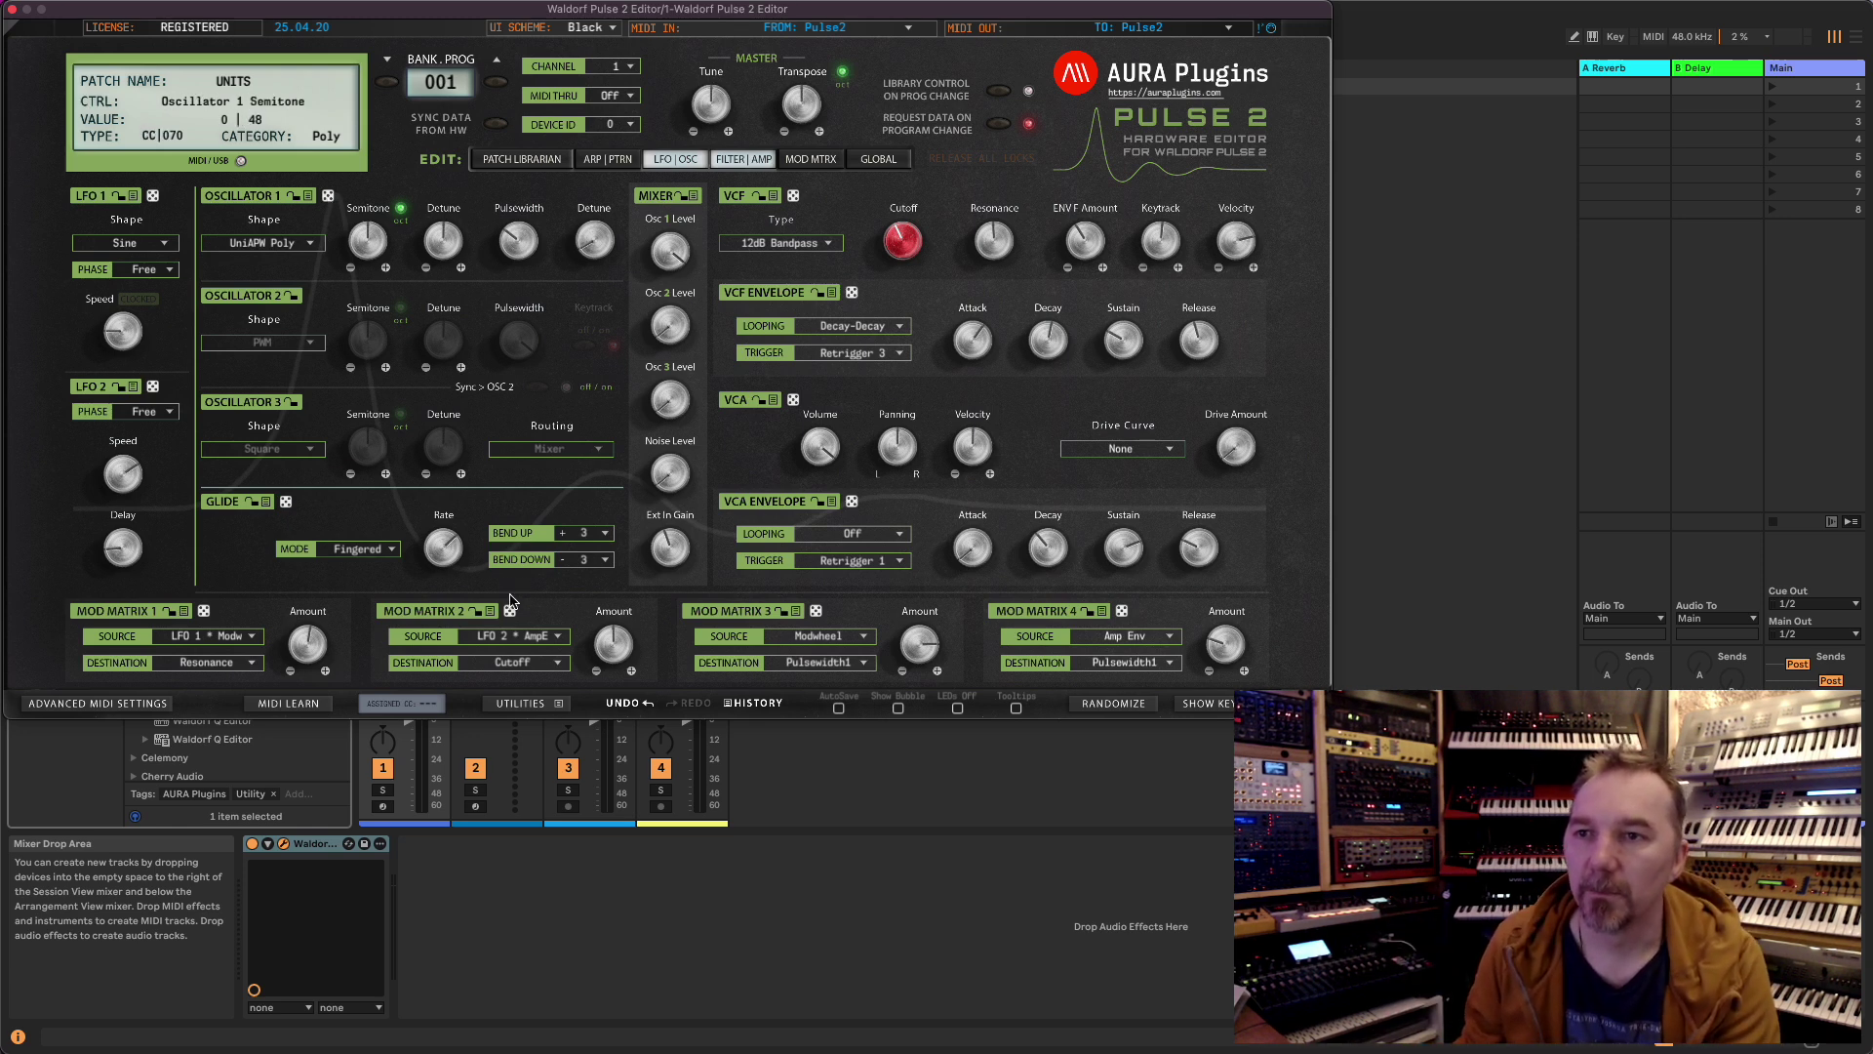
# - Examine the Randomizer Preferences among the editor's utilities
pyautogui.click(532, 704)
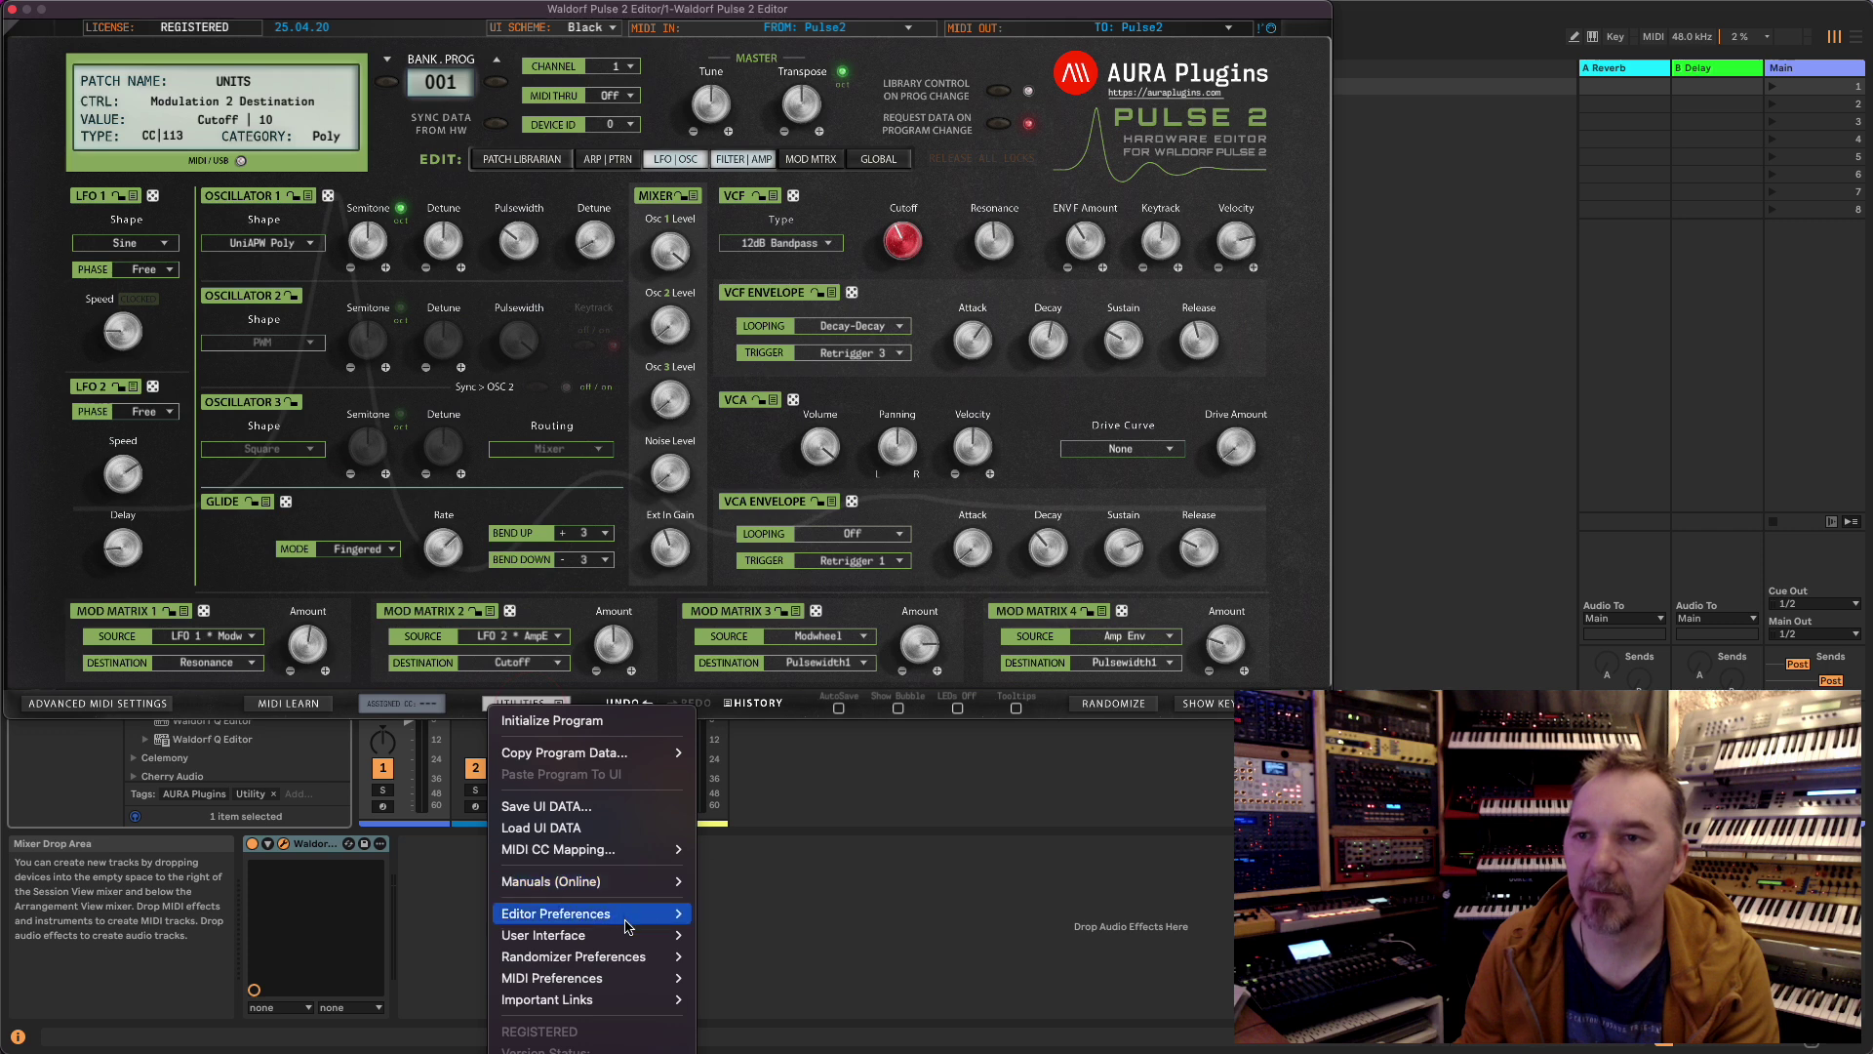
pyautogui.moveTo(624, 937)
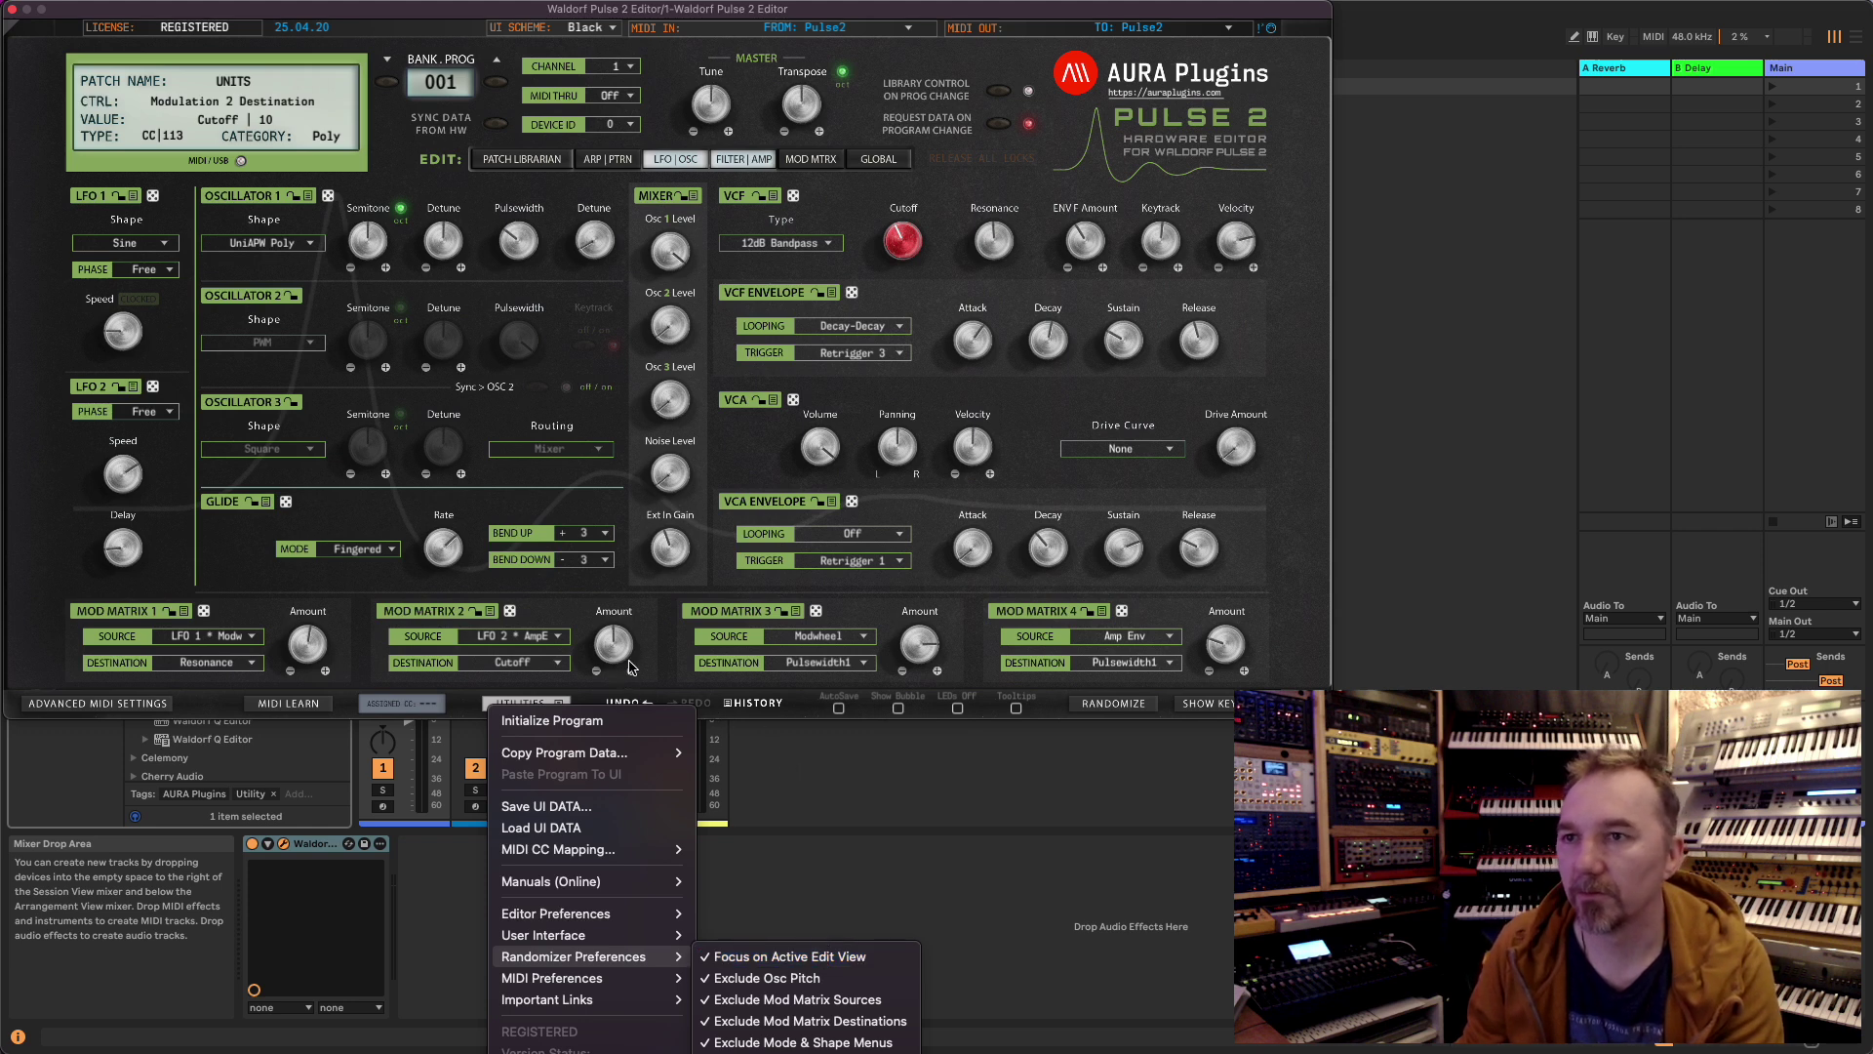
pyautogui.click(661, 652)
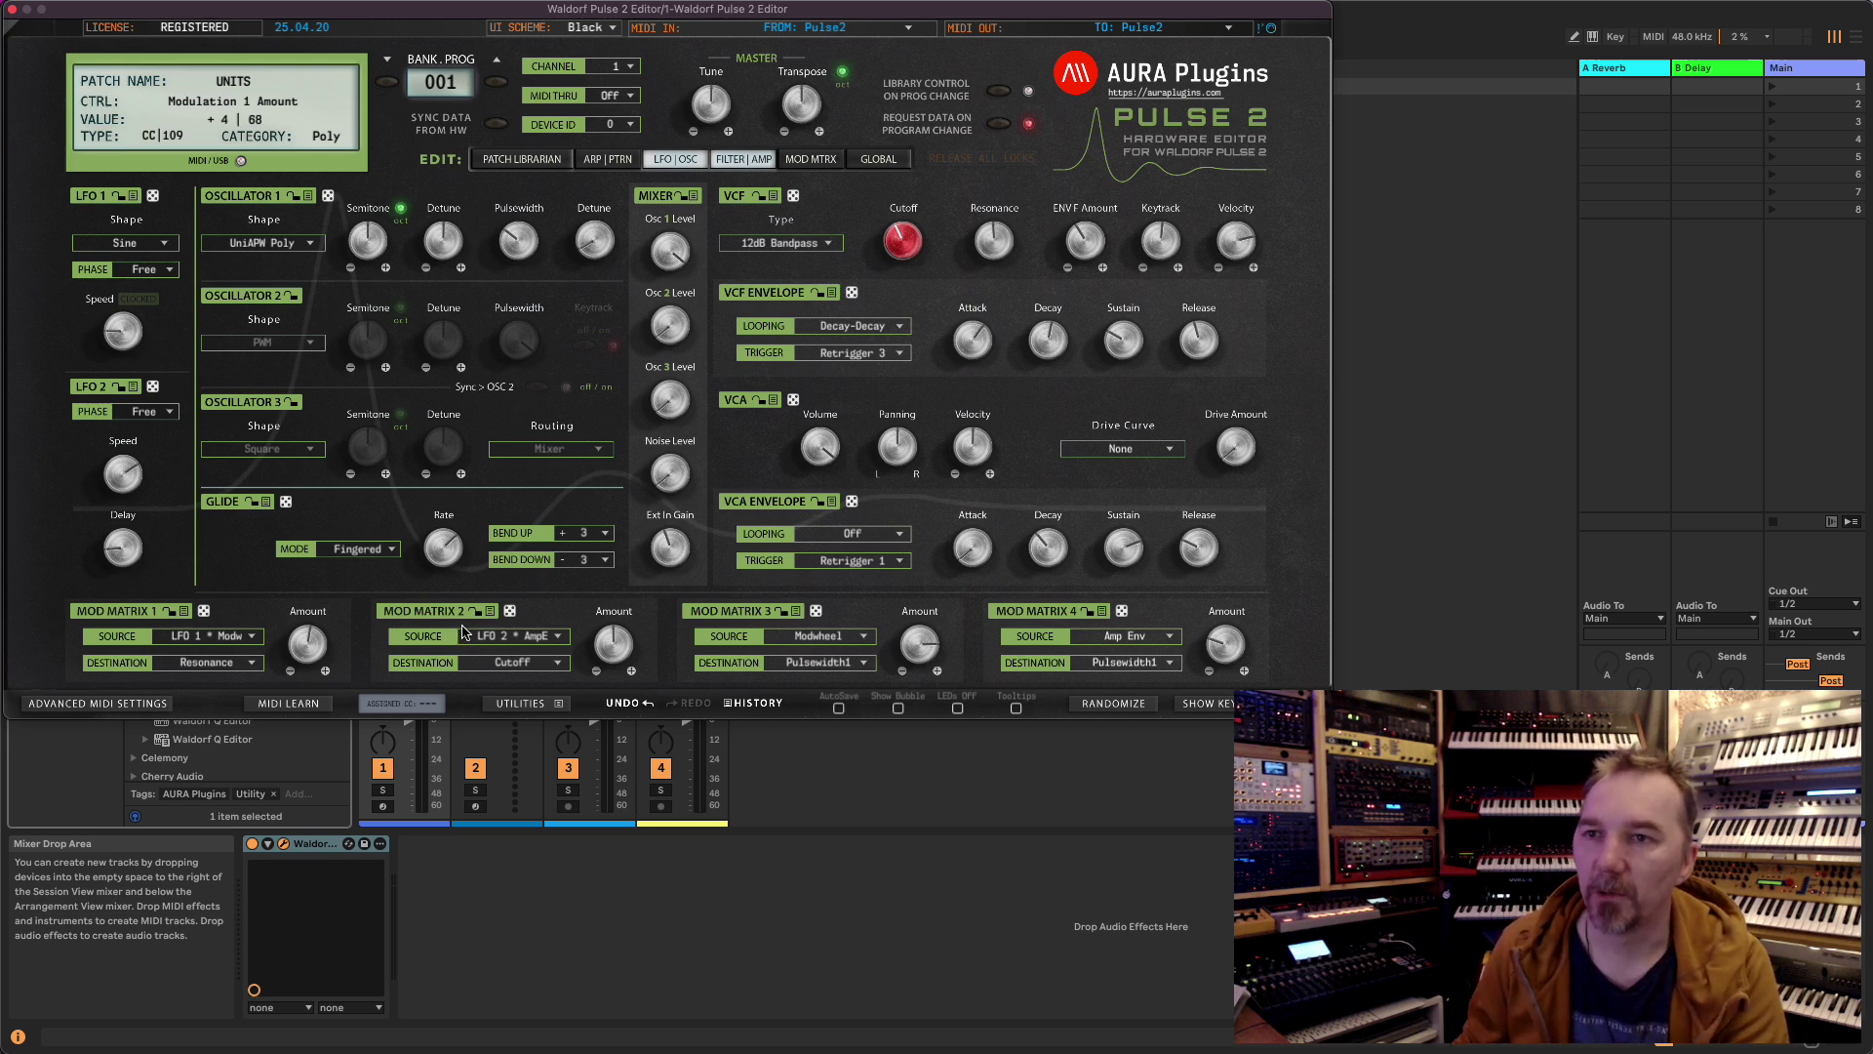
# - Look through the modulation matrix, arpeggiator/pattern, LFO/oscillator, filter/amp and global edit pages, returning to the filter/amp page
pyautogui.click(812, 163)
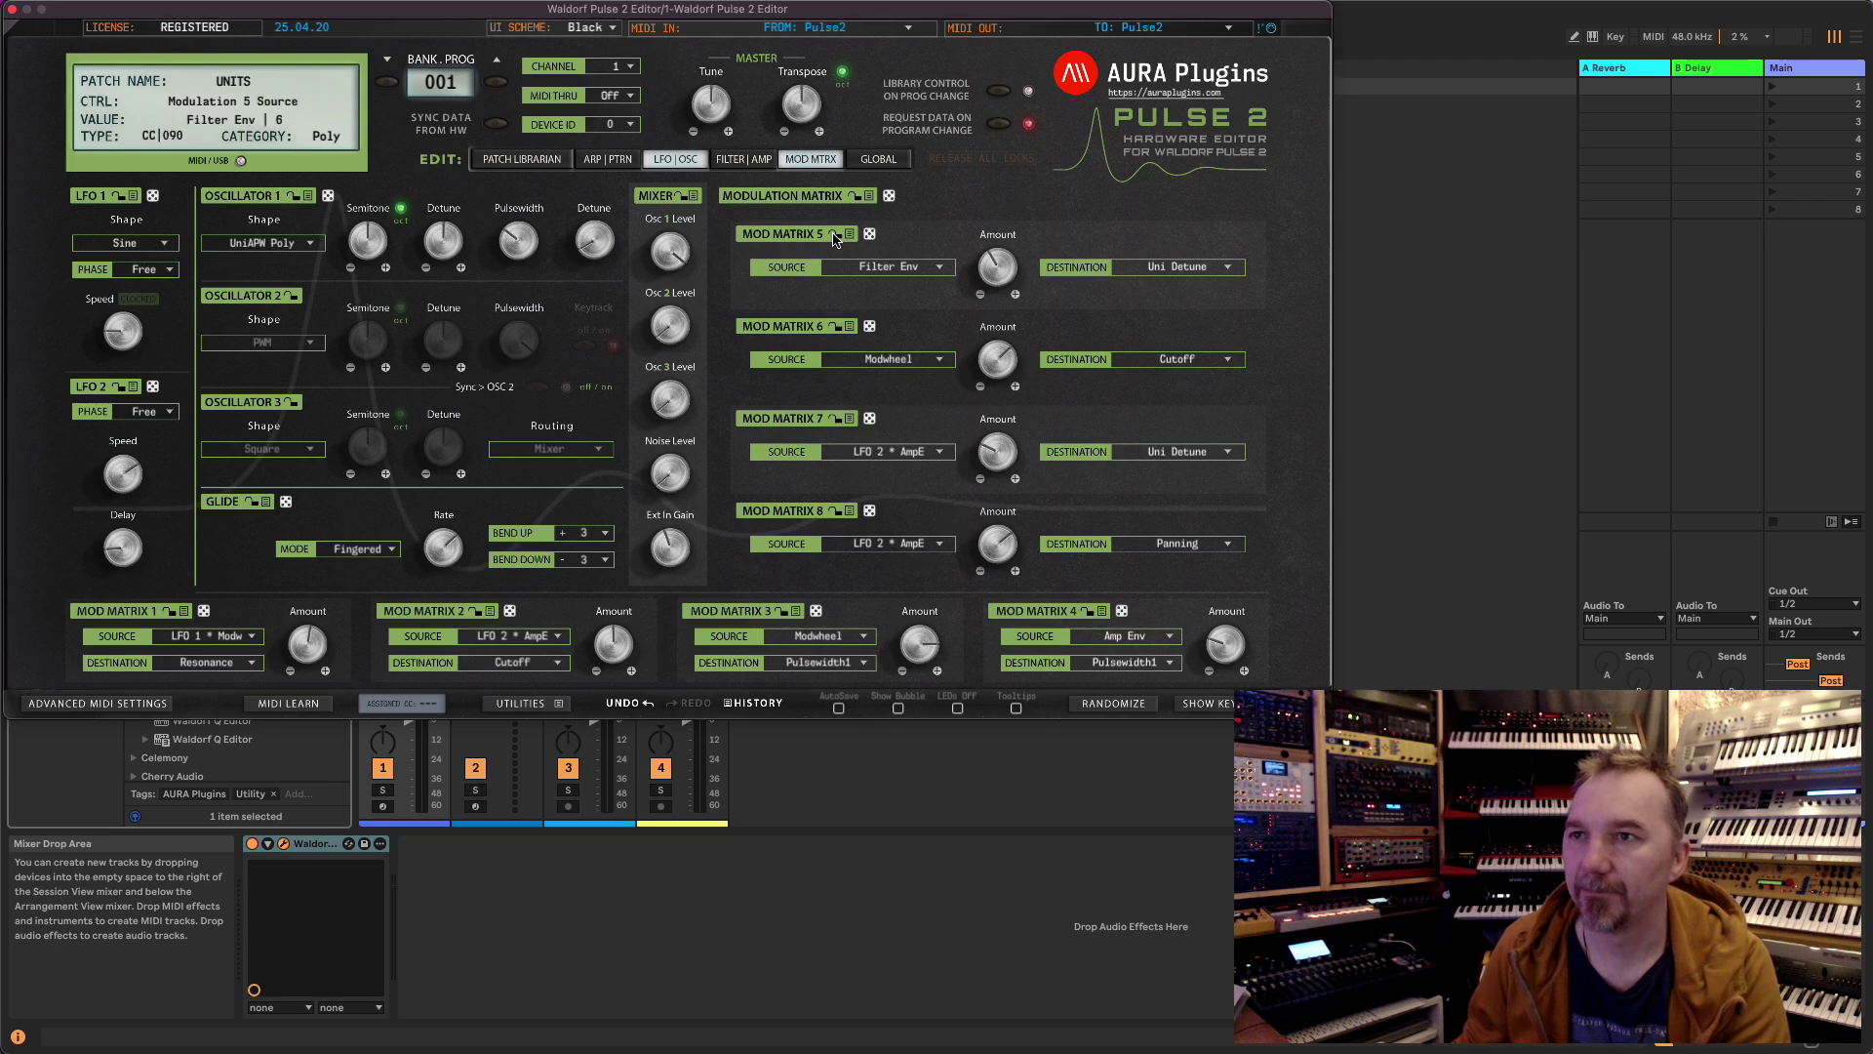
pyautogui.click(755, 162)
pyautogui.click(805, 162)
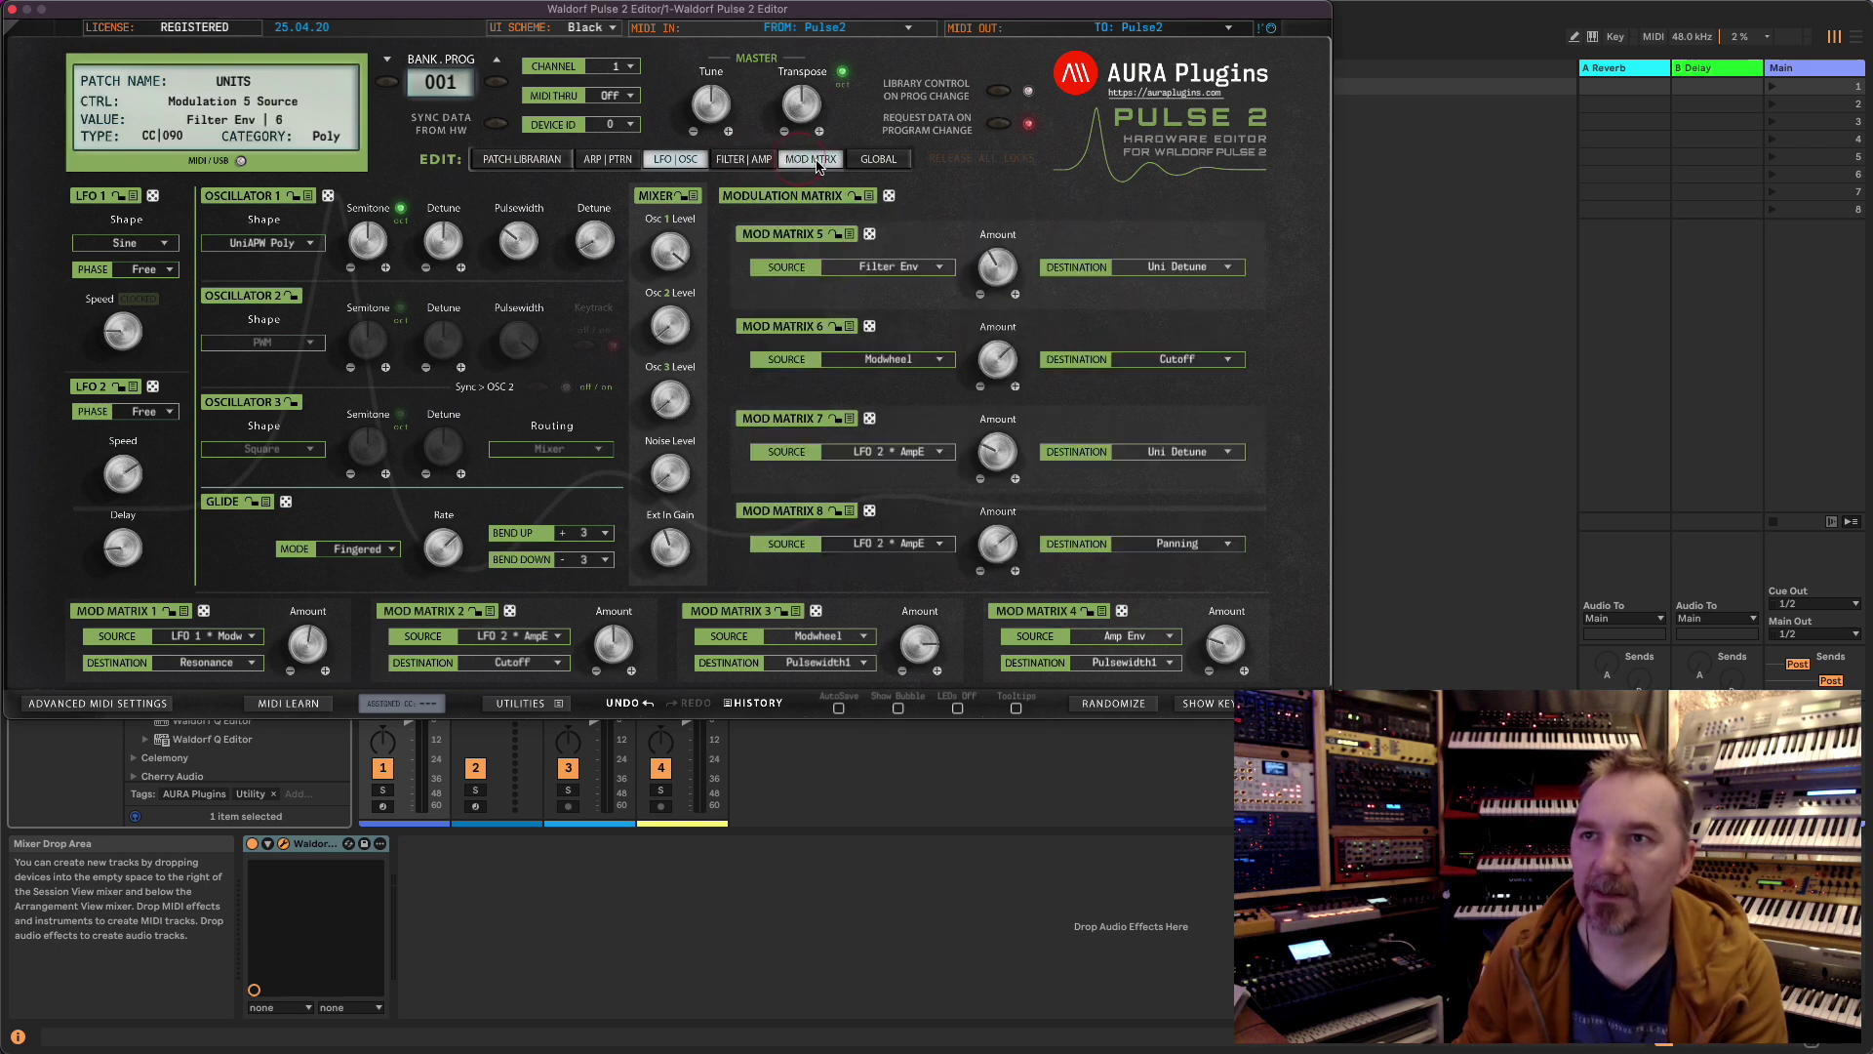
pyautogui.click(765, 163)
pyautogui.click(807, 160)
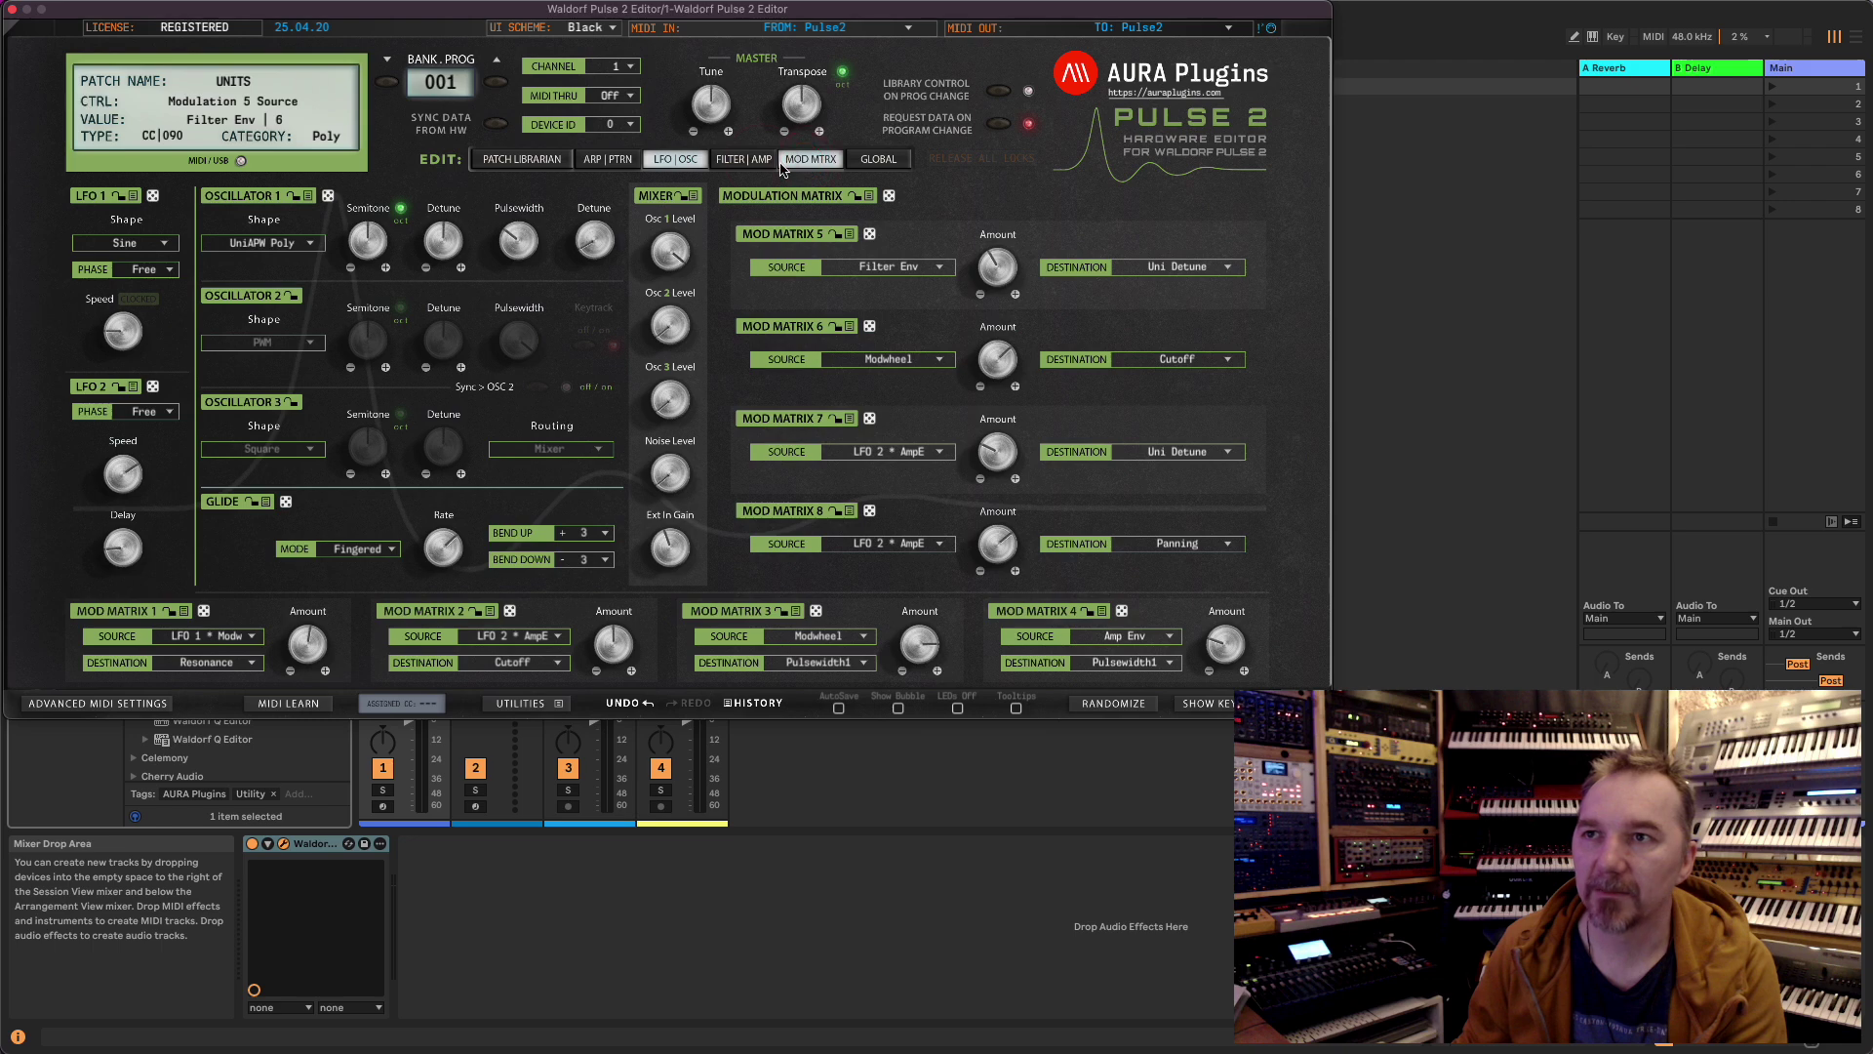
pyautogui.click(621, 164)
pyautogui.click(667, 164)
pyautogui.click(747, 166)
pyautogui.click(620, 164)
pyautogui.click(671, 163)
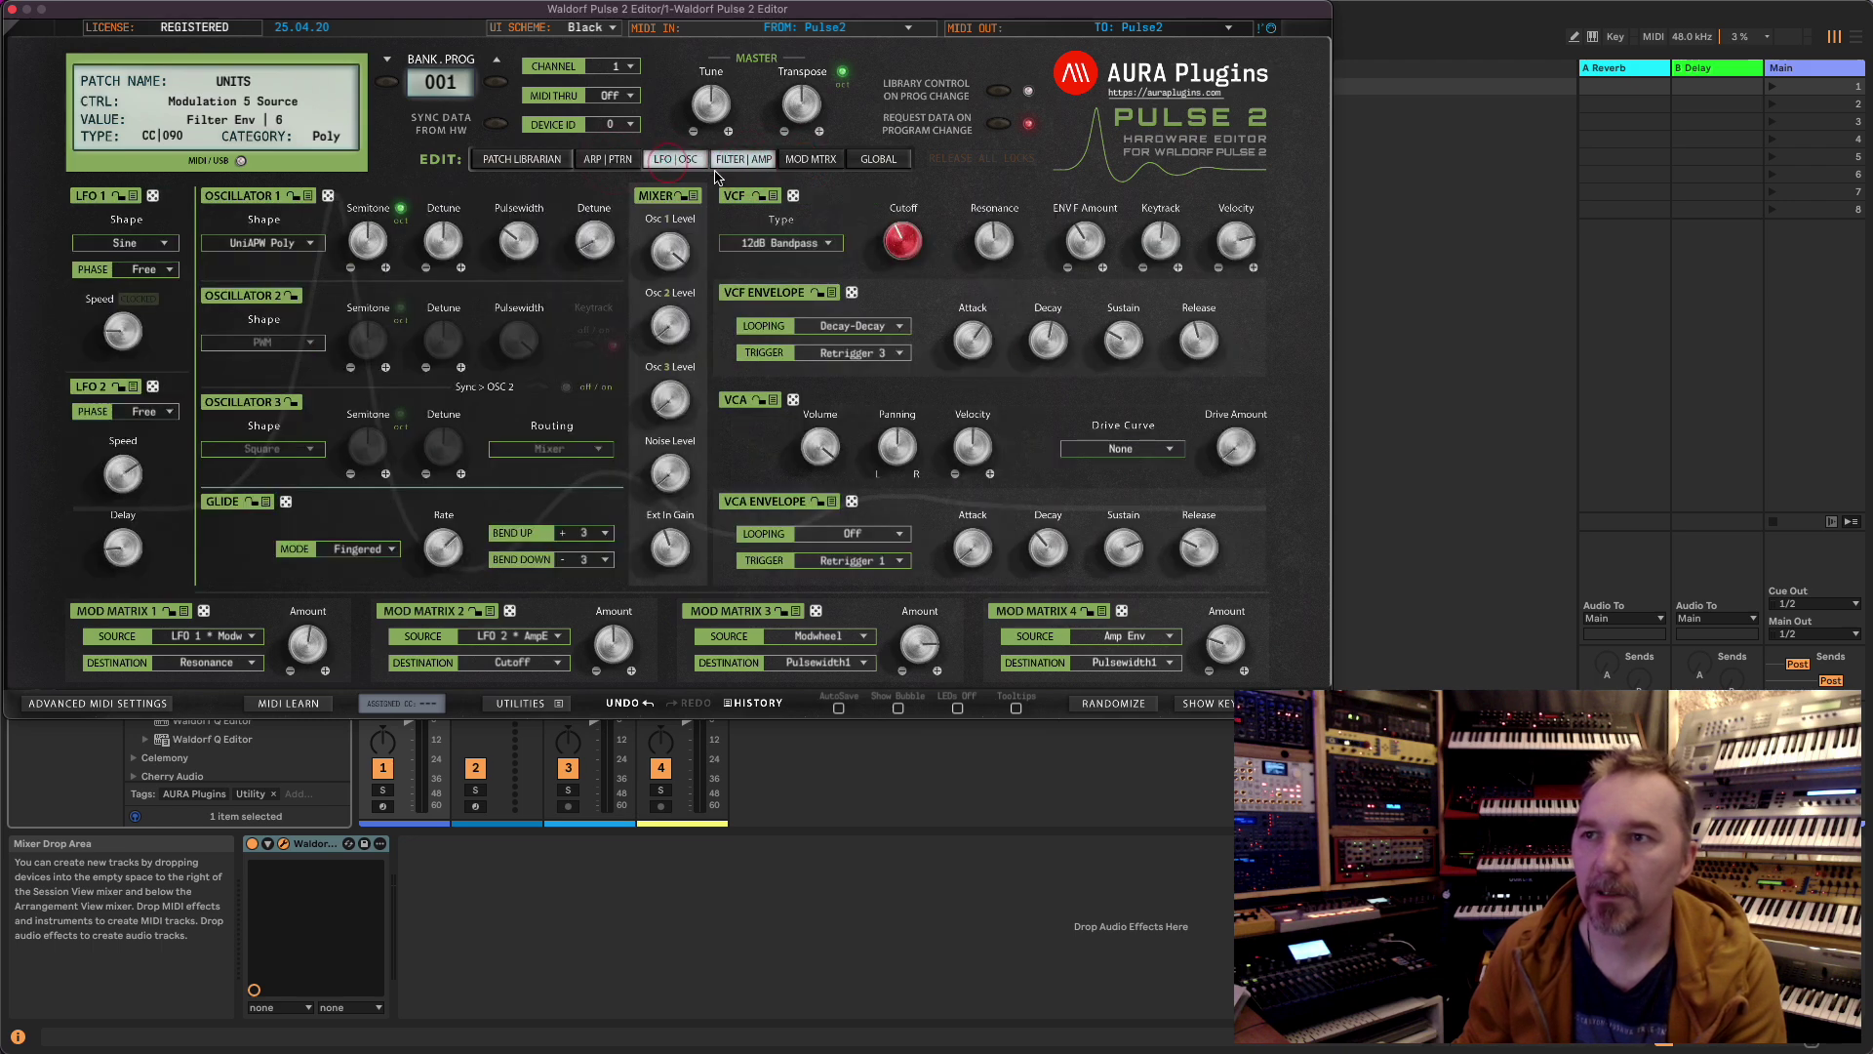
pyautogui.click(792, 163)
pyautogui.click(753, 163)
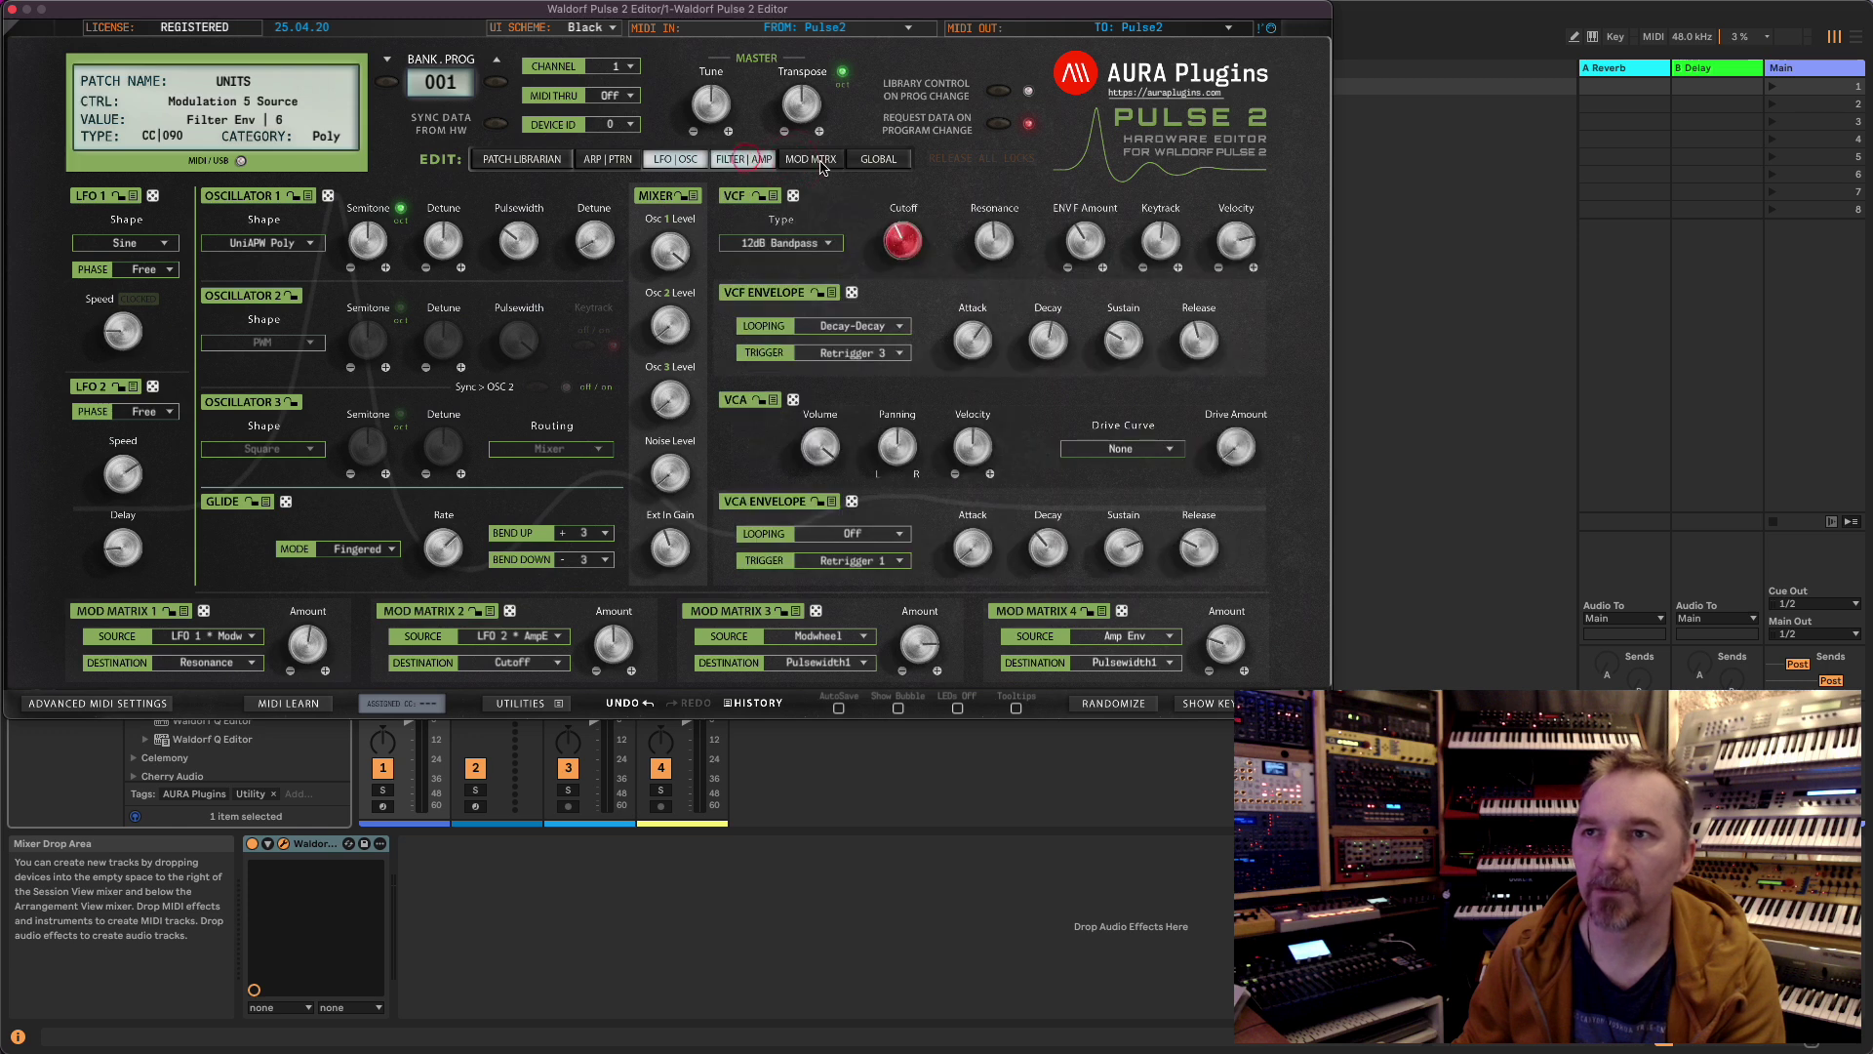
pyautogui.click(864, 164)
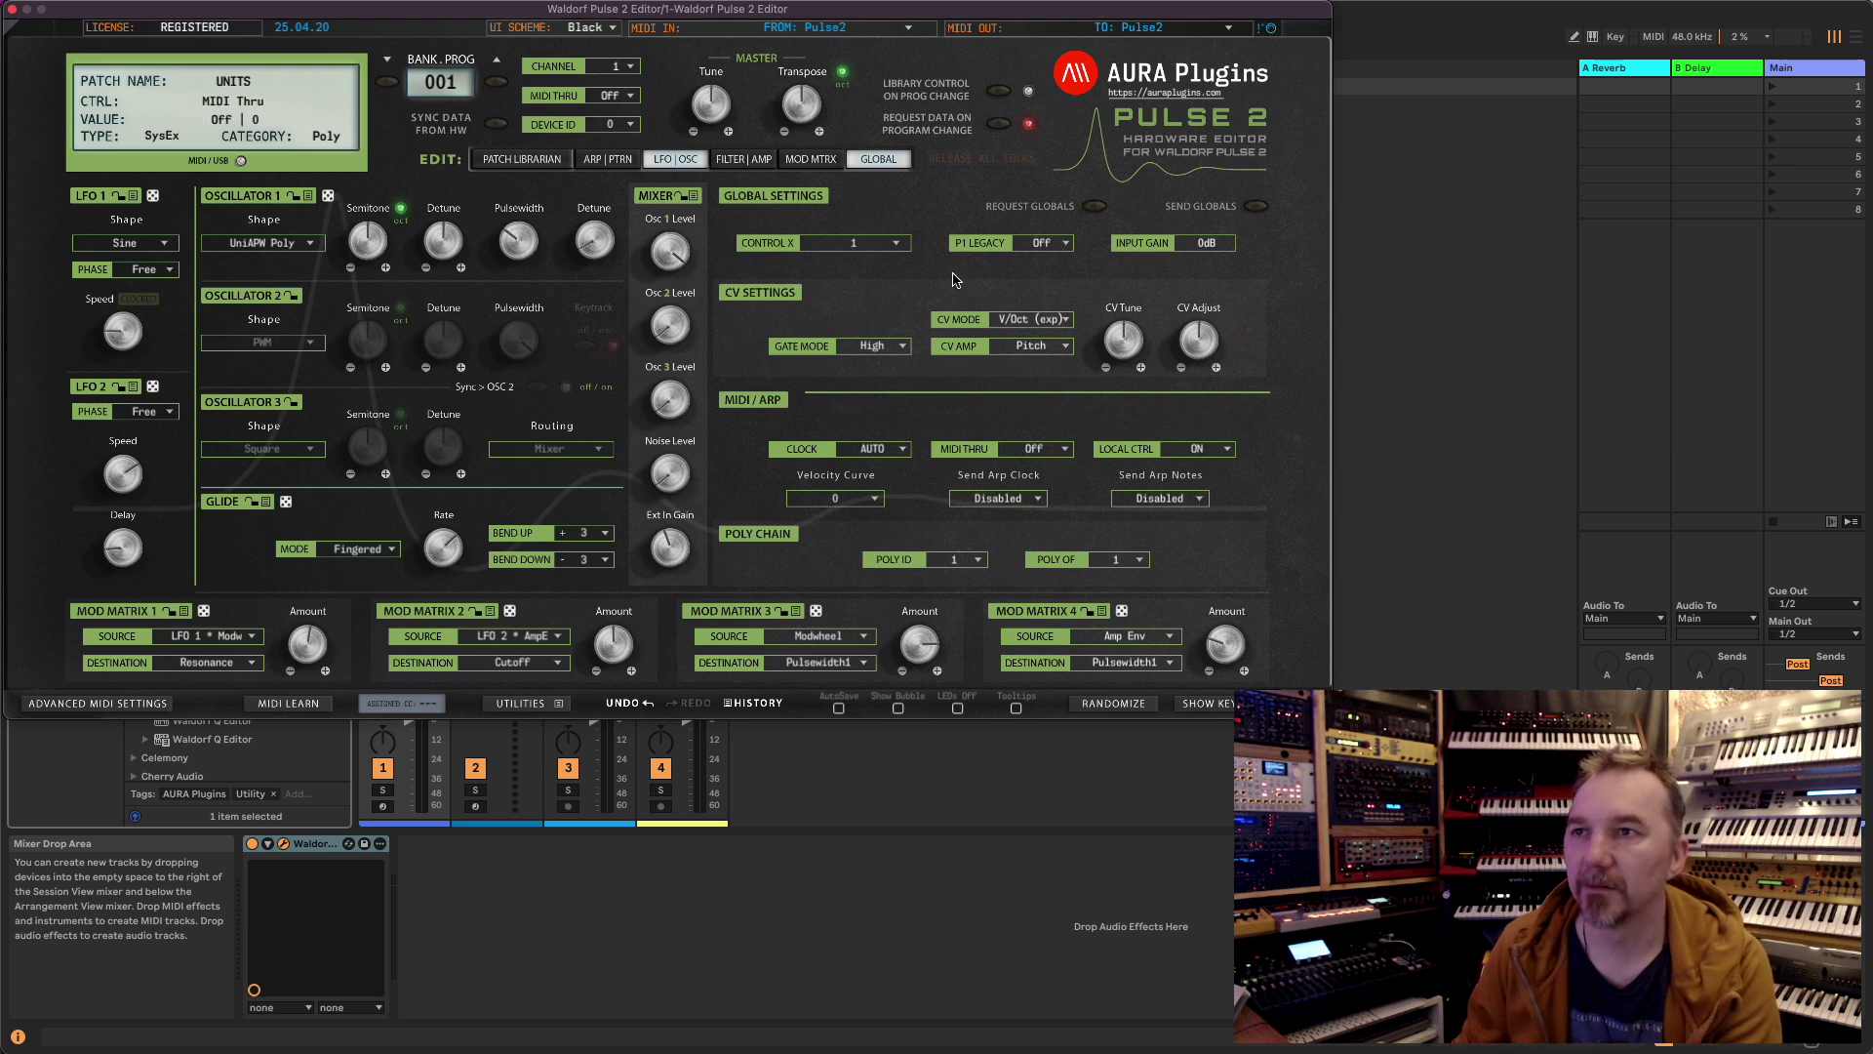
pyautogui.click(744, 159)
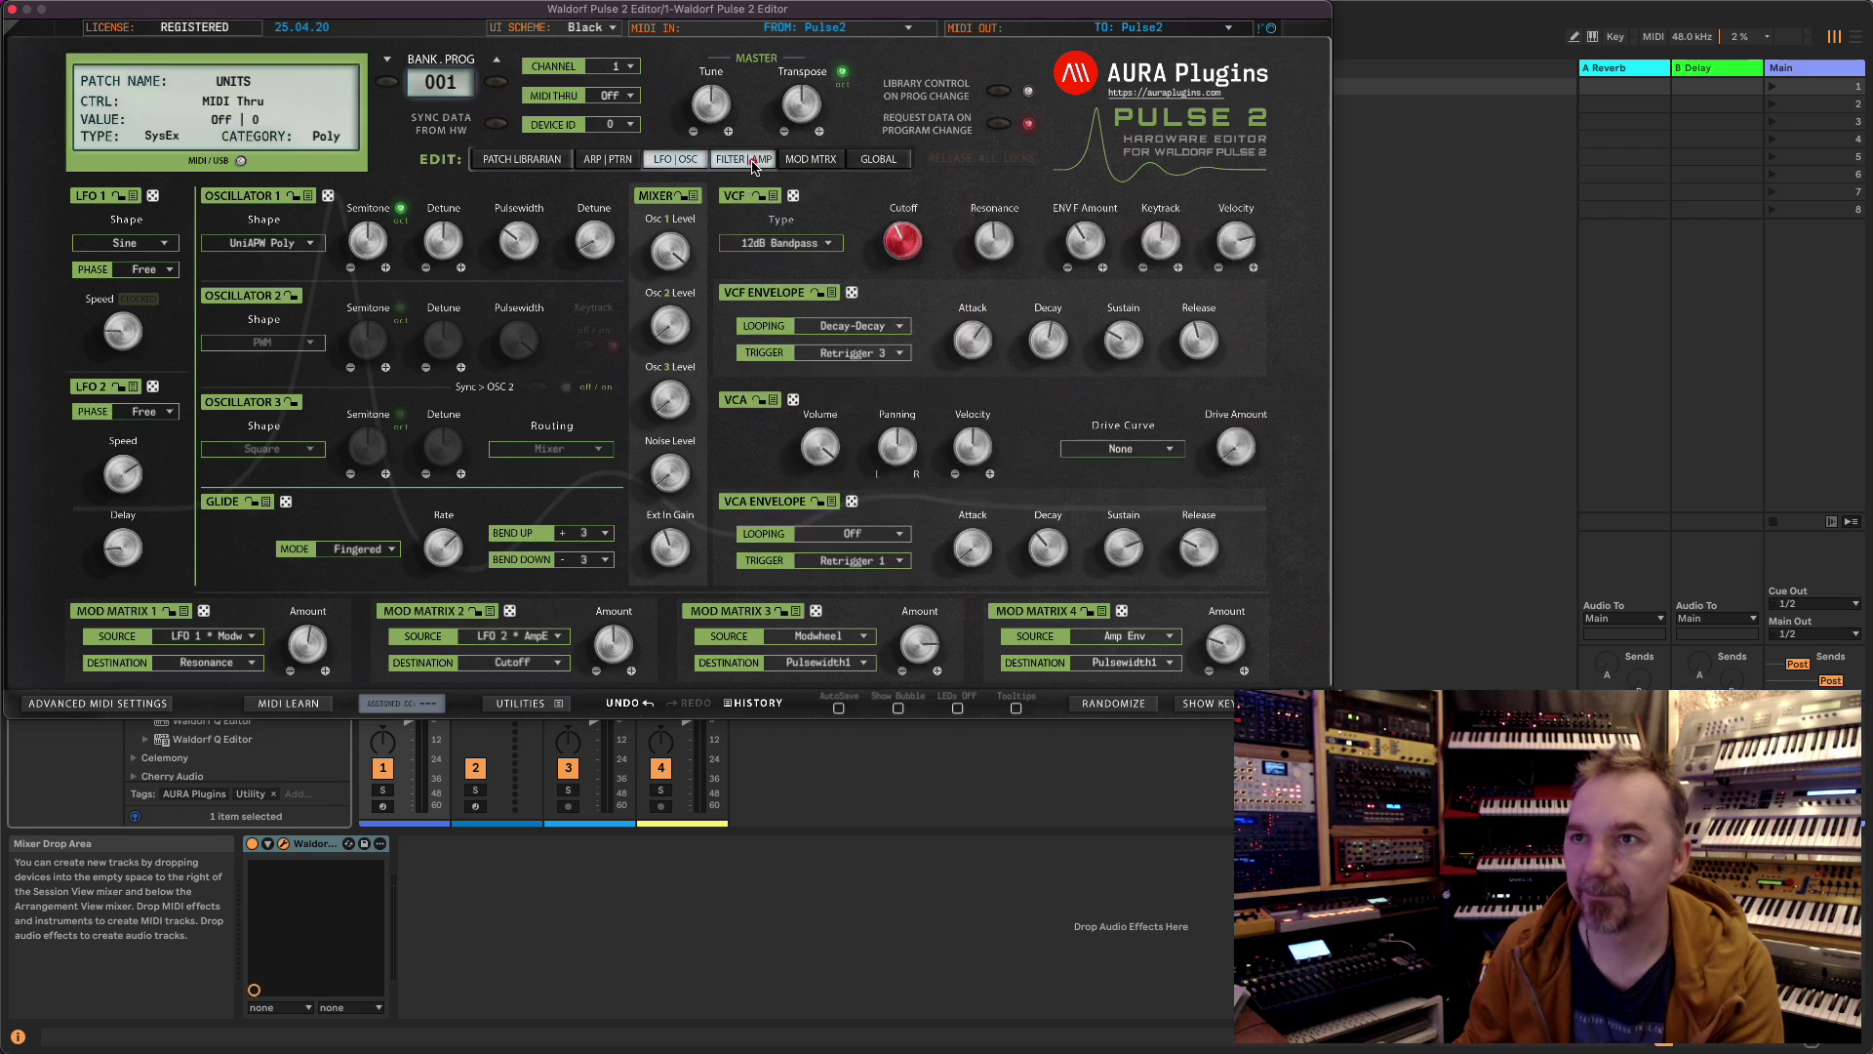
# - Open the patch librarian and select patches 004 BEEHIVE through 011 ELEKTRA in the first bank list
pyautogui.click(534, 162)
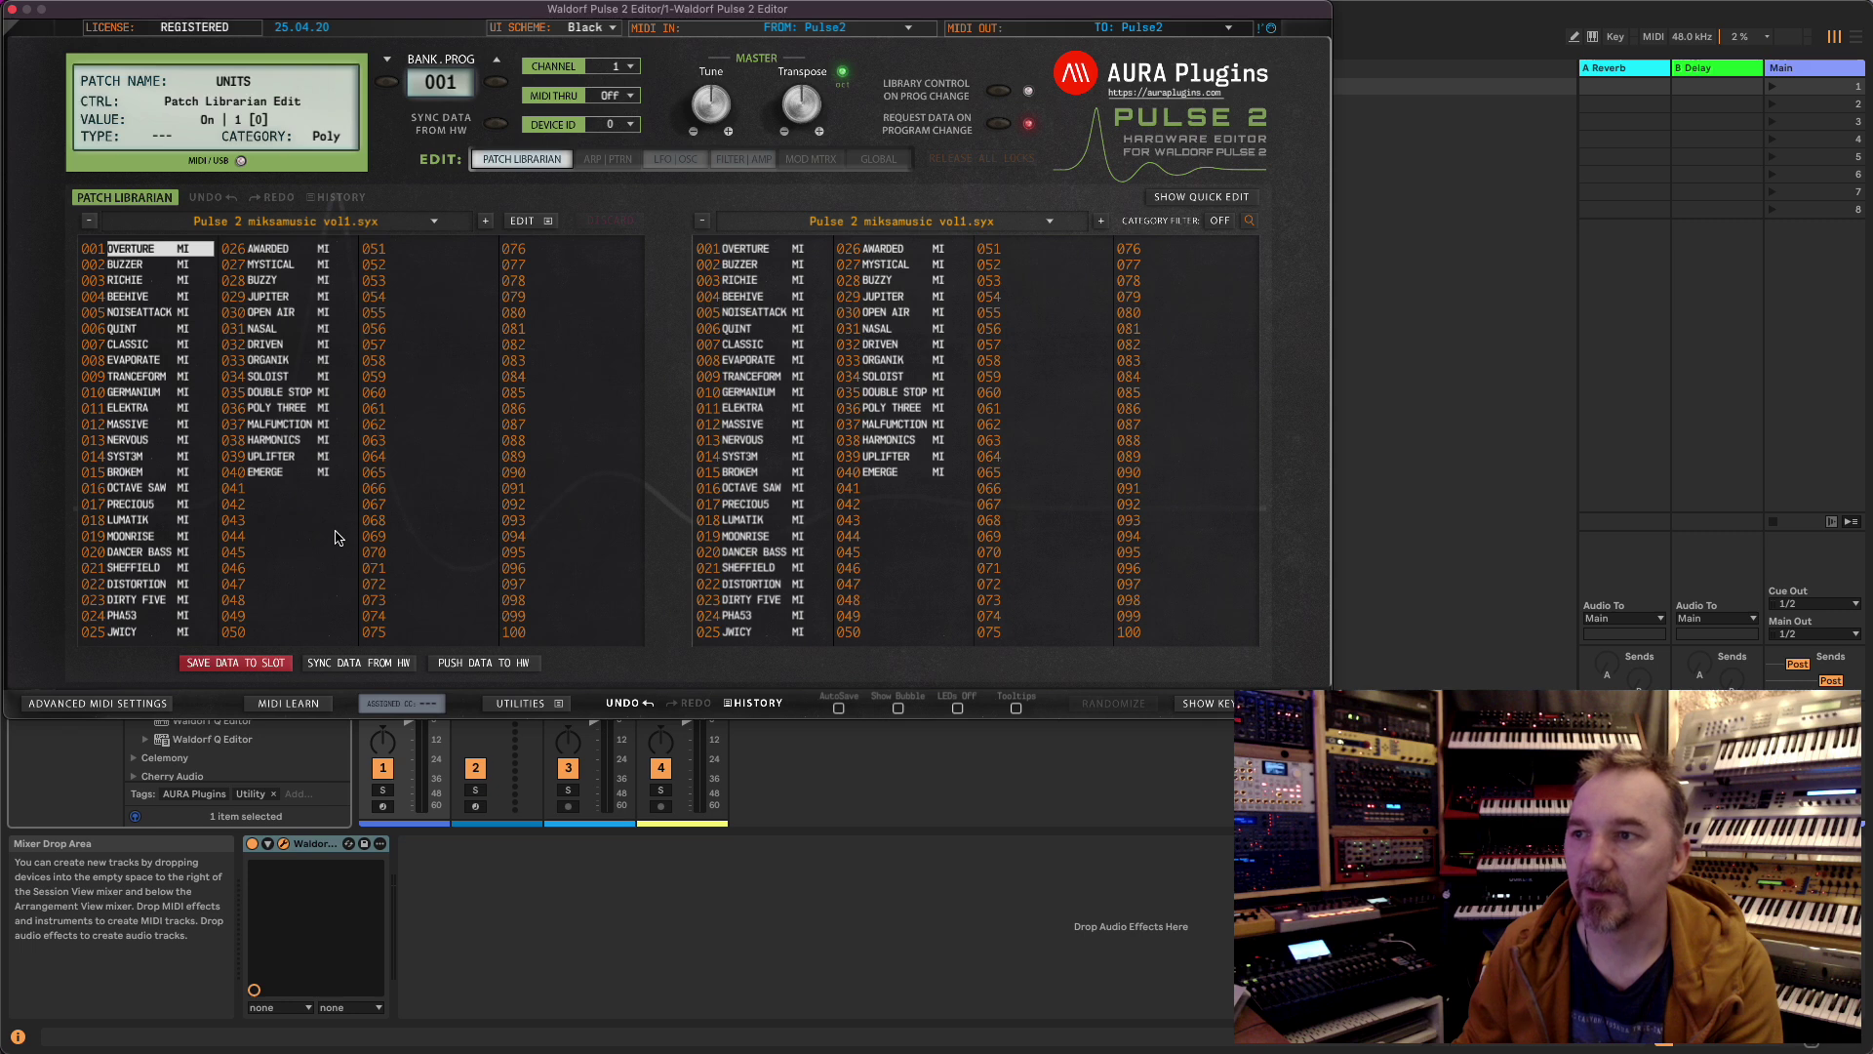
pyautogui.click(137, 303)
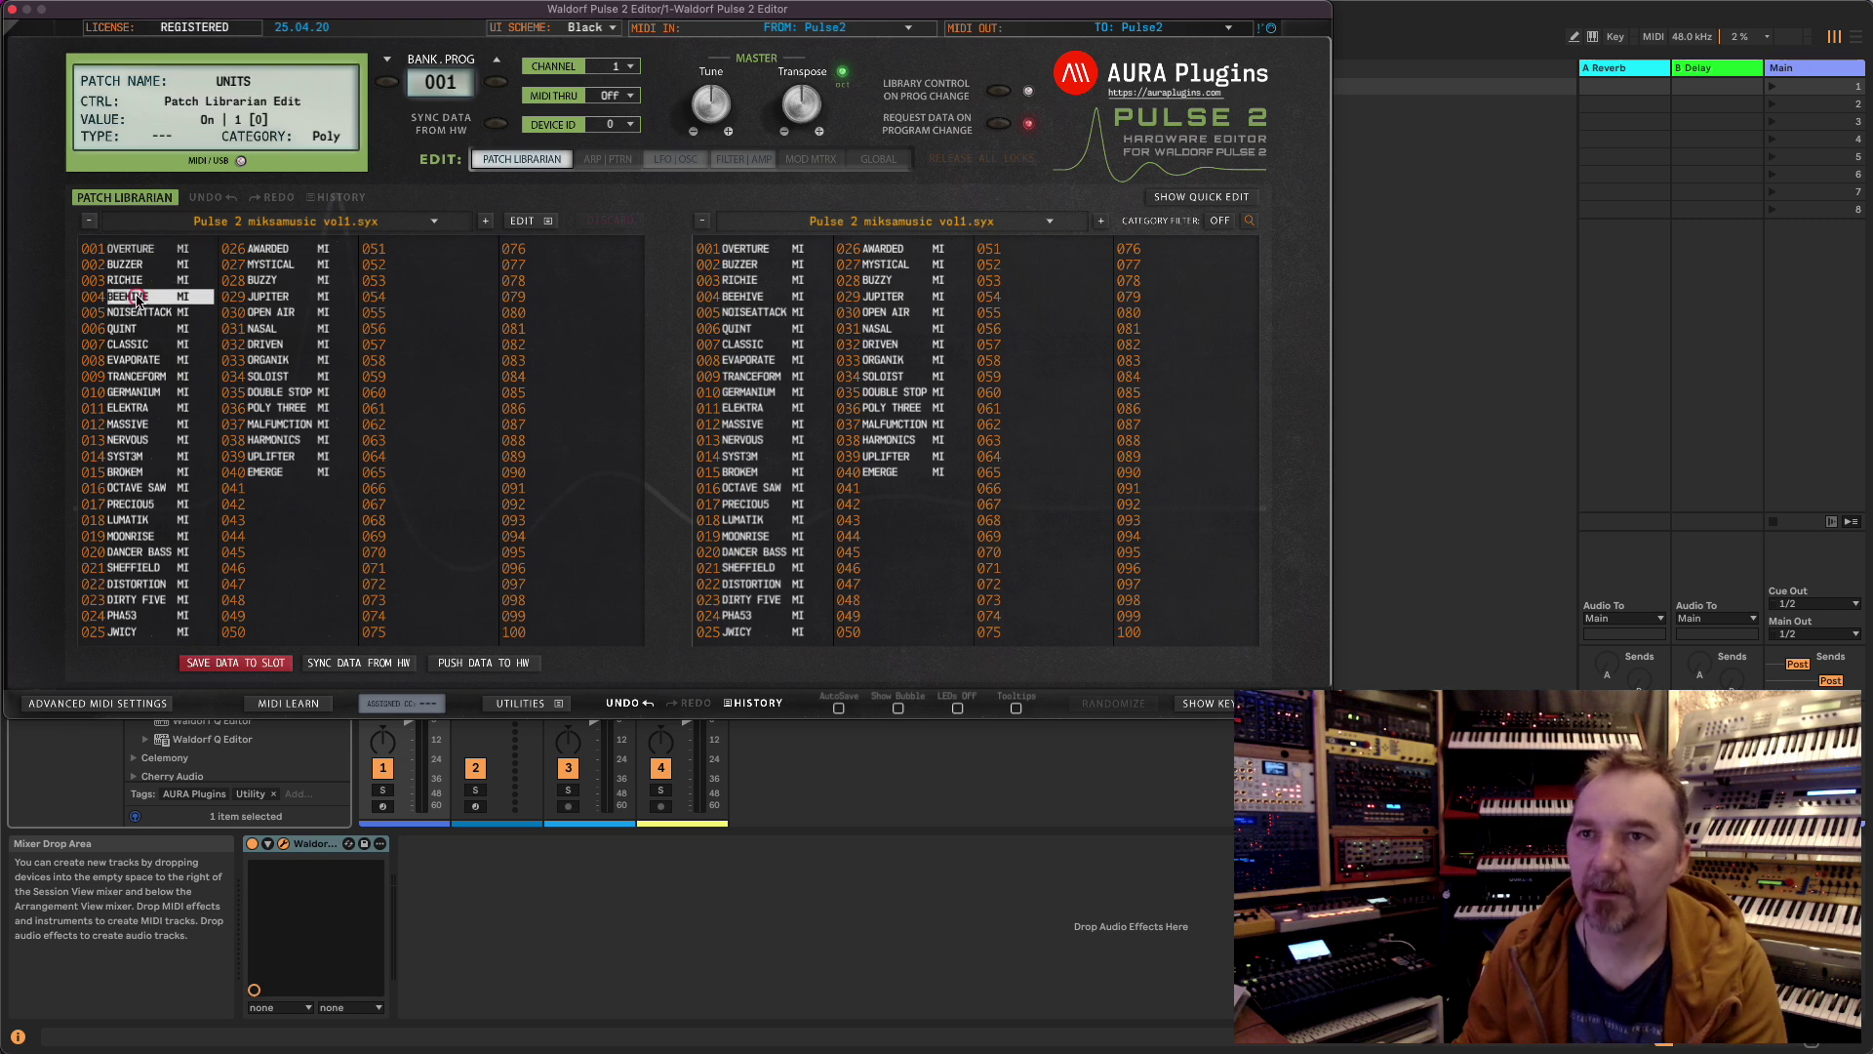
pyautogui.keyDown('shift'); pyautogui.click(149, 410); pyautogui.keyUp('shift')
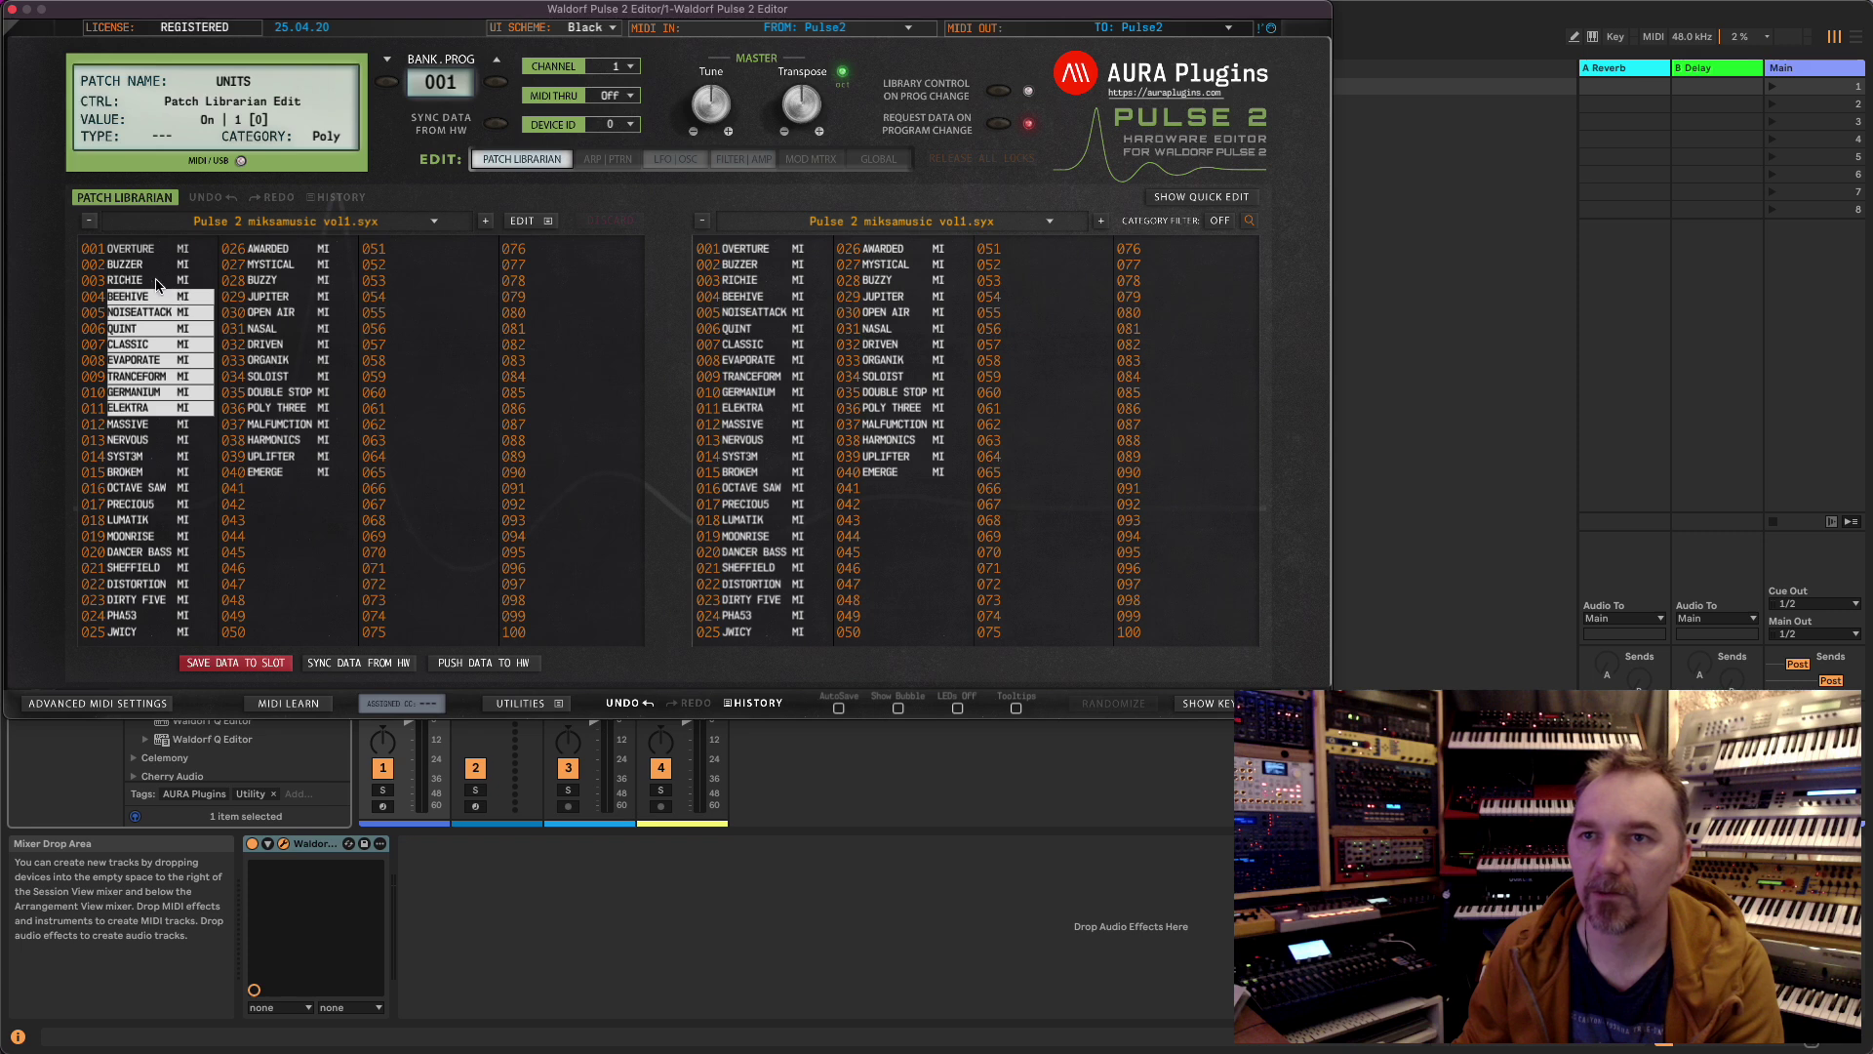
# - Send patch 001 OVERTURE to the hardware, followed one at a time by patches 002 BUZZER, 003 RICHIE and 004 BEEHIVE
pyautogui.click(144, 253)
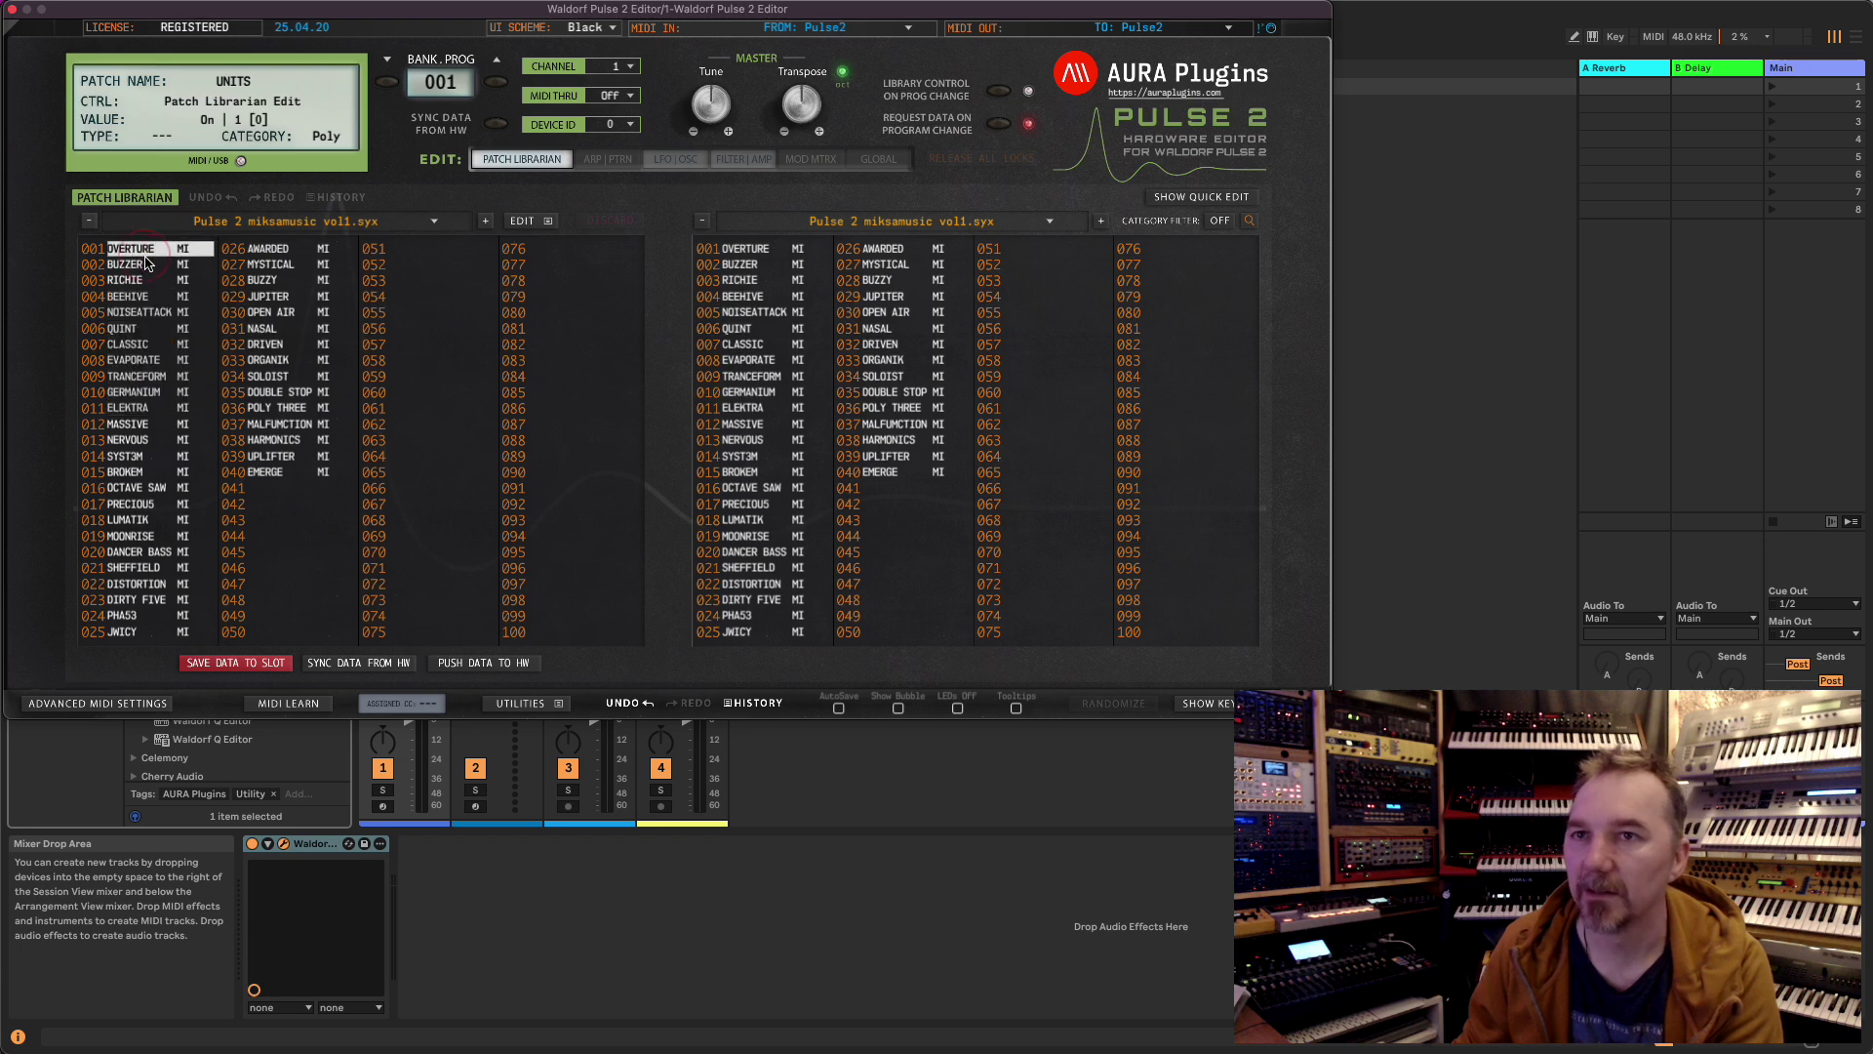
pyautogui.doubleClick(161, 255)
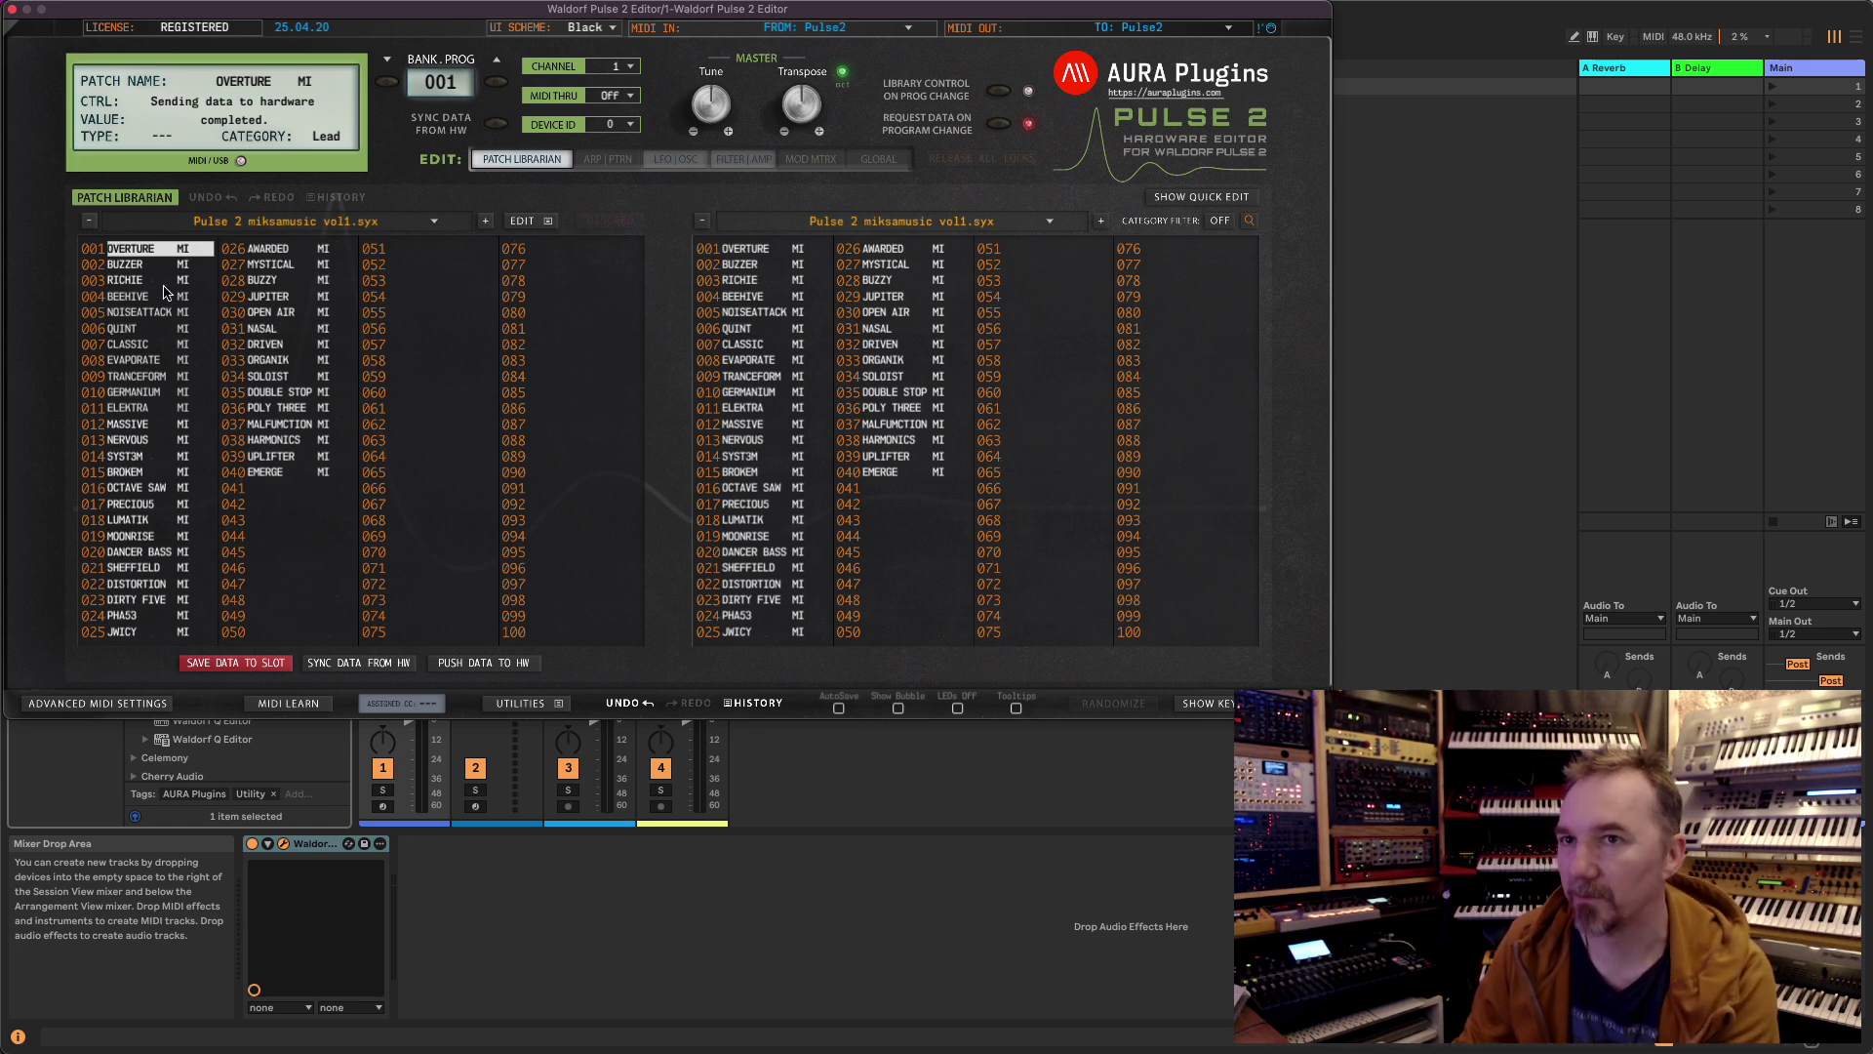
pyautogui.press('Down')
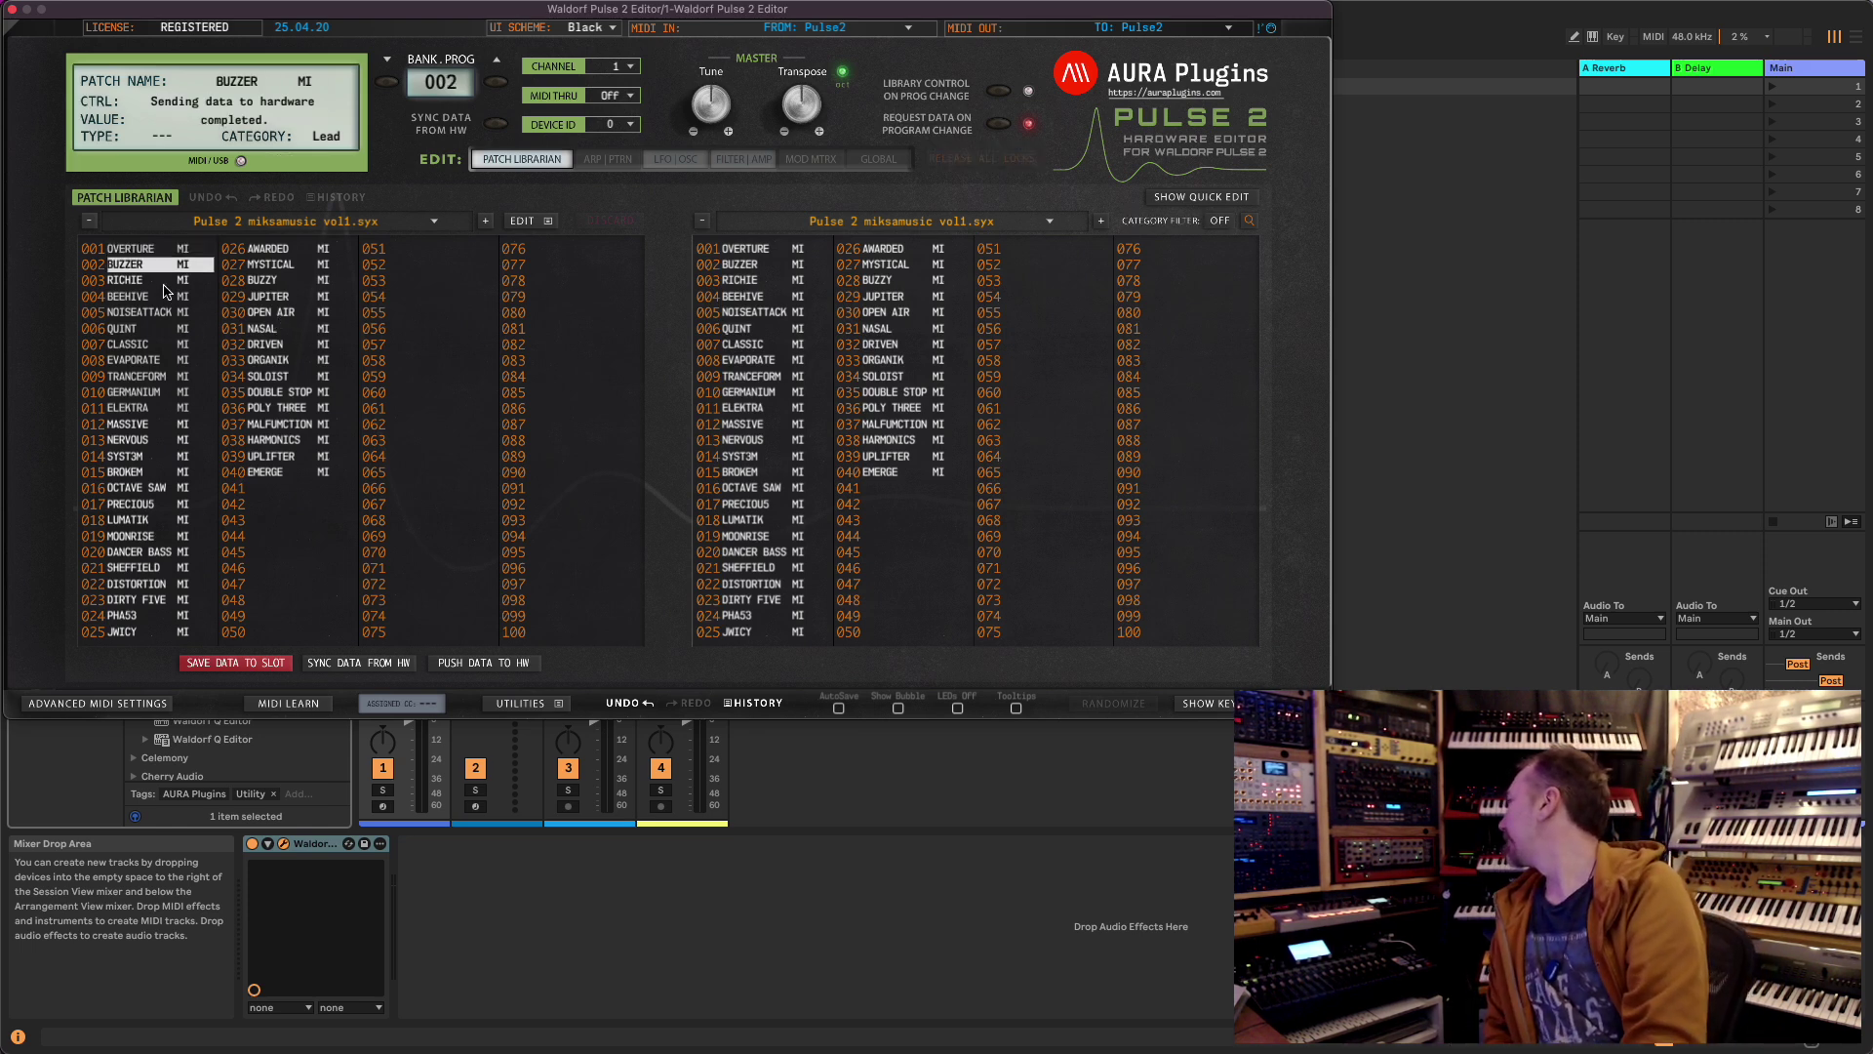
pyautogui.press('Down')
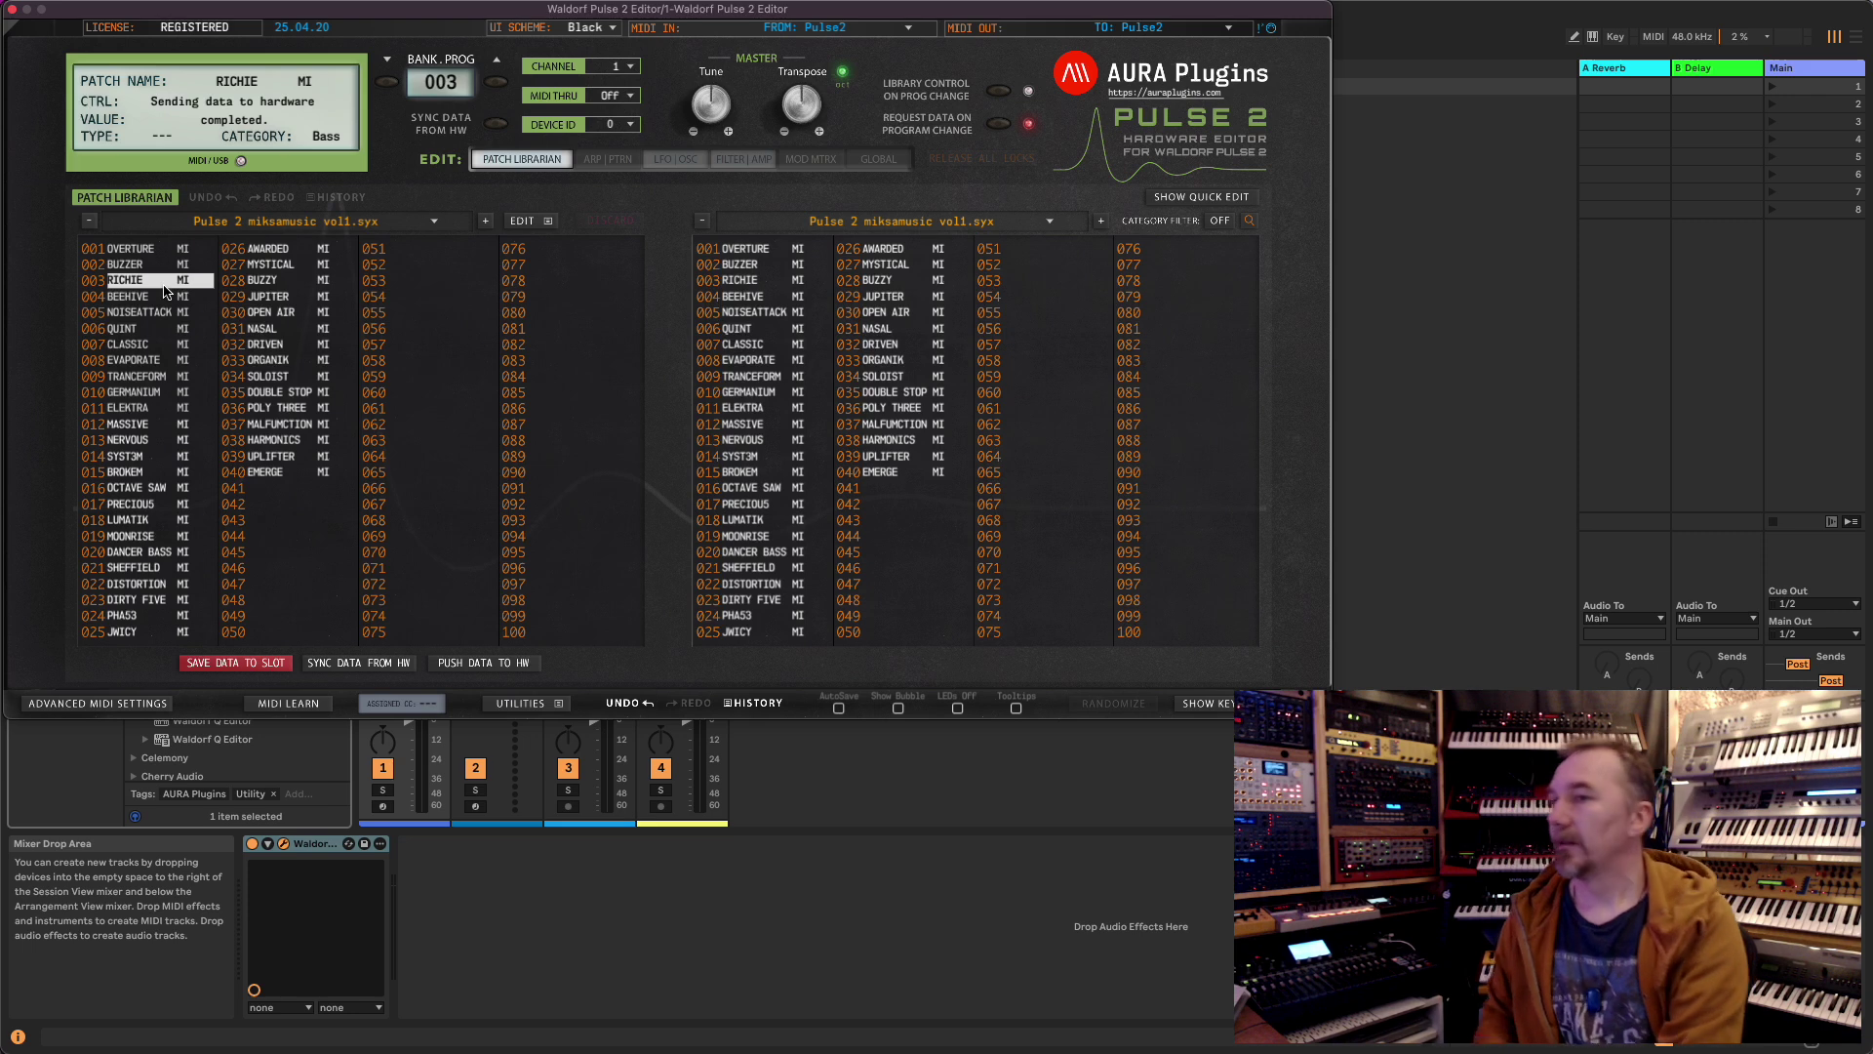
pyautogui.press('Down')
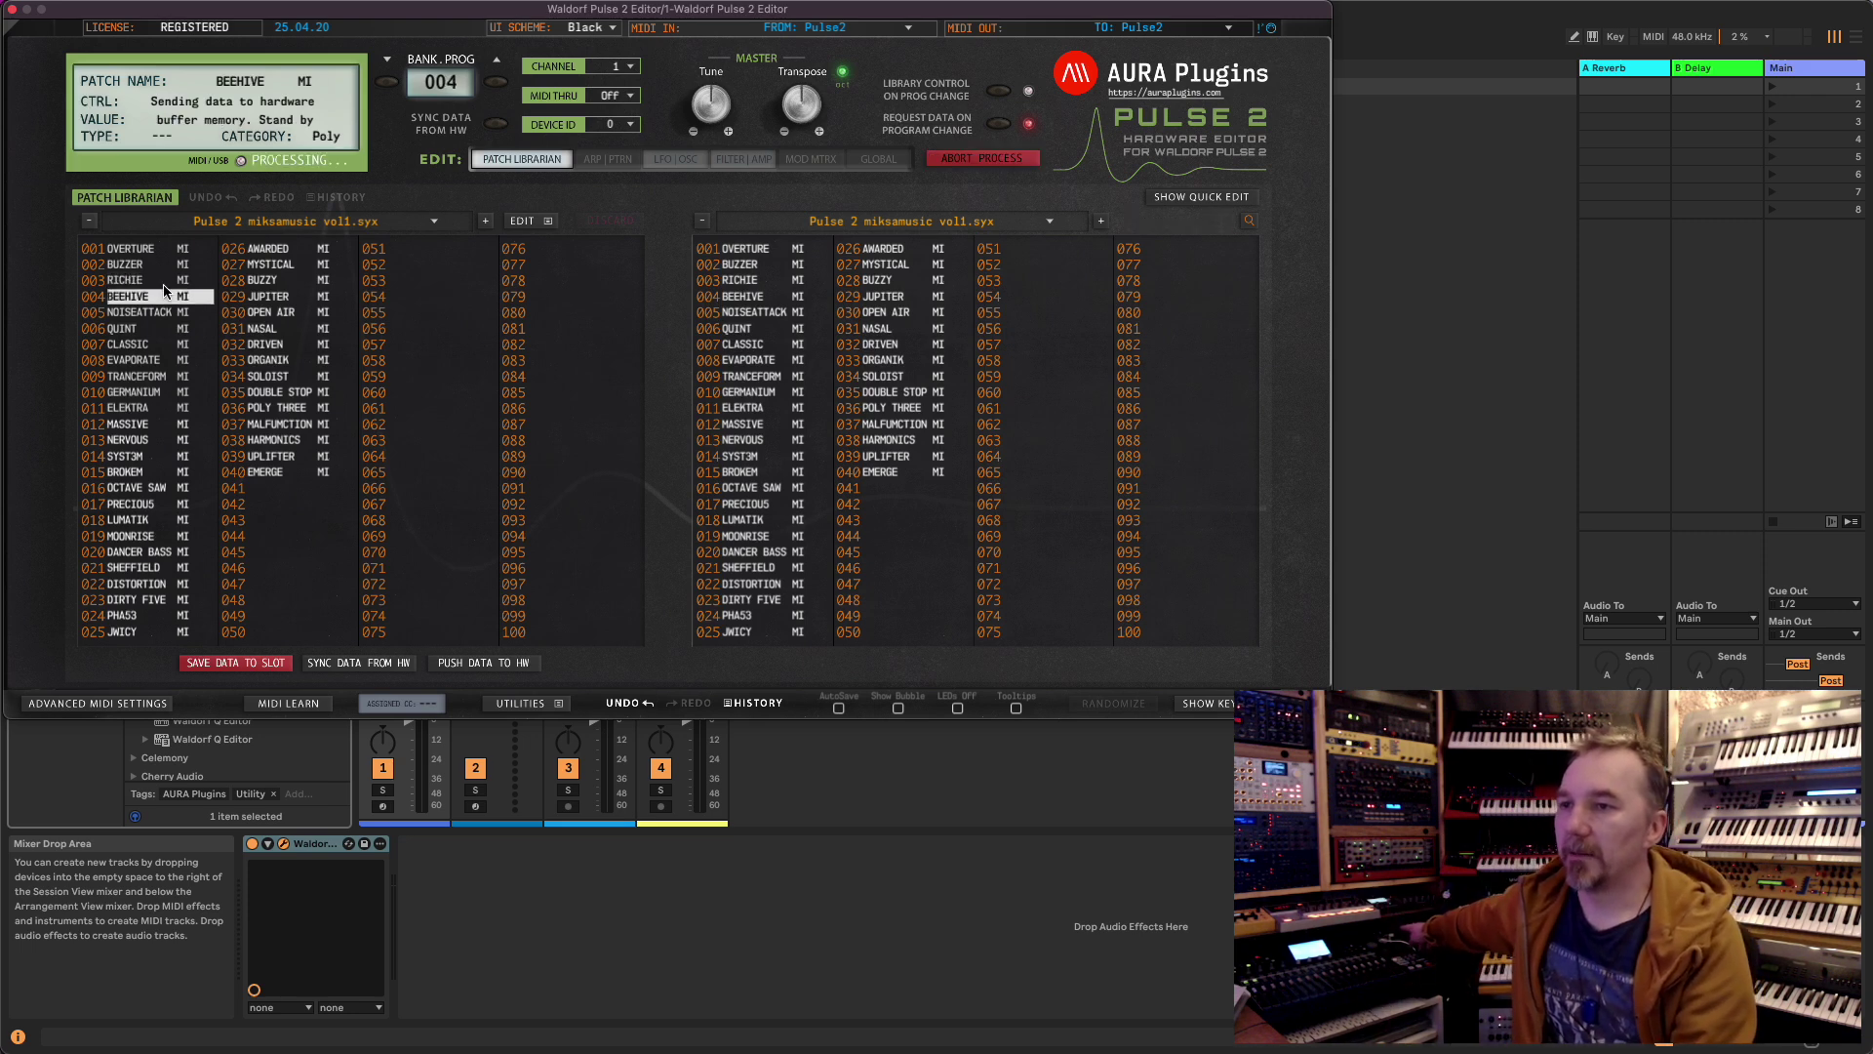
# - Send patch 005 NOISEATTACK to the hardware, step back one patch at a time to 001 OVERTURE, and try jumping to the neighbouring column and back
pyautogui.press('Down')
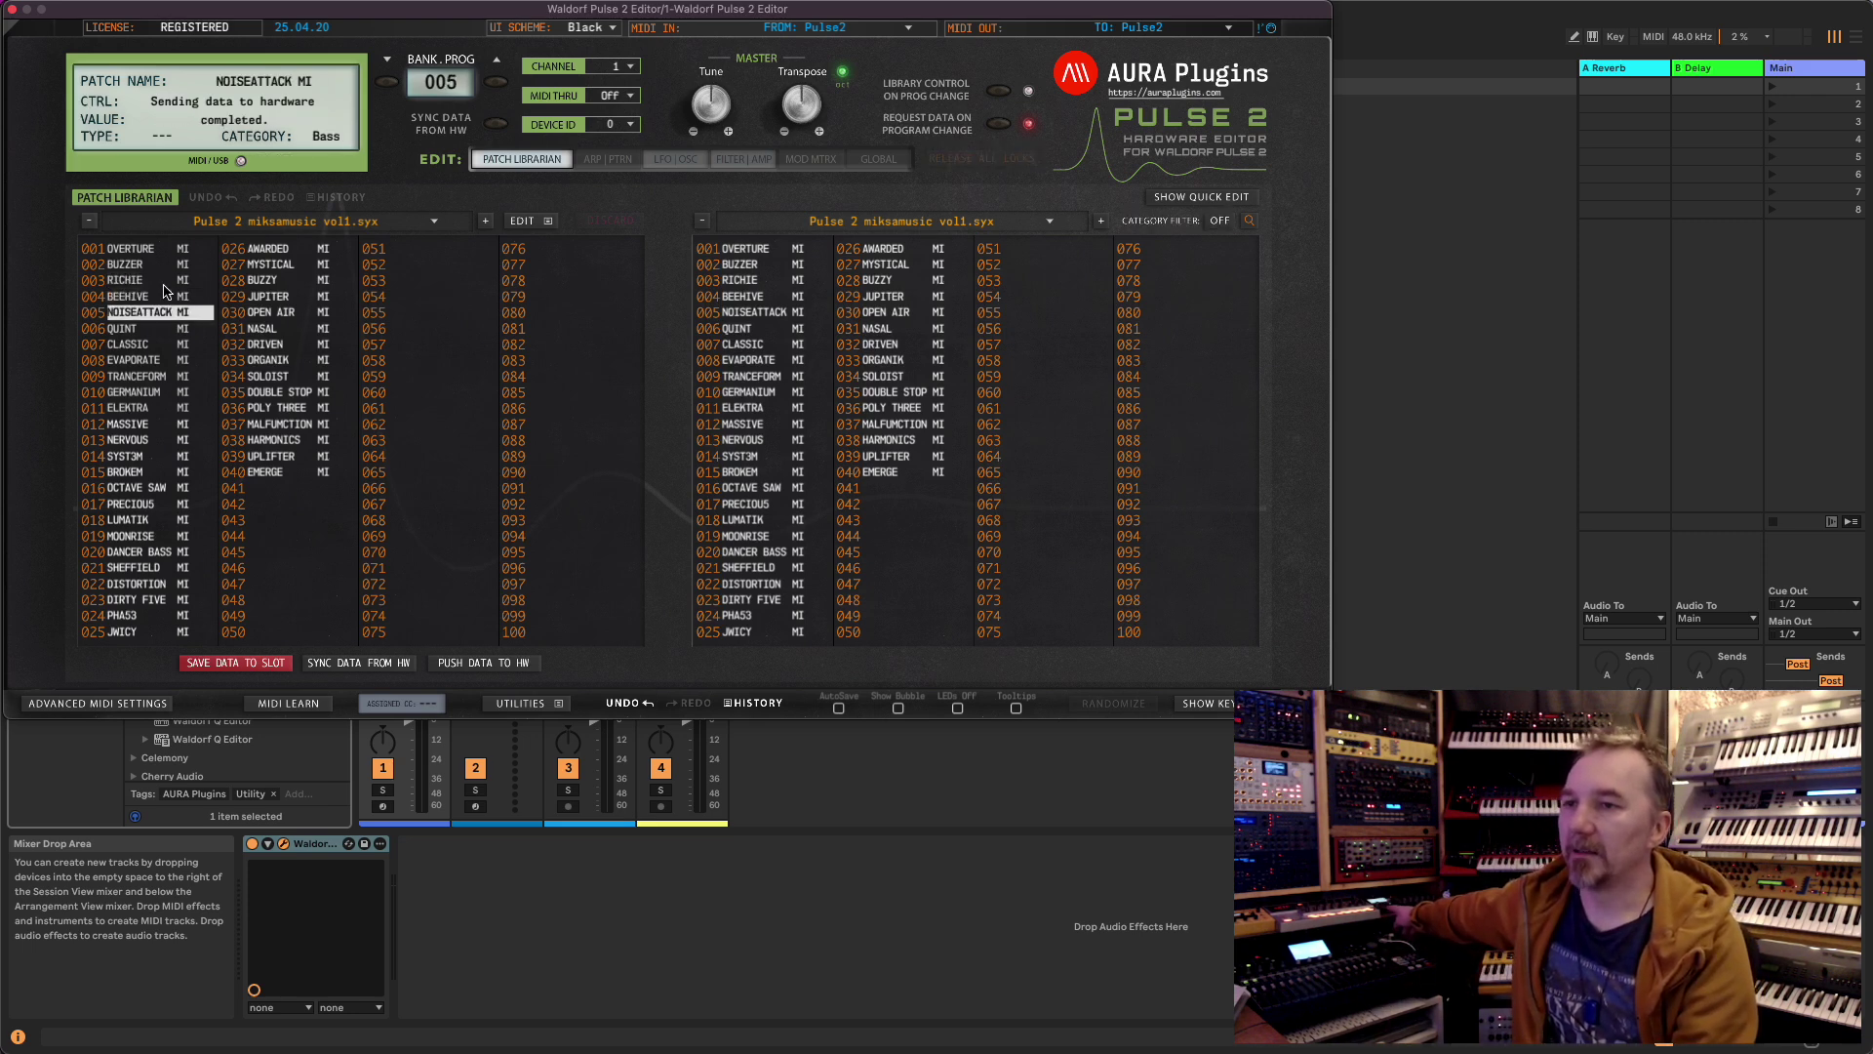
pyautogui.press('Up')
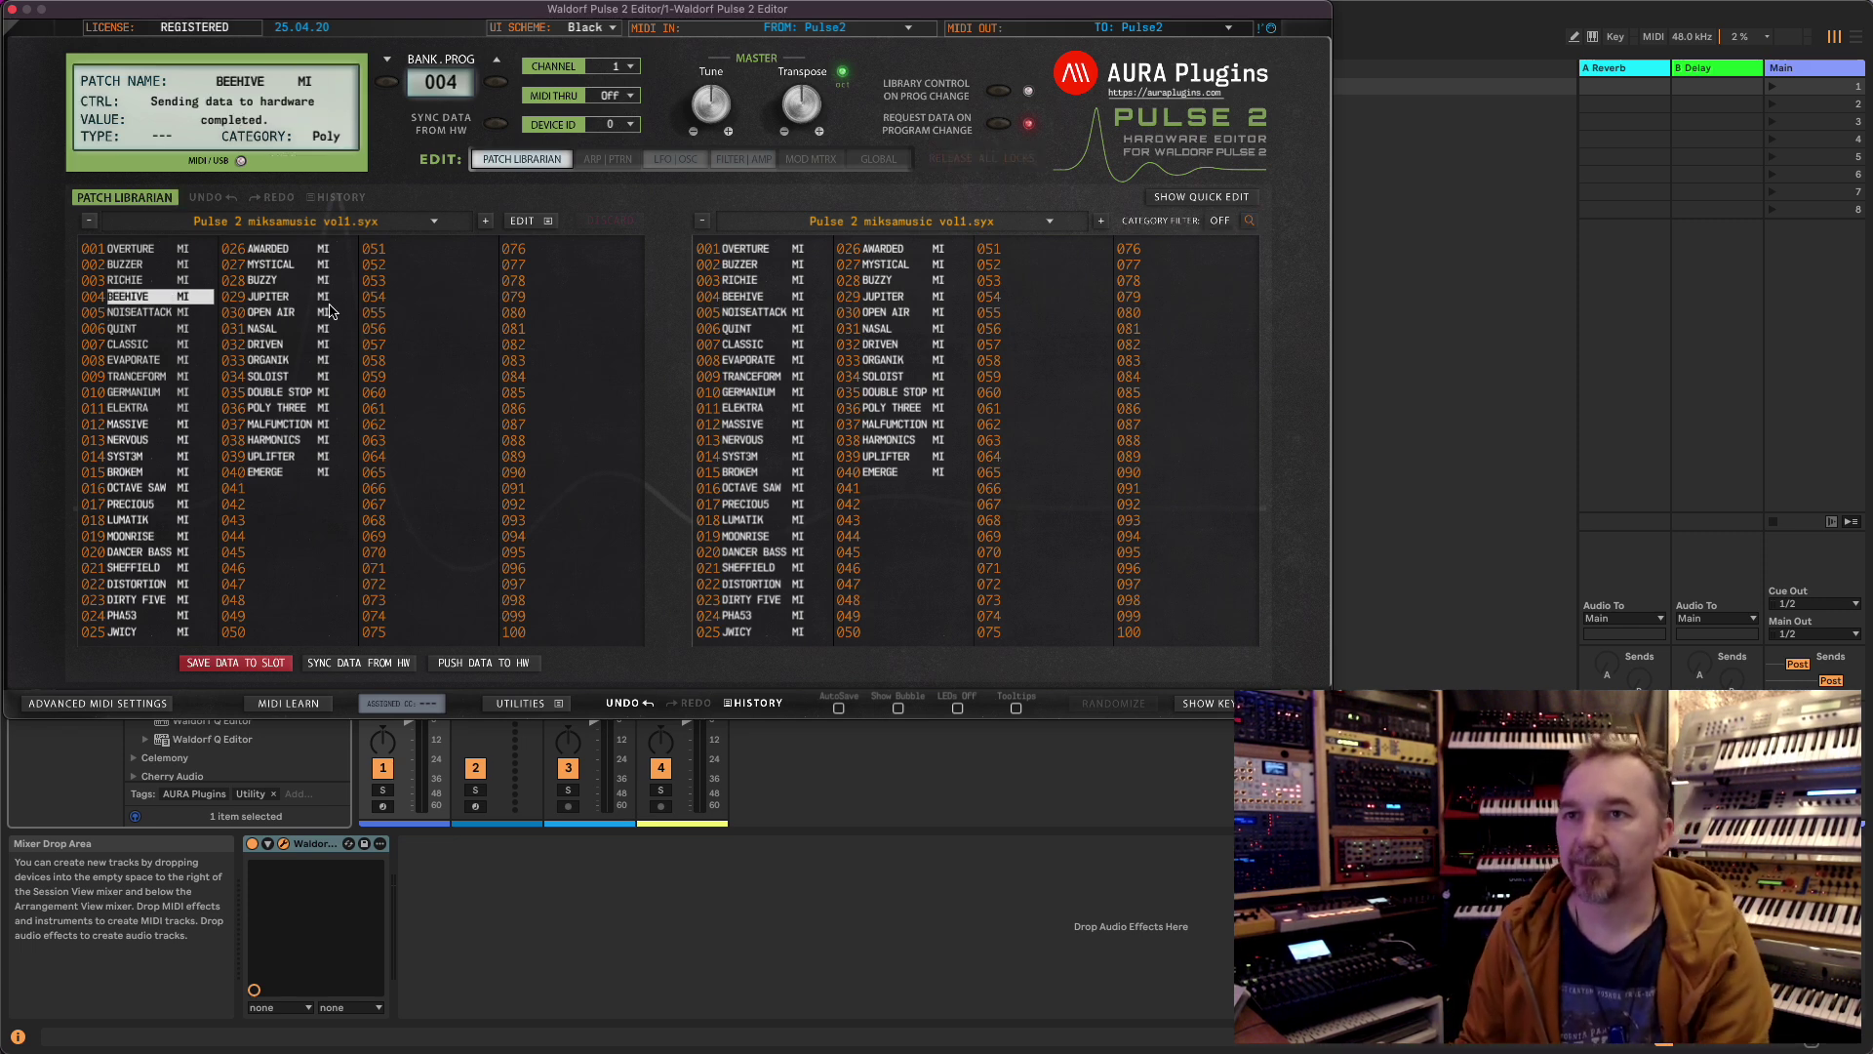
pyautogui.press('Up')
pyautogui.press('Up')
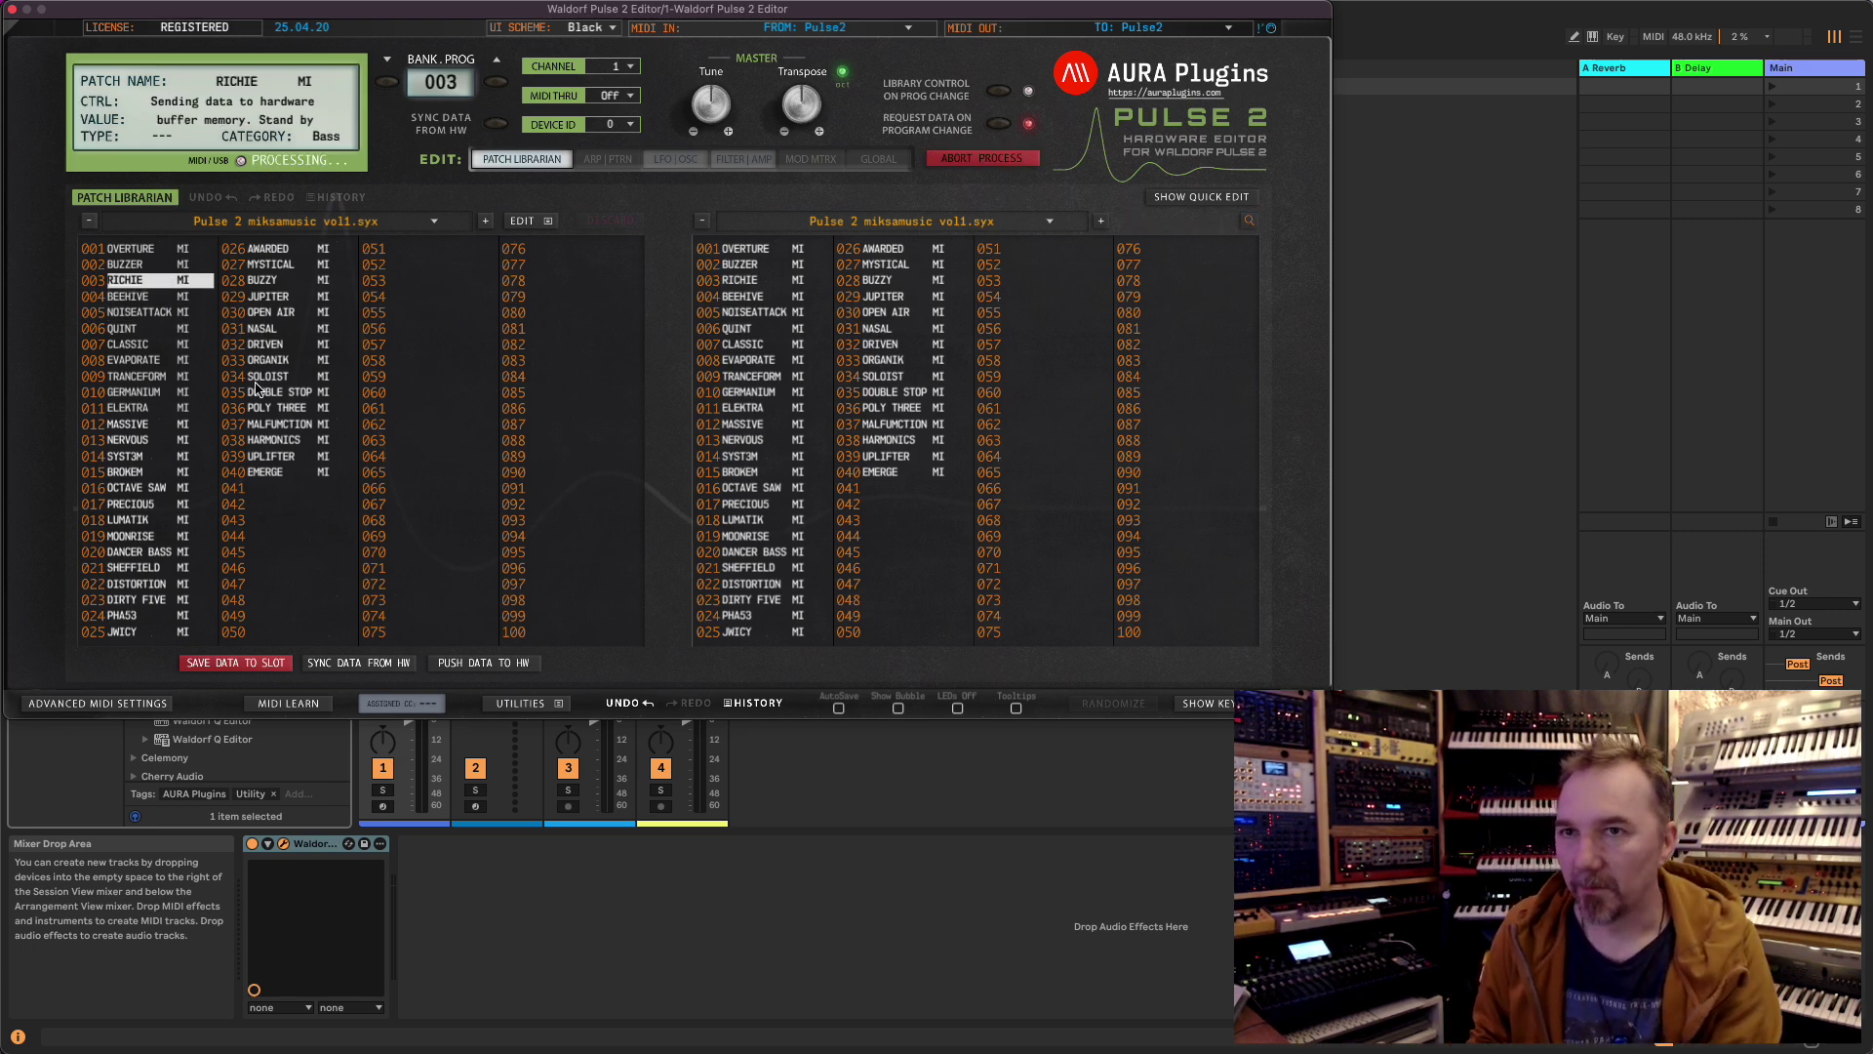
pyautogui.press('Up')
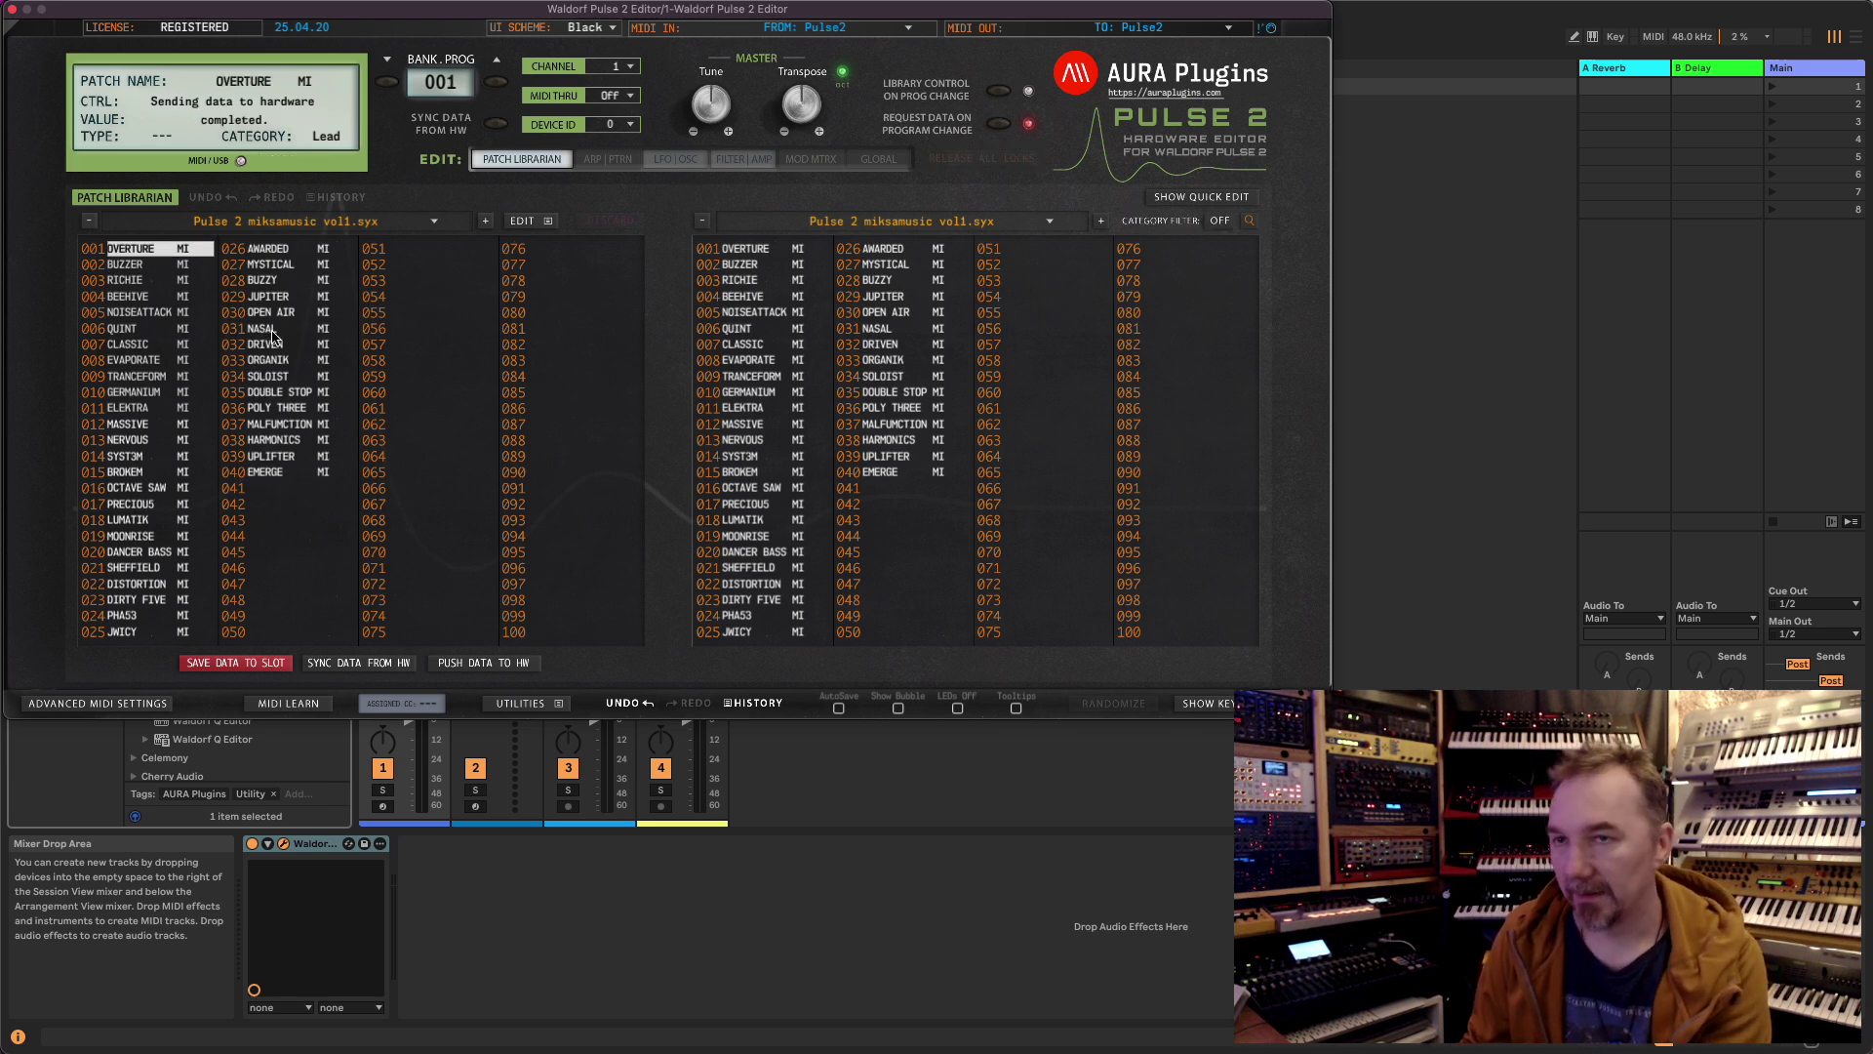
pyautogui.press('Right')
pyautogui.press('Left')
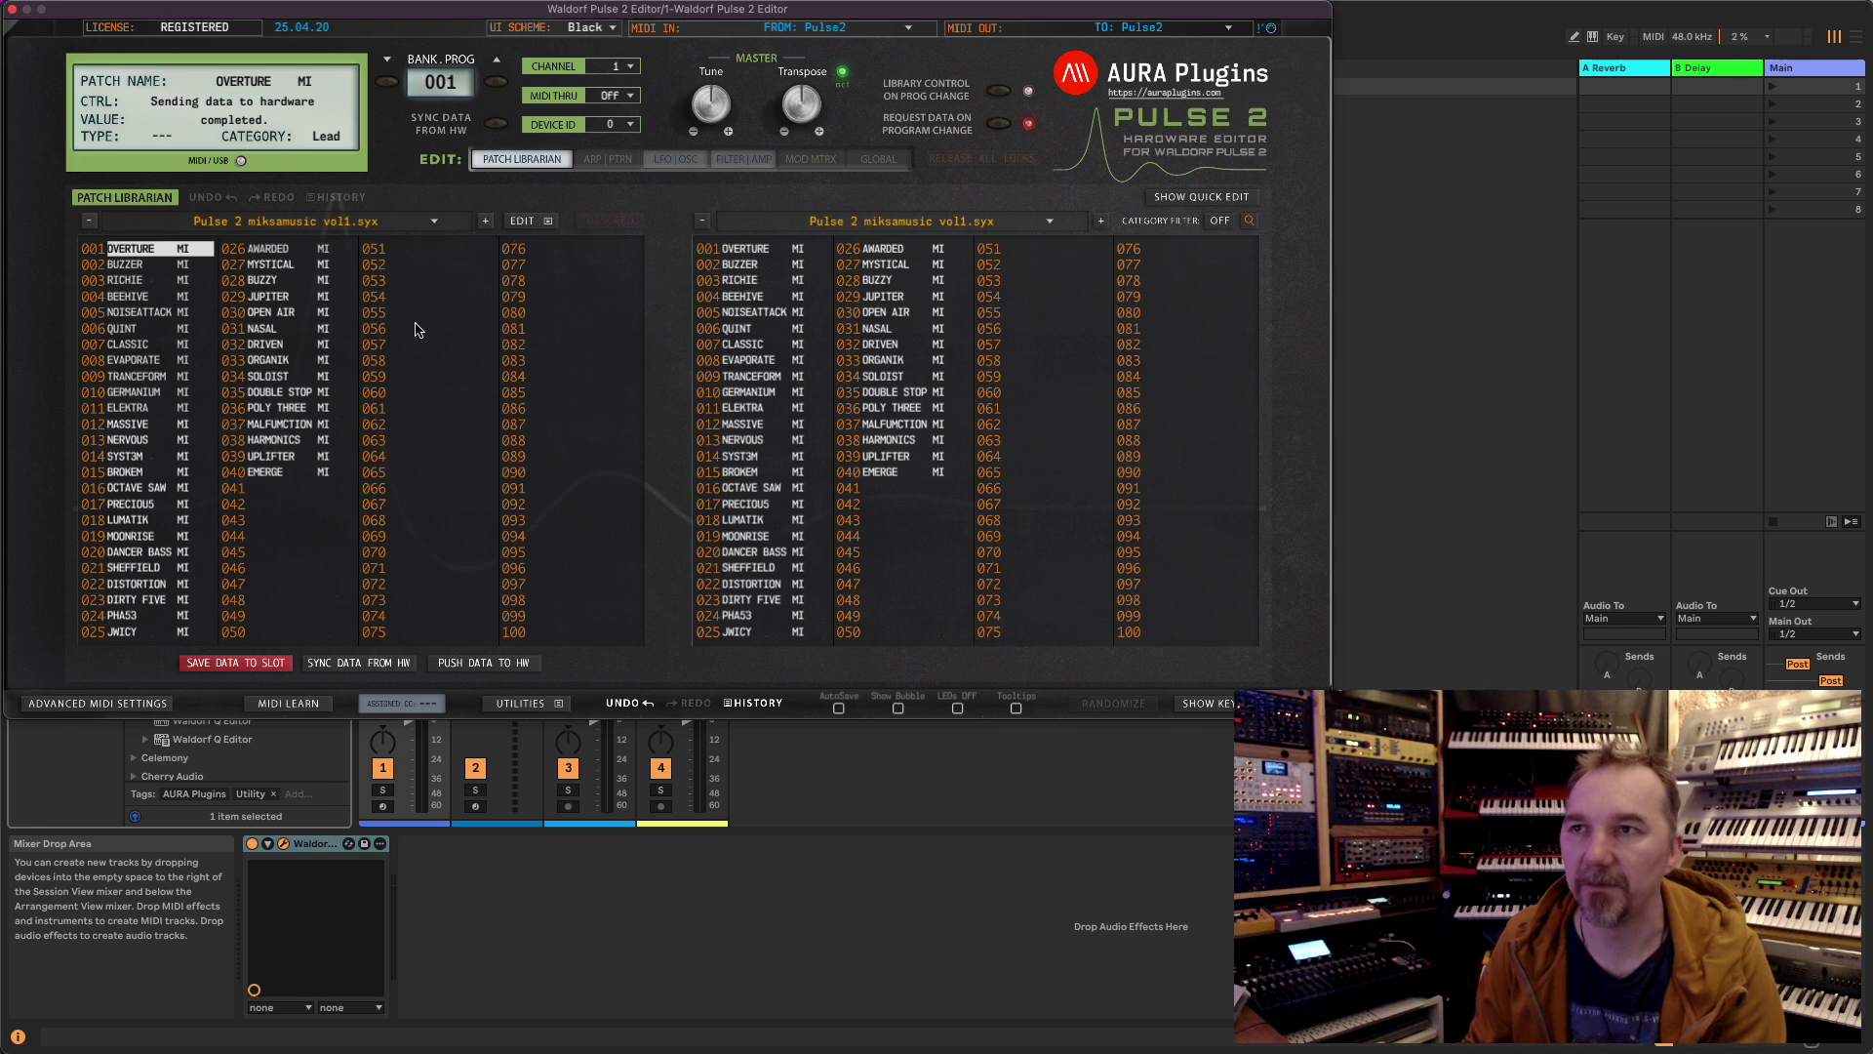
# - Examine the librarian's bank editing and import options, including Pulse / Pulse+ Bank, and the bank files available for the first list
pyautogui.click(522, 220)
pyautogui.moveTo(556, 247)
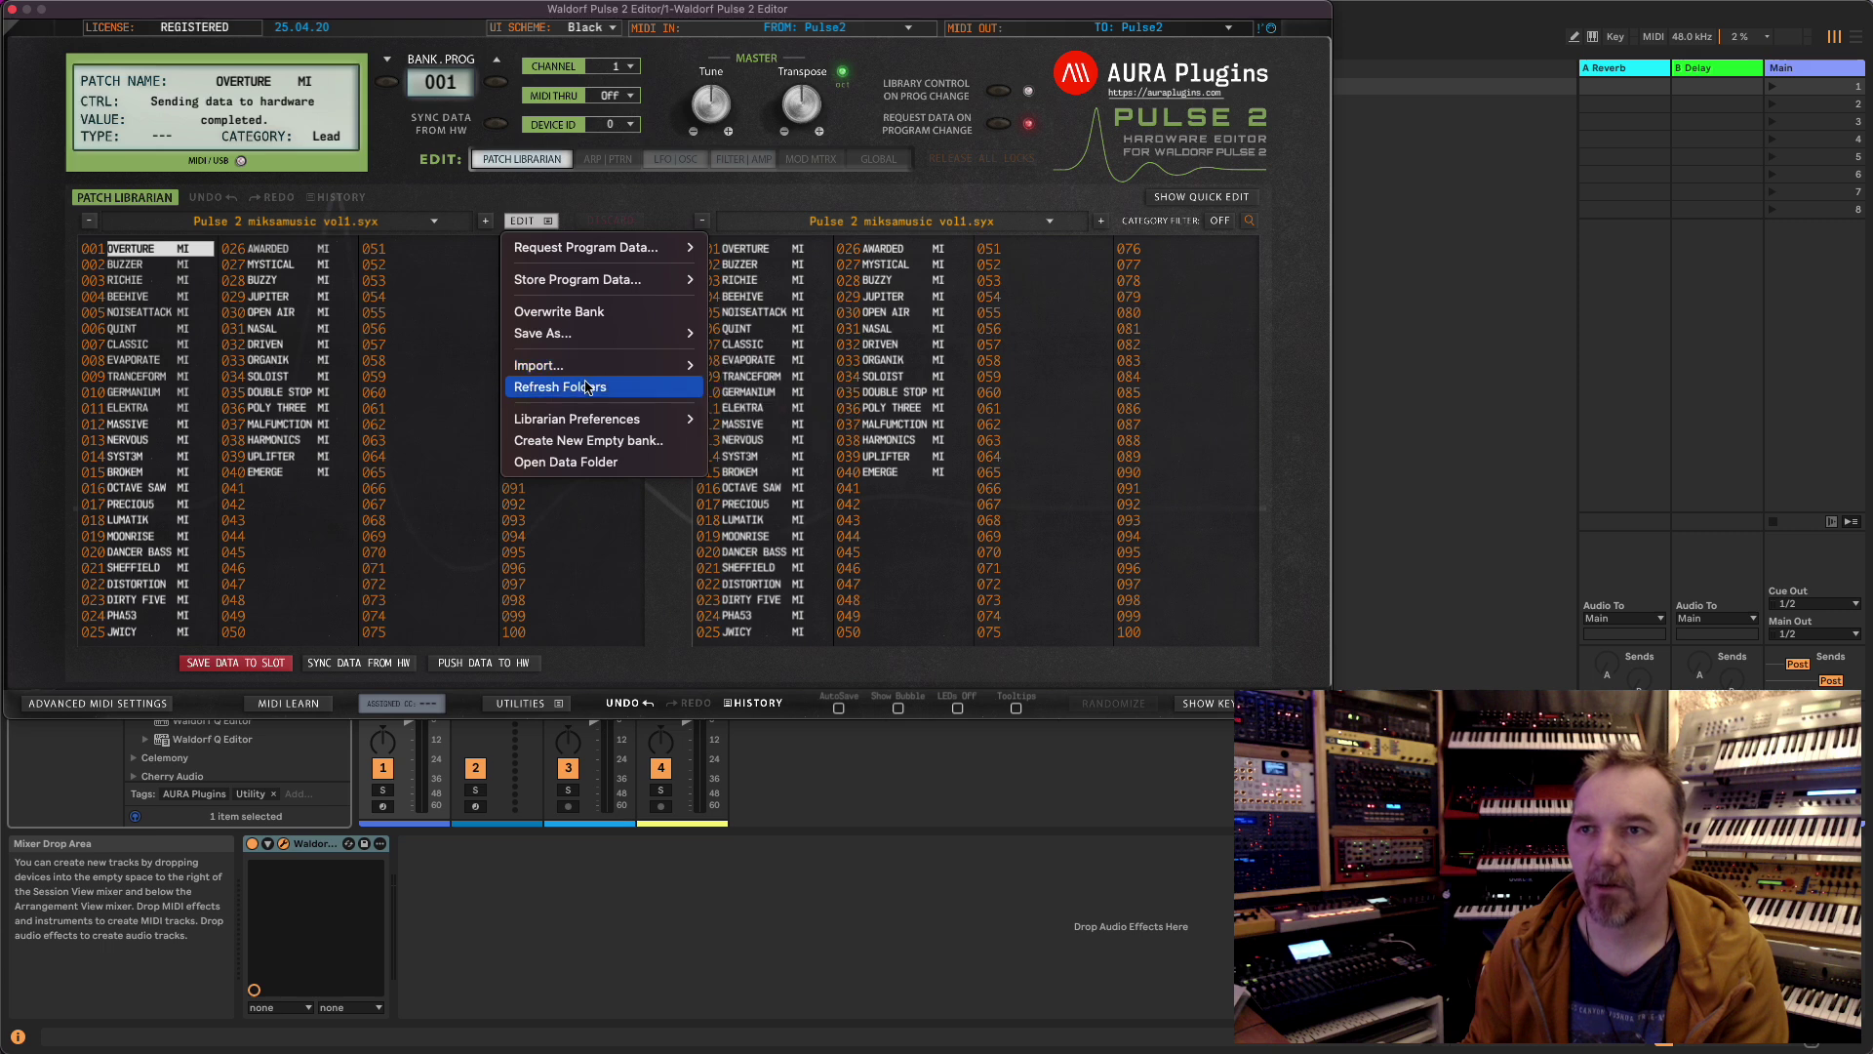
pyautogui.moveTo(605, 423)
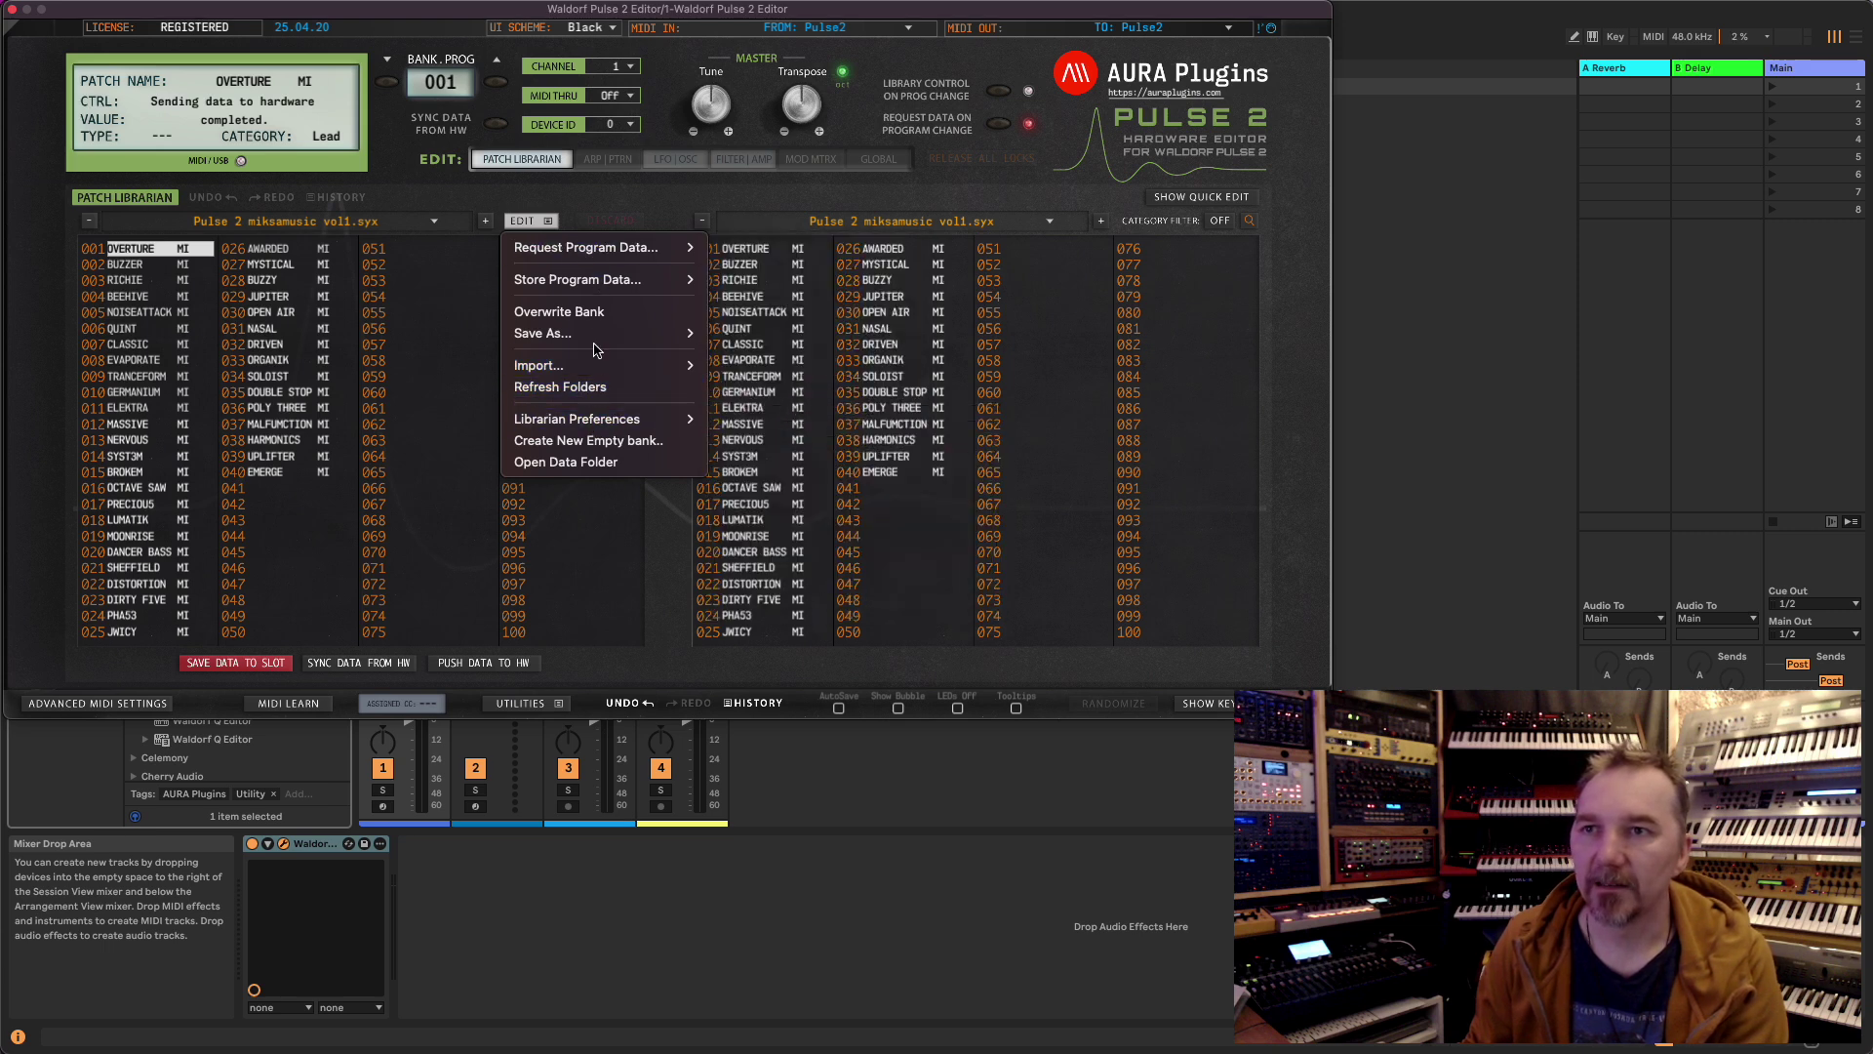
pyautogui.moveTo(596, 362)
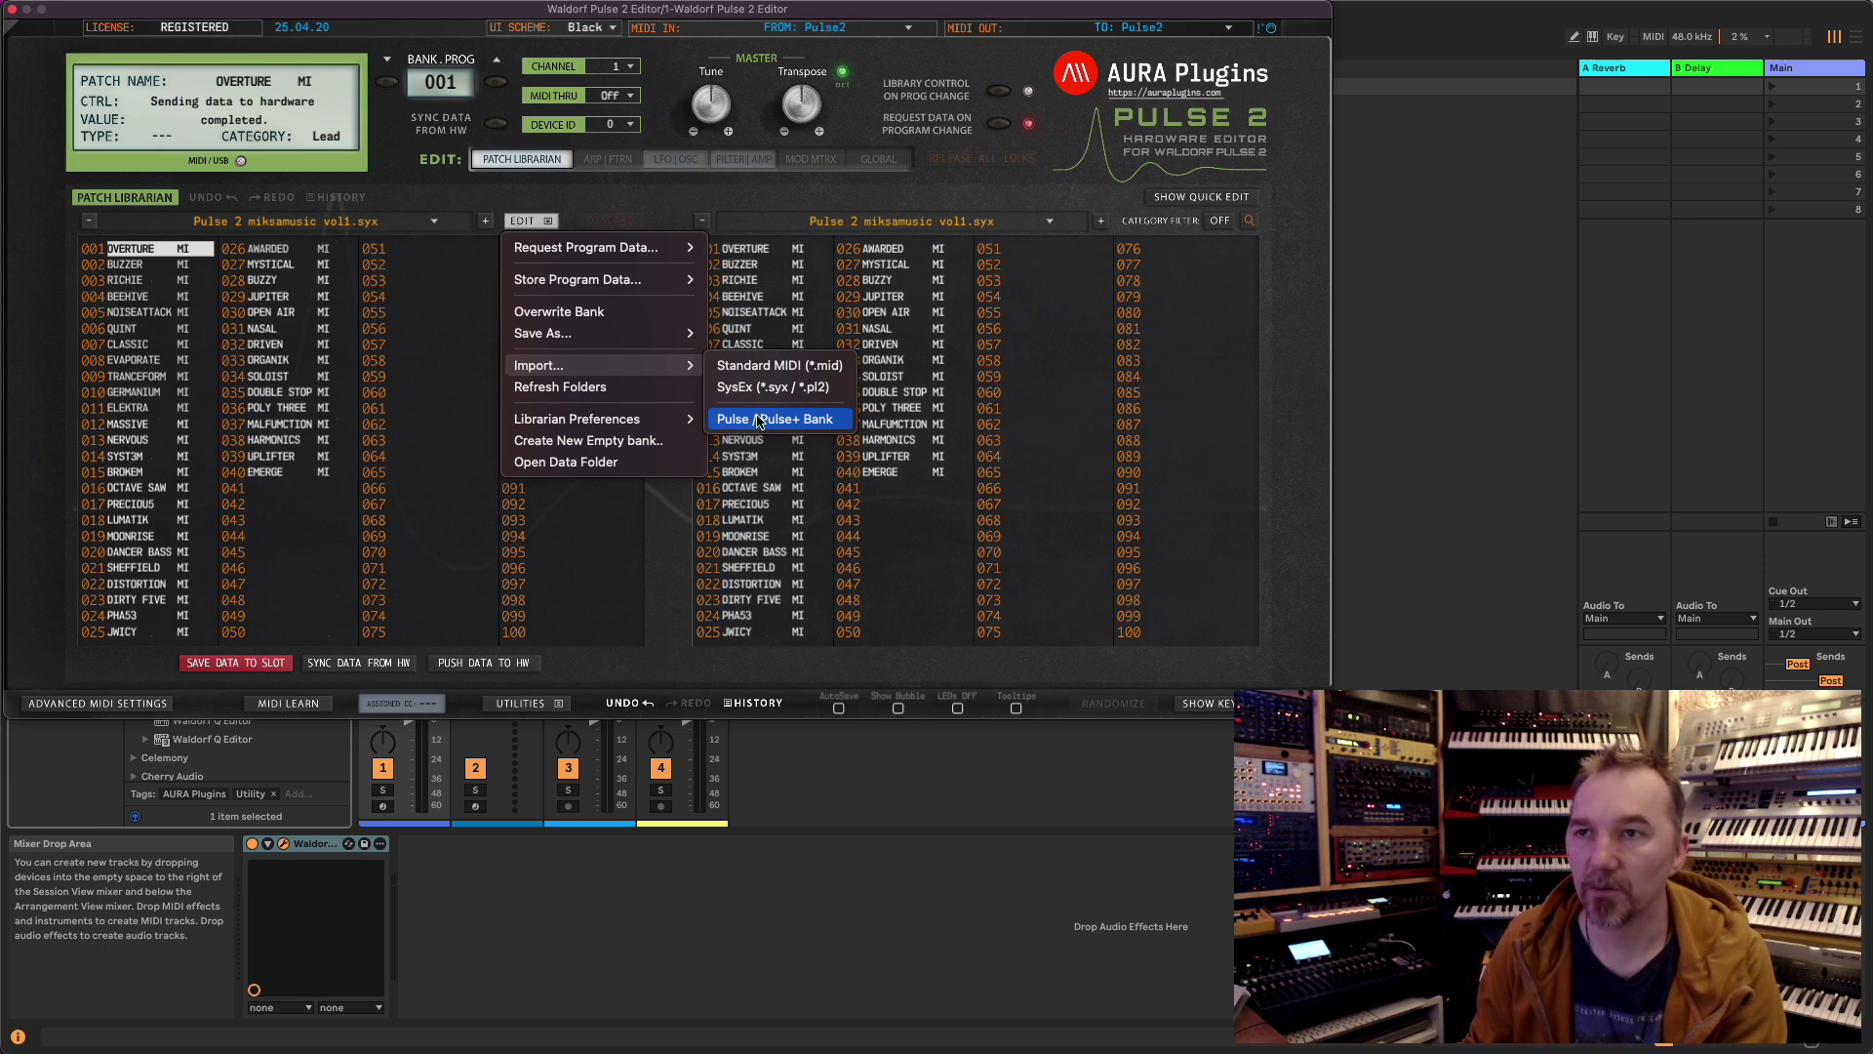
pyautogui.click(597, 203)
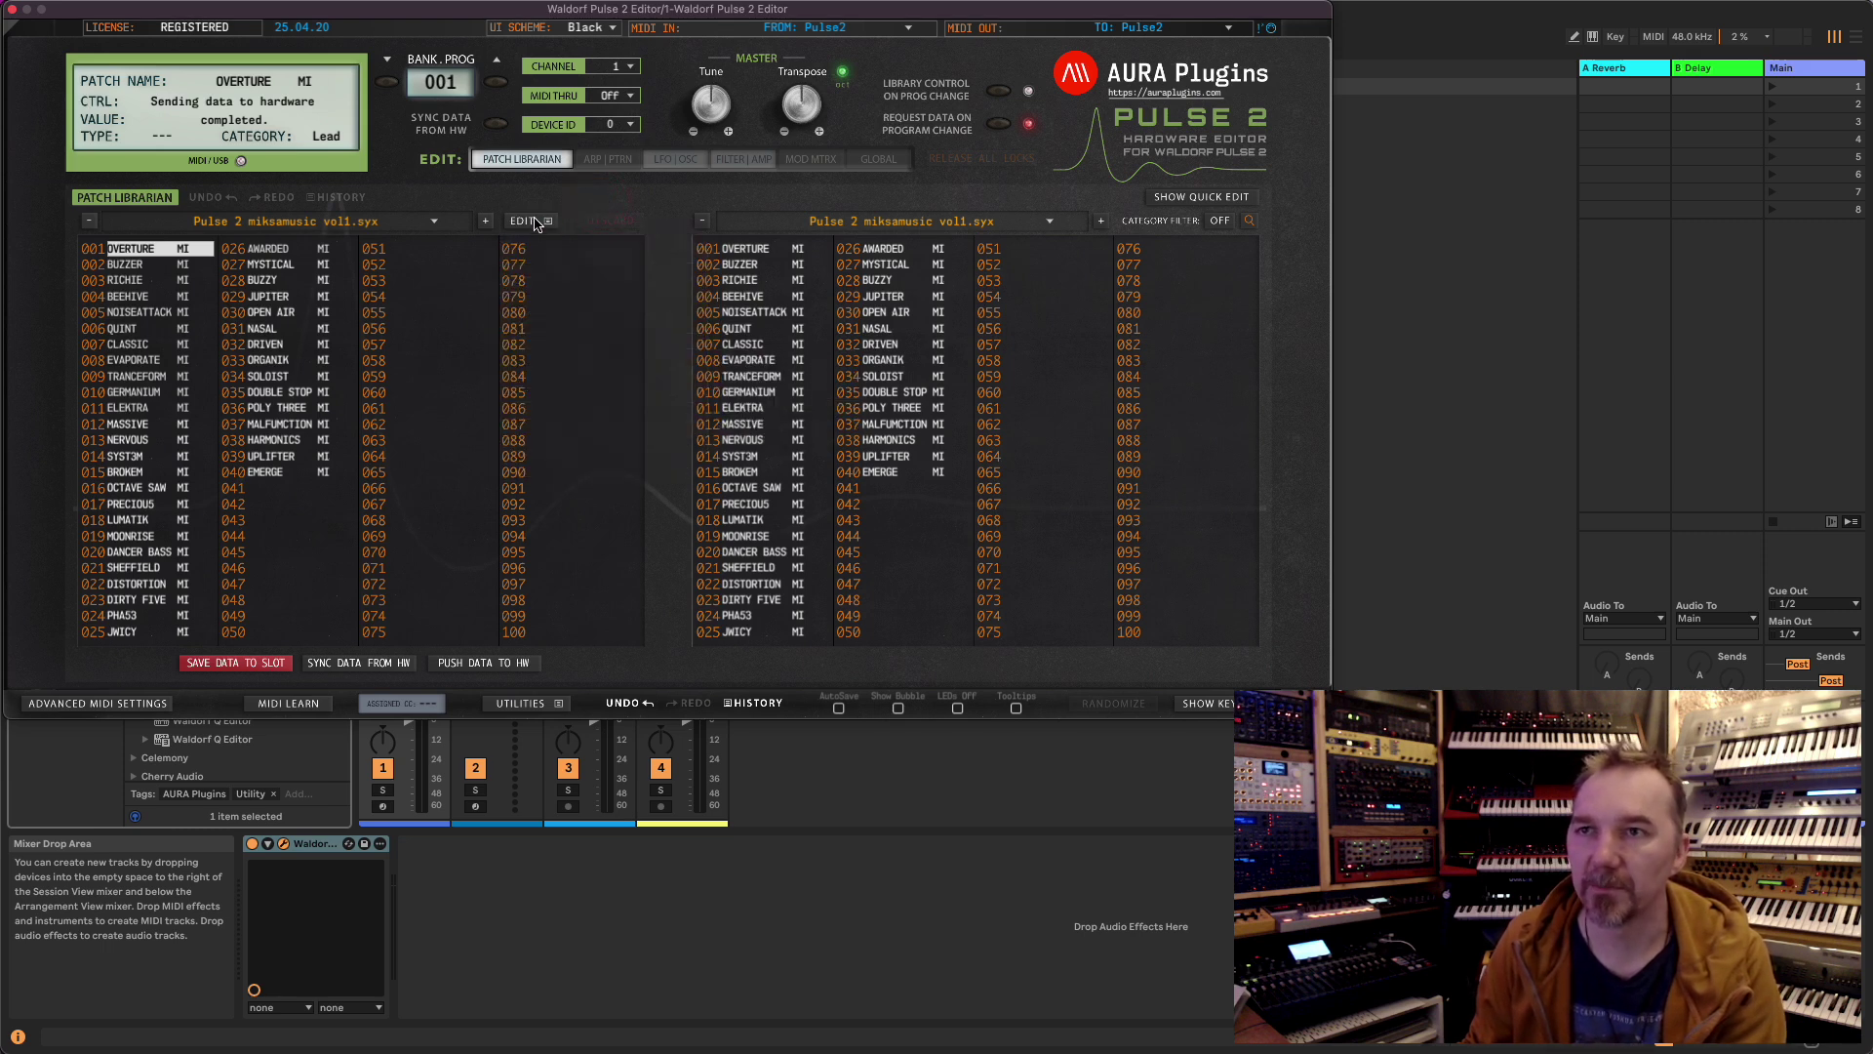
pyautogui.click(407, 224)
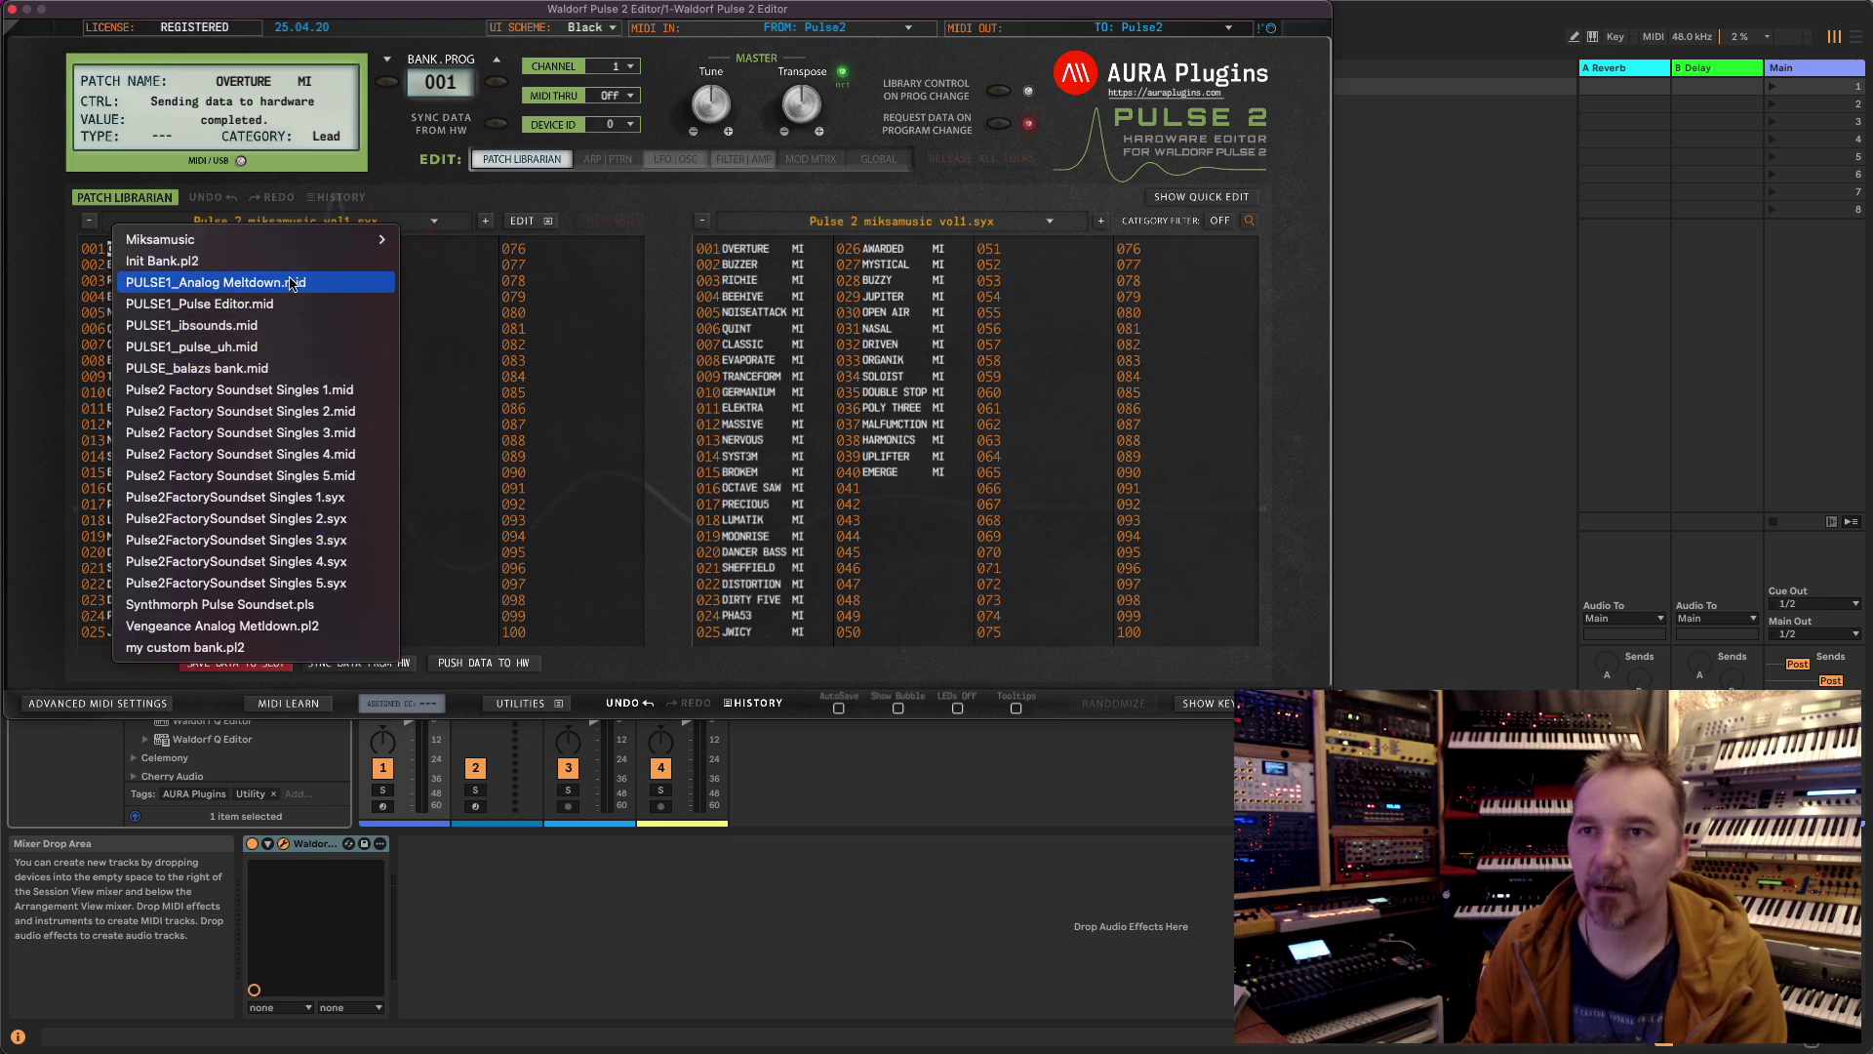
pyautogui.moveTo(293, 246)
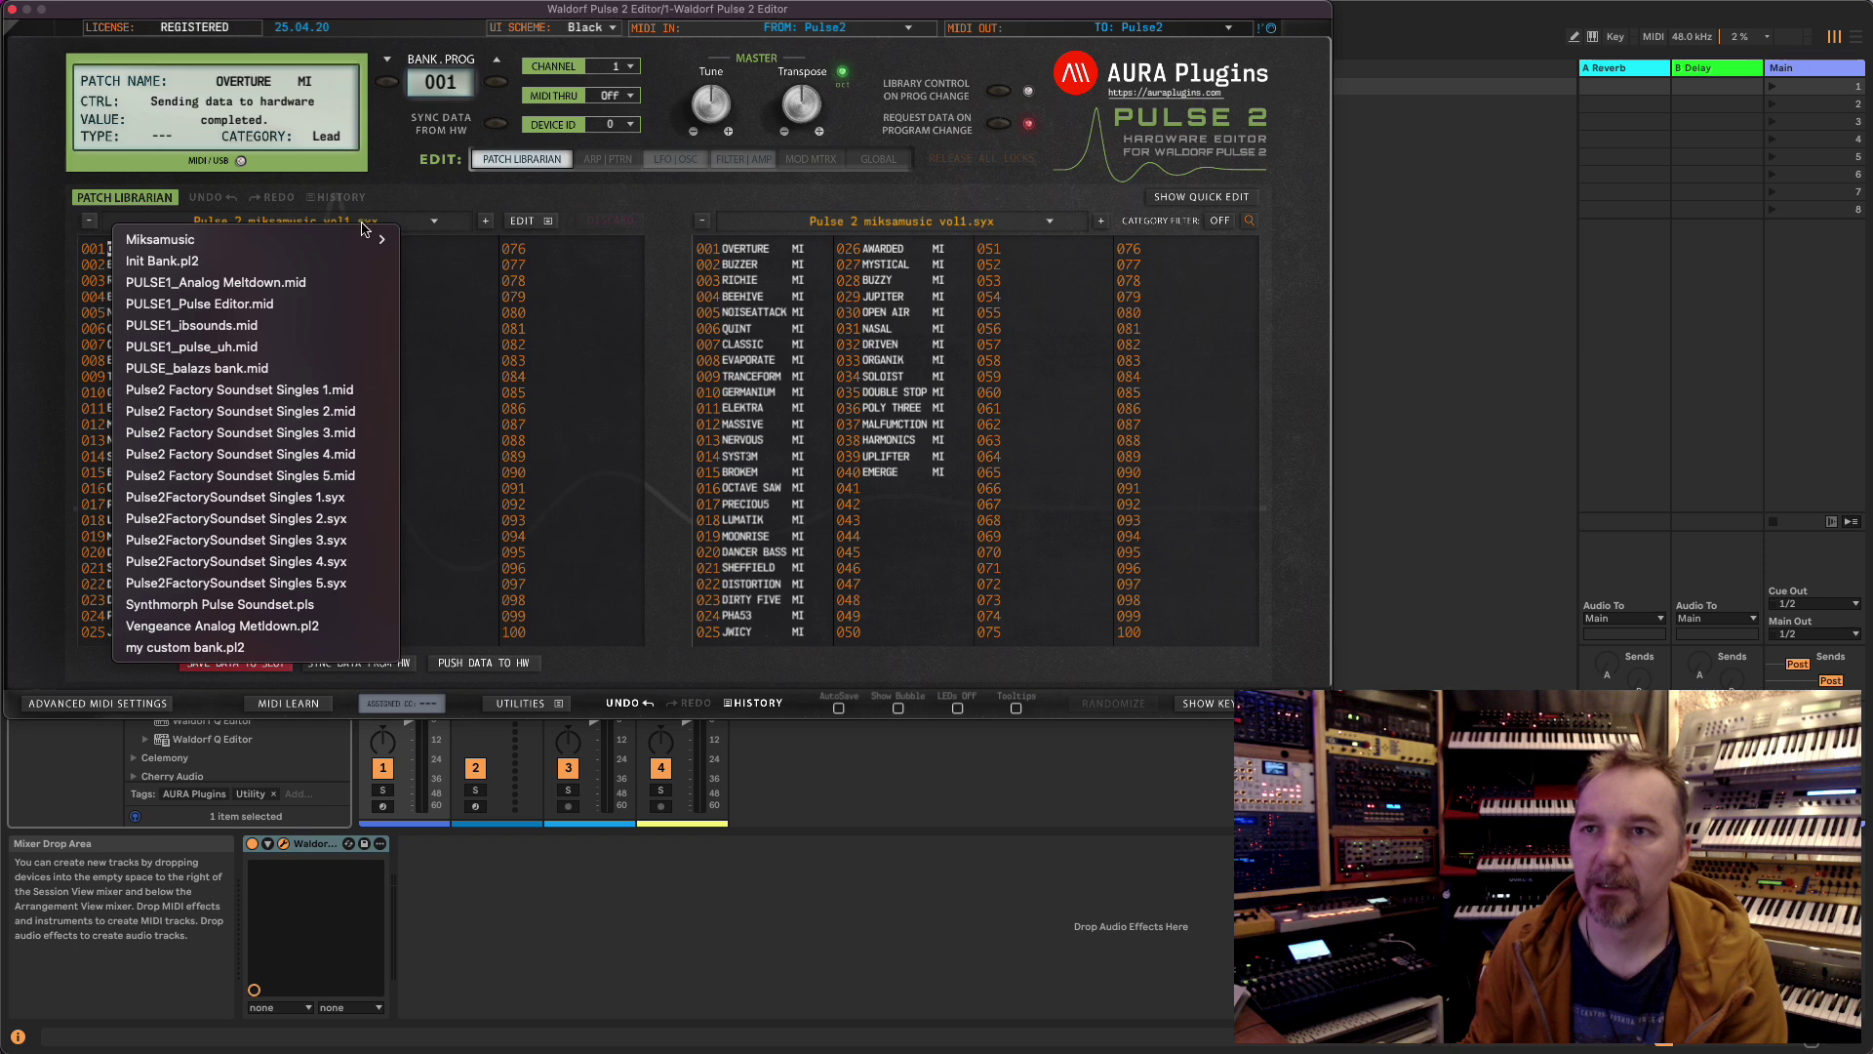
pyautogui.click(443, 212)
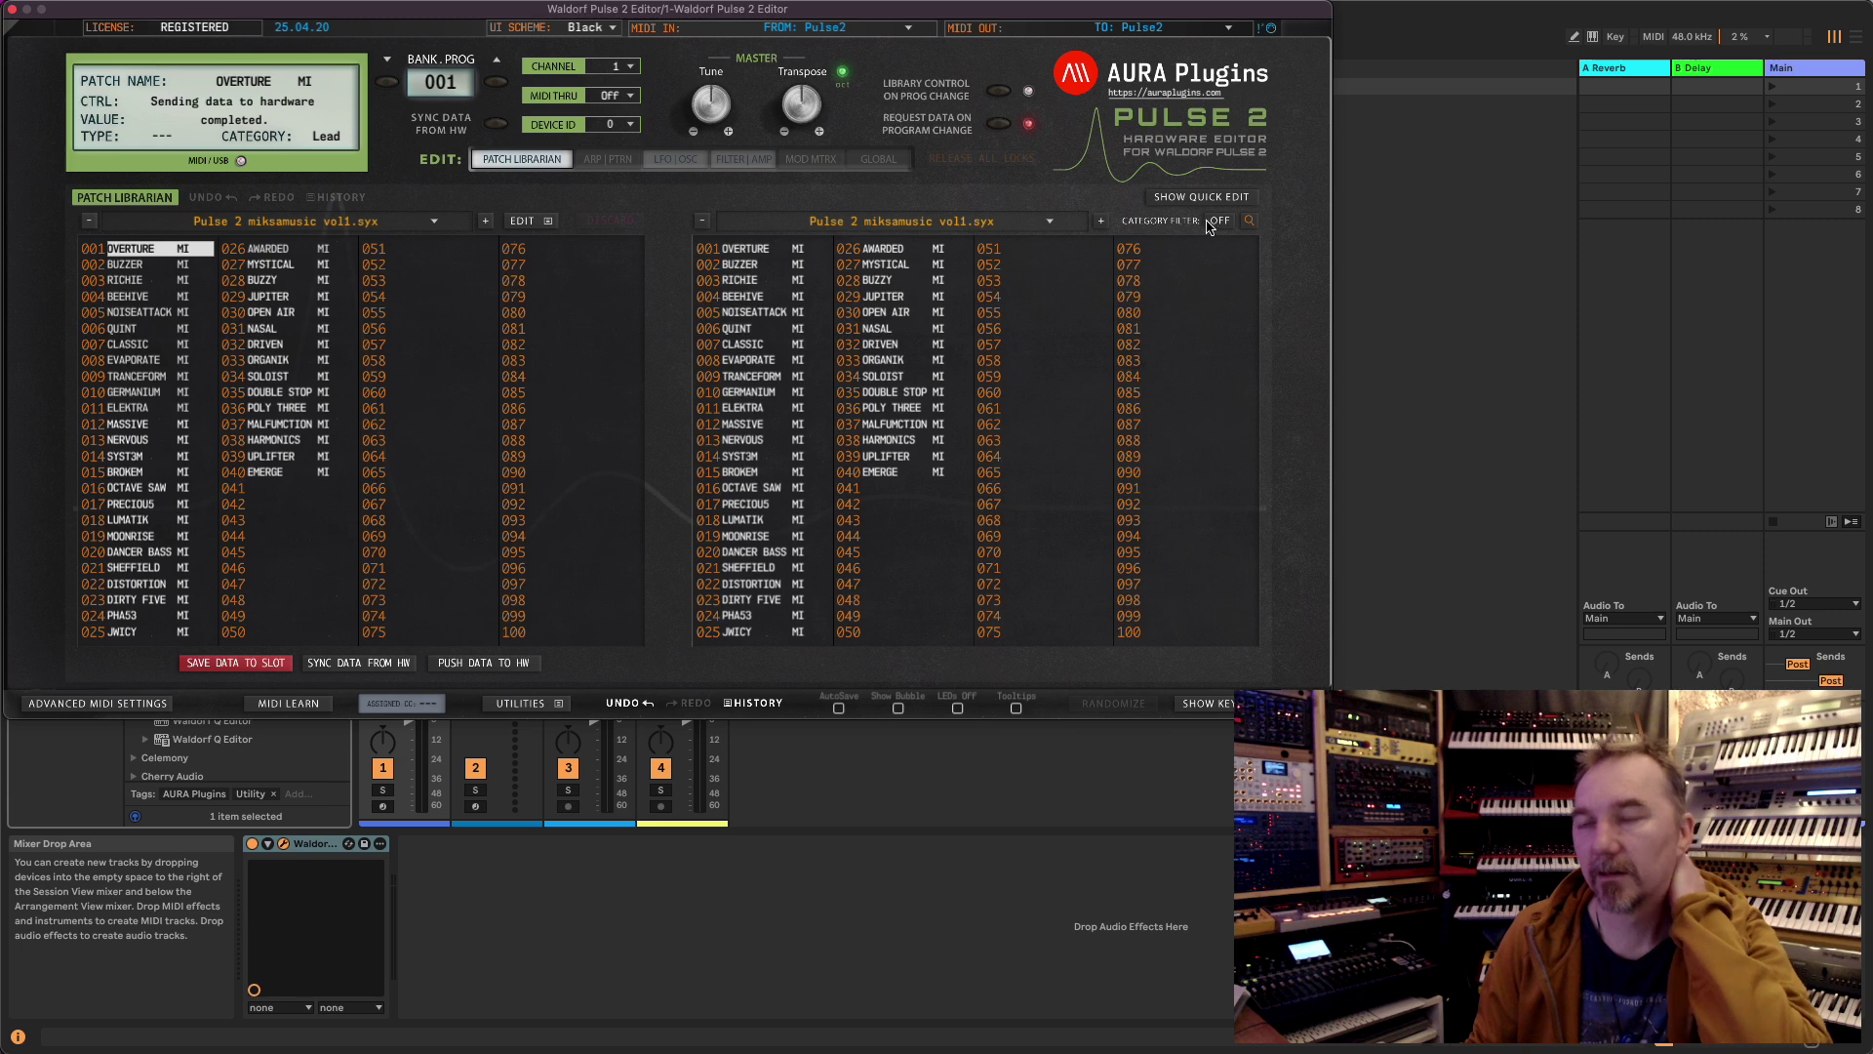
# - Examine the program options and available categories for patch 001 OVERTURE in the first bank list
pyautogui.rightClick(124, 254)
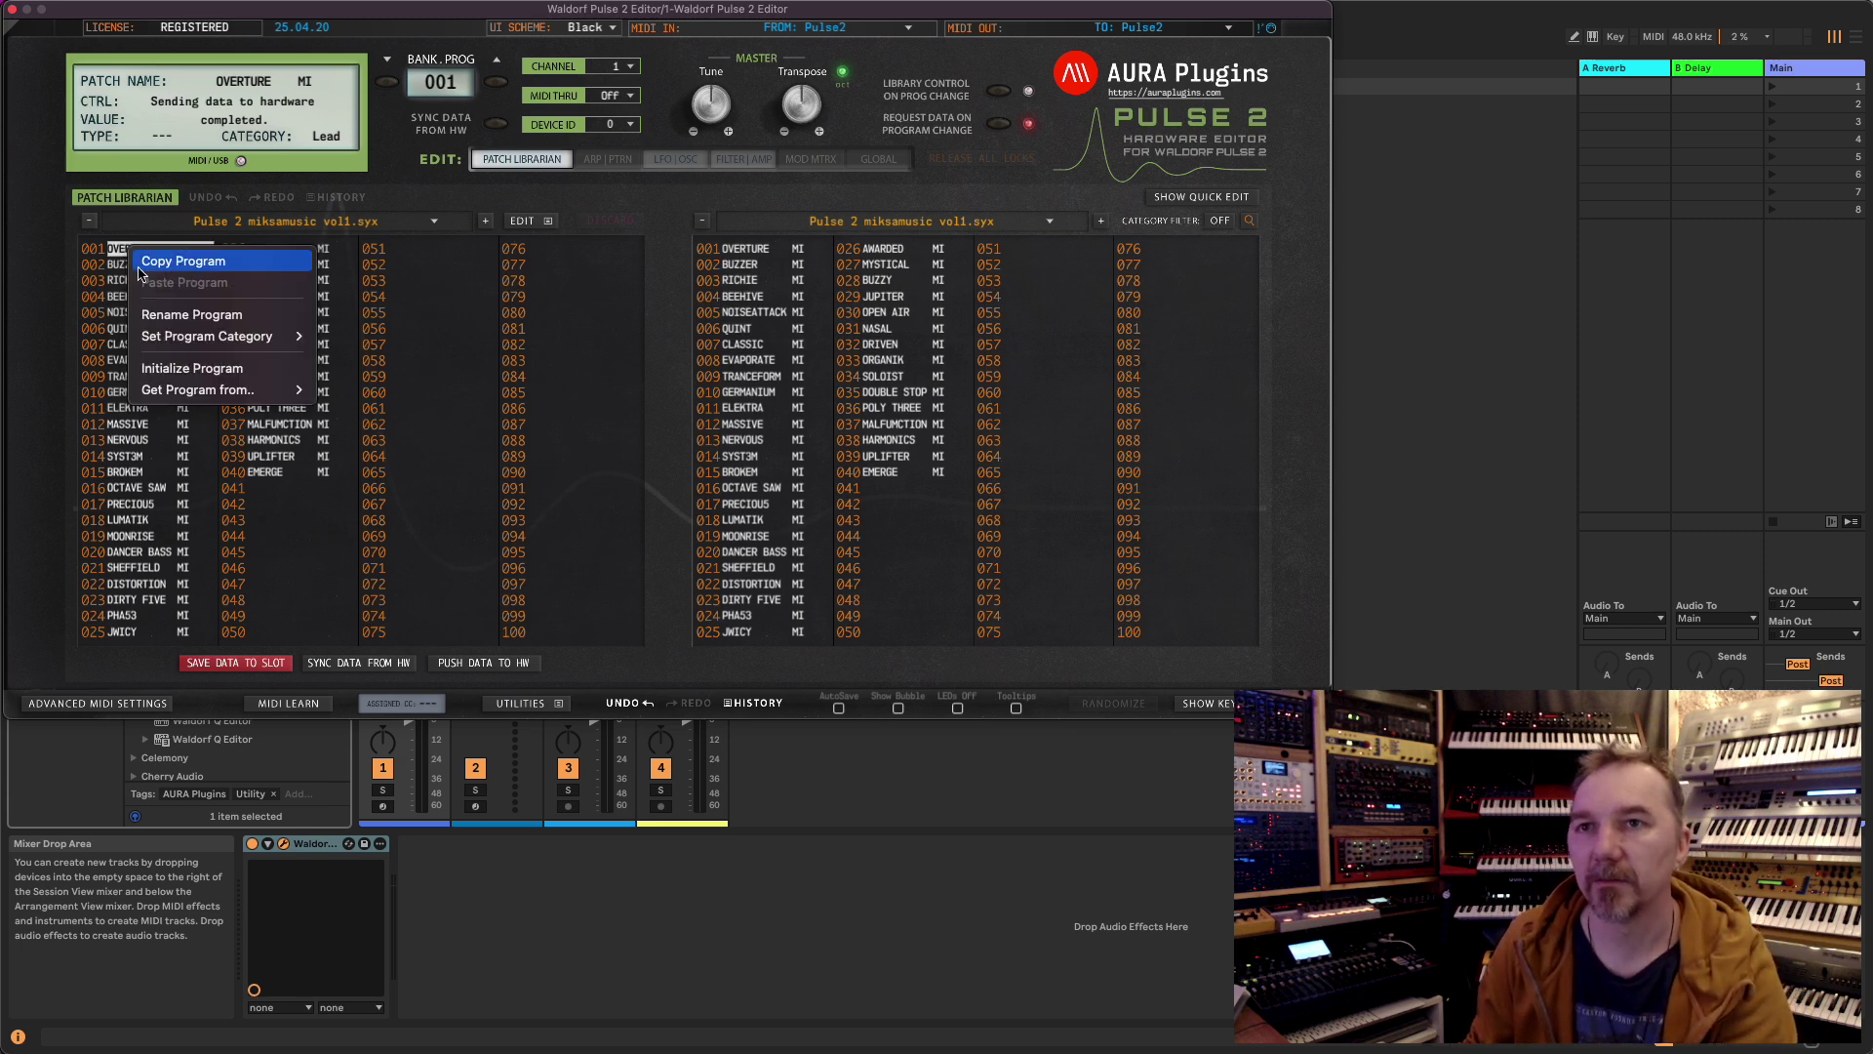
pyautogui.moveTo(195, 337)
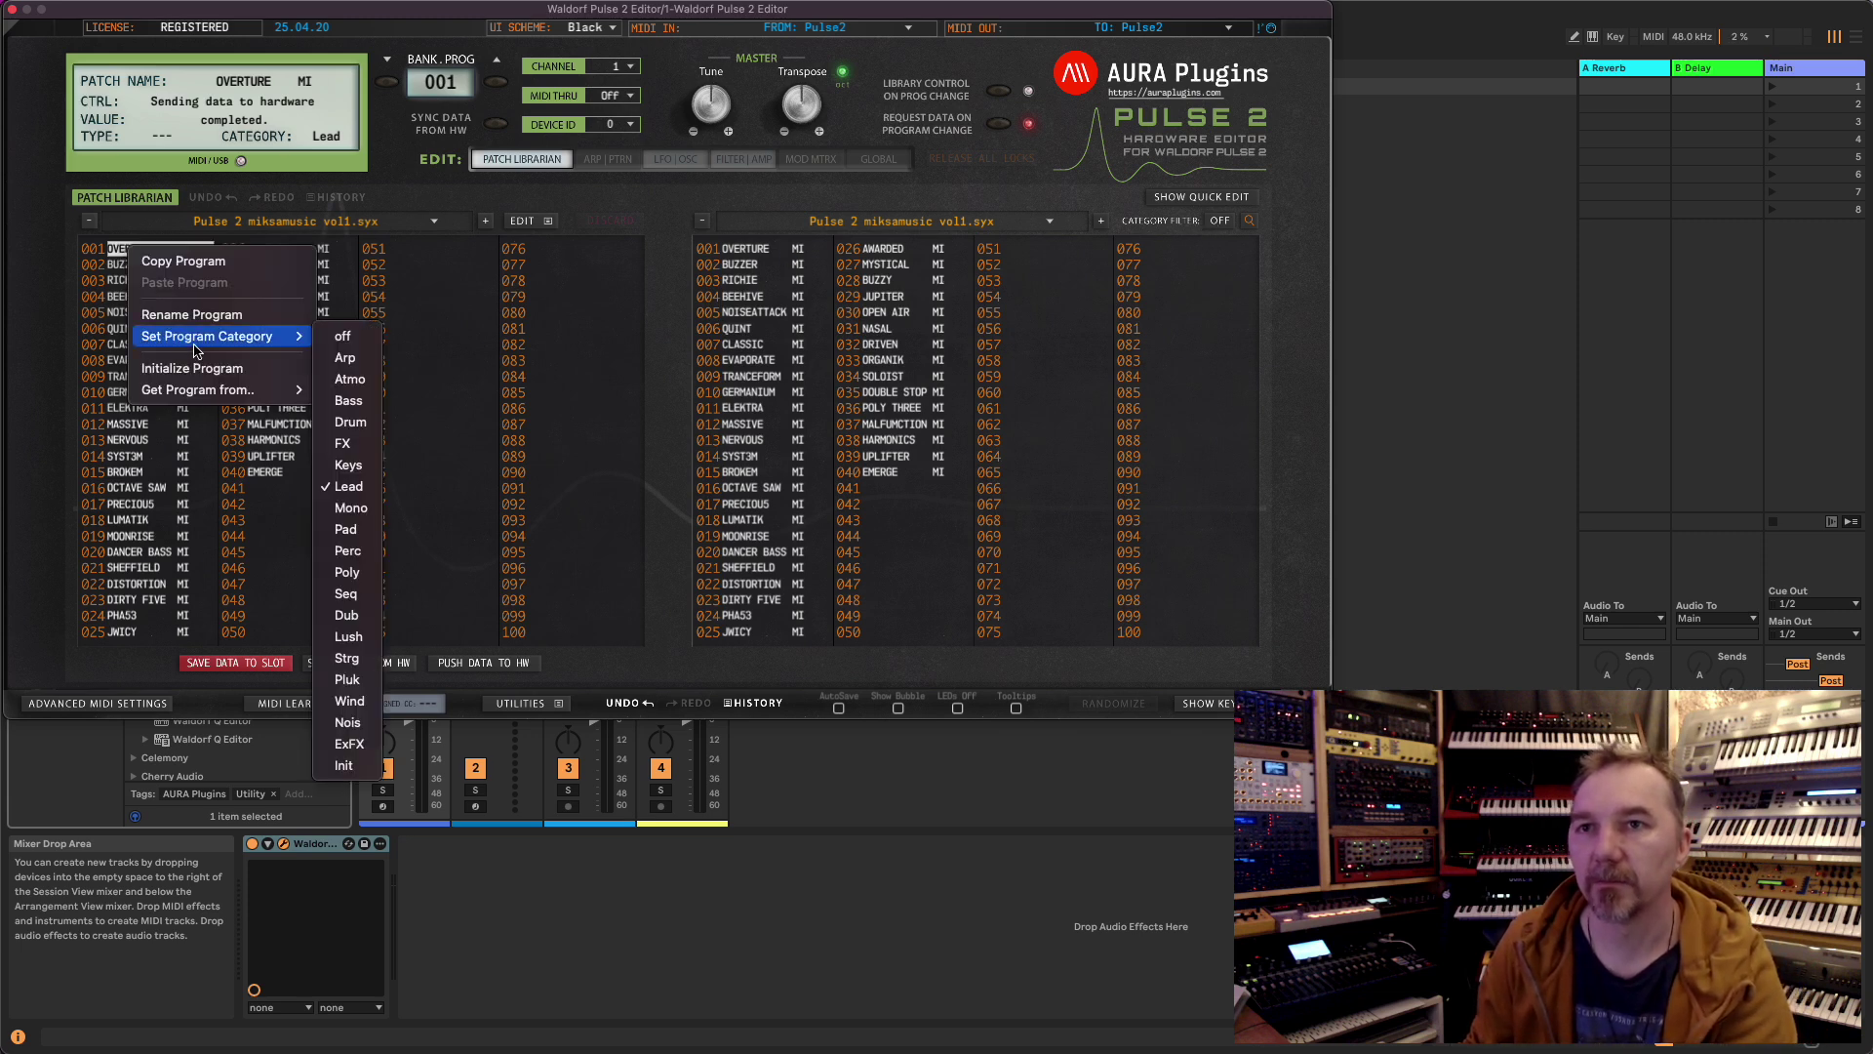
pyautogui.click(423, 200)
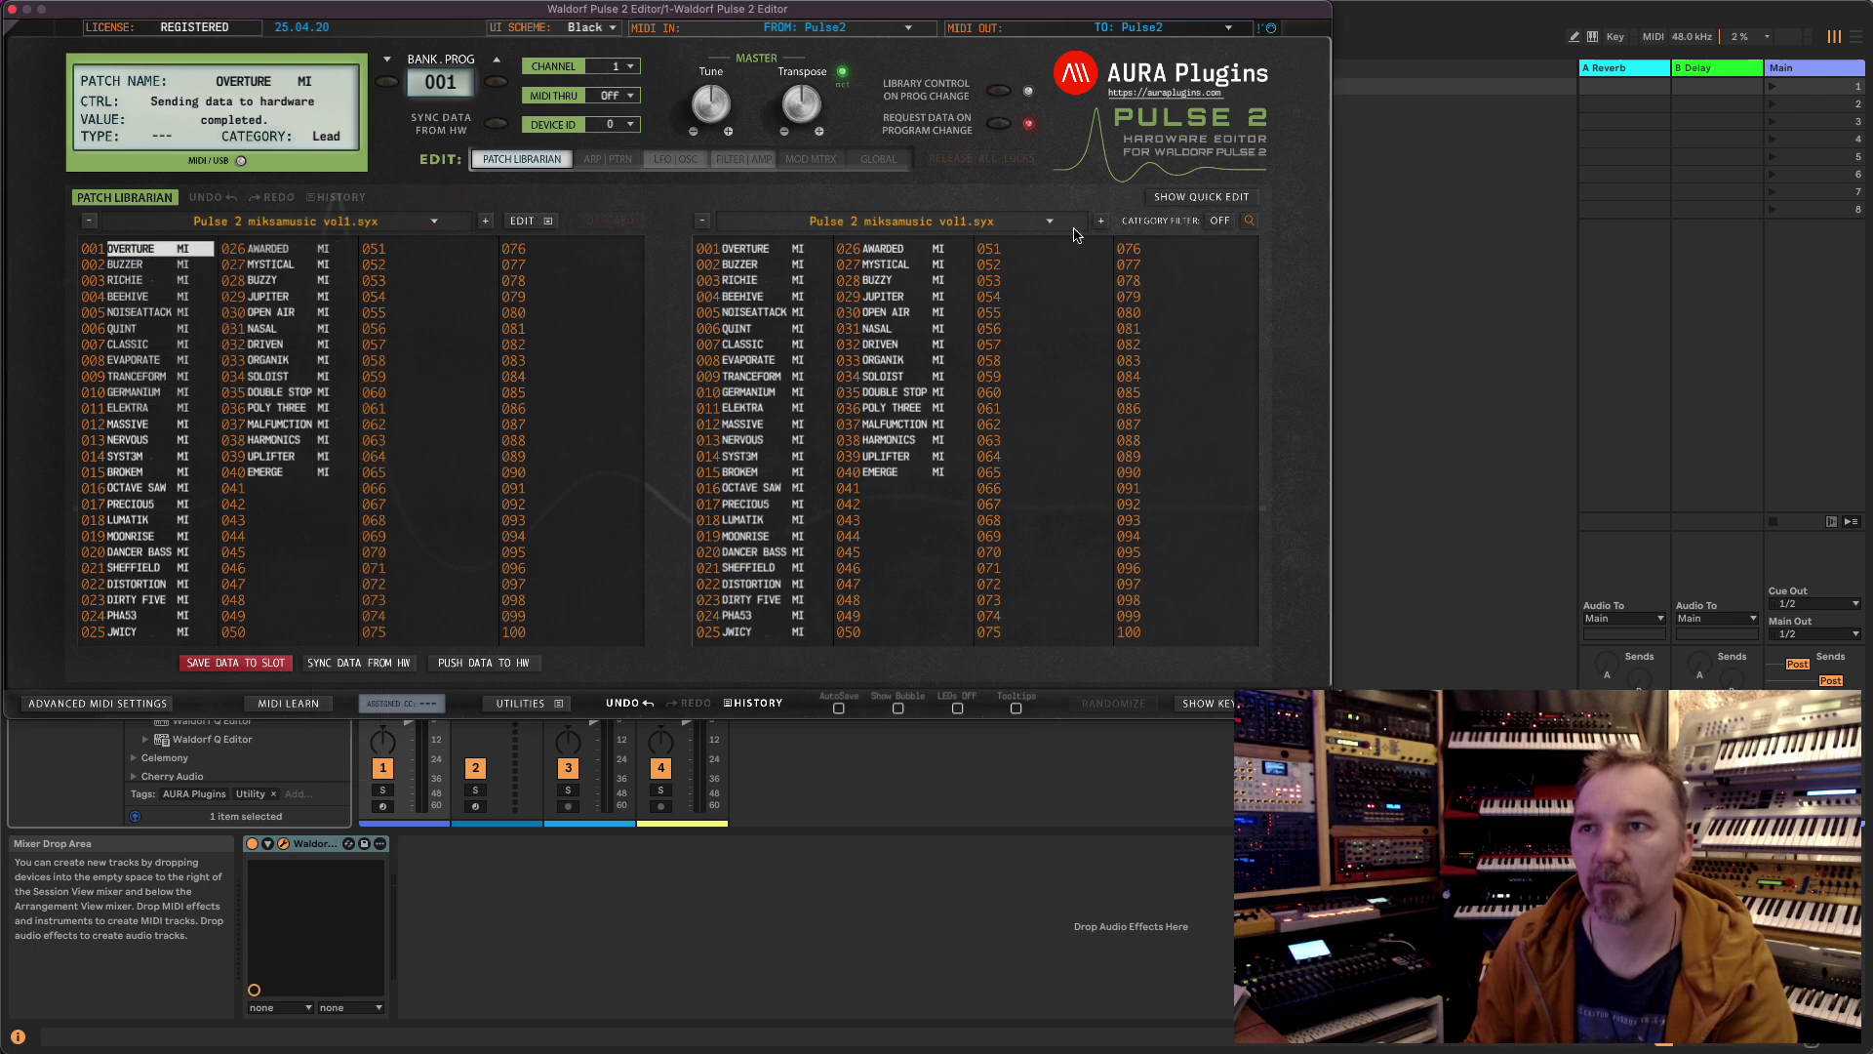
# - Check the bank files available for the second list and try to move patch 005 NOISEATTACK to slot 006 within that list
pyautogui.click(926, 226)
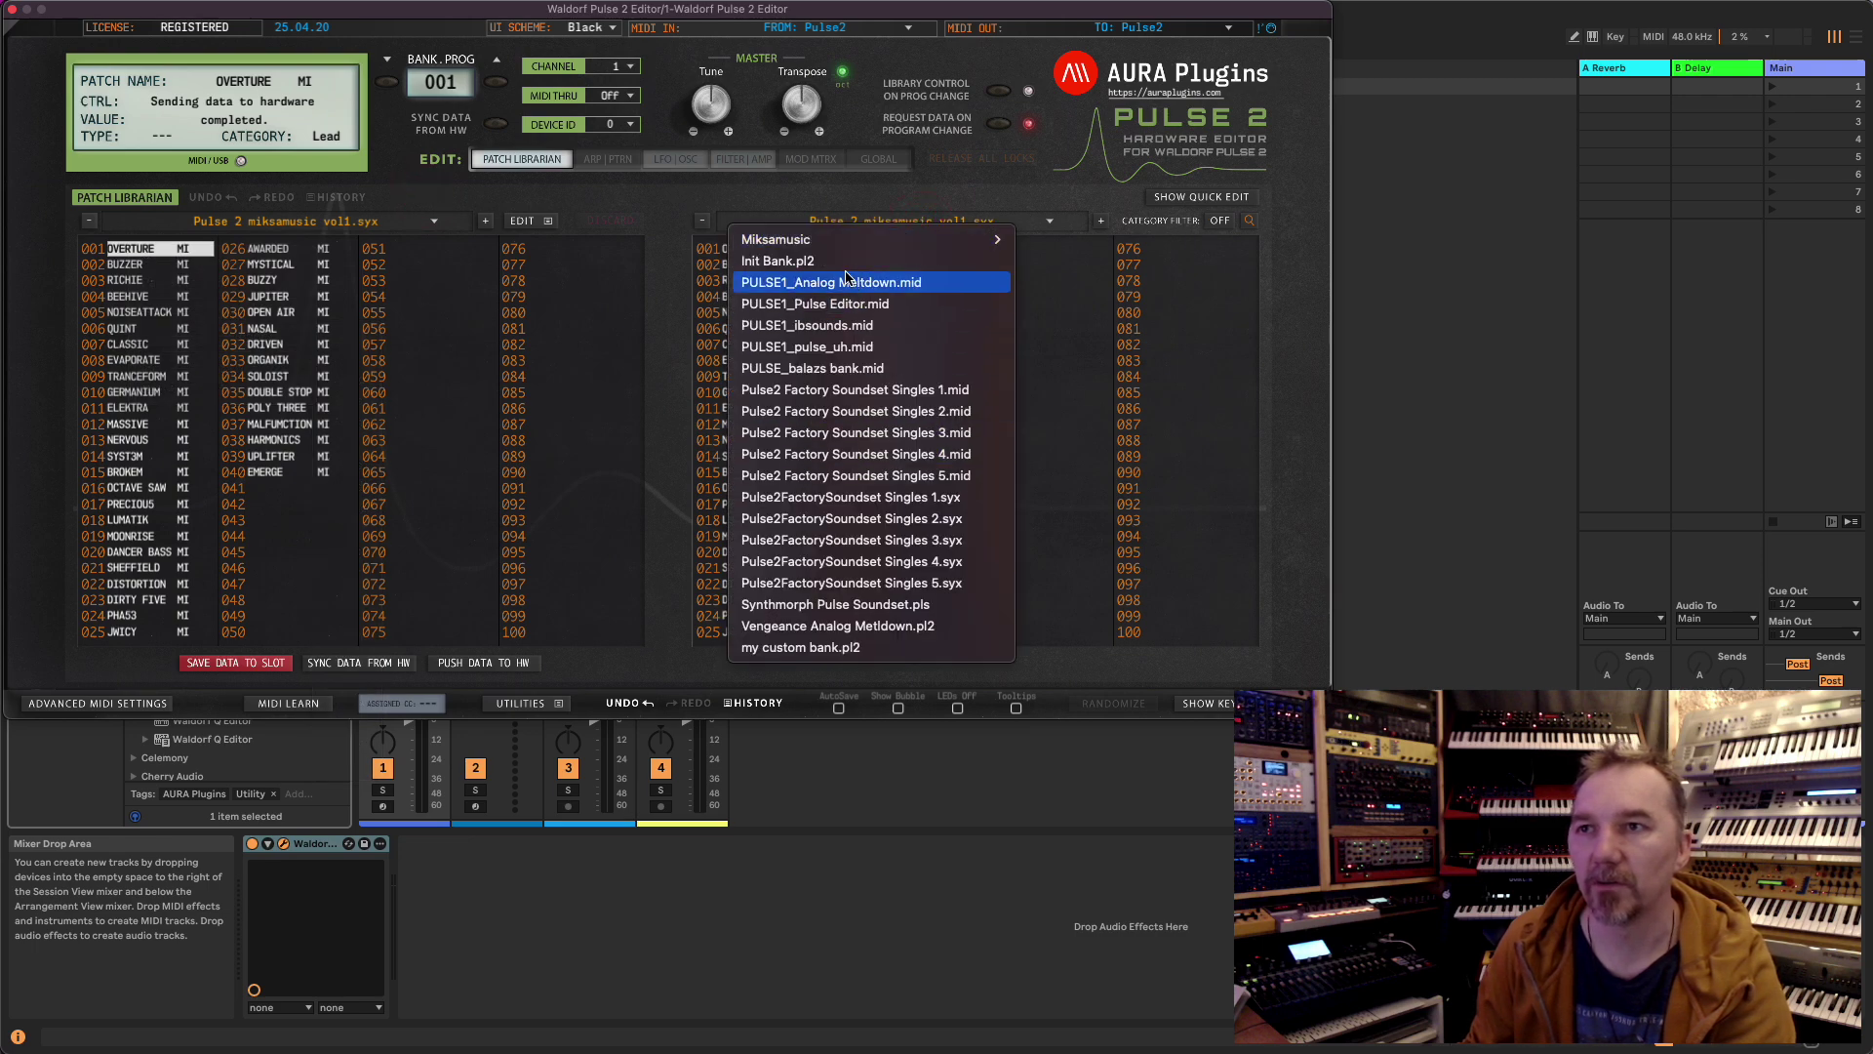
pyautogui.click(836, 212)
pyautogui.click(756, 313)
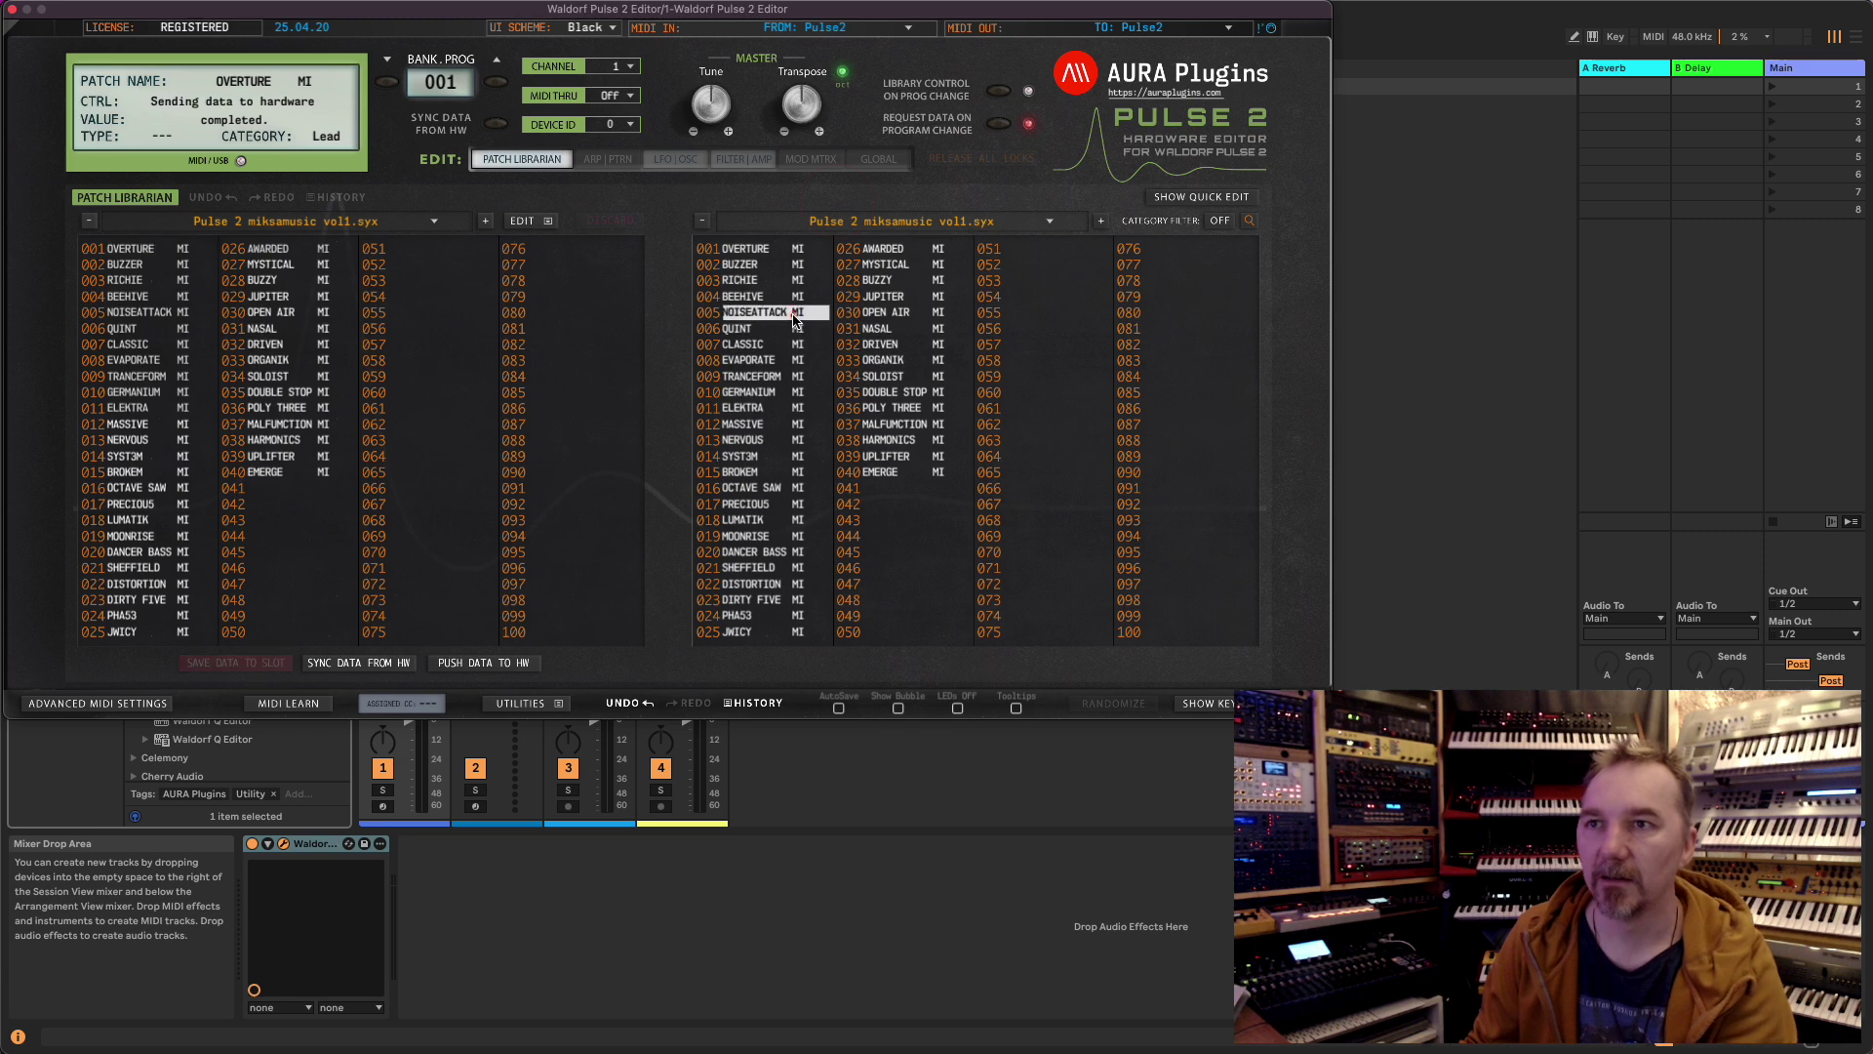
pyautogui.moveTo(756, 313)
pyautogui.mouseDown()
pyautogui.moveTo(293, 329)
pyautogui.moveTo(769, 328)
pyautogui.mouseUp()
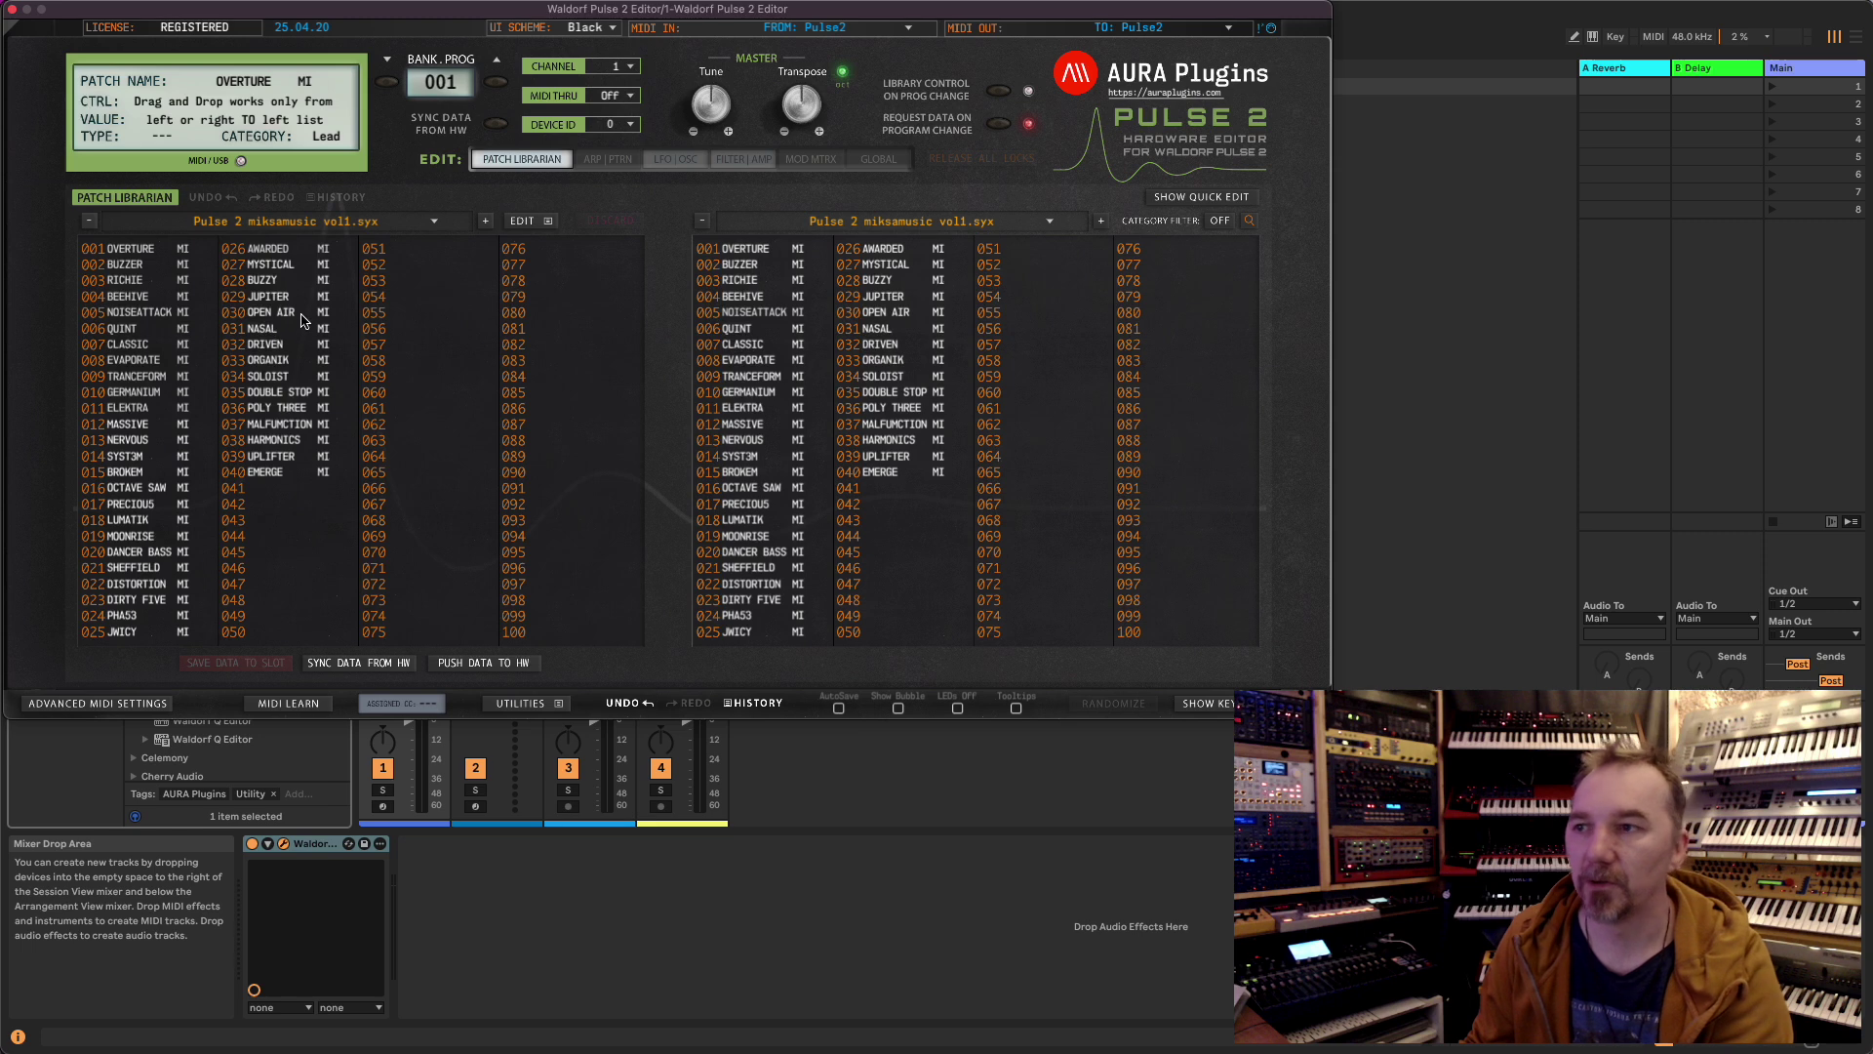
# - Examine the librarian's options for storing program data to the selected slot or to the hardware bank ranges
pyautogui.click(531, 221)
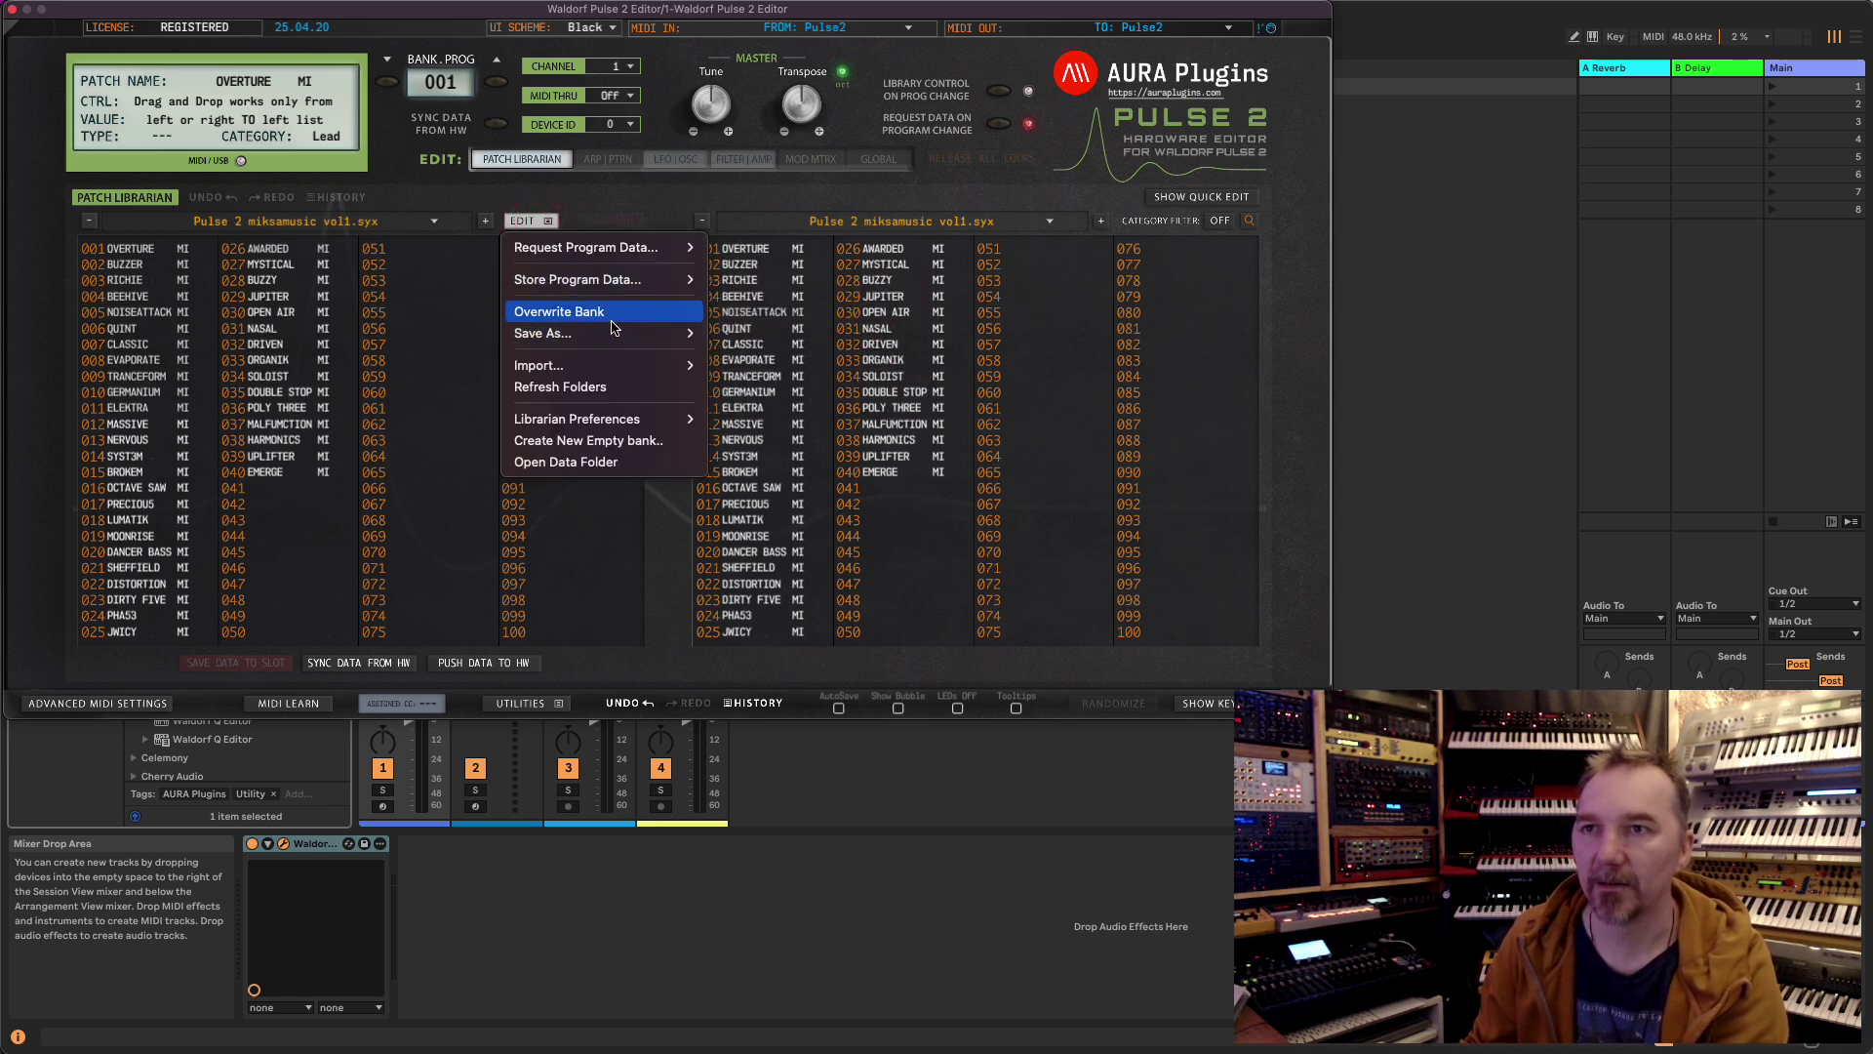
pyautogui.moveTo(552, 281)
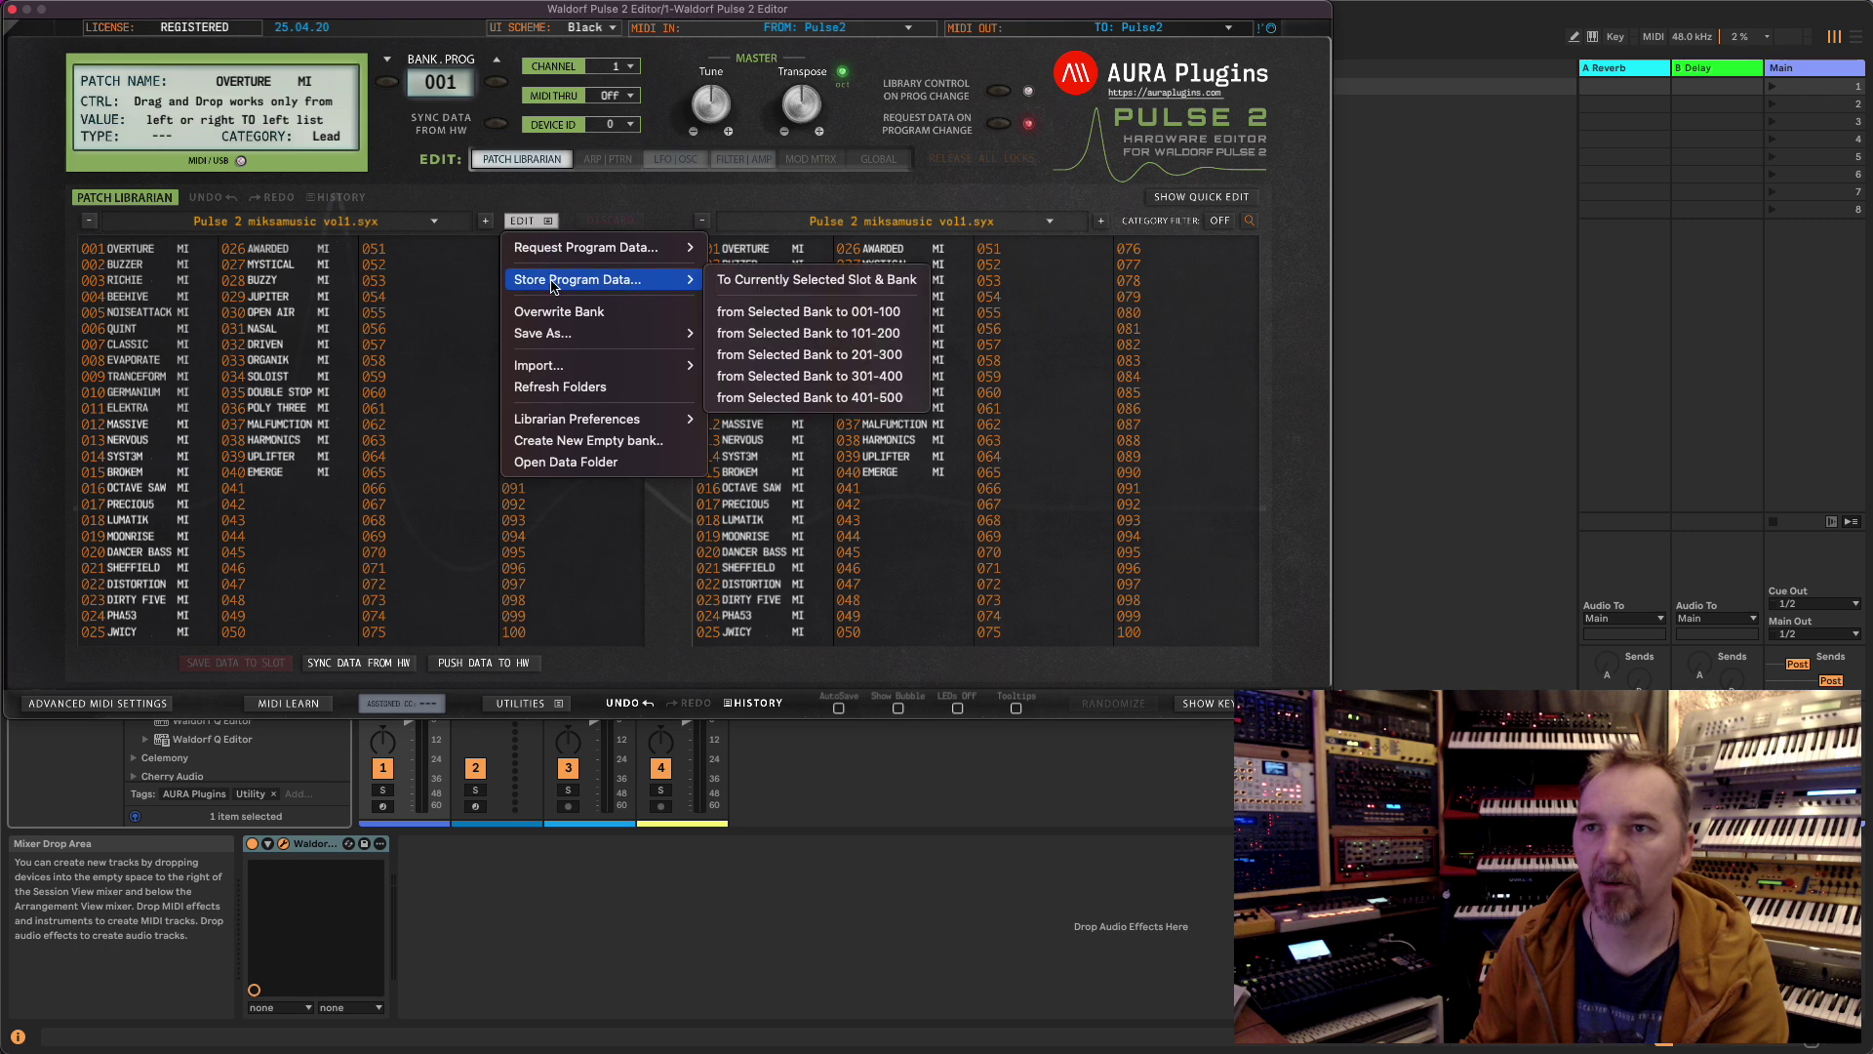
pyautogui.click(683, 209)
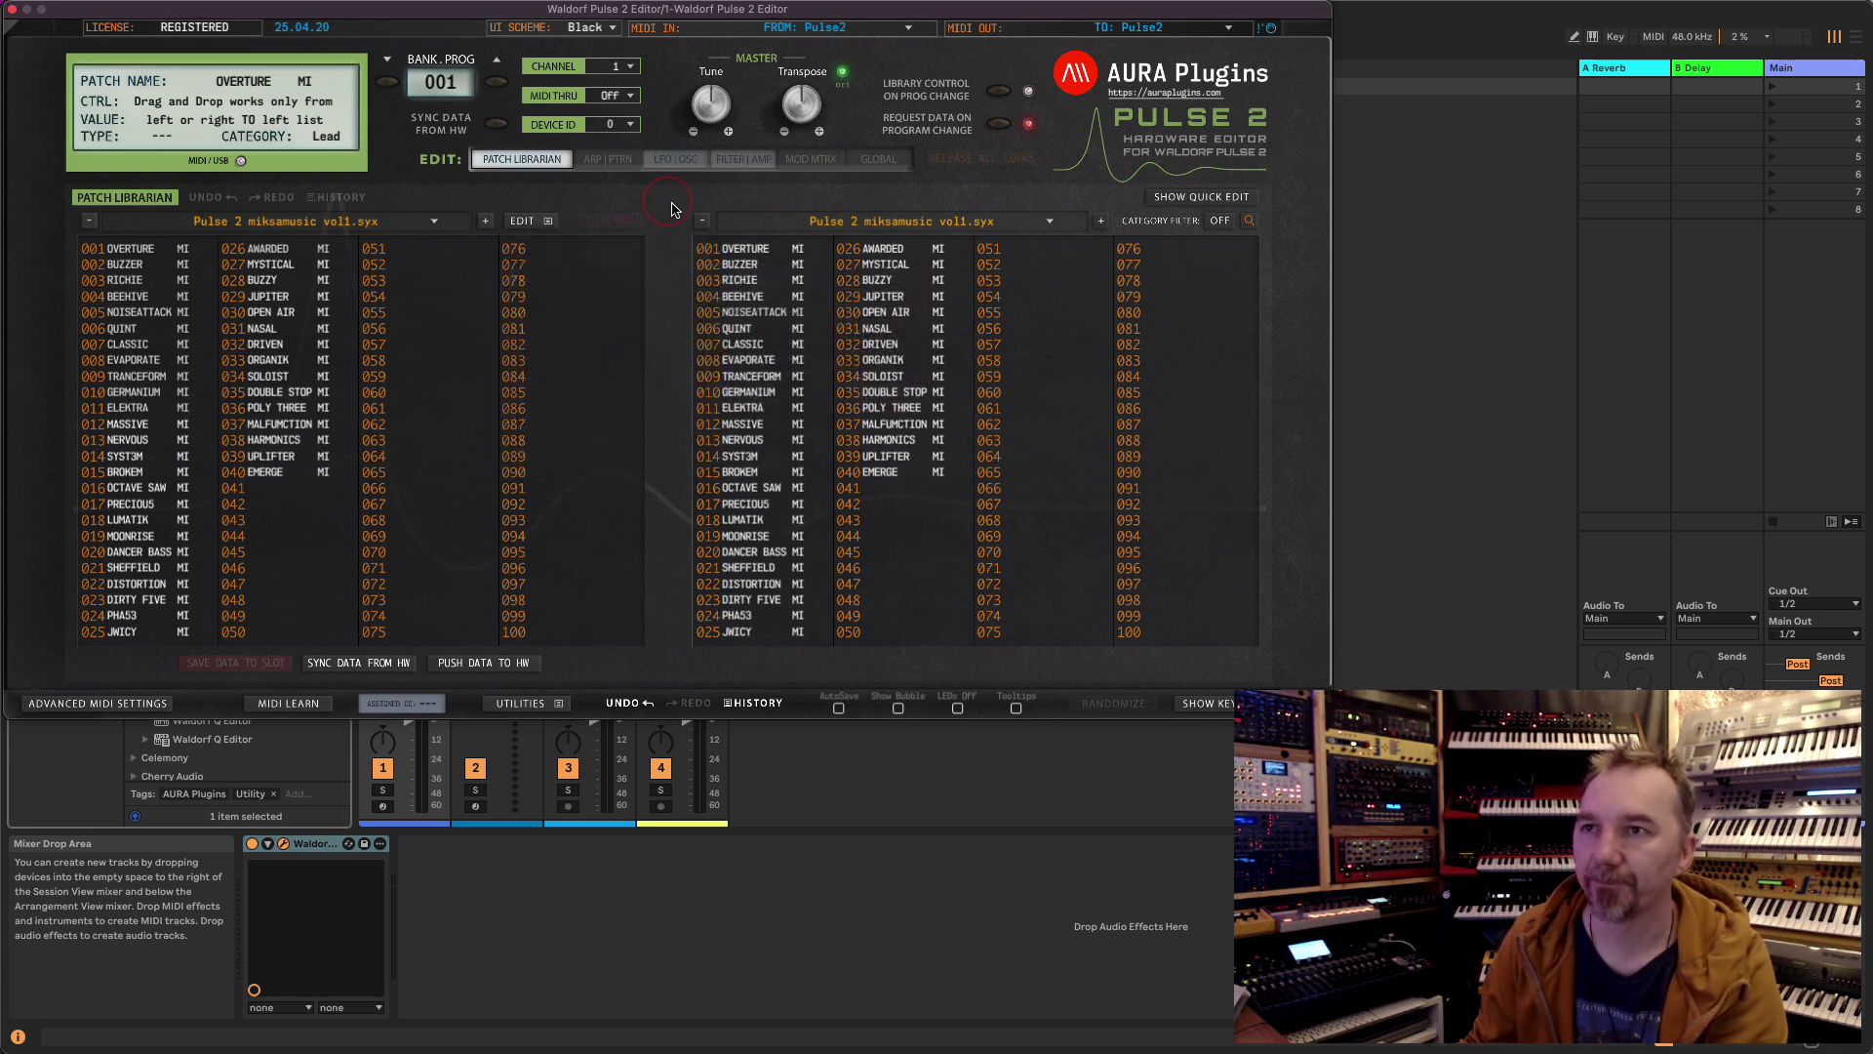
# - Show the Quick Edit view, load patches 001 OVERTURE through 004 BEEHIVE one at a time, and hide Quick Edit again
pyautogui.click(1178, 200)
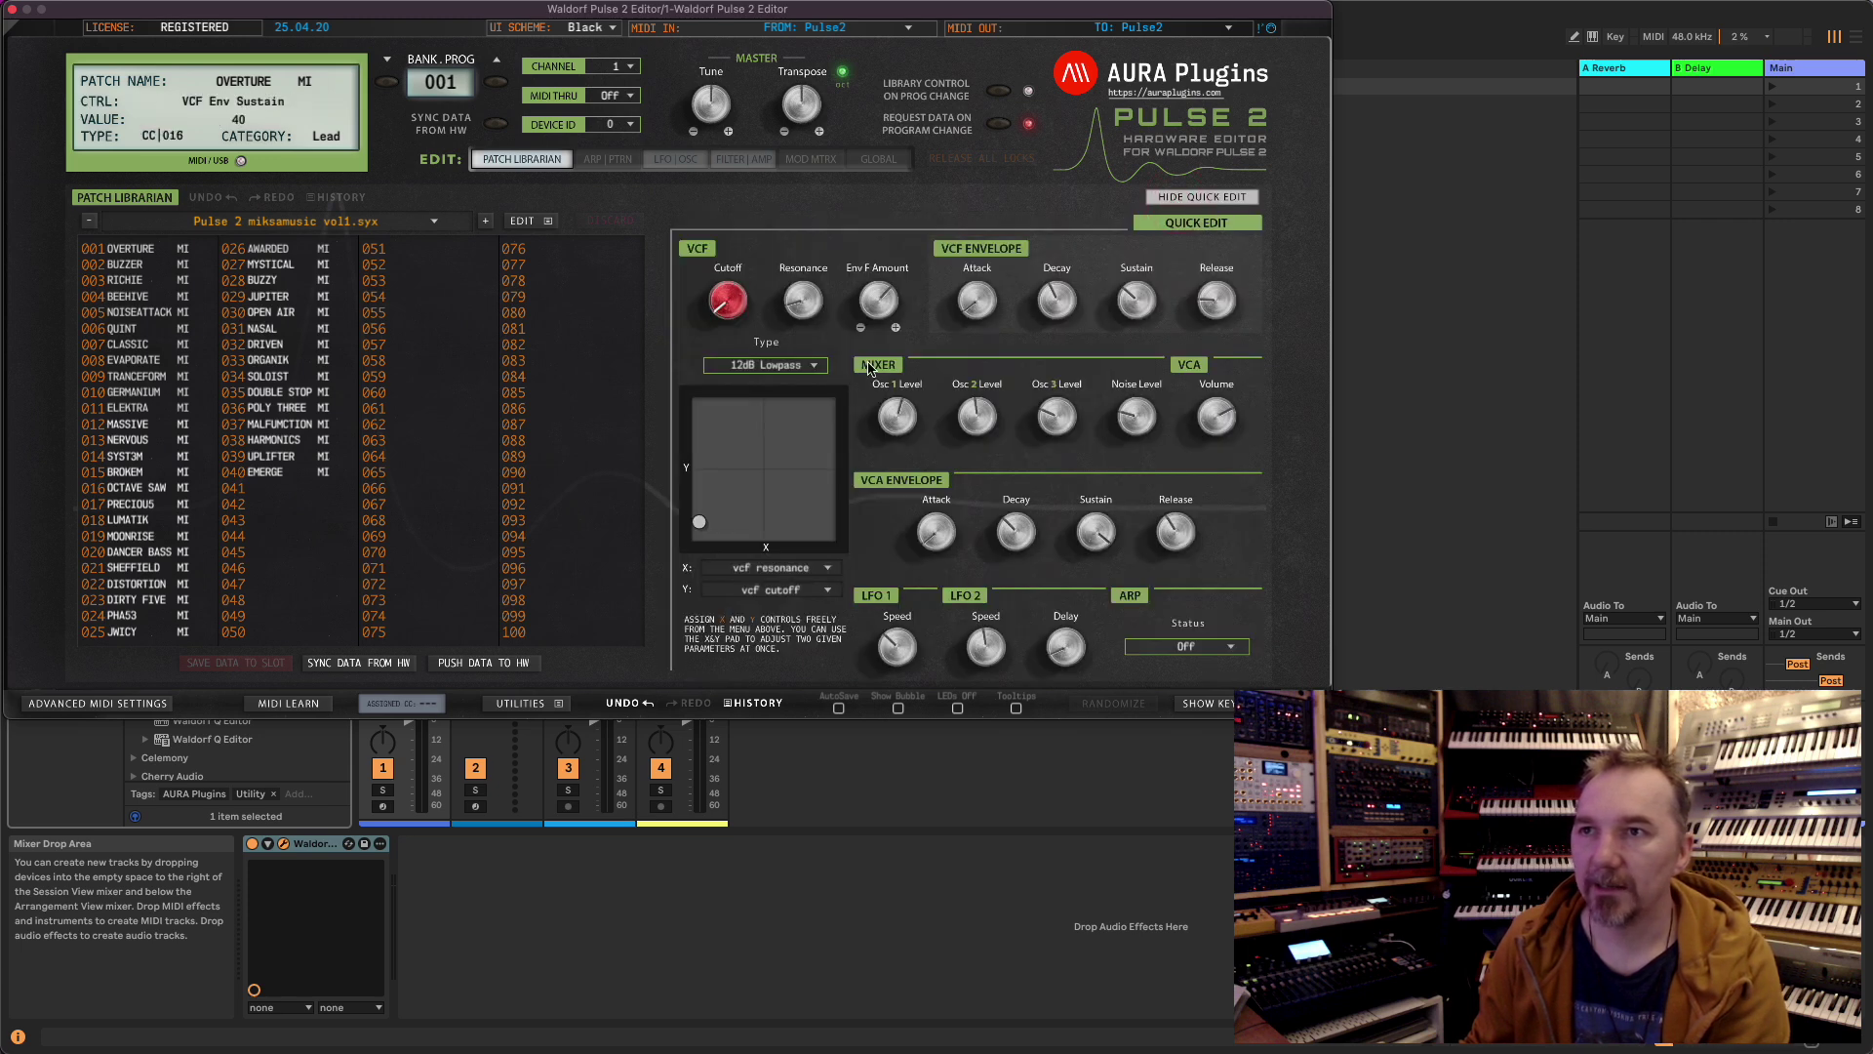
pyautogui.click(146, 251)
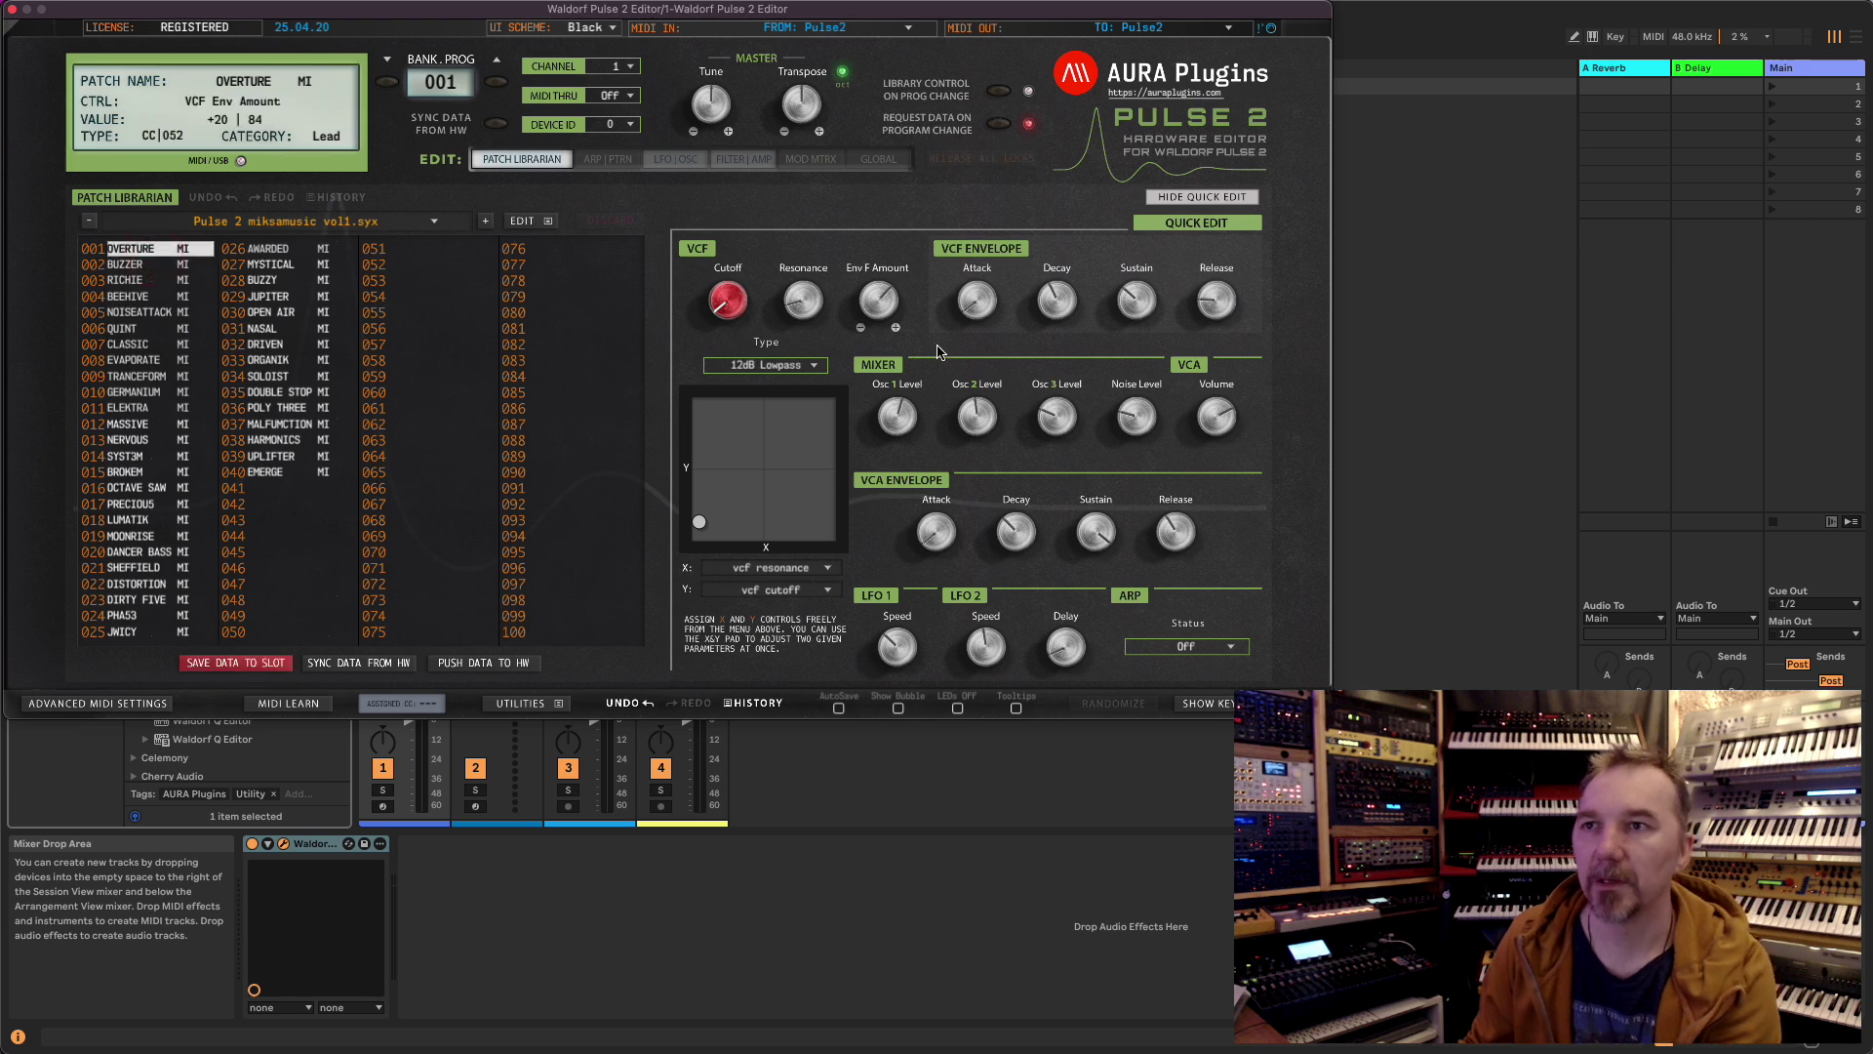
pyautogui.click(155, 263)
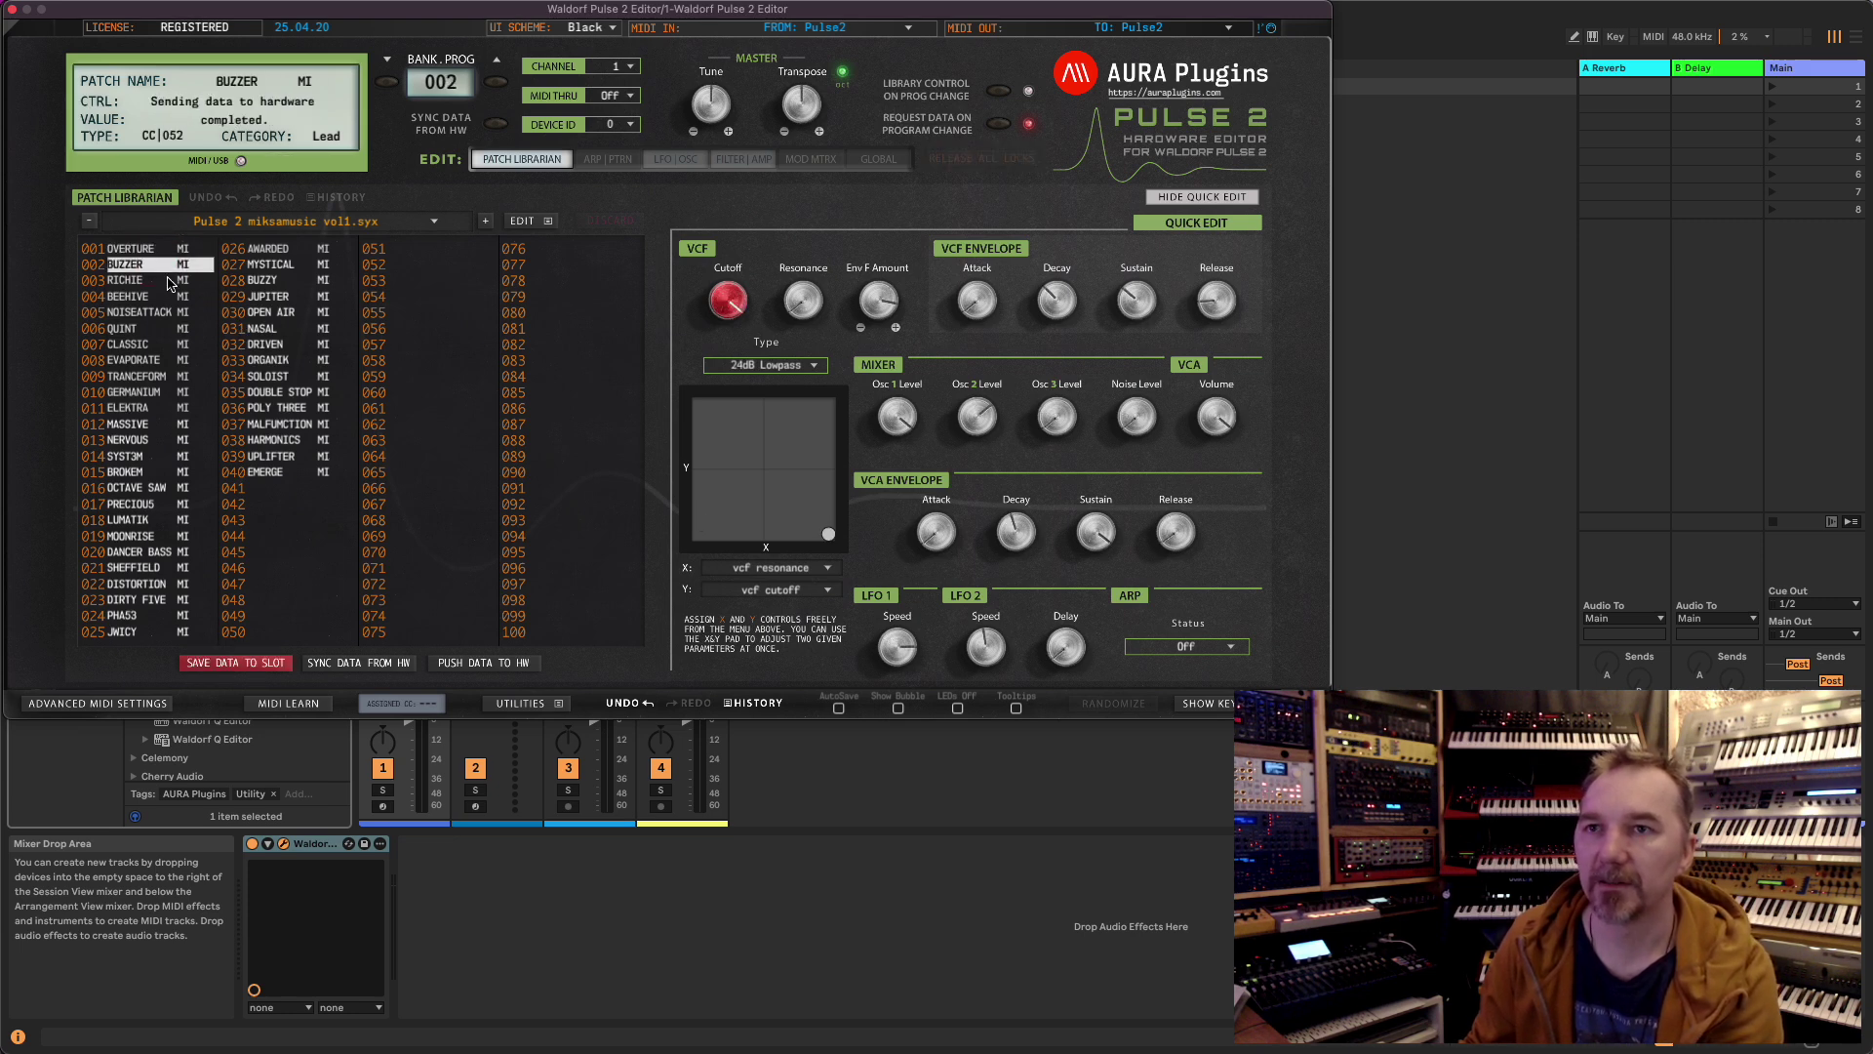
pyautogui.click(168, 283)
pyautogui.click(198, 297)
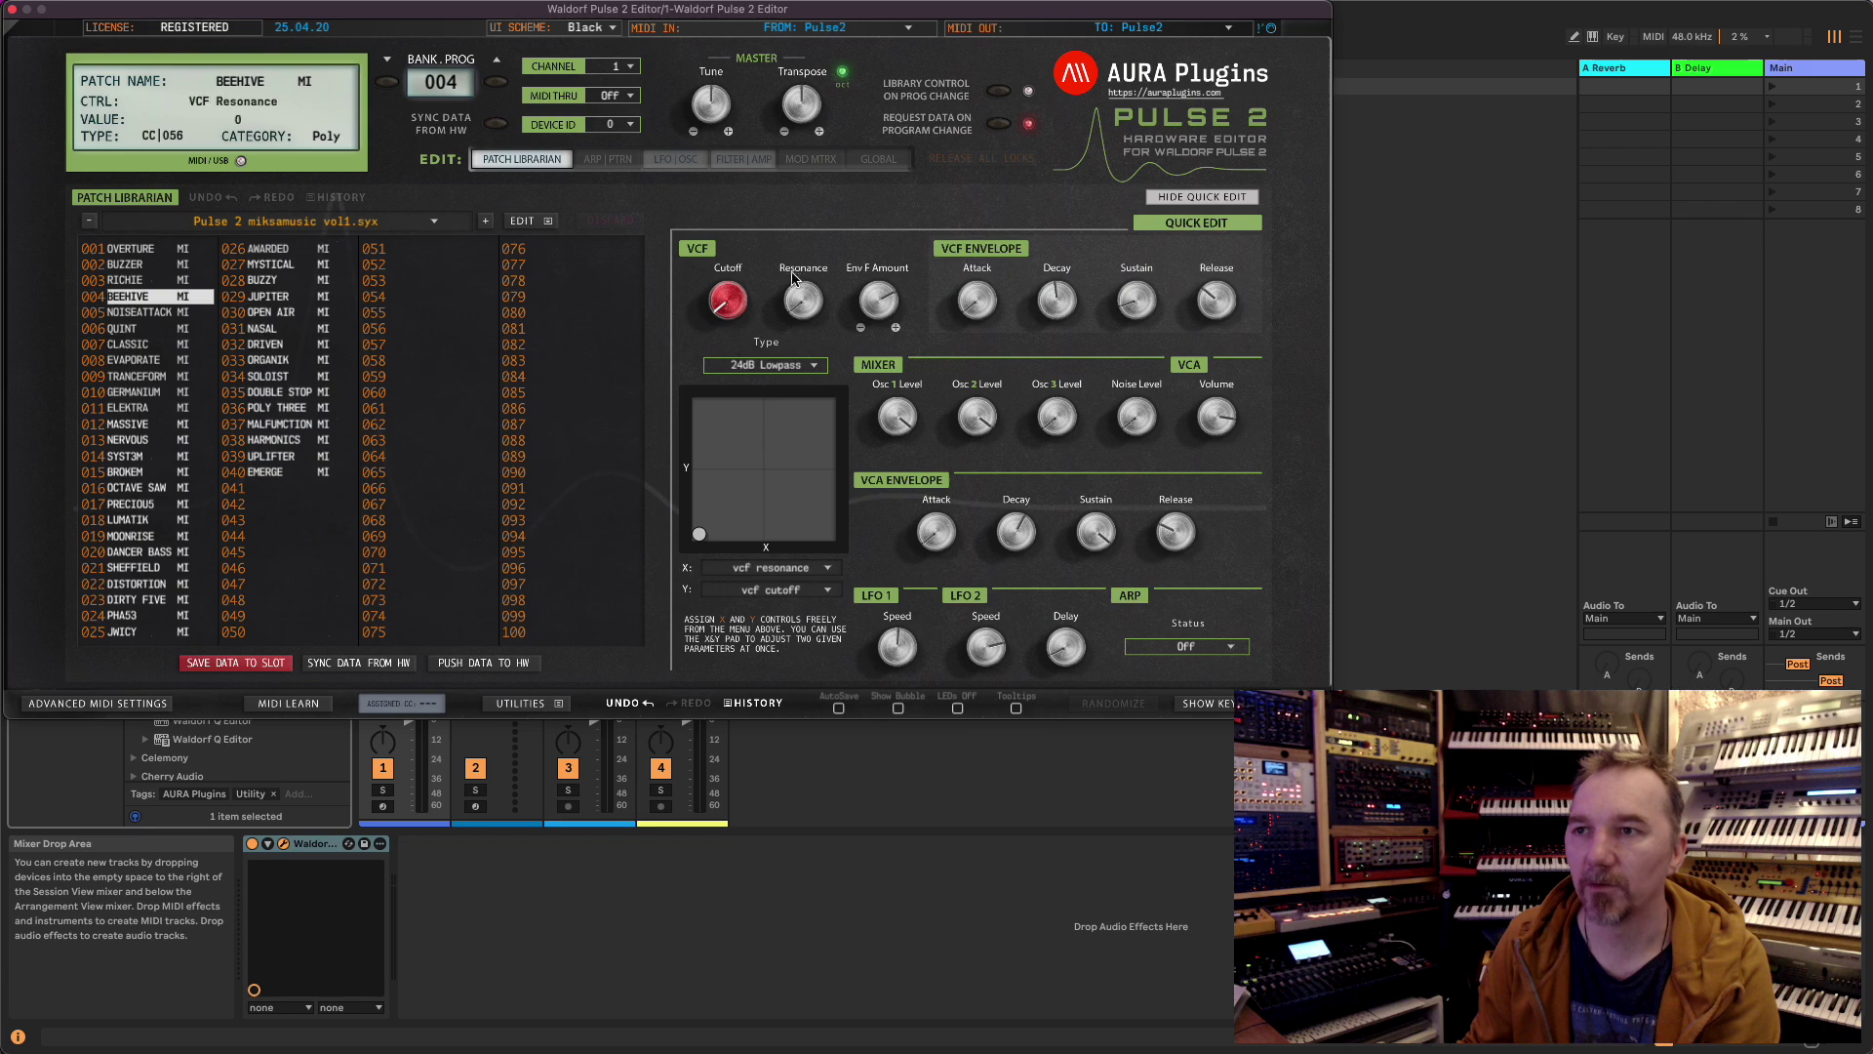
pyautogui.click(1203, 197)
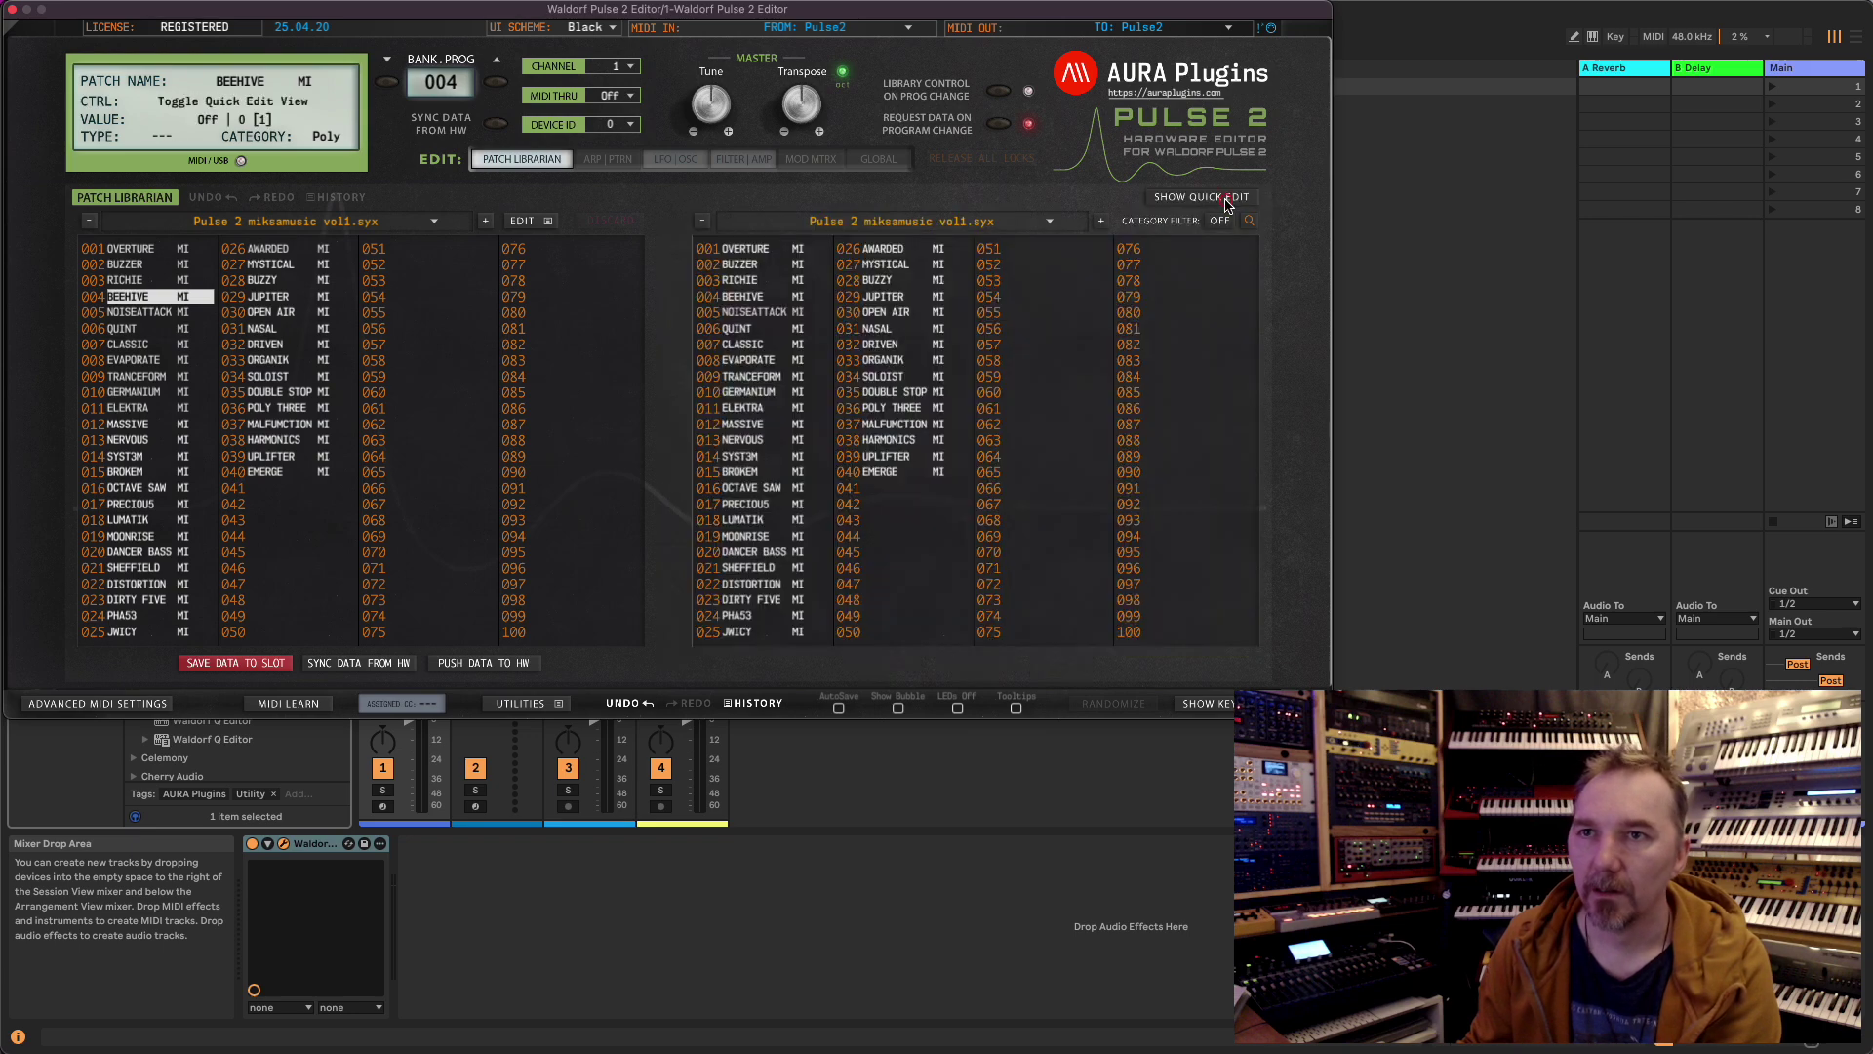
# - Return from the librarian to the LFO/oscillator and filter/amp pages and examine the LFO 1 phase options
pyautogui.click(520, 164)
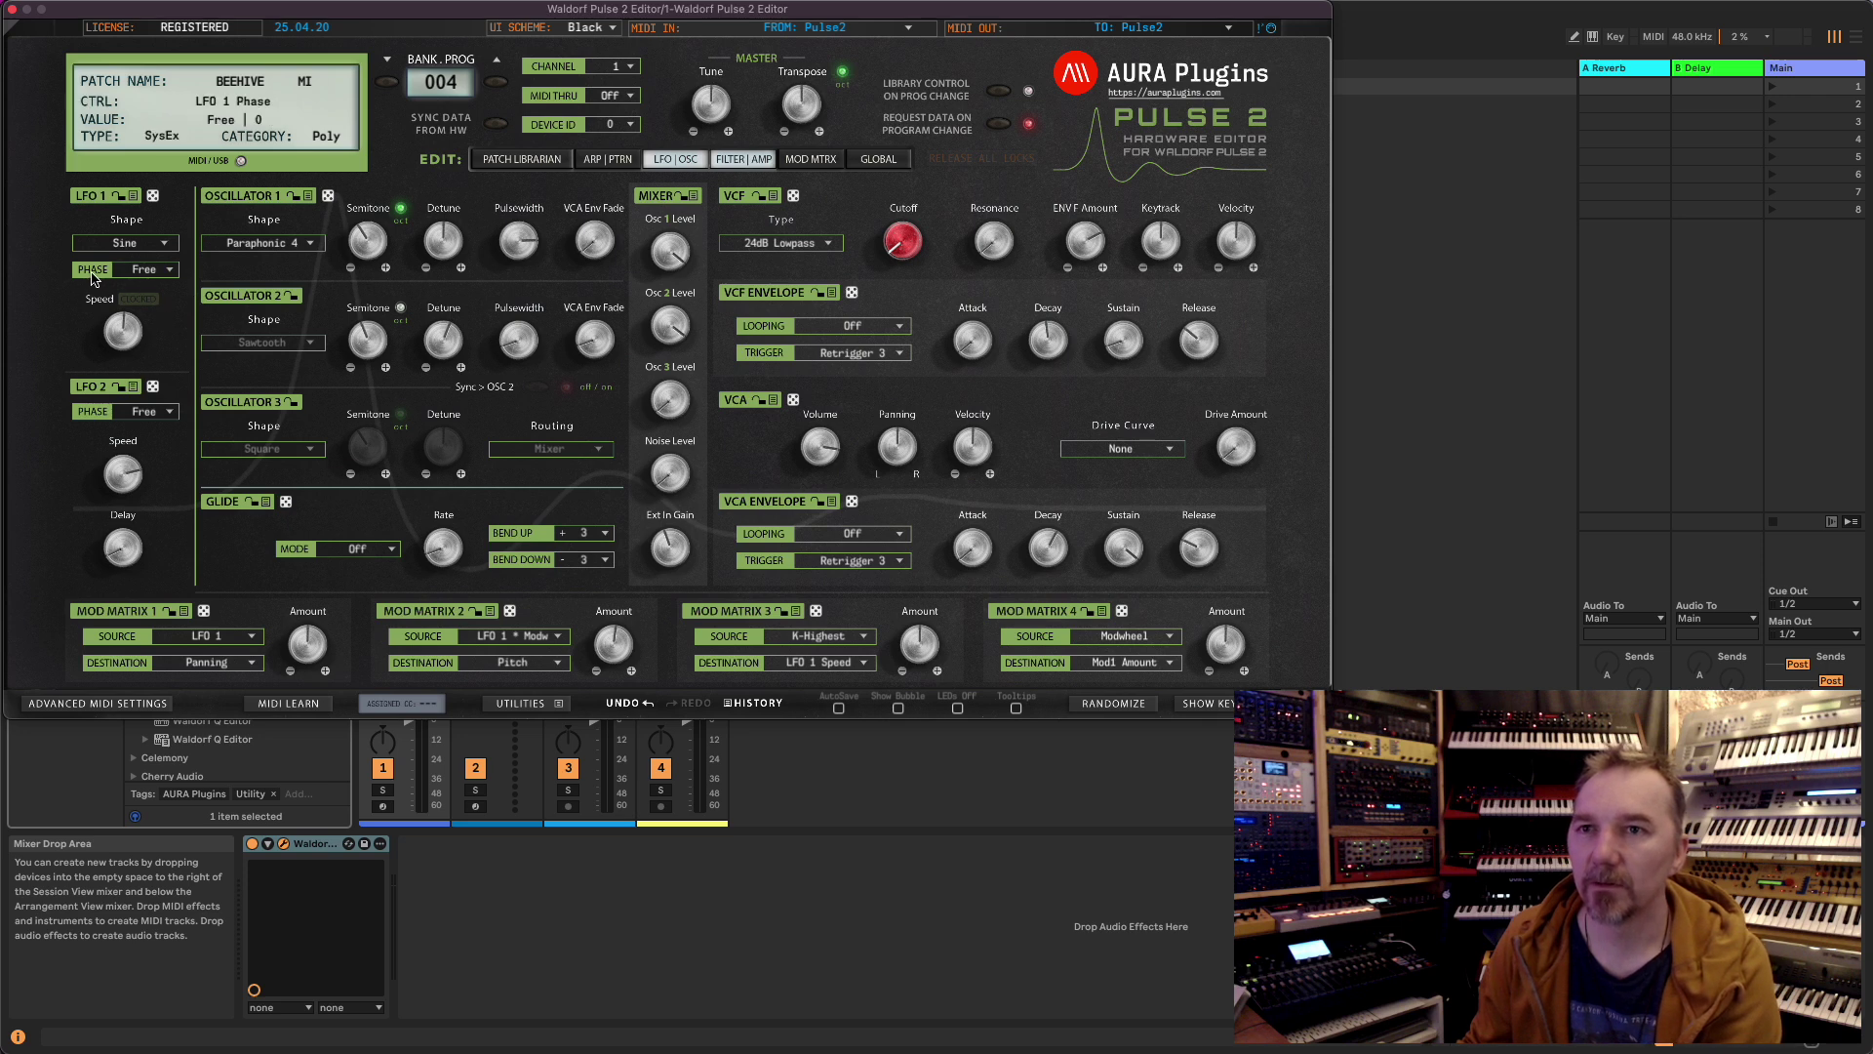
pyautogui.click(146, 270)
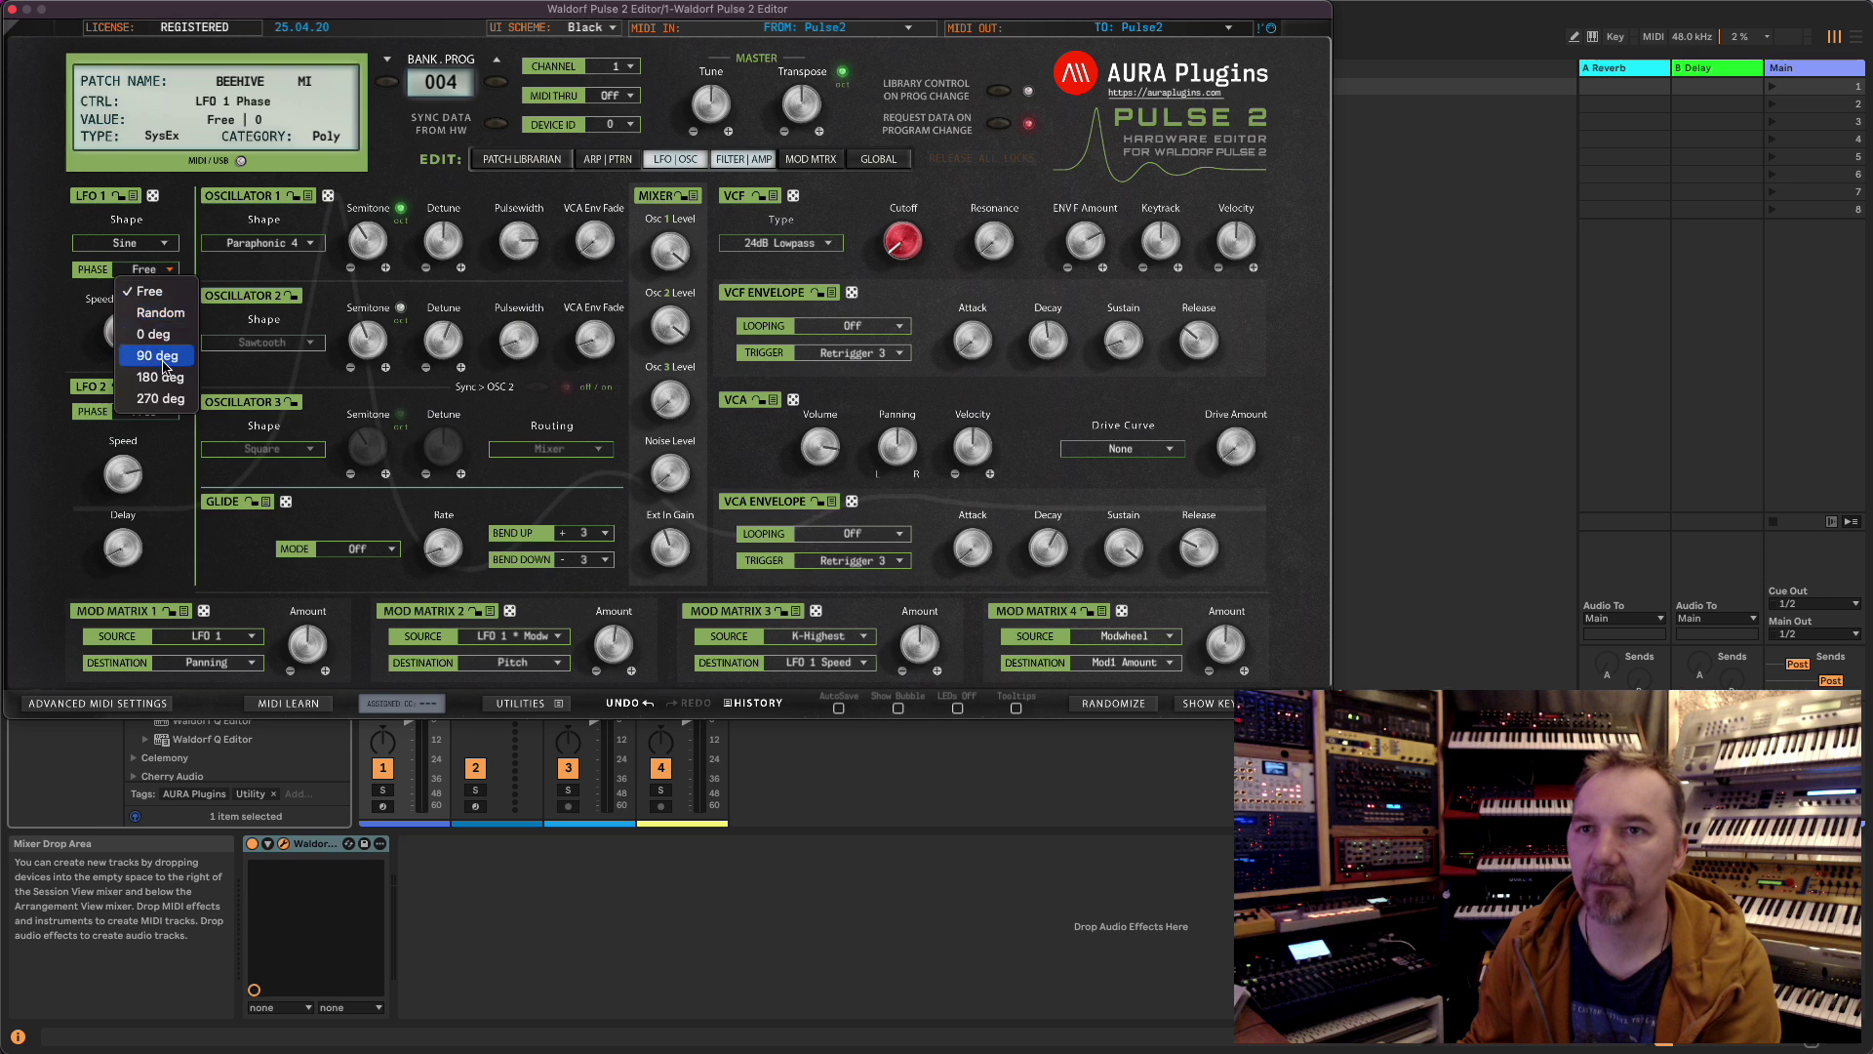
pyautogui.click(89, 282)
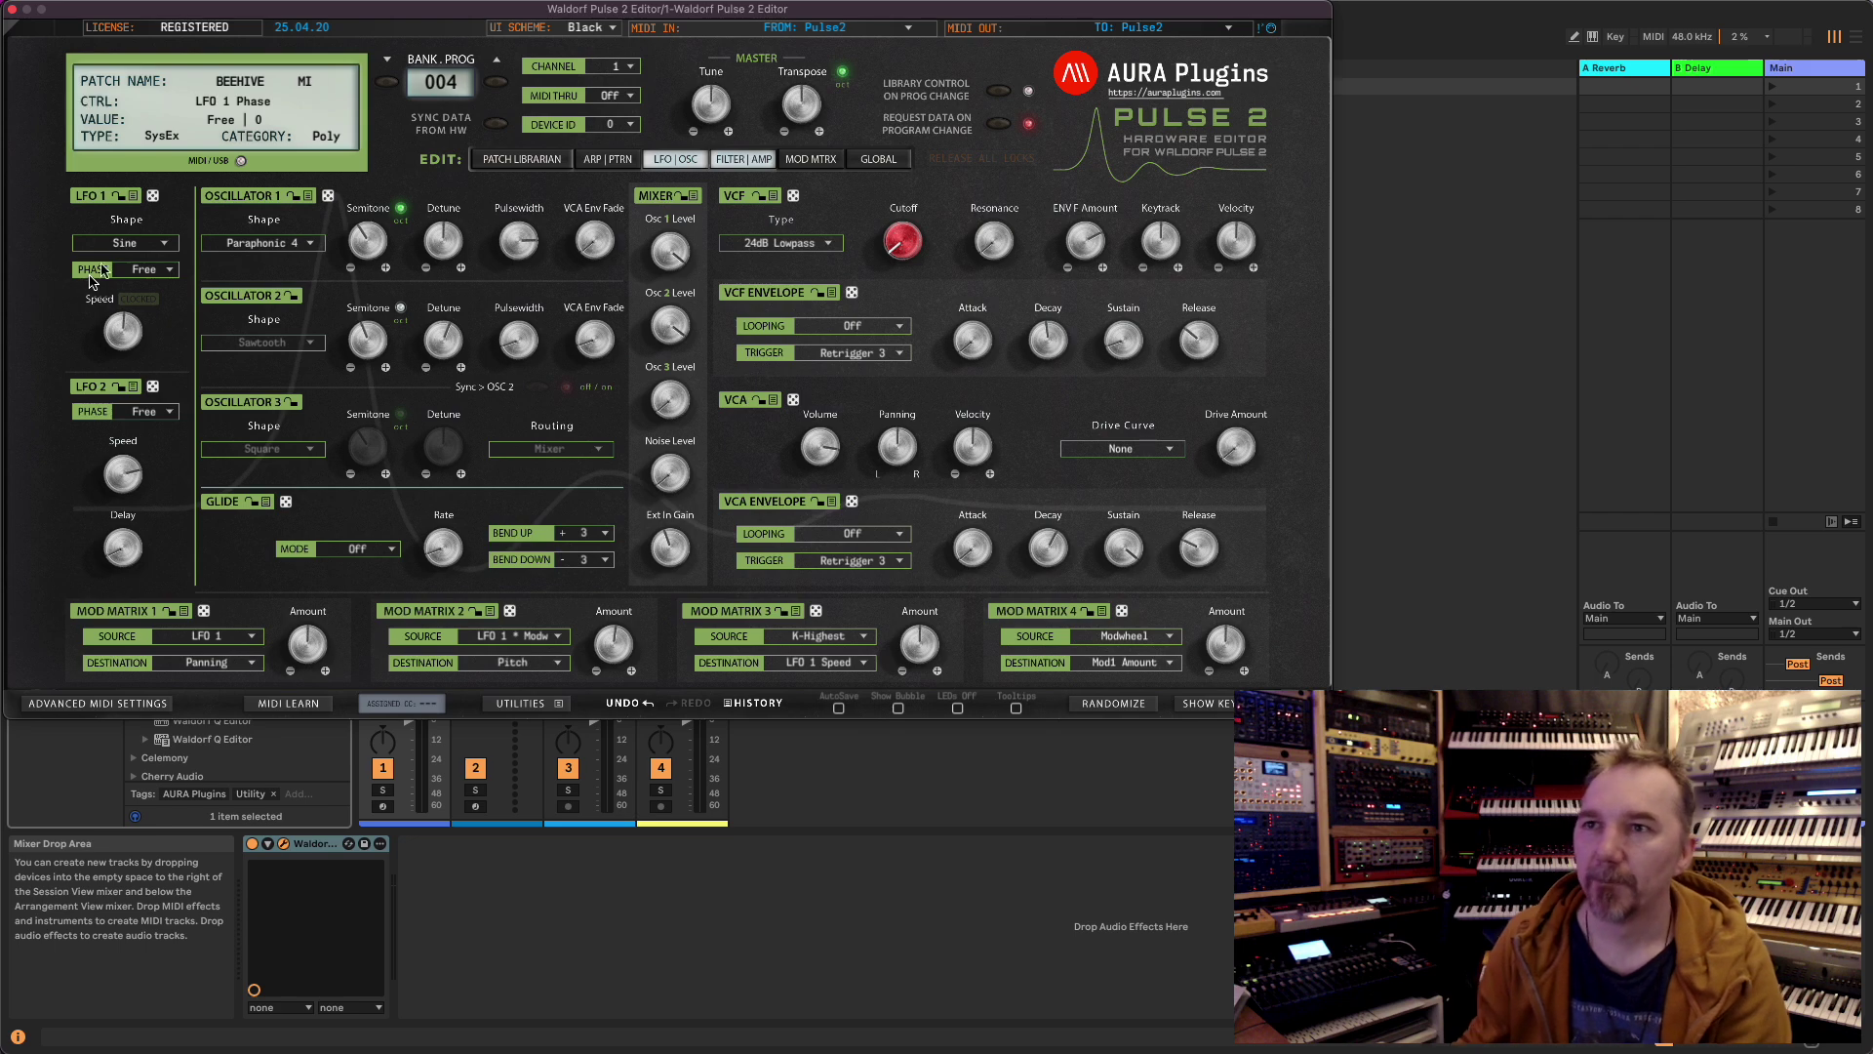
# - Switch the editor's UI scheme to Limited and check the LFO 1 phase setting in the new colours
pyautogui.click(588, 27)
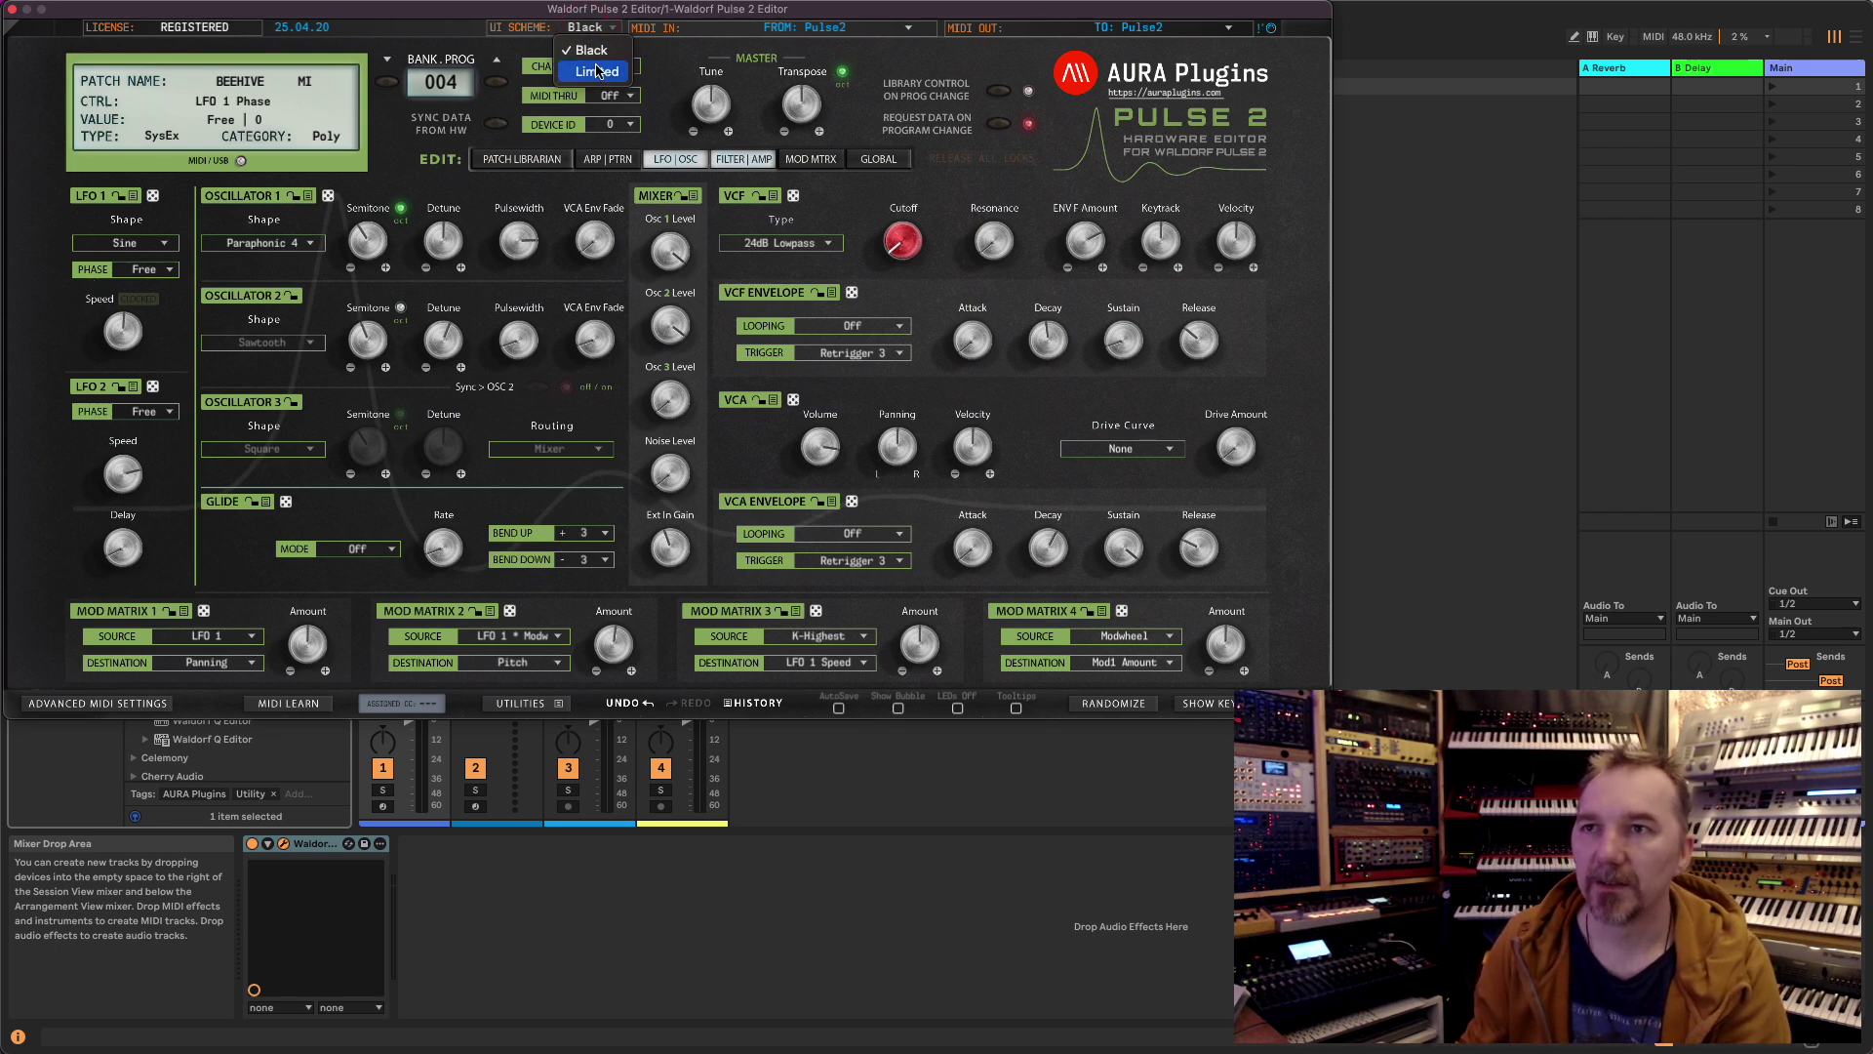
pyautogui.click(595, 70)
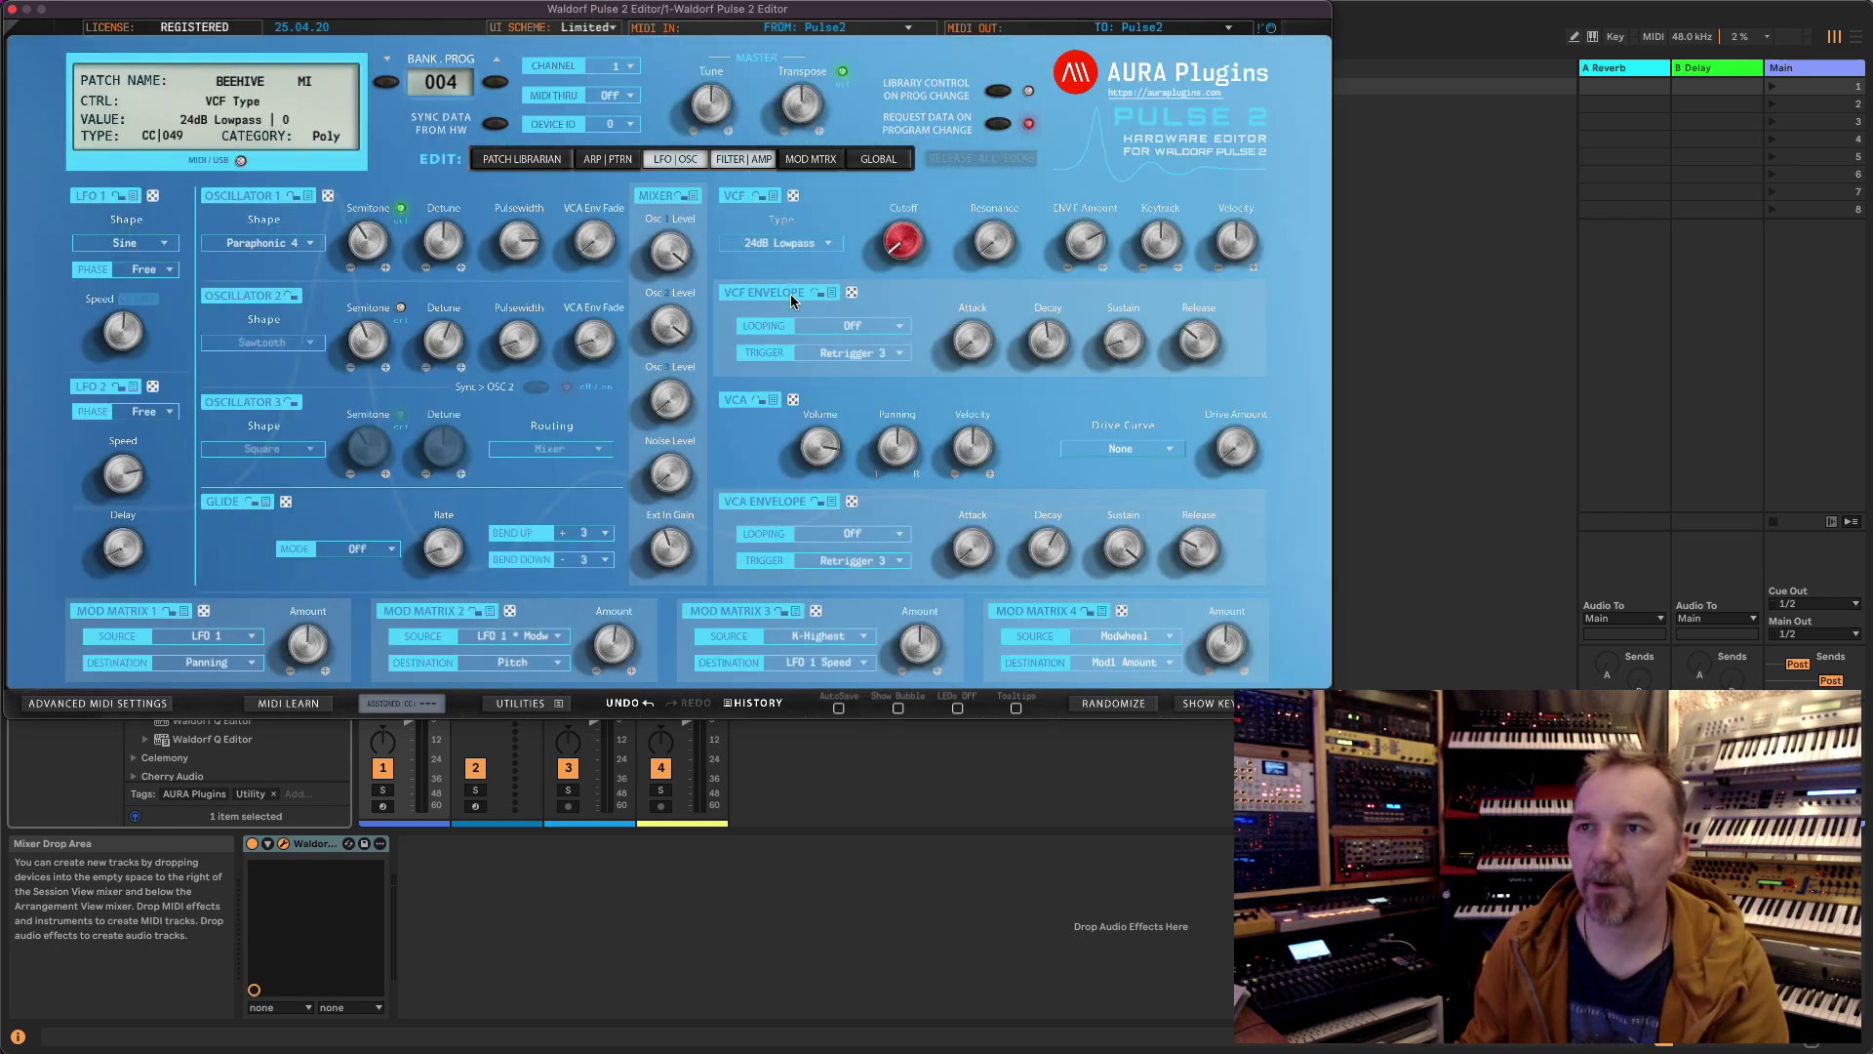
pyautogui.click(149, 273)
pyautogui.click(192, 276)
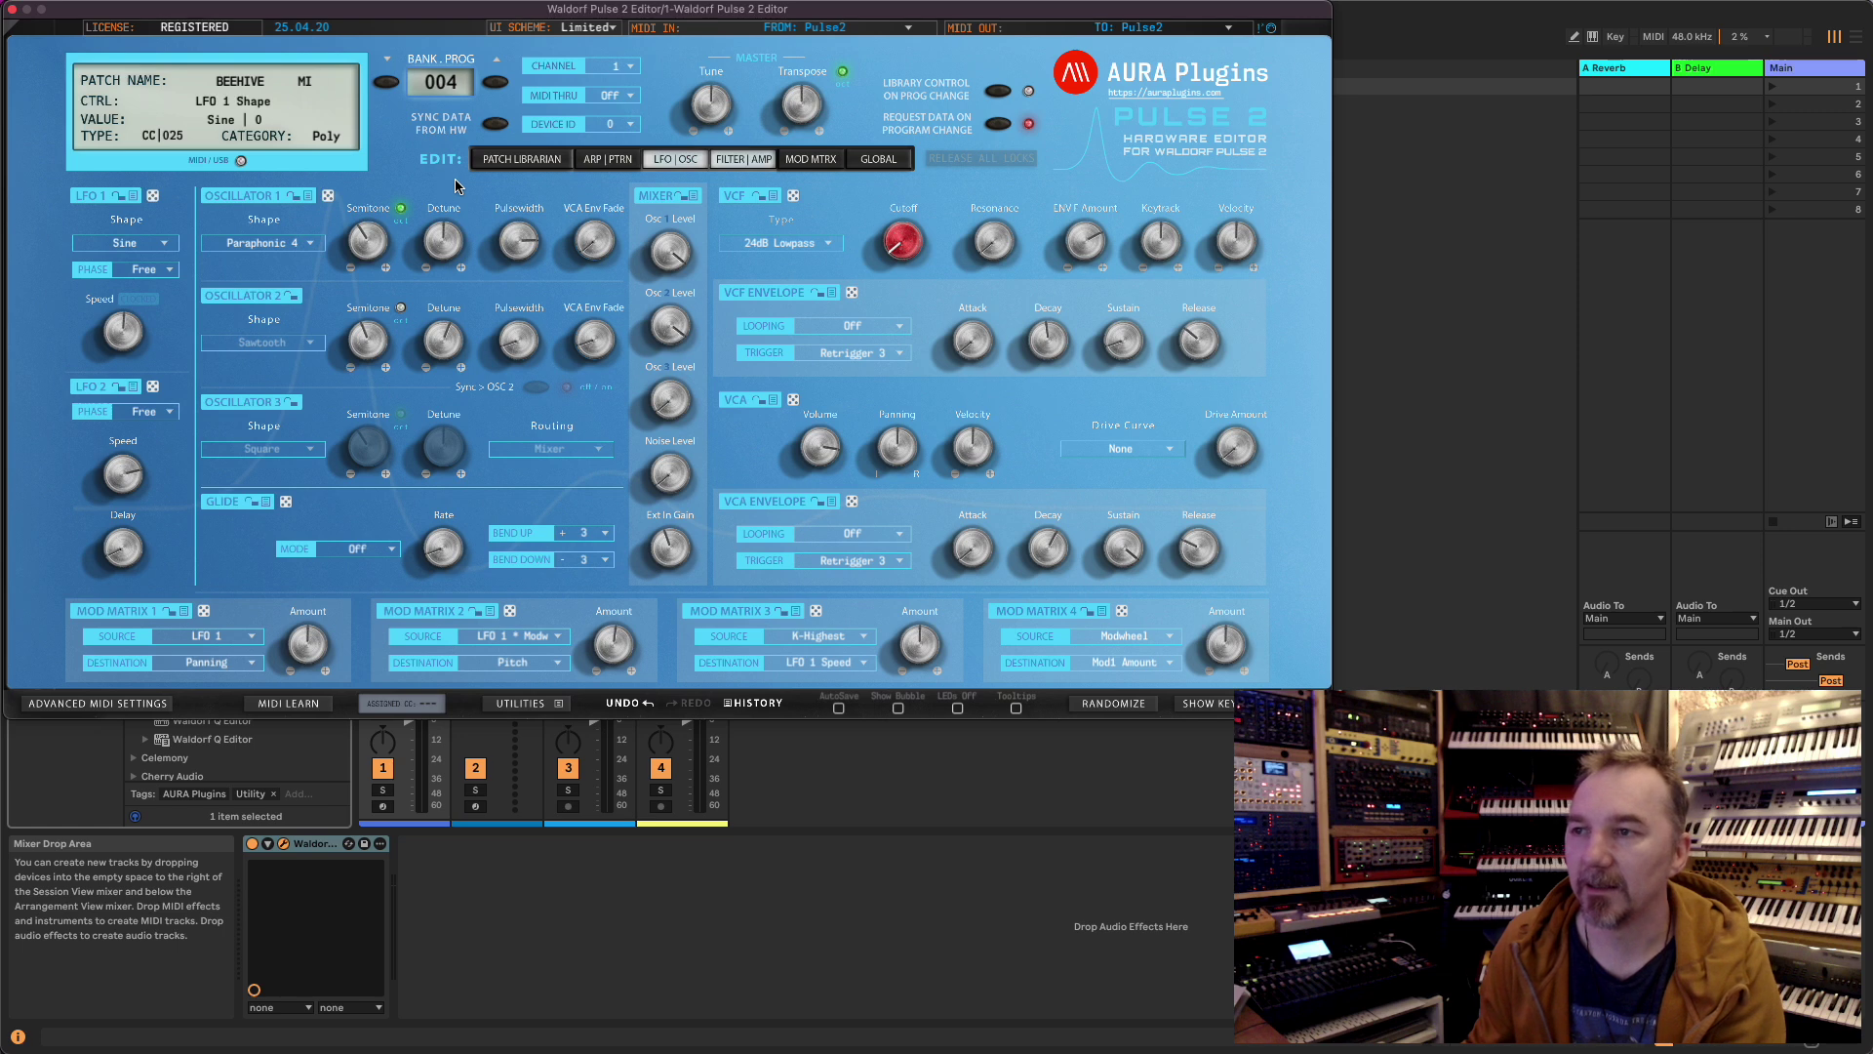
# - View the modulation matrix page, return to the filter/amp page, and show the arpeggiator/pattern page beside it
pyautogui.click(803, 161)
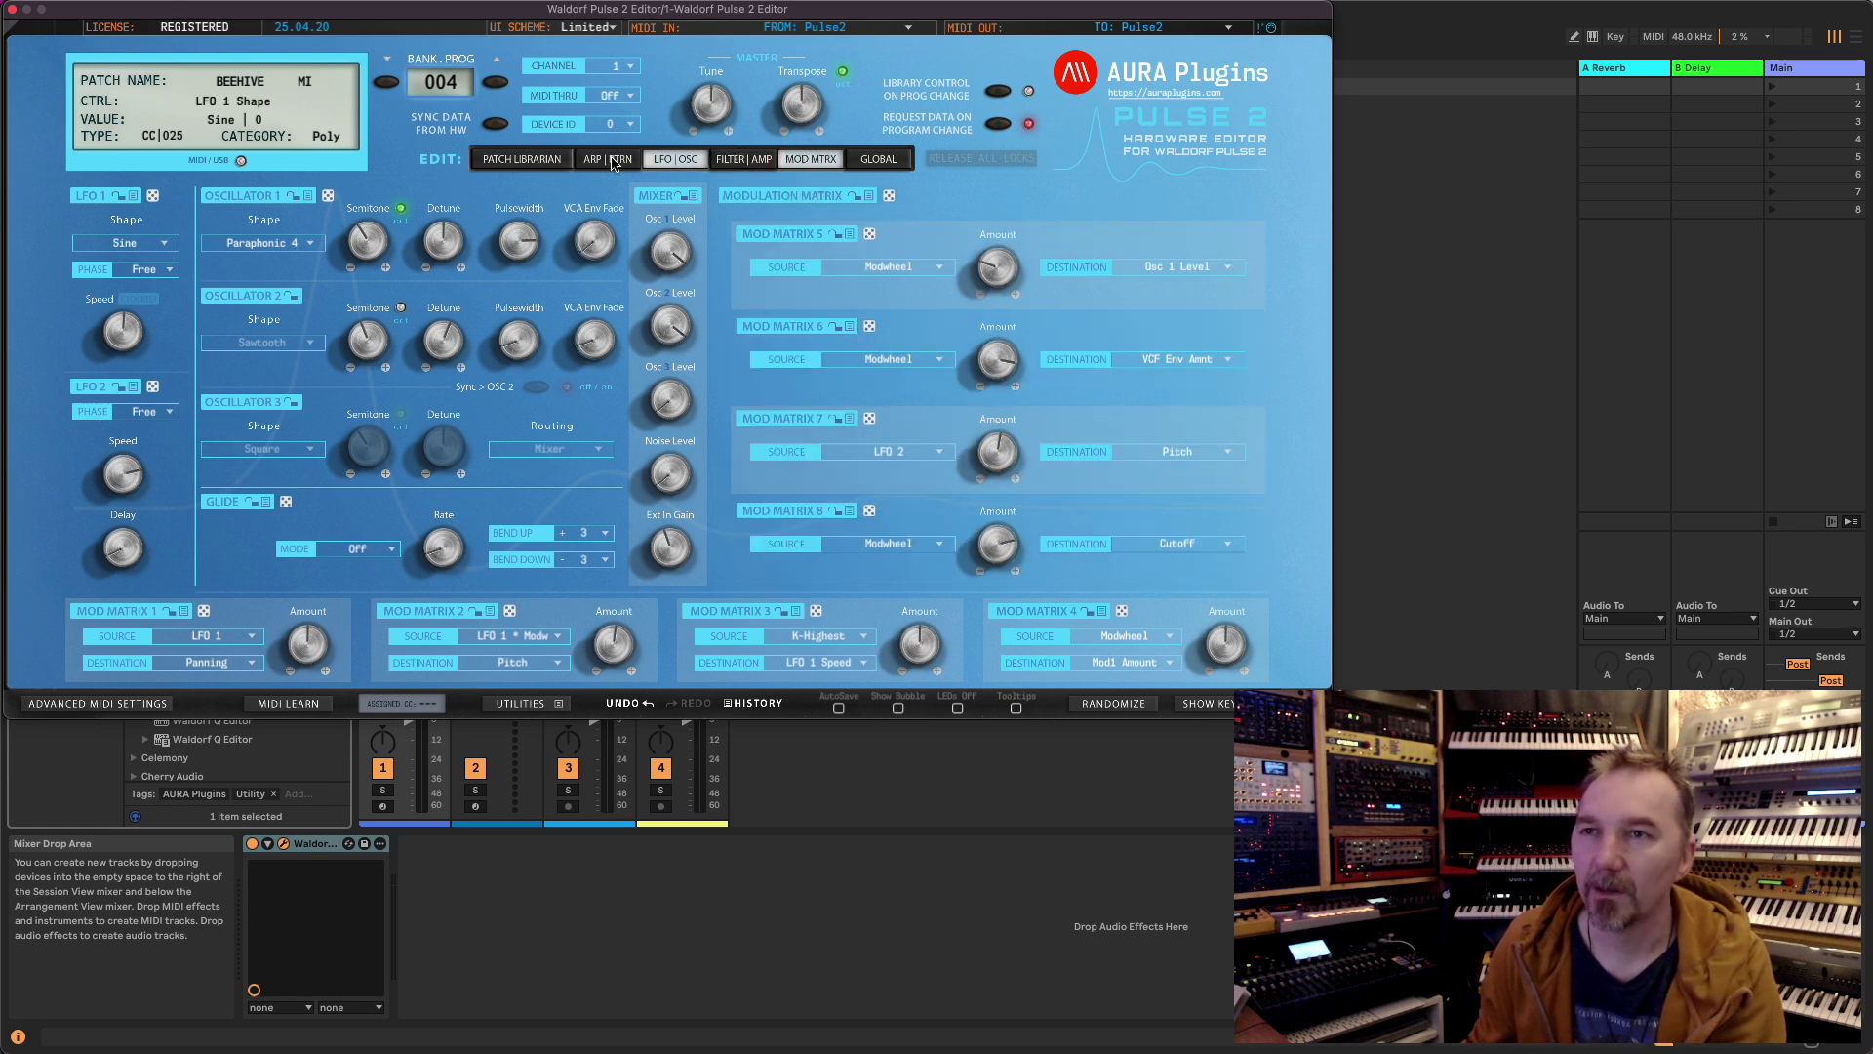
pyautogui.click(754, 161)
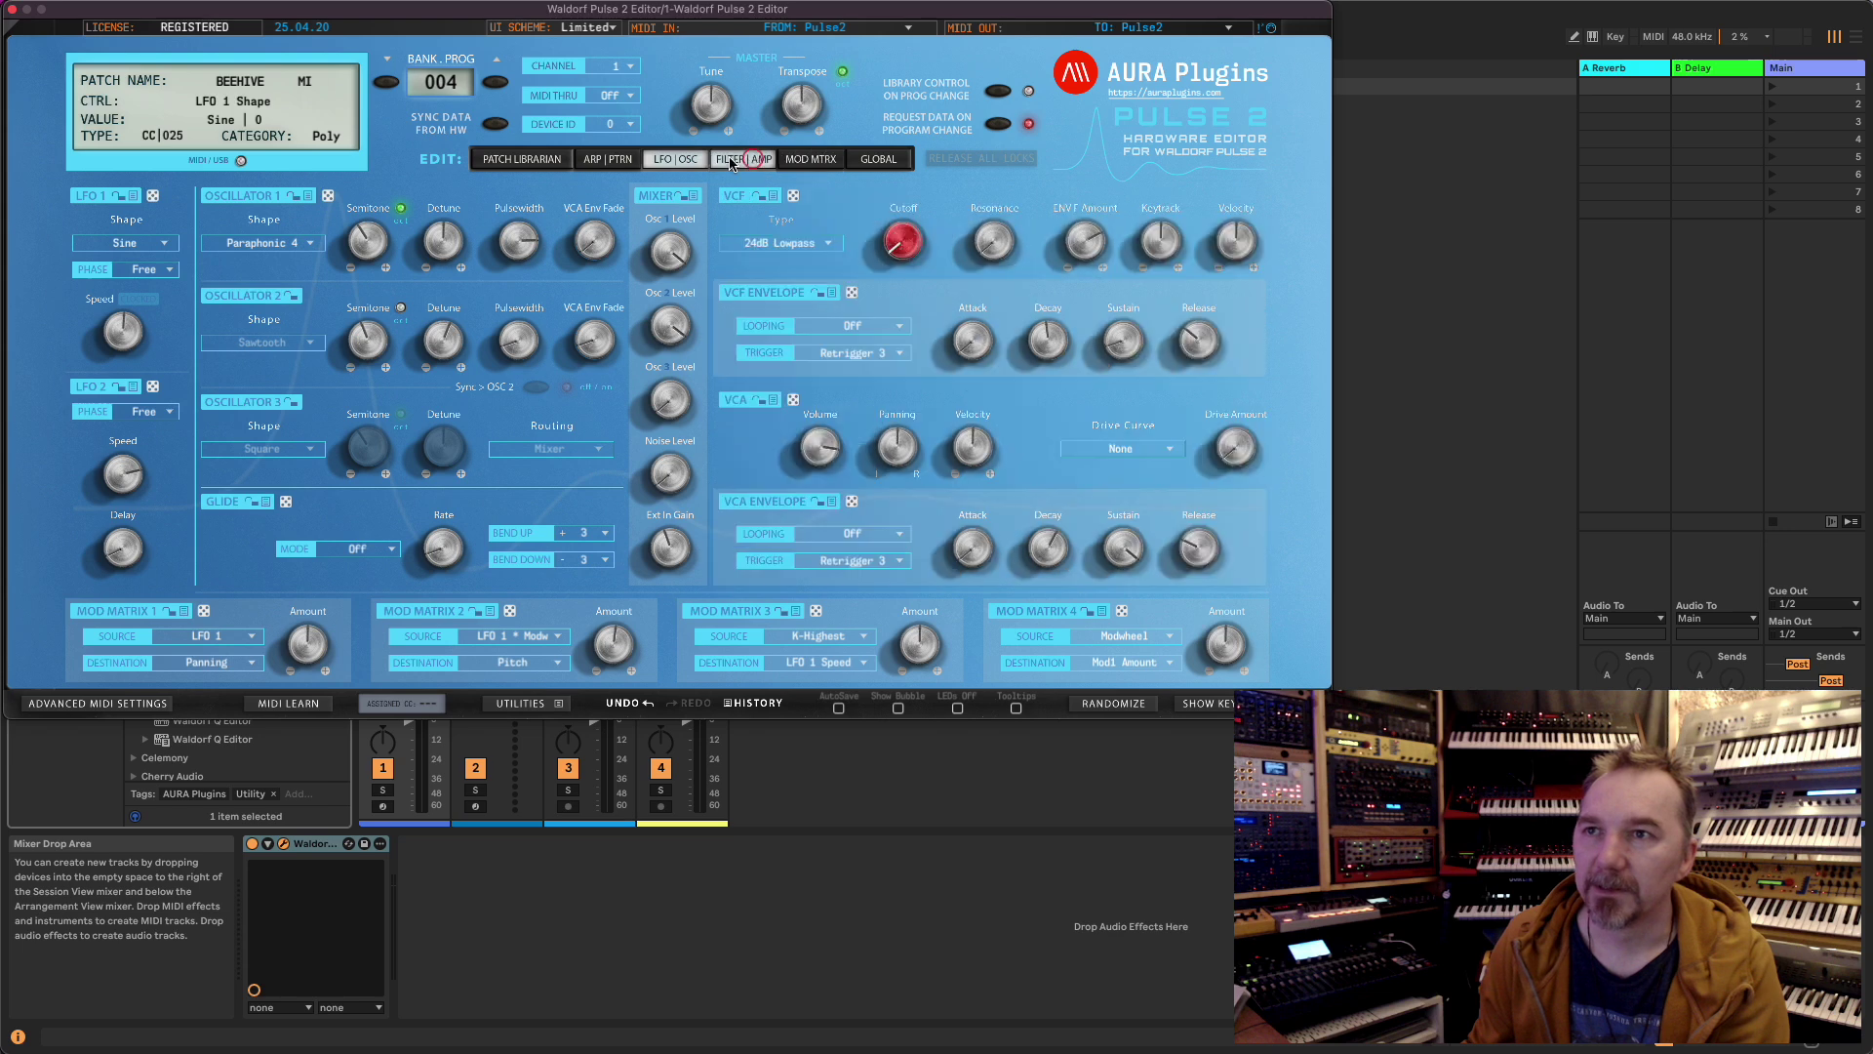
pyautogui.click(619, 160)
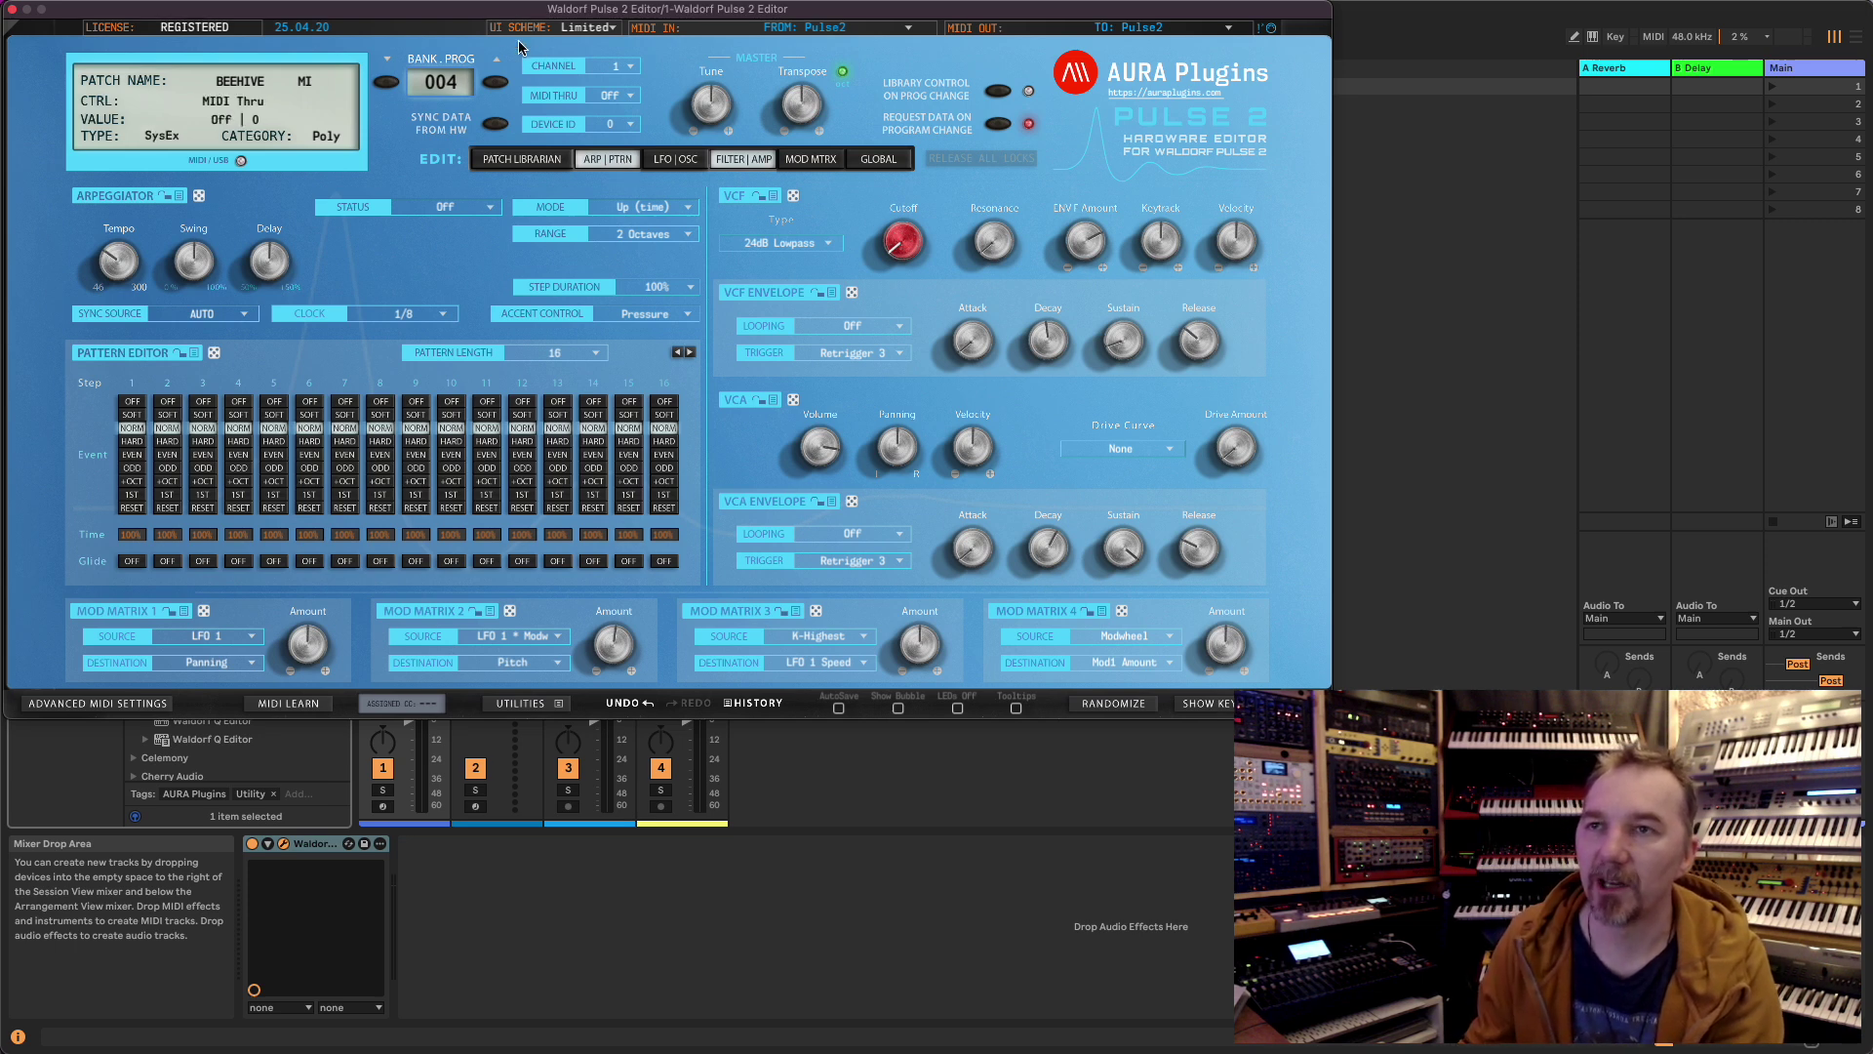
# - Reposition the editor window lower on the screen and set its UI scheme to Black
pyautogui.moveTo(498, 16); pyautogui.dragTo(528, 95)
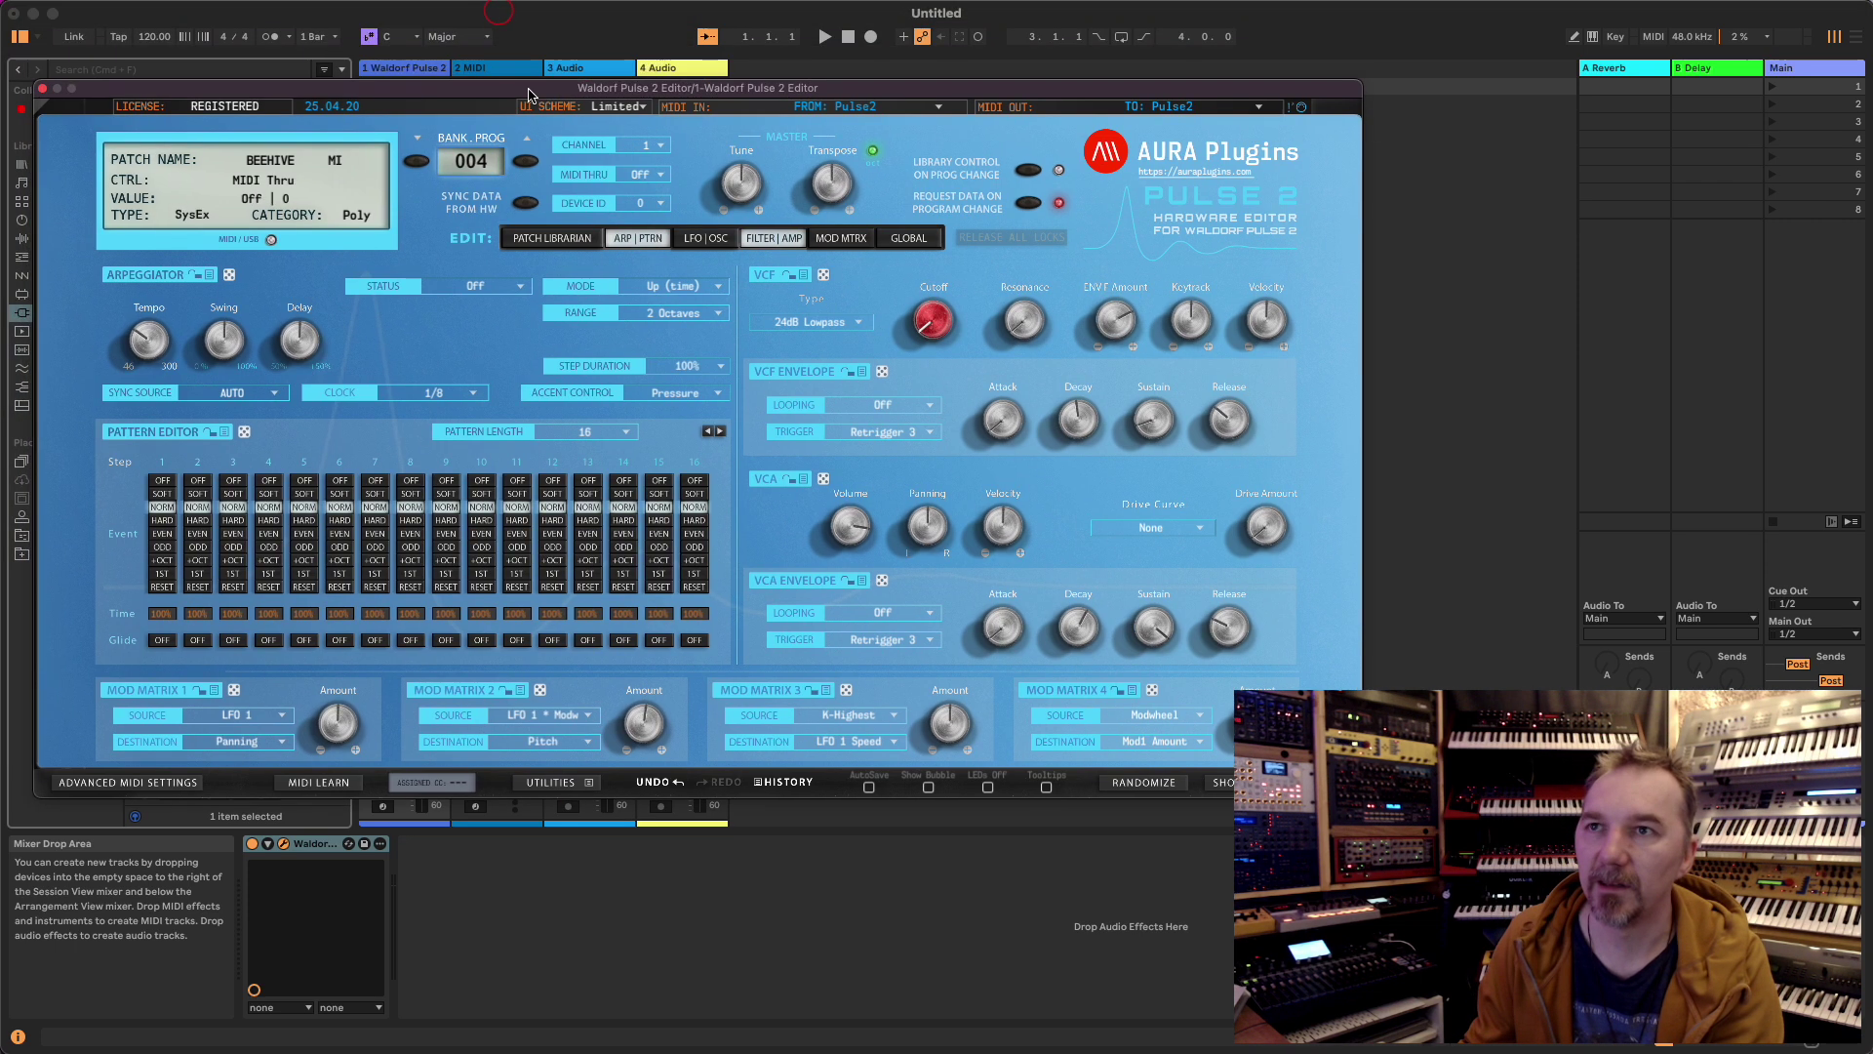
pyautogui.click(606, 107)
pyautogui.click(615, 129)
pyautogui.click(610, 109)
pyautogui.click(610, 152)
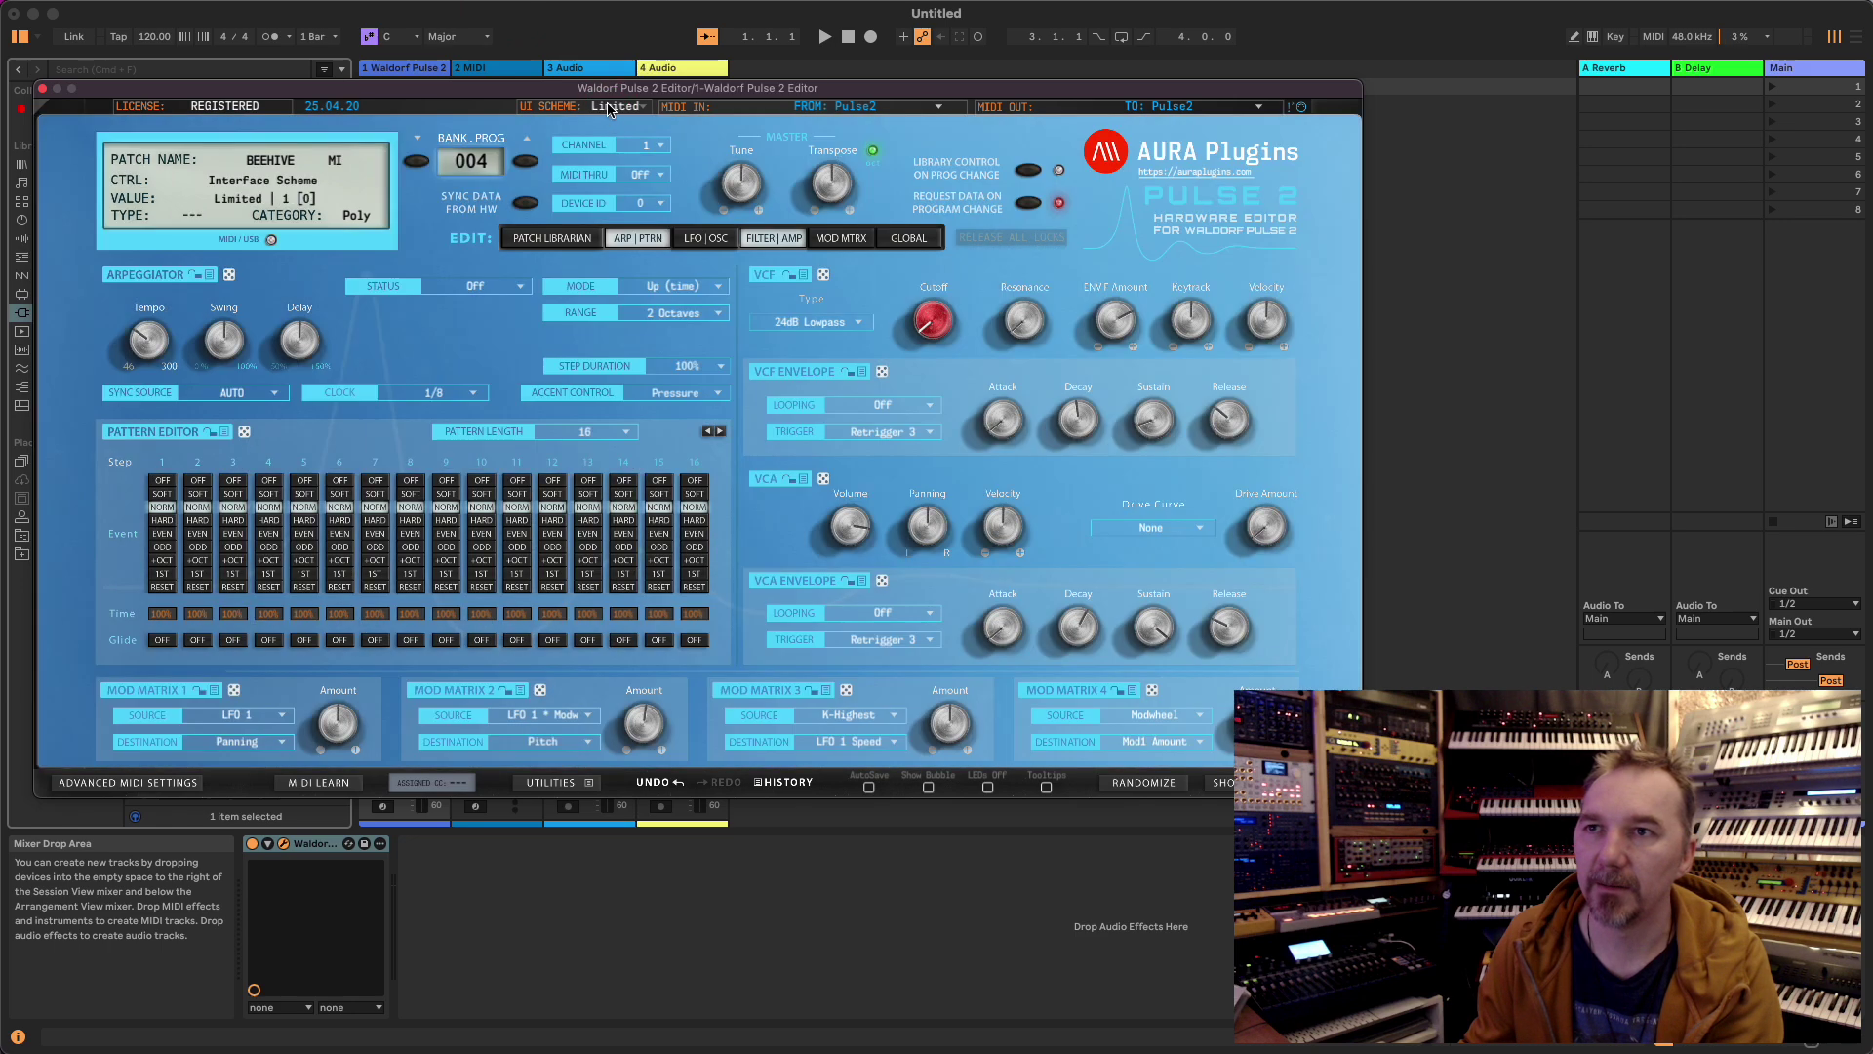
pyautogui.click(607, 110)
pyautogui.click(612, 129)
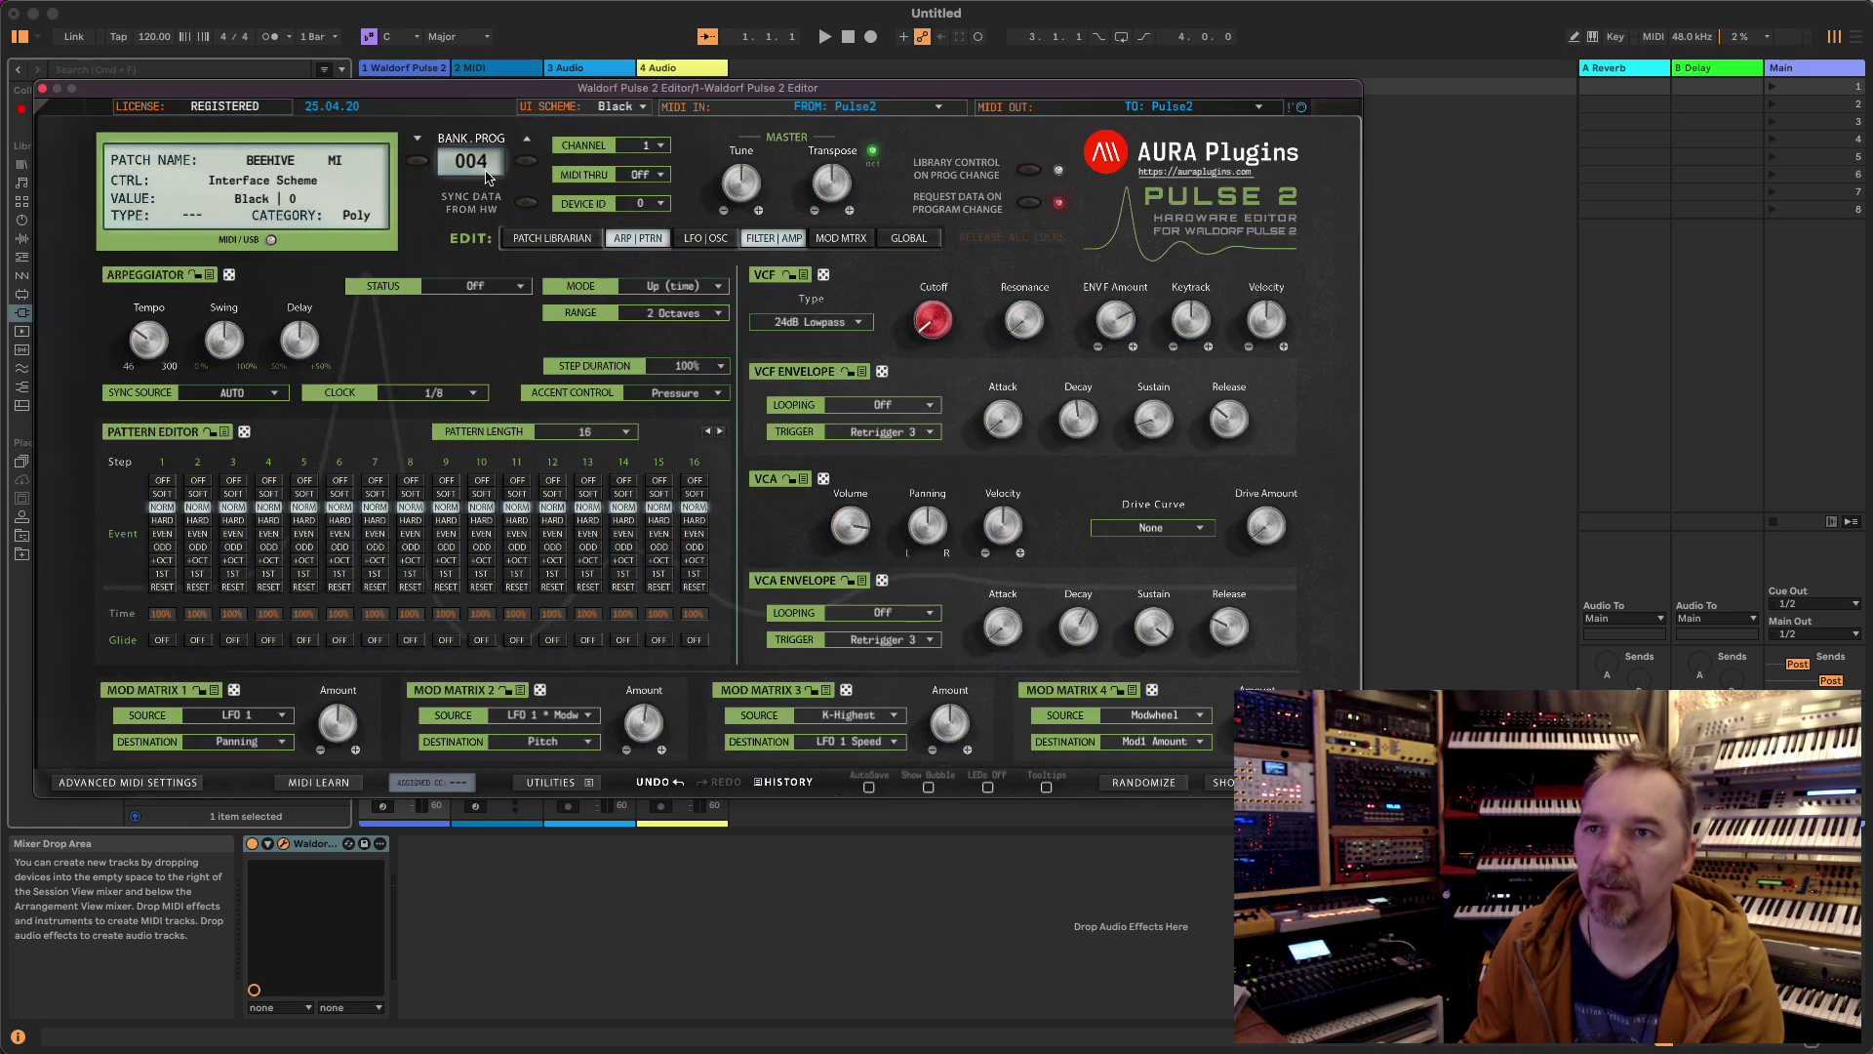
# - Move the editor window back up and switch its UI scheme to Limited for comparison
pyautogui.moveTo(452, 98); pyautogui.dragTo(434, 36)
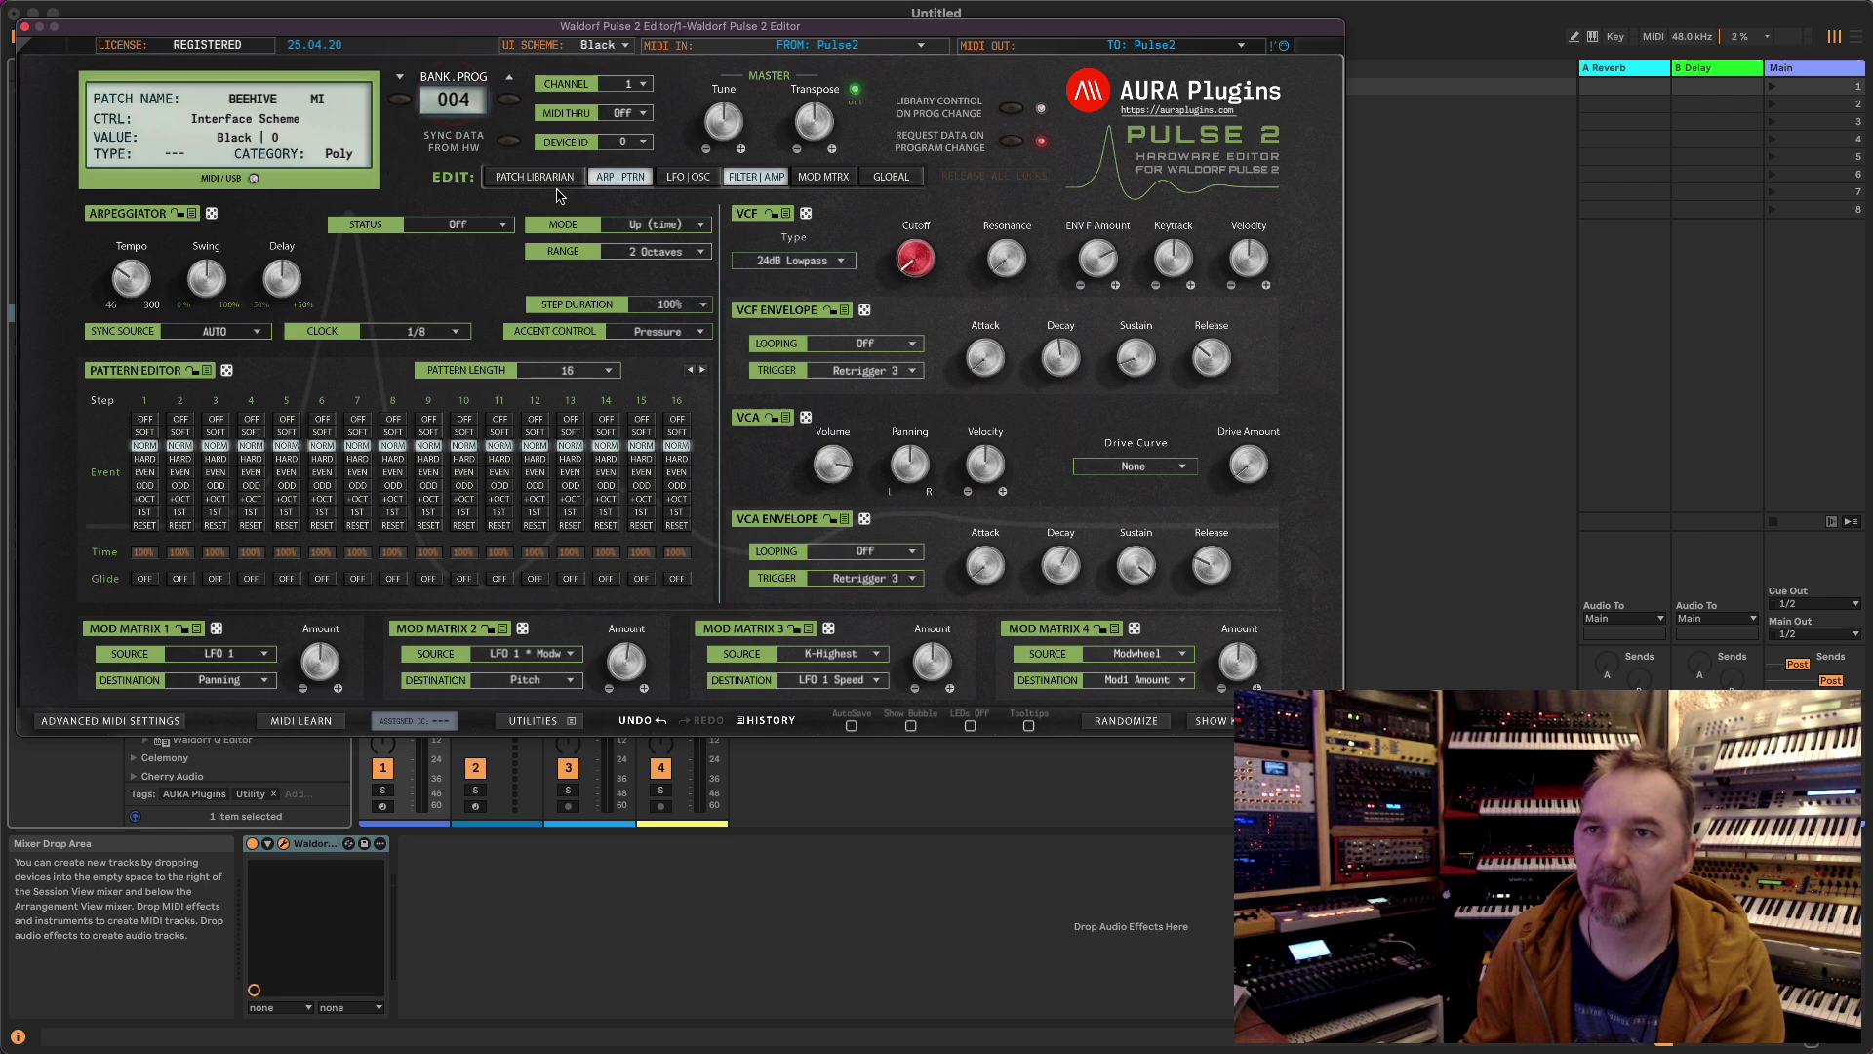
pyautogui.click(595, 46)
pyautogui.click(609, 90)
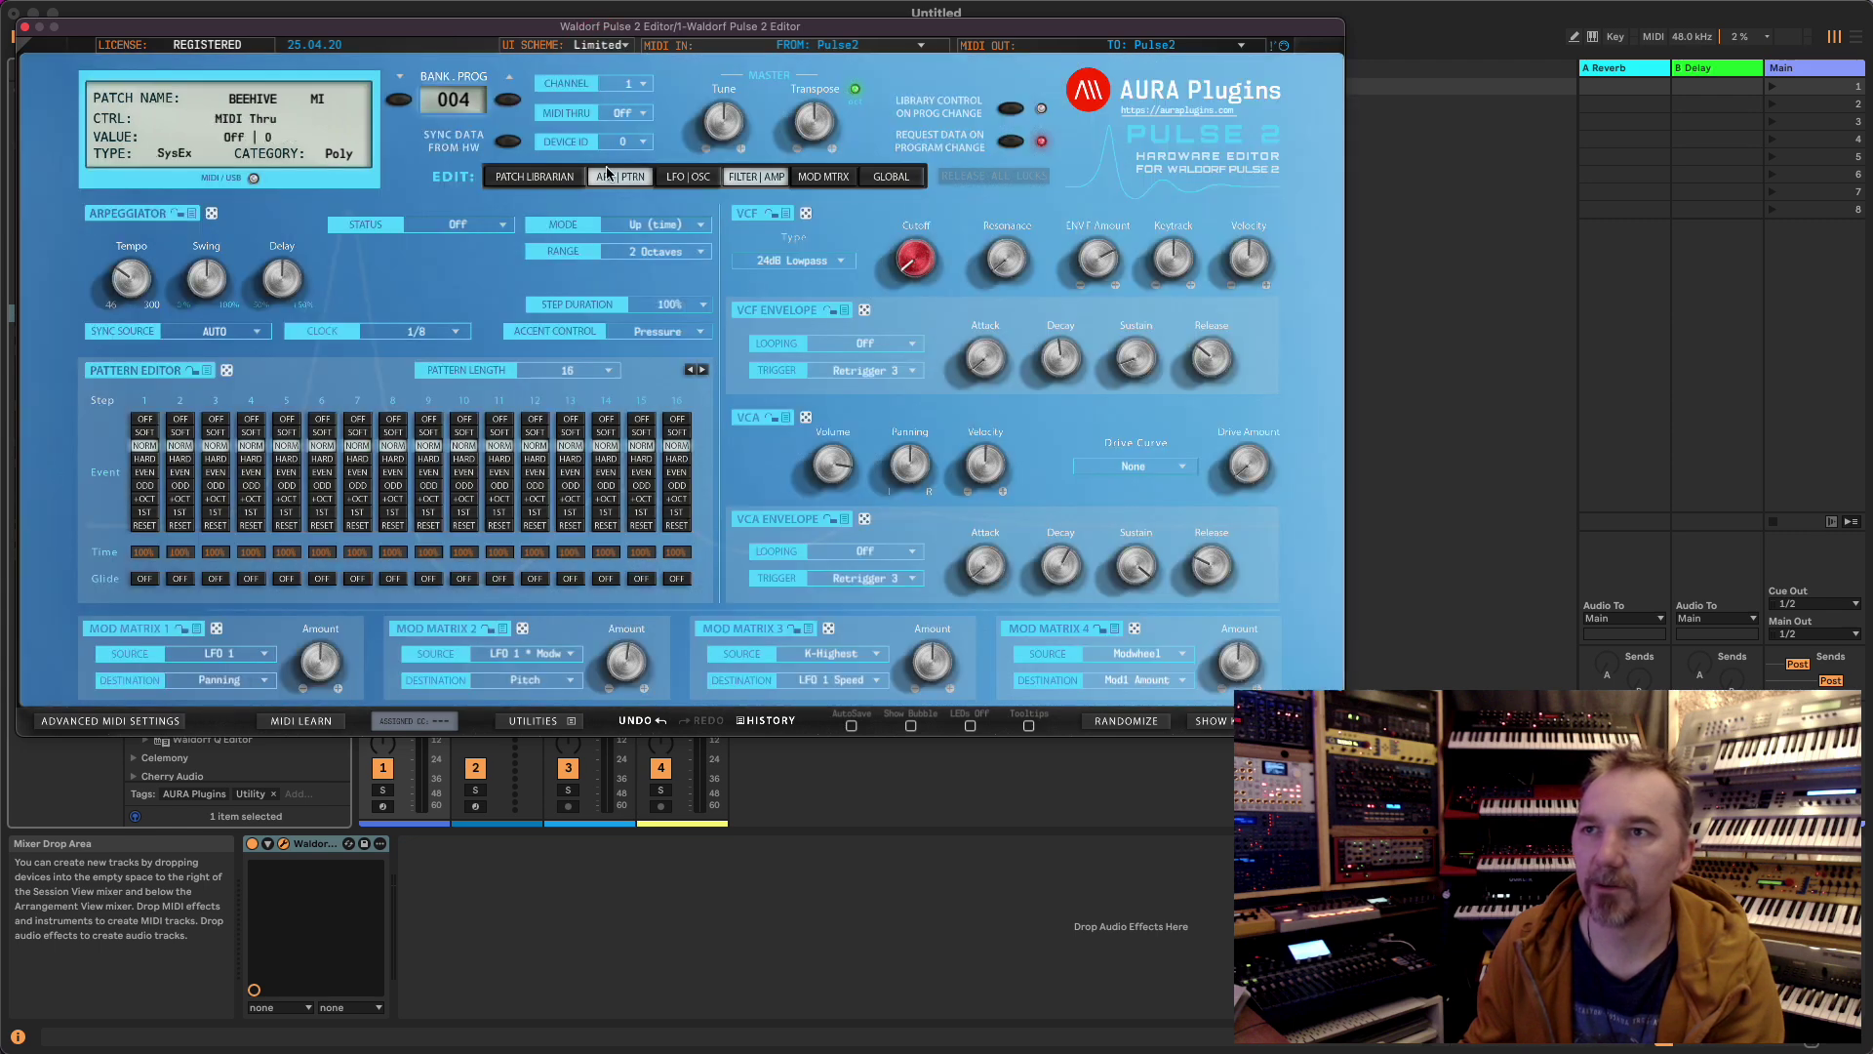
# - Show the LFO/oscillator page and set the editor's UI scheme to Black
pyautogui.click(686, 178)
pyautogui.click(599, 49)
pyautogui.click(602, 65)
pyautogui.moveTo(408, 34); pyautogui.dragTo(395, 10)
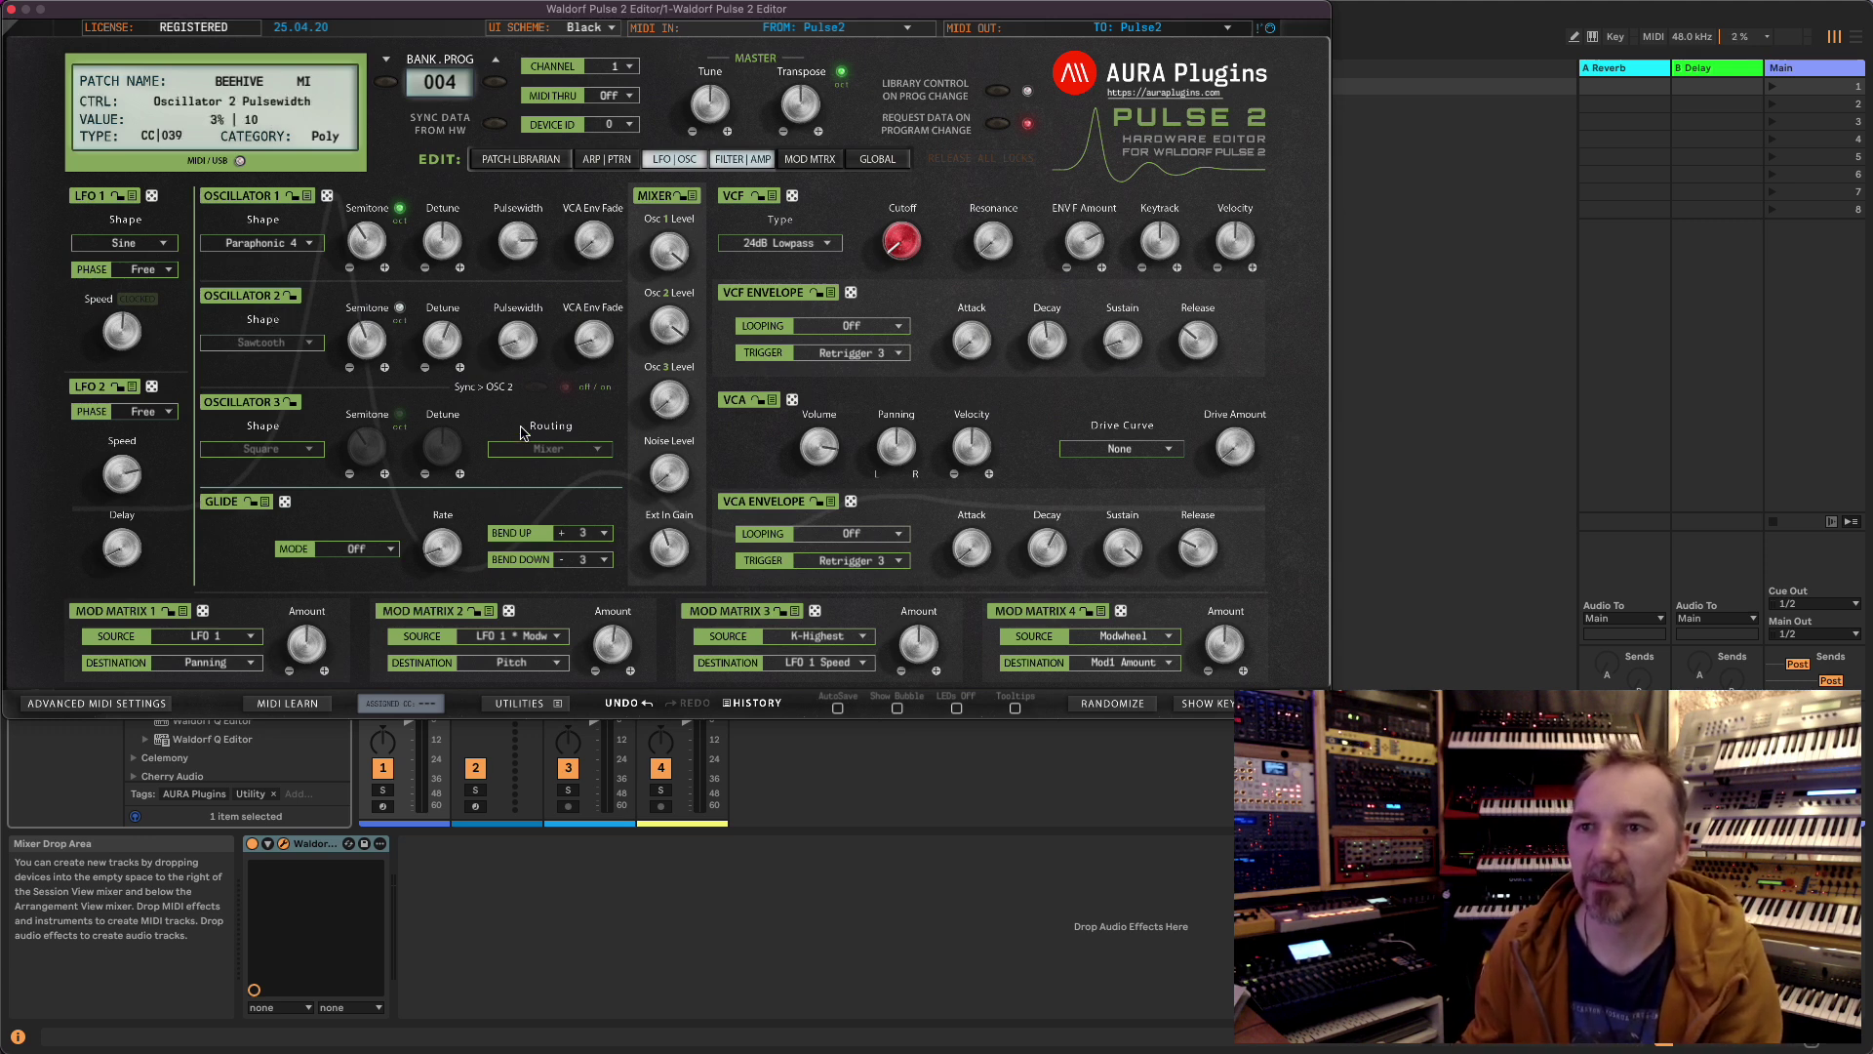
# - Move the editor window down, close it, and reopen it from the device on the Waldorf Pulse 2 track
pyautogui.moveTo(376, 22); pyautogui.dragTo(610, 140)
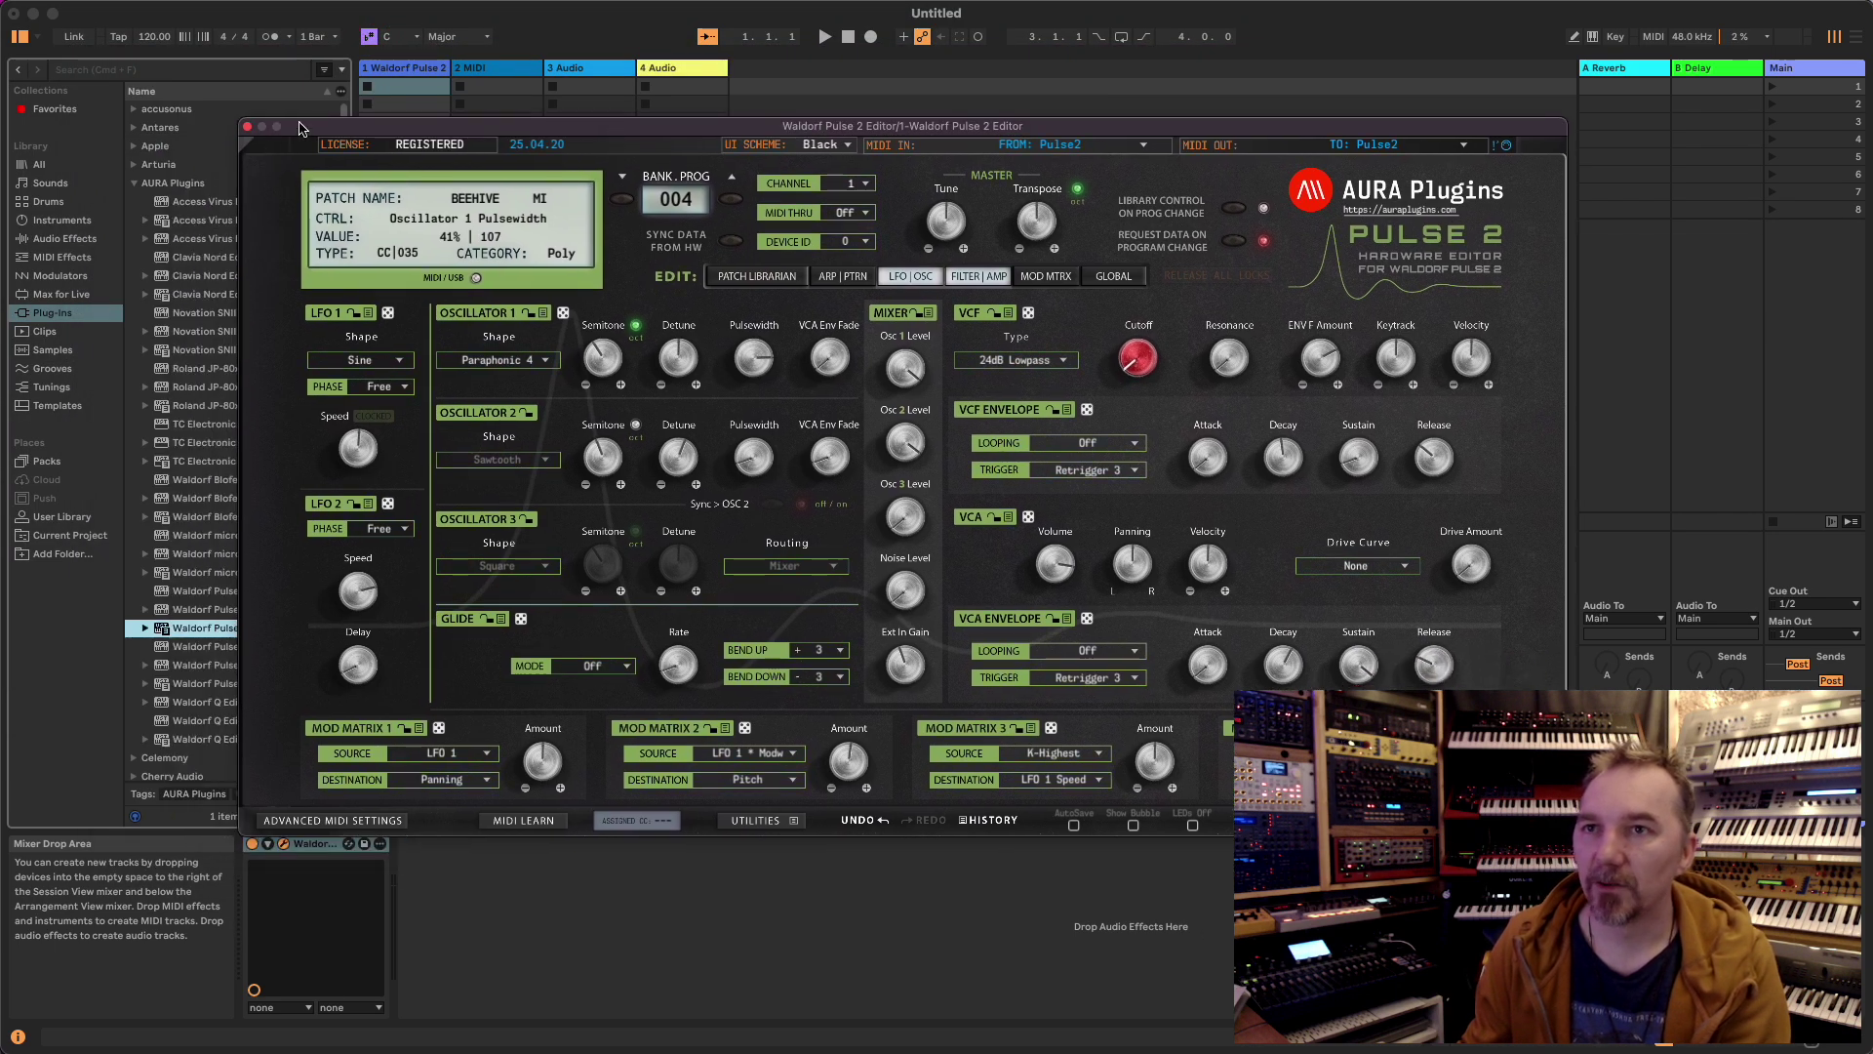
pyautogui.moveTo(300, 127); pyautogui.dragTo(343, 128)
pyautogui.click(291, 127)
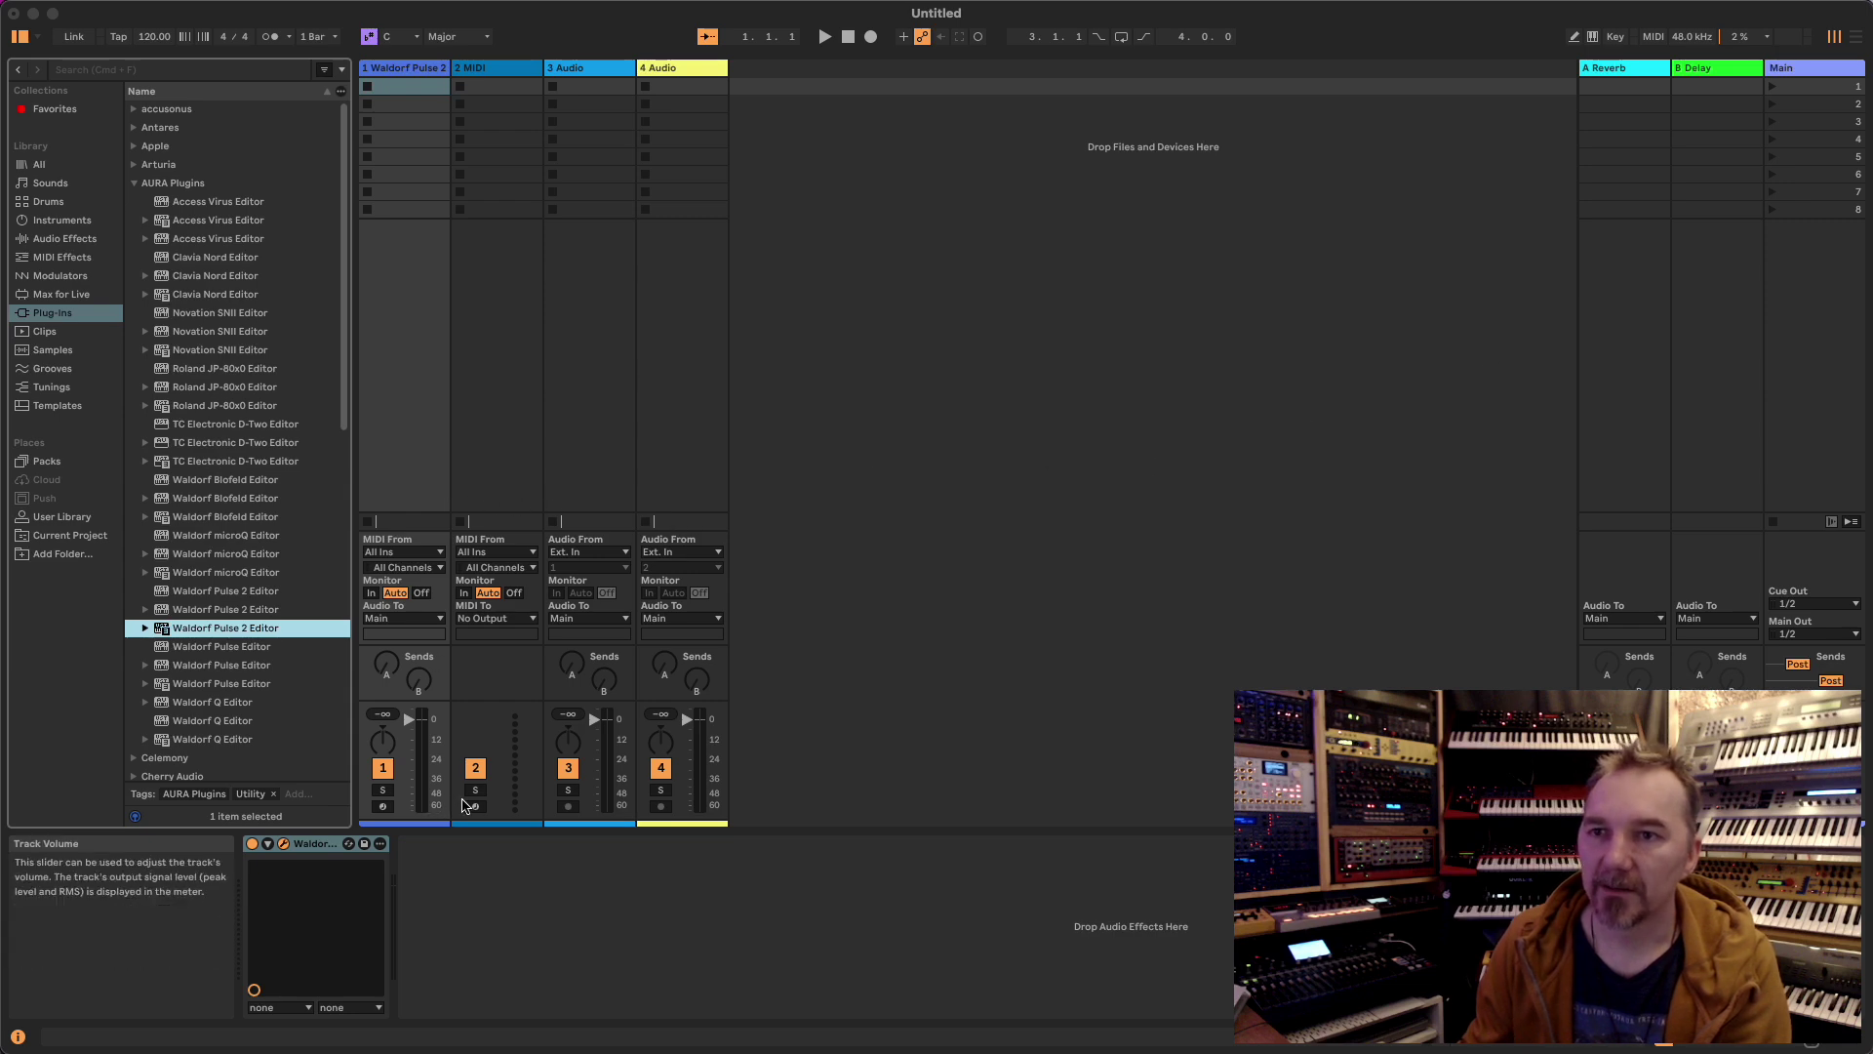
pyautogui.click(283, 843)
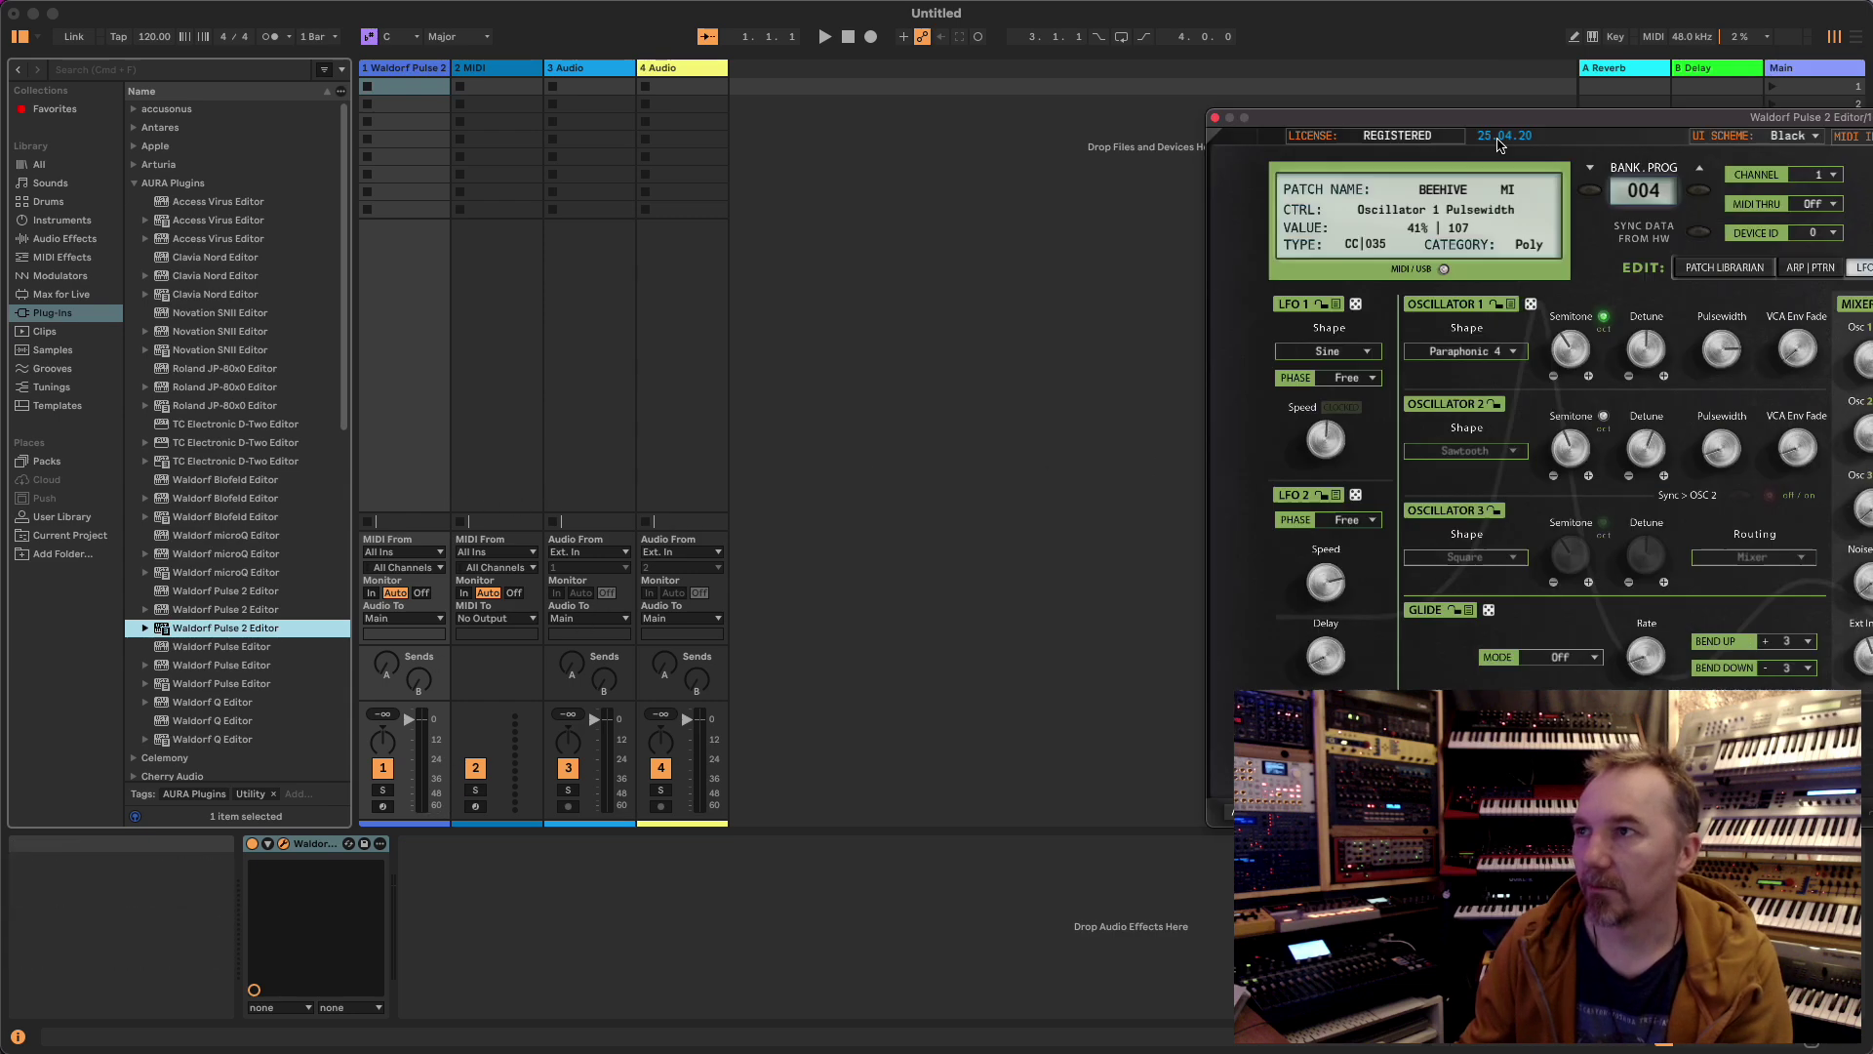
# - Arm the Waldorf Pulse 2 track for recording and move the editor window clear of the mixer
pyautogui.moveTo(860, 76); pyautogui.dragTo(949, 58)
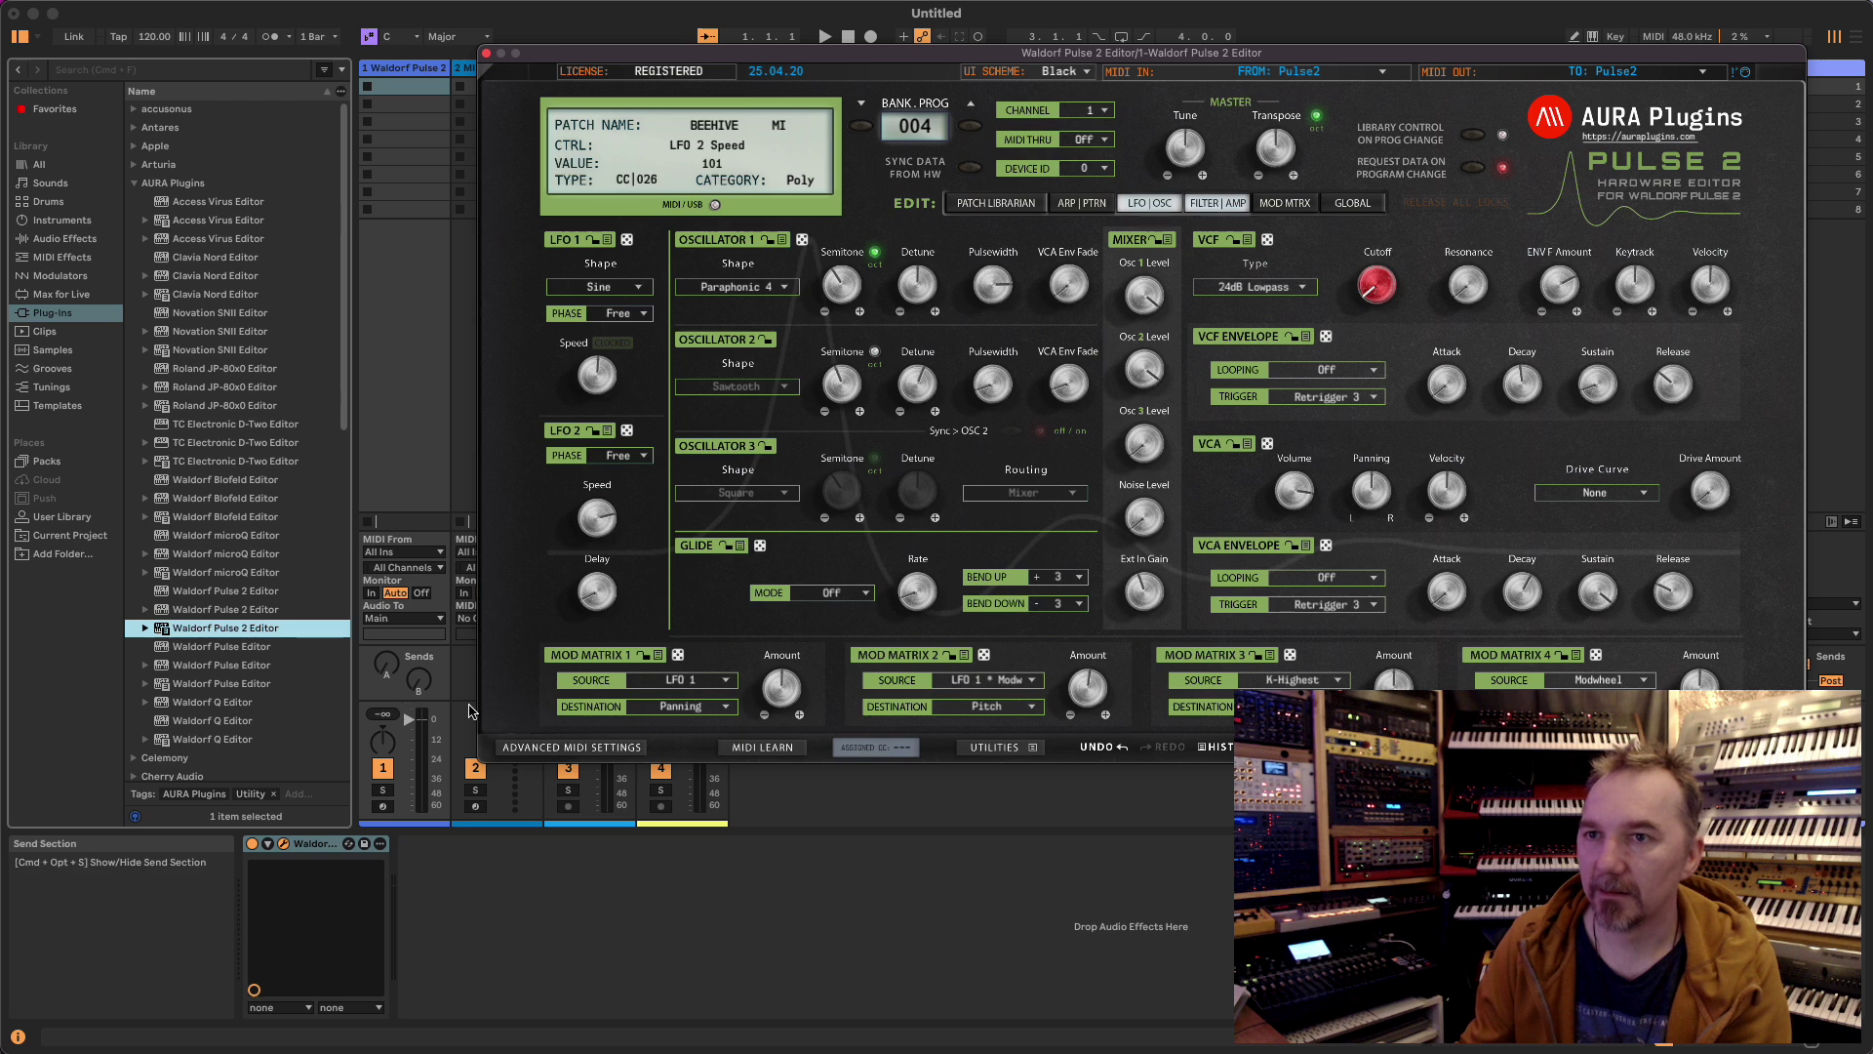
pyautogui.click(383, 805)
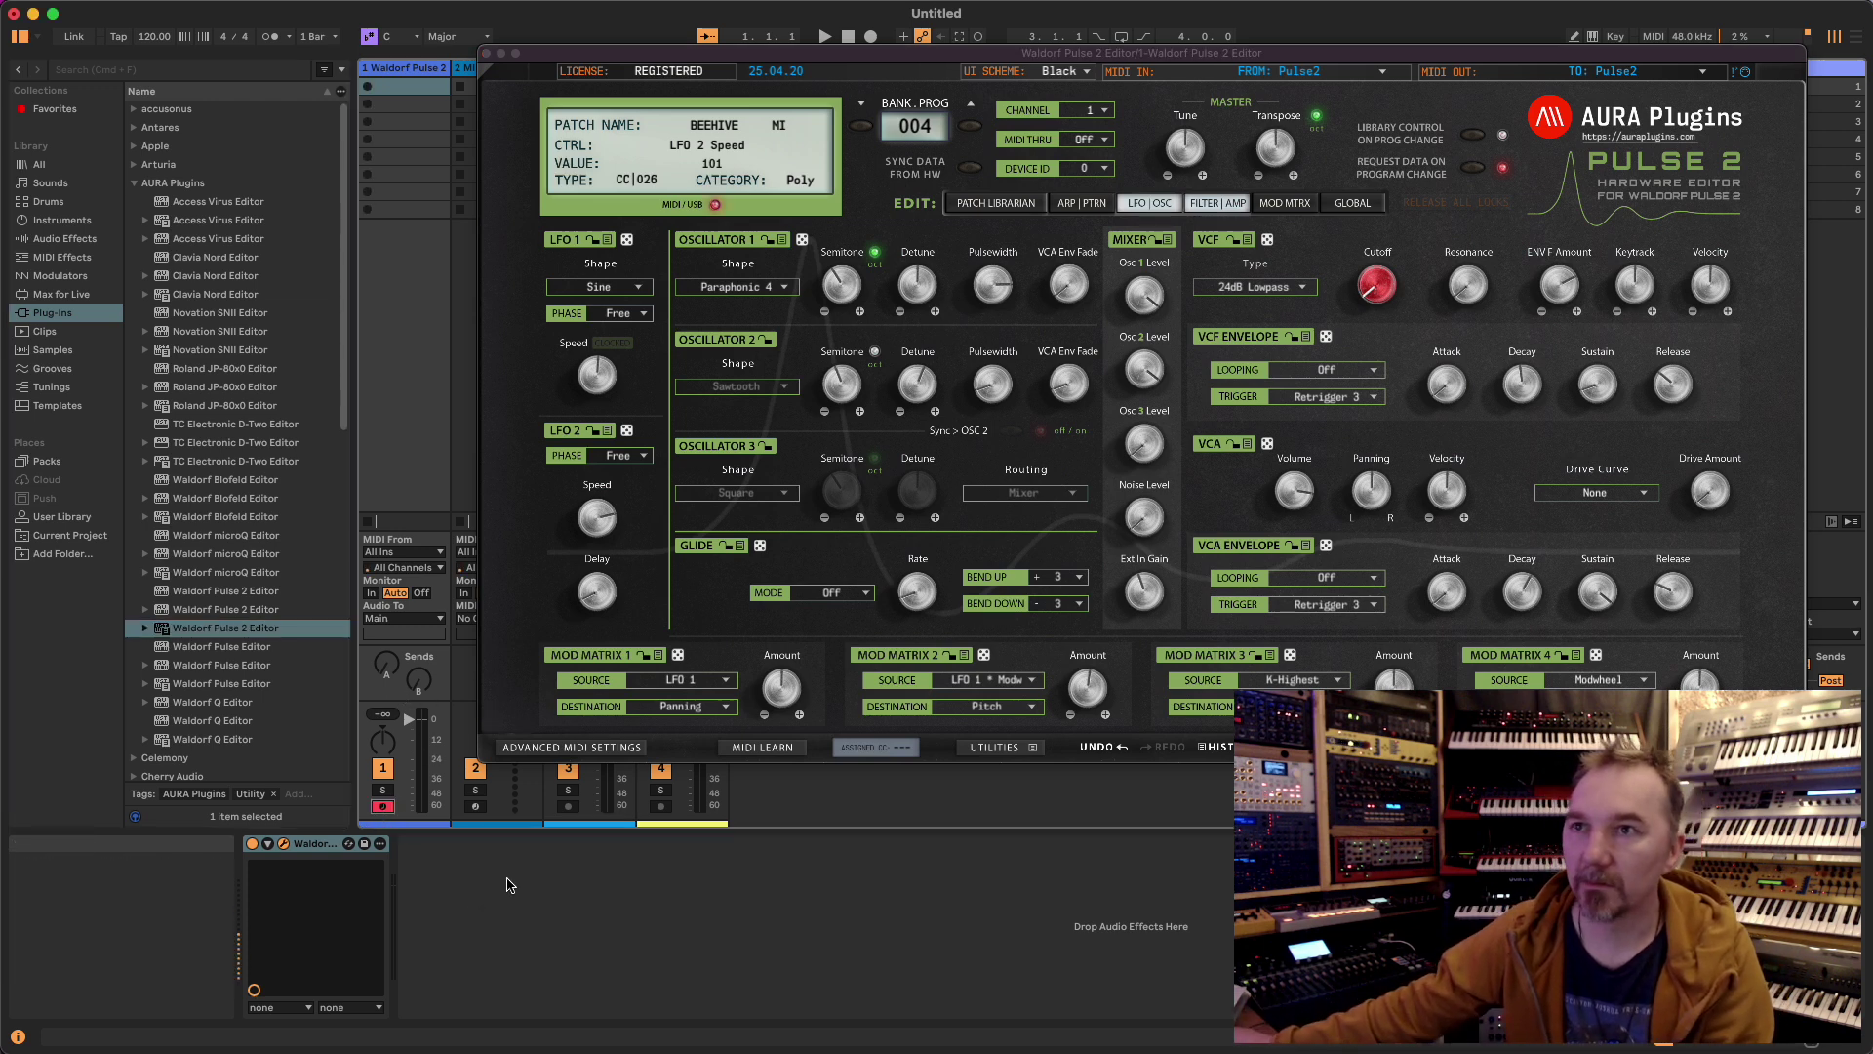
pyautogui.moveTo(978, 60); pyautogui.dragTo(1872, 39)
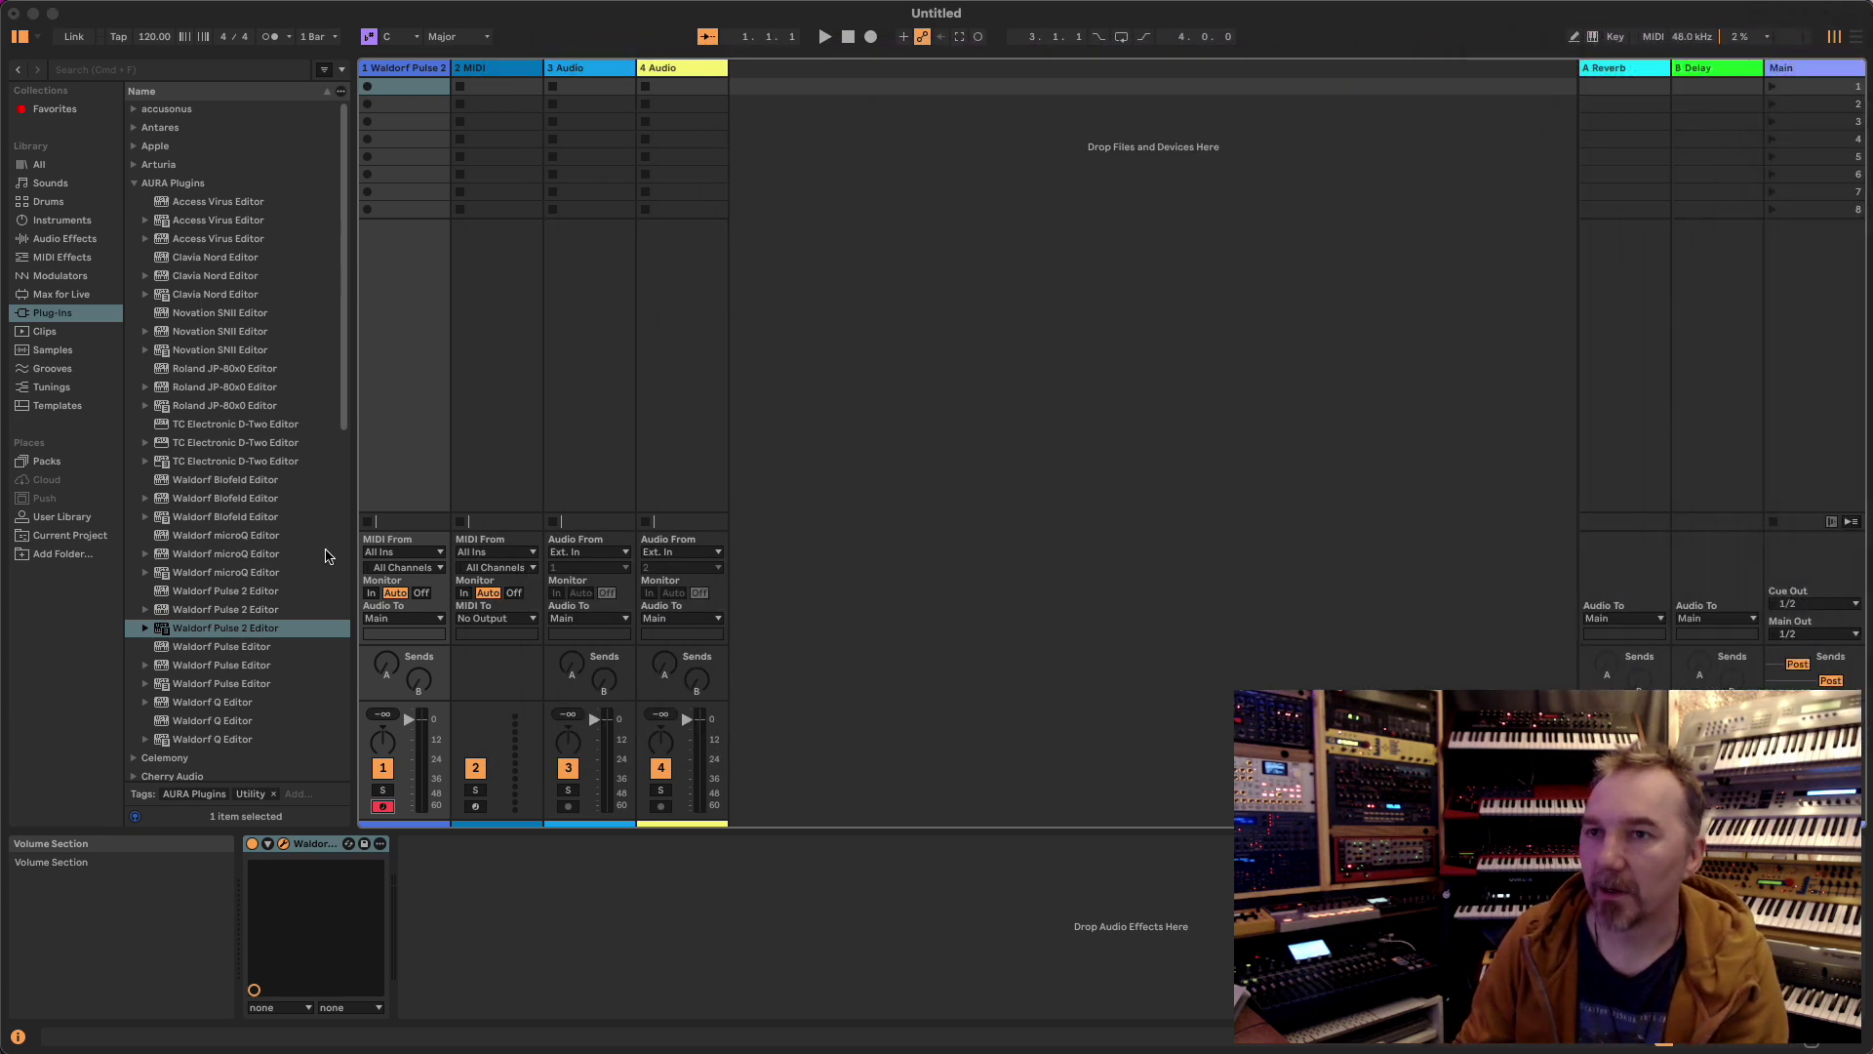
# - Set the 3 Audio track to take external input 131/132 and set its monitoring to In
pyautogui.click(598, 400)
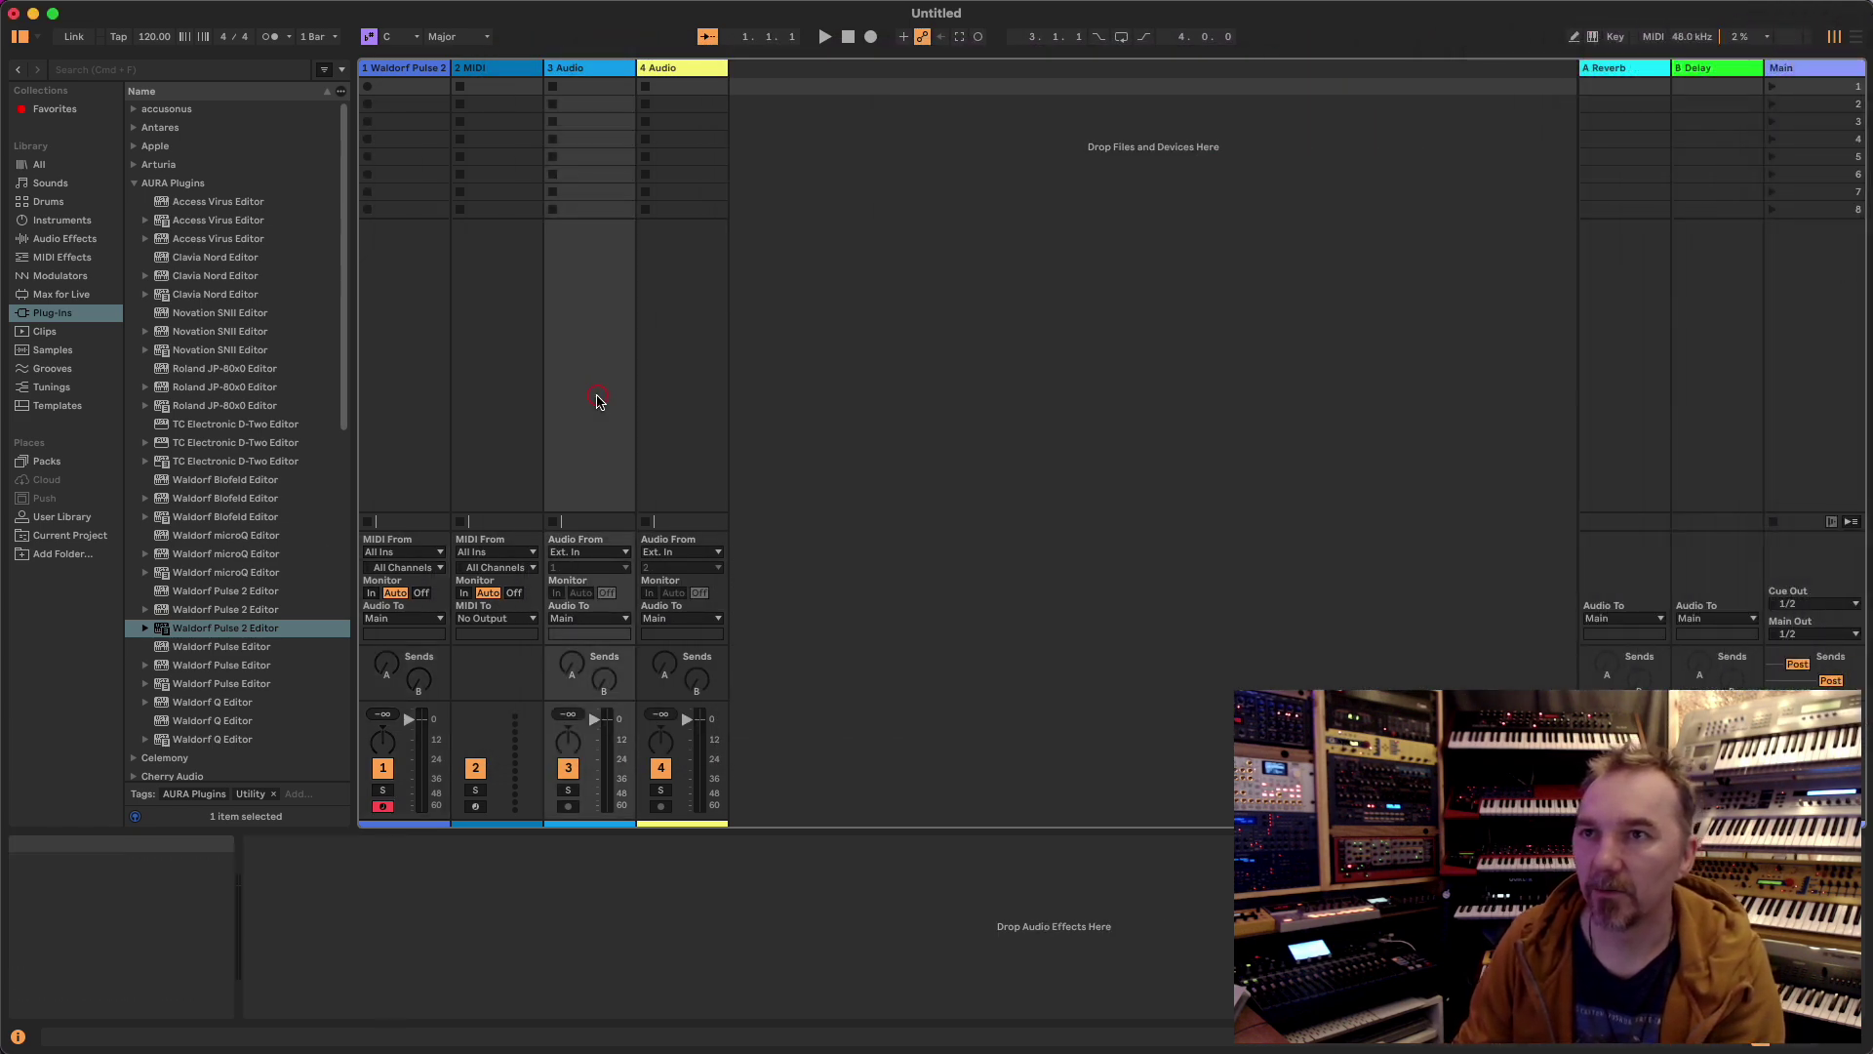
pyautogui.click(588, 552)
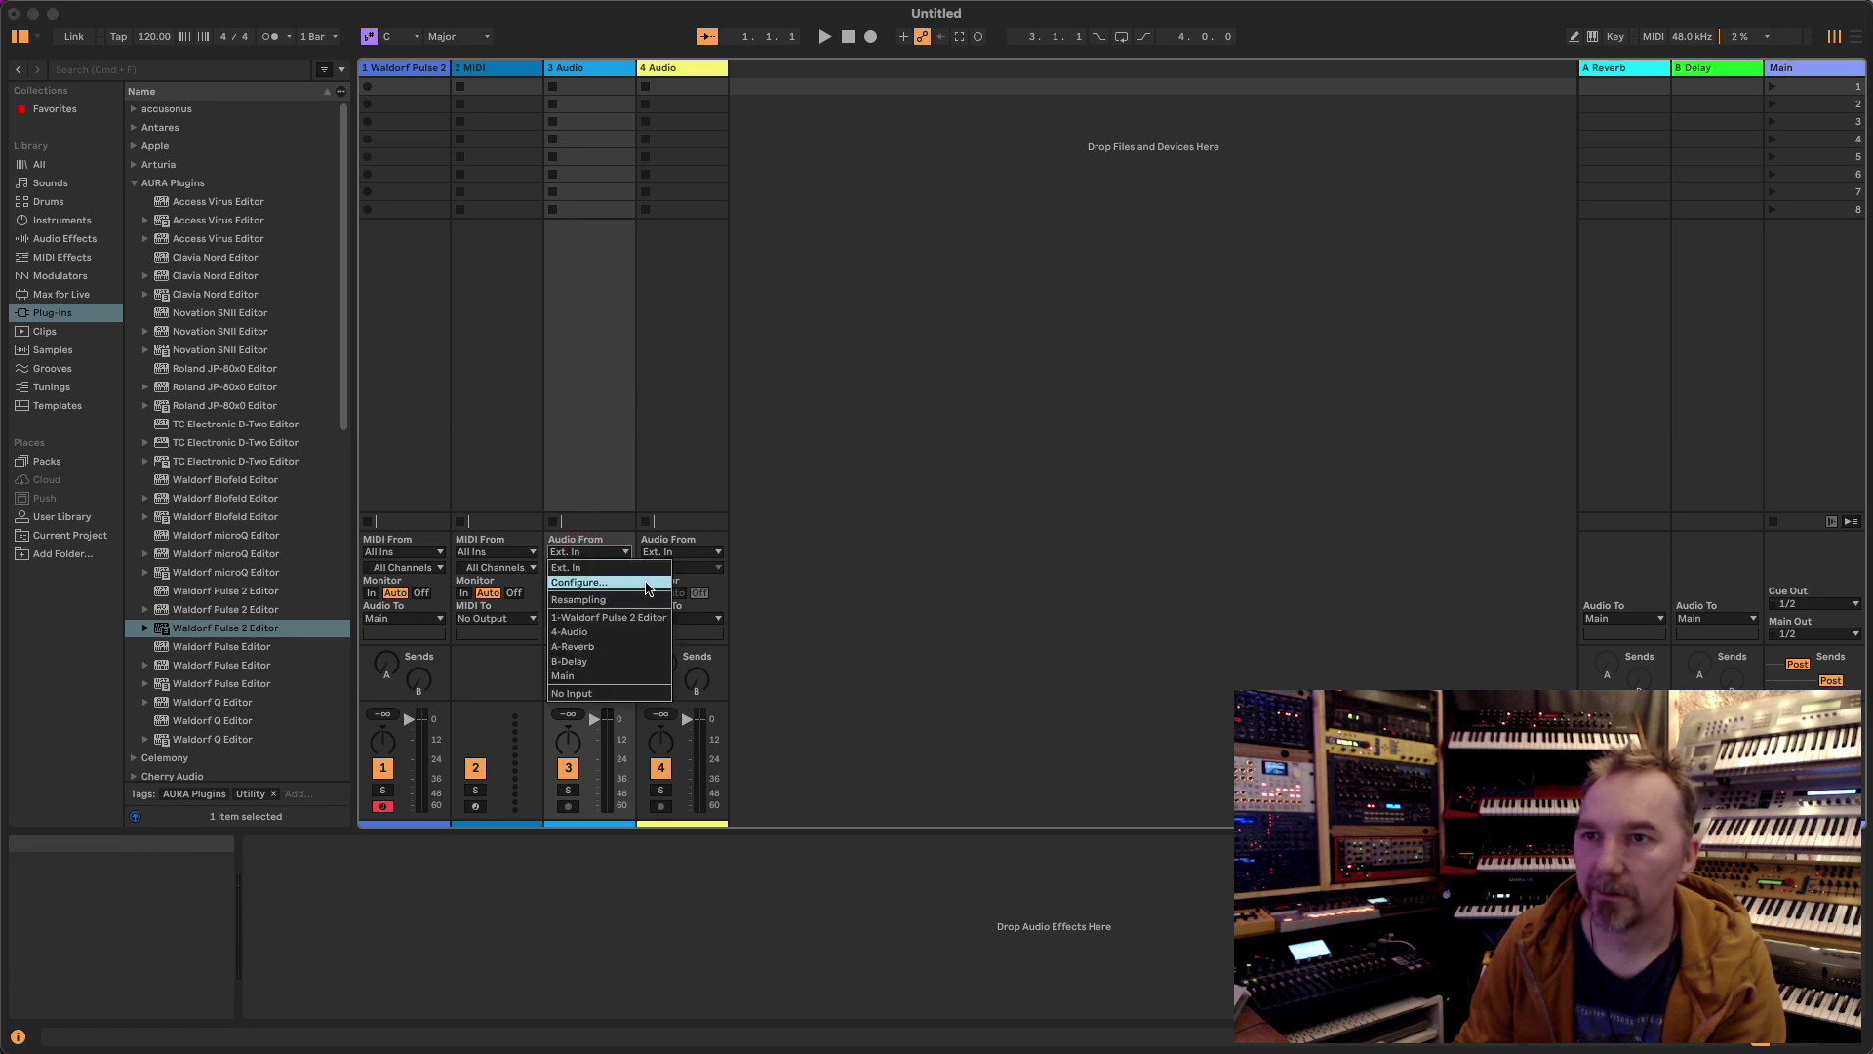
pyautogui.click(865, 482)
pyautogui.click(575, 569)
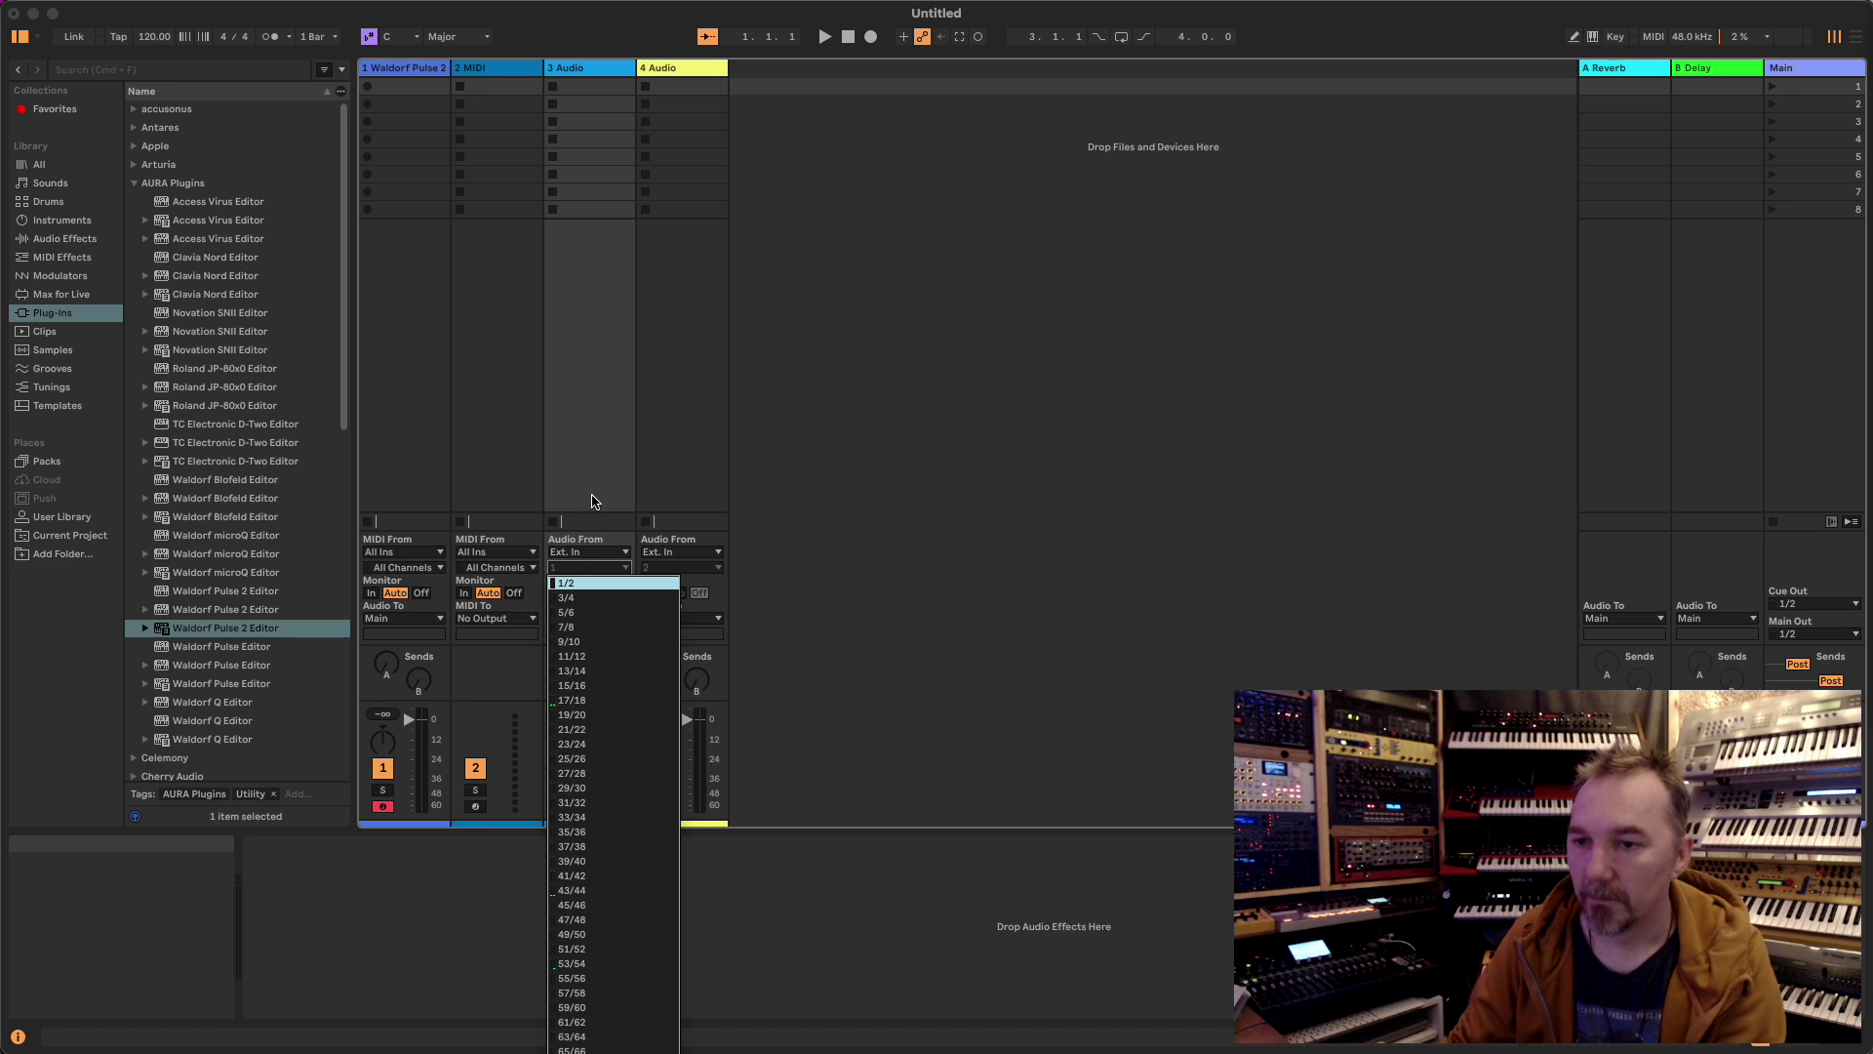
pyautogui.click(778, 455)
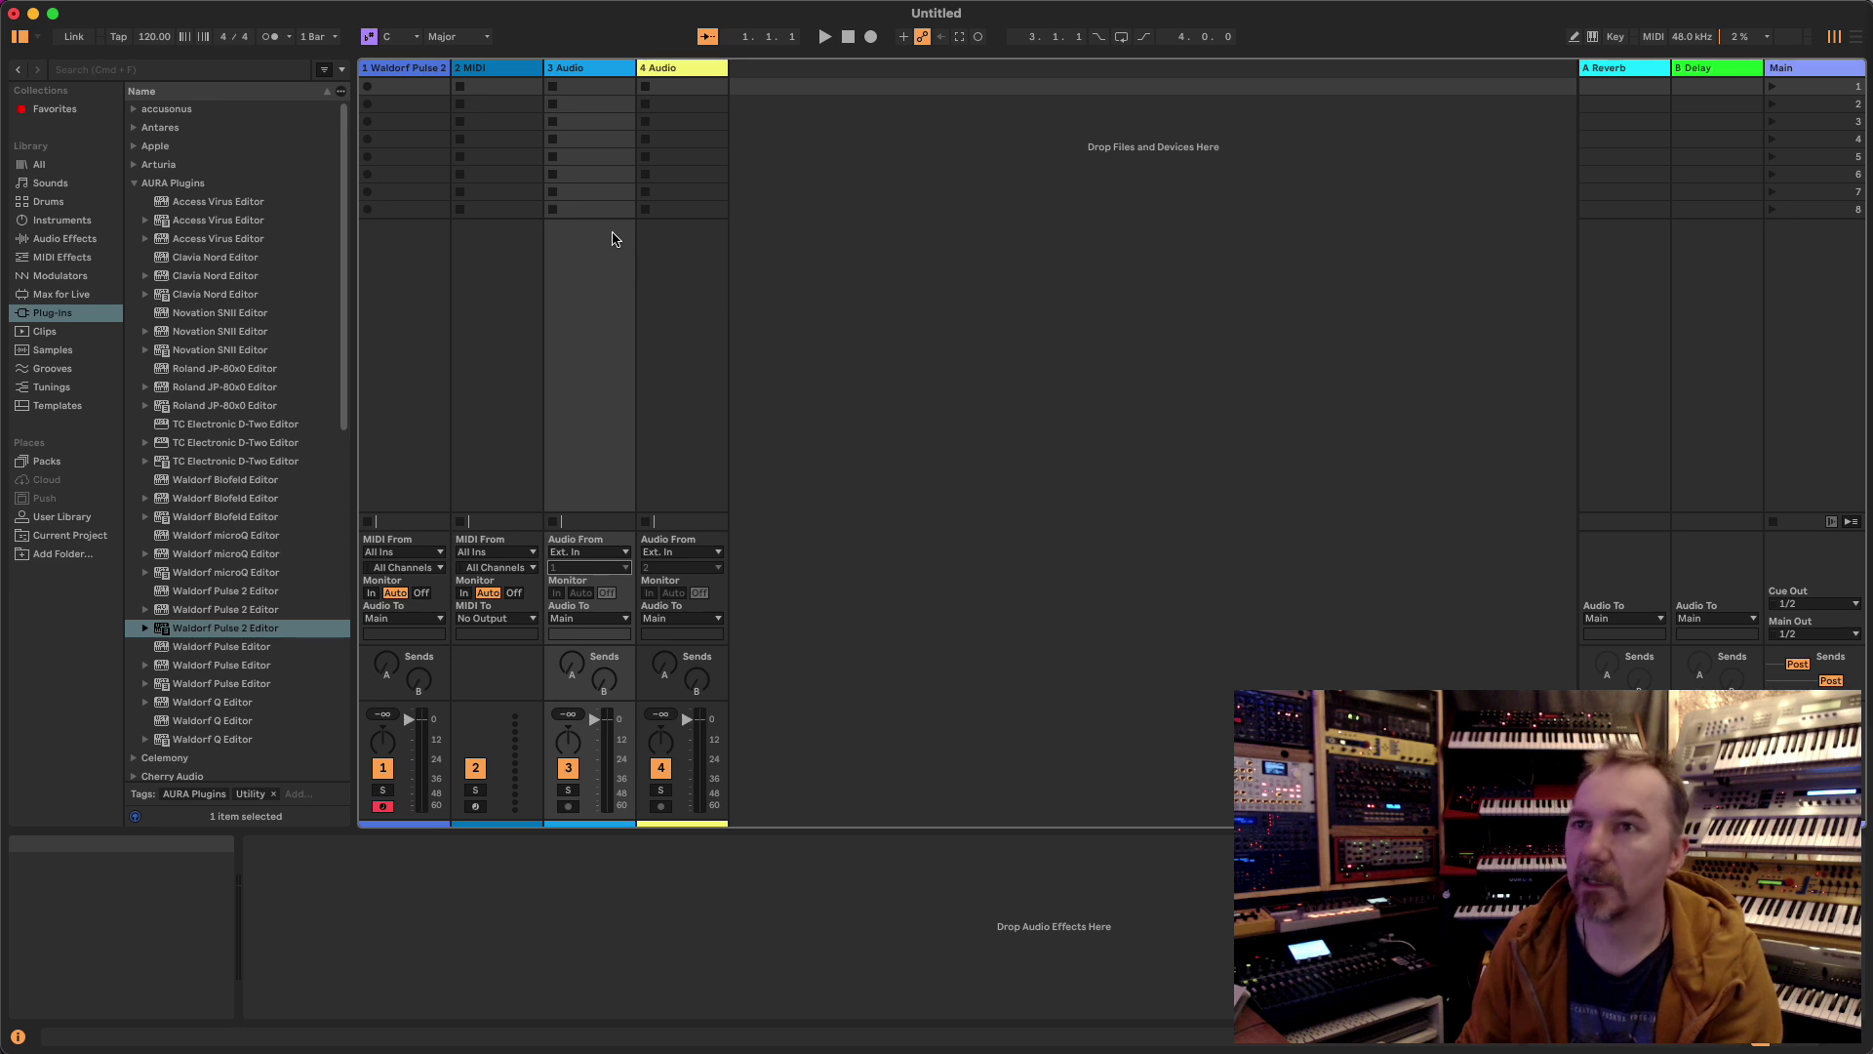
pyautogui.click(609, 567)
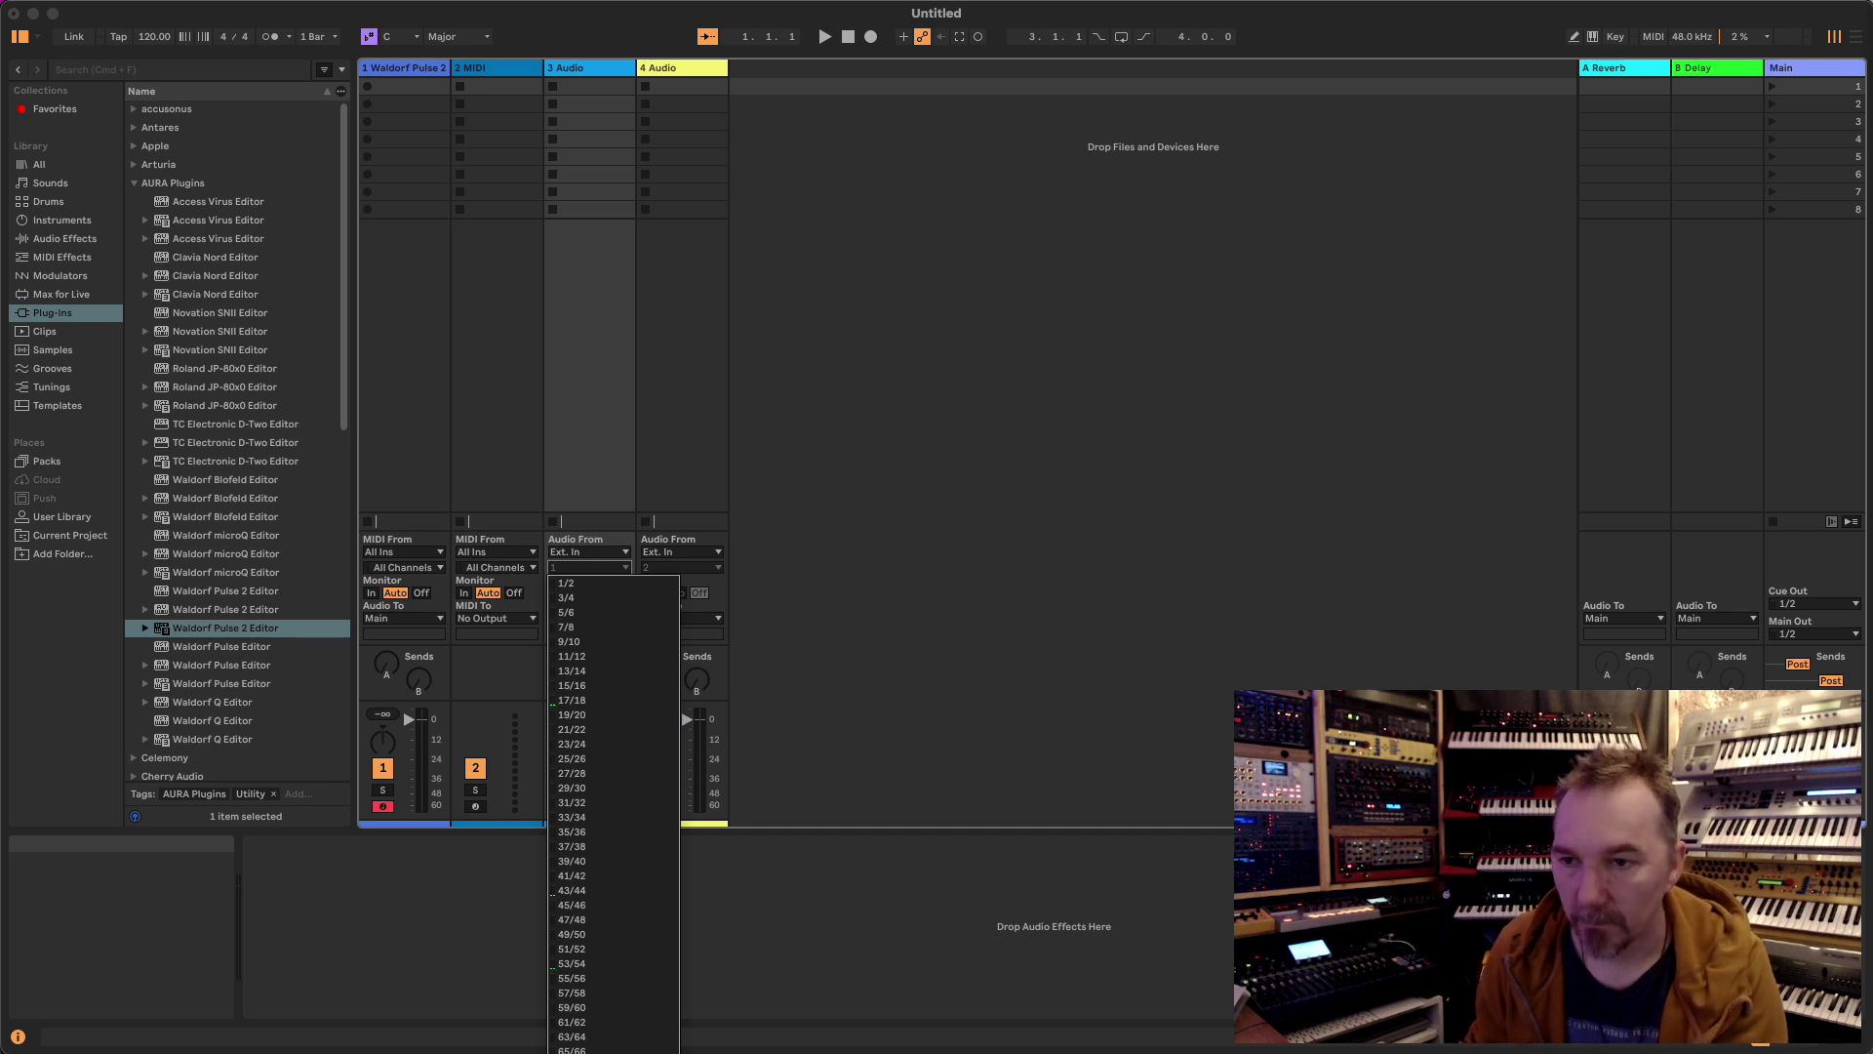
pyautogui.click(561, 615)
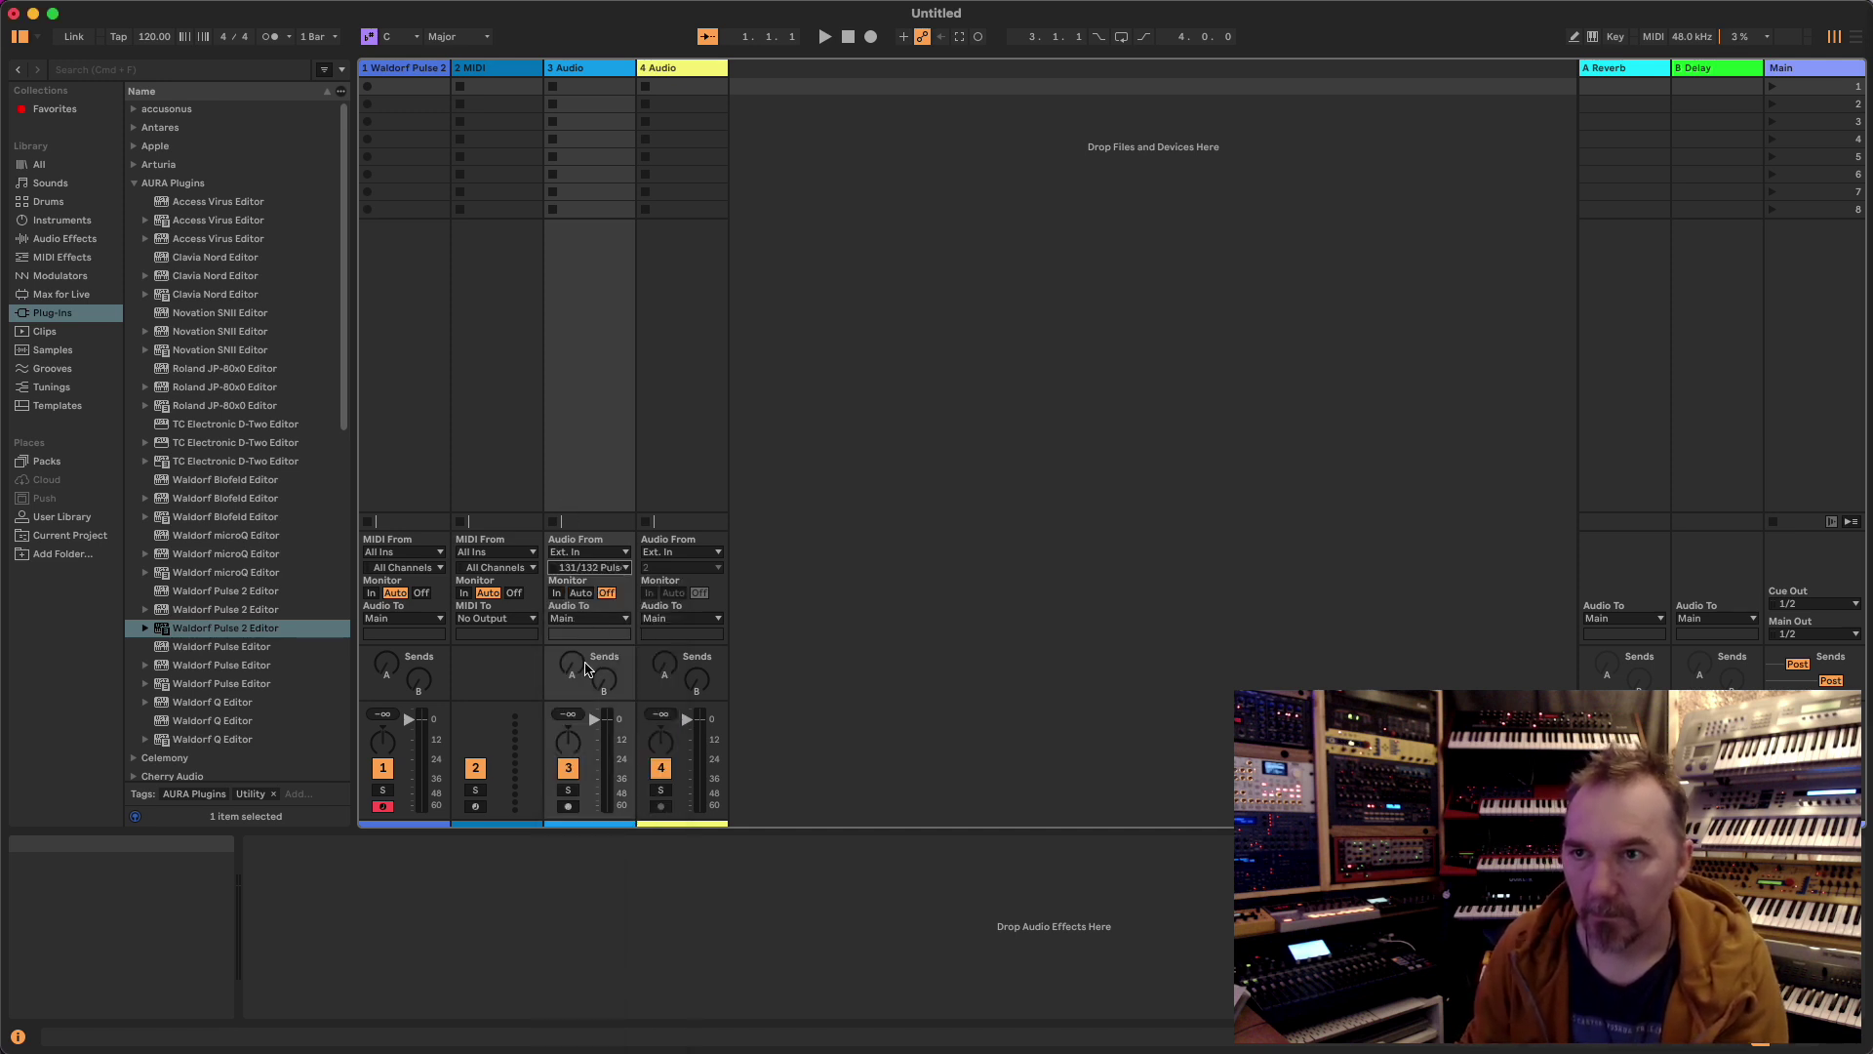
pyautogui.click(556, 592)
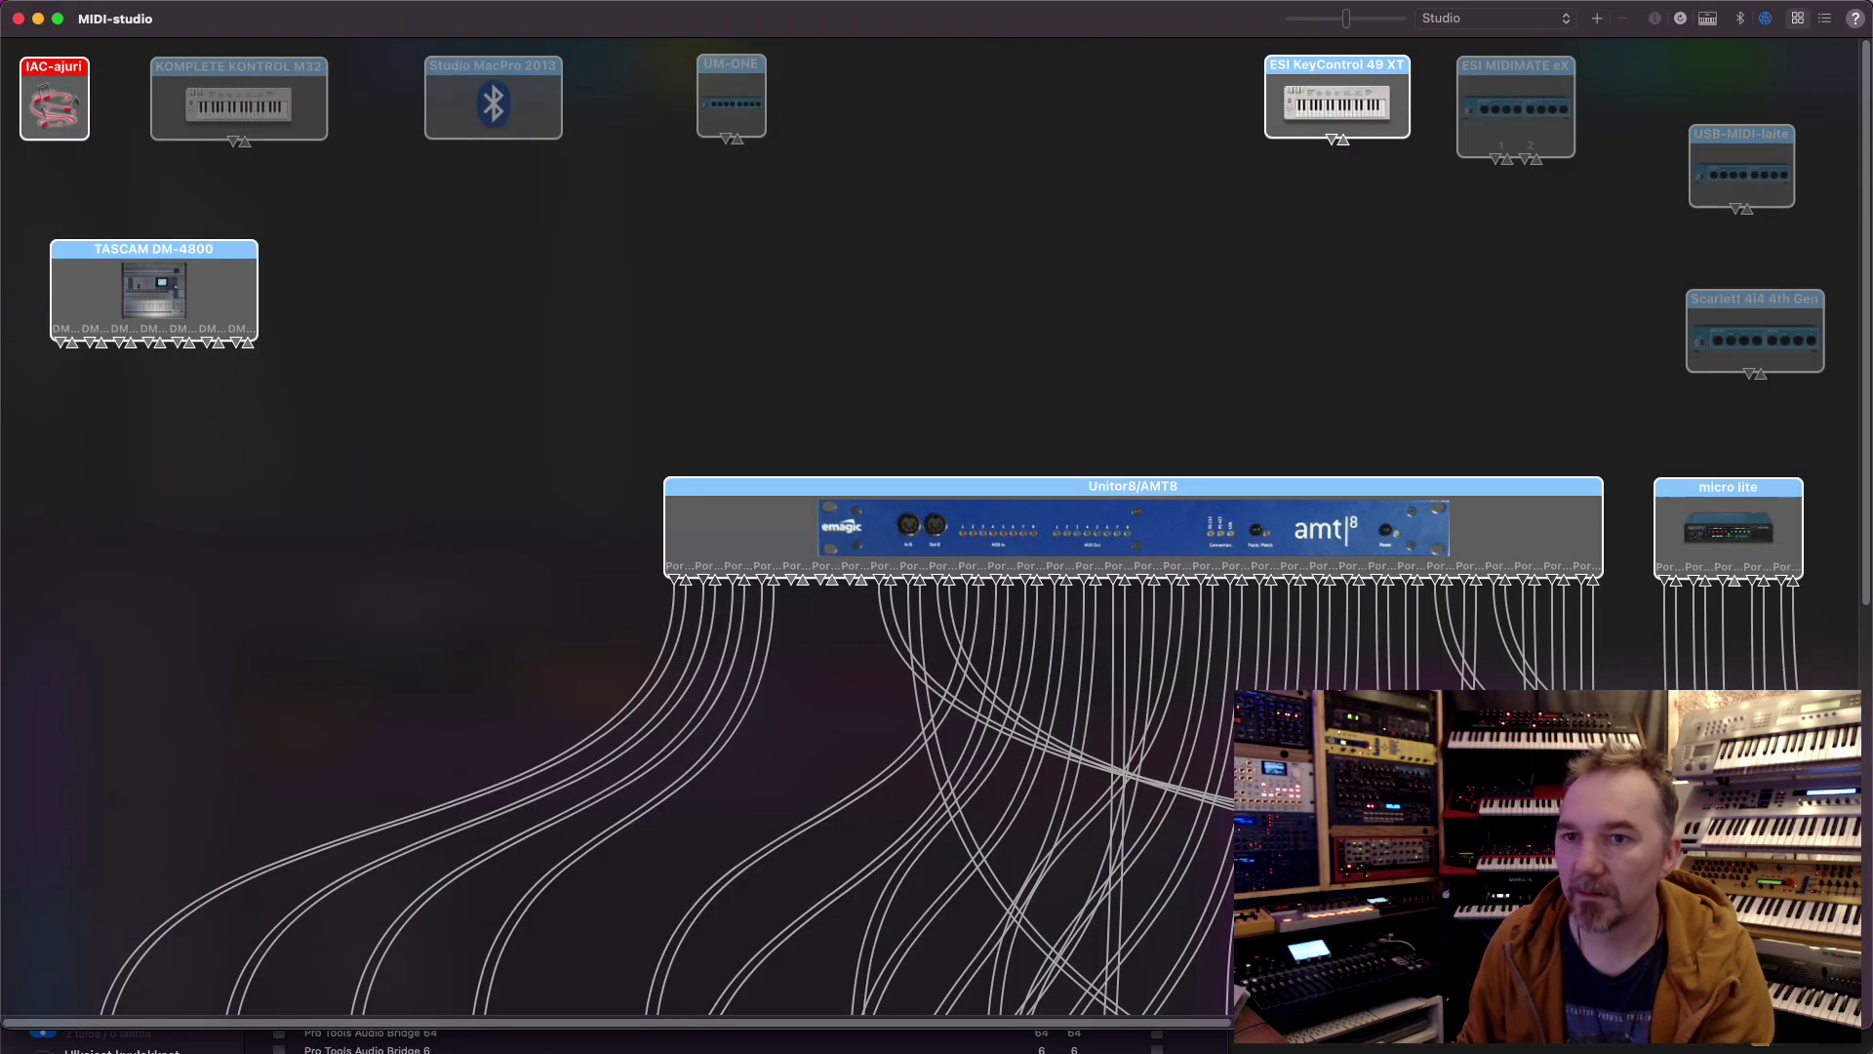
# - Examine the UA - Dante - AVB aggregate device in the macOS audio devices window and switch back to Ableton Live
pyautogui.press('super+1')
pyautogui.moveTo(532, 539); pyautogui.dragTo(572, 107)
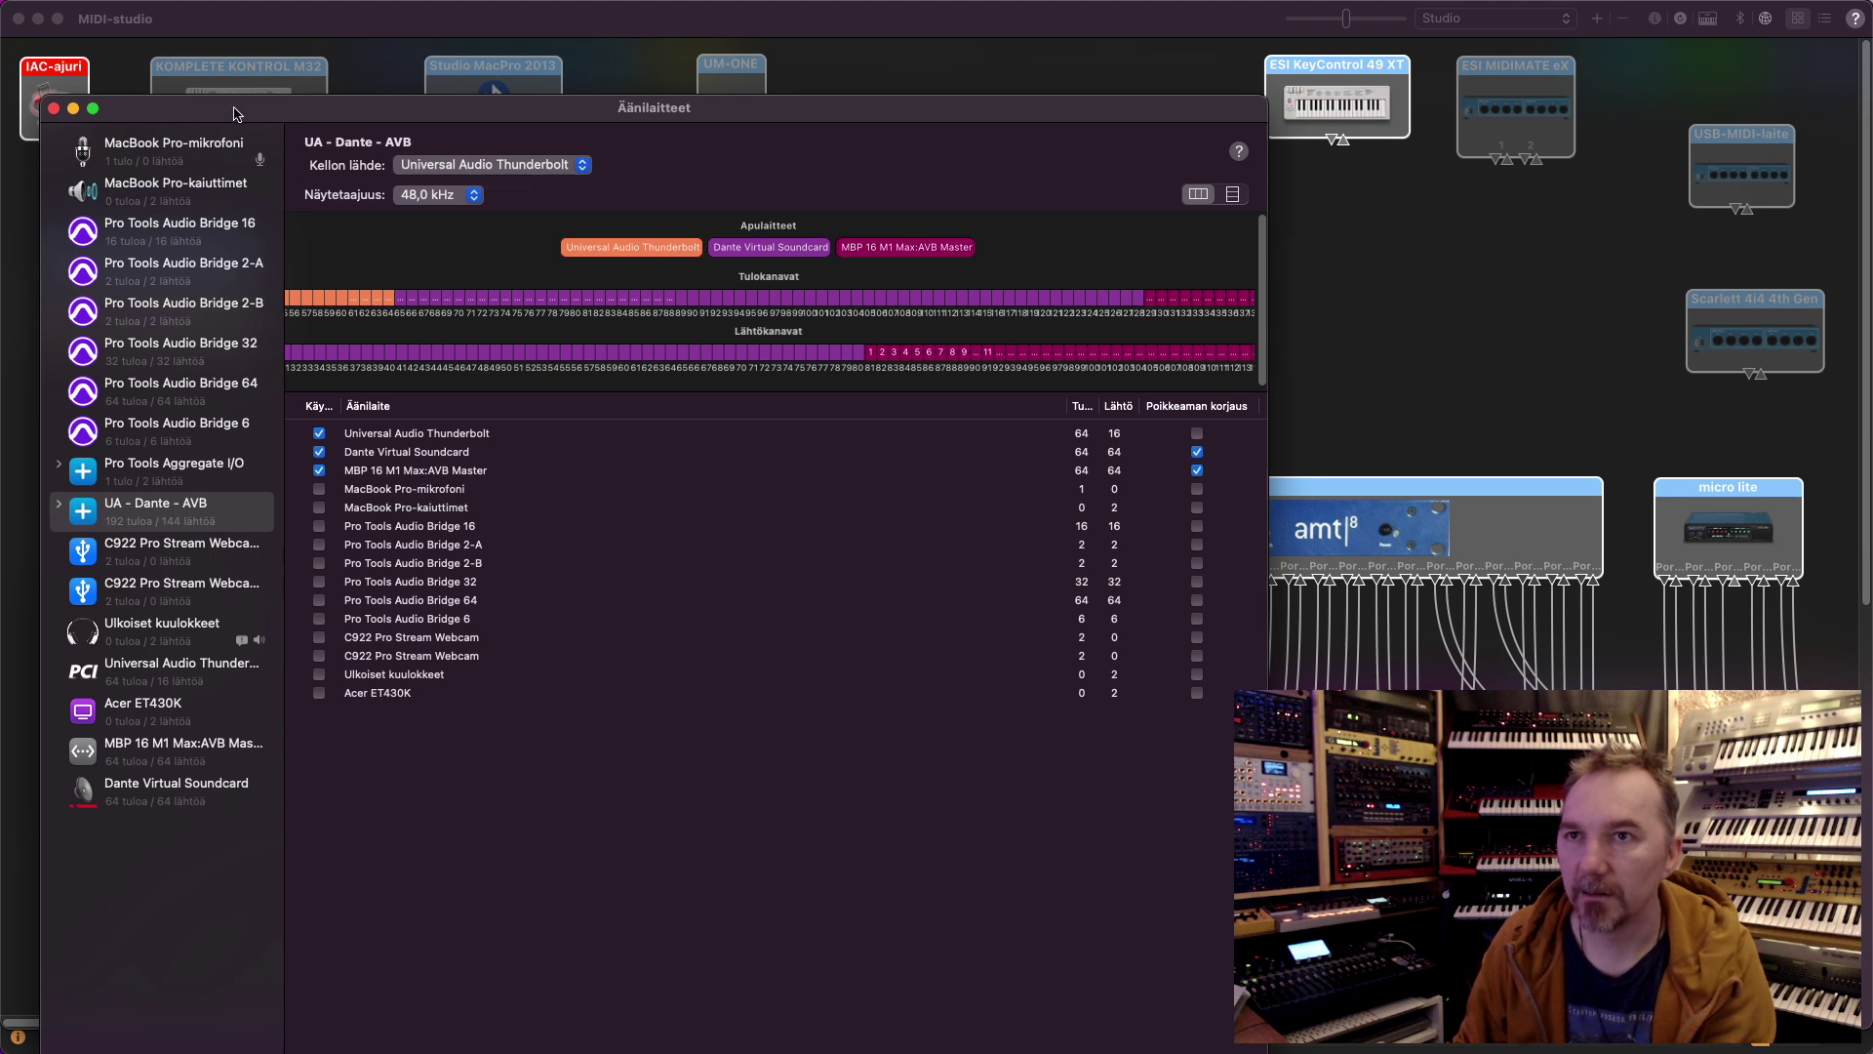
pyautogui.moveTo(889, 112); pyautogui.dragTo(839, 995)
pyautogui.click(1112, 278)
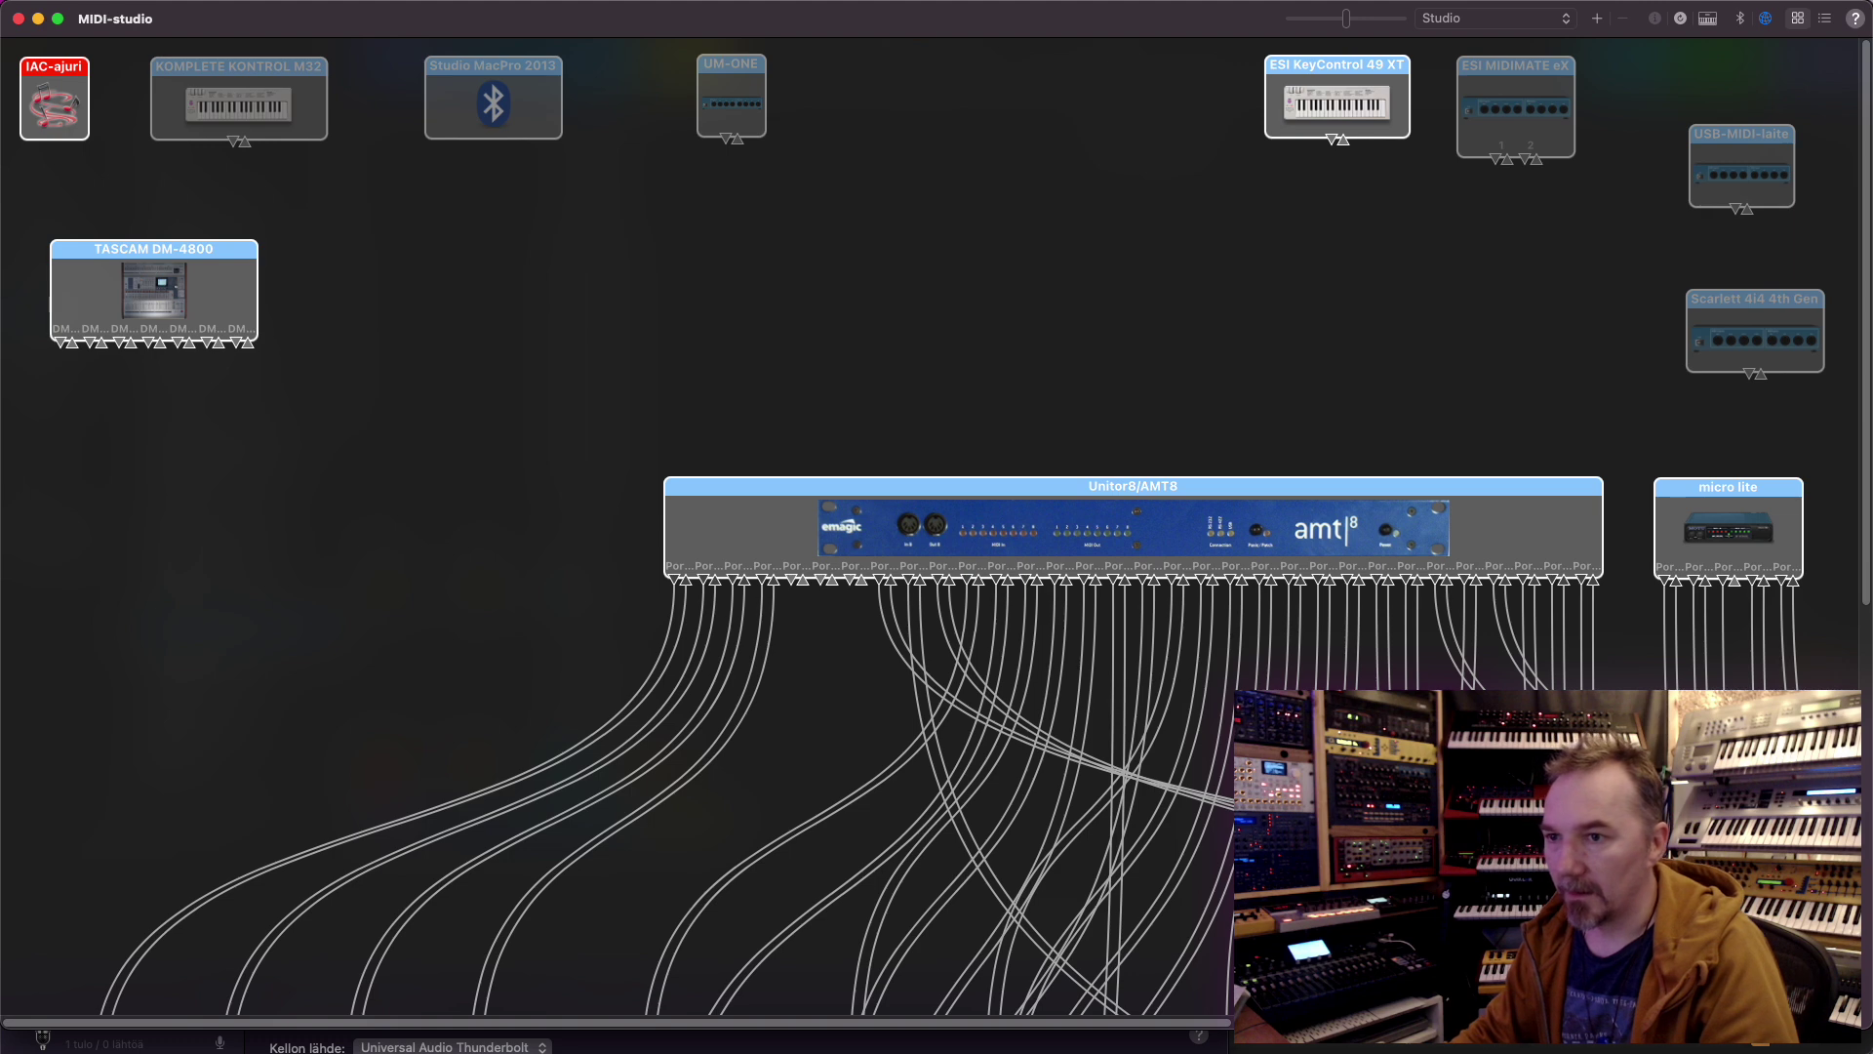
pyautogui.click(43, 1036)
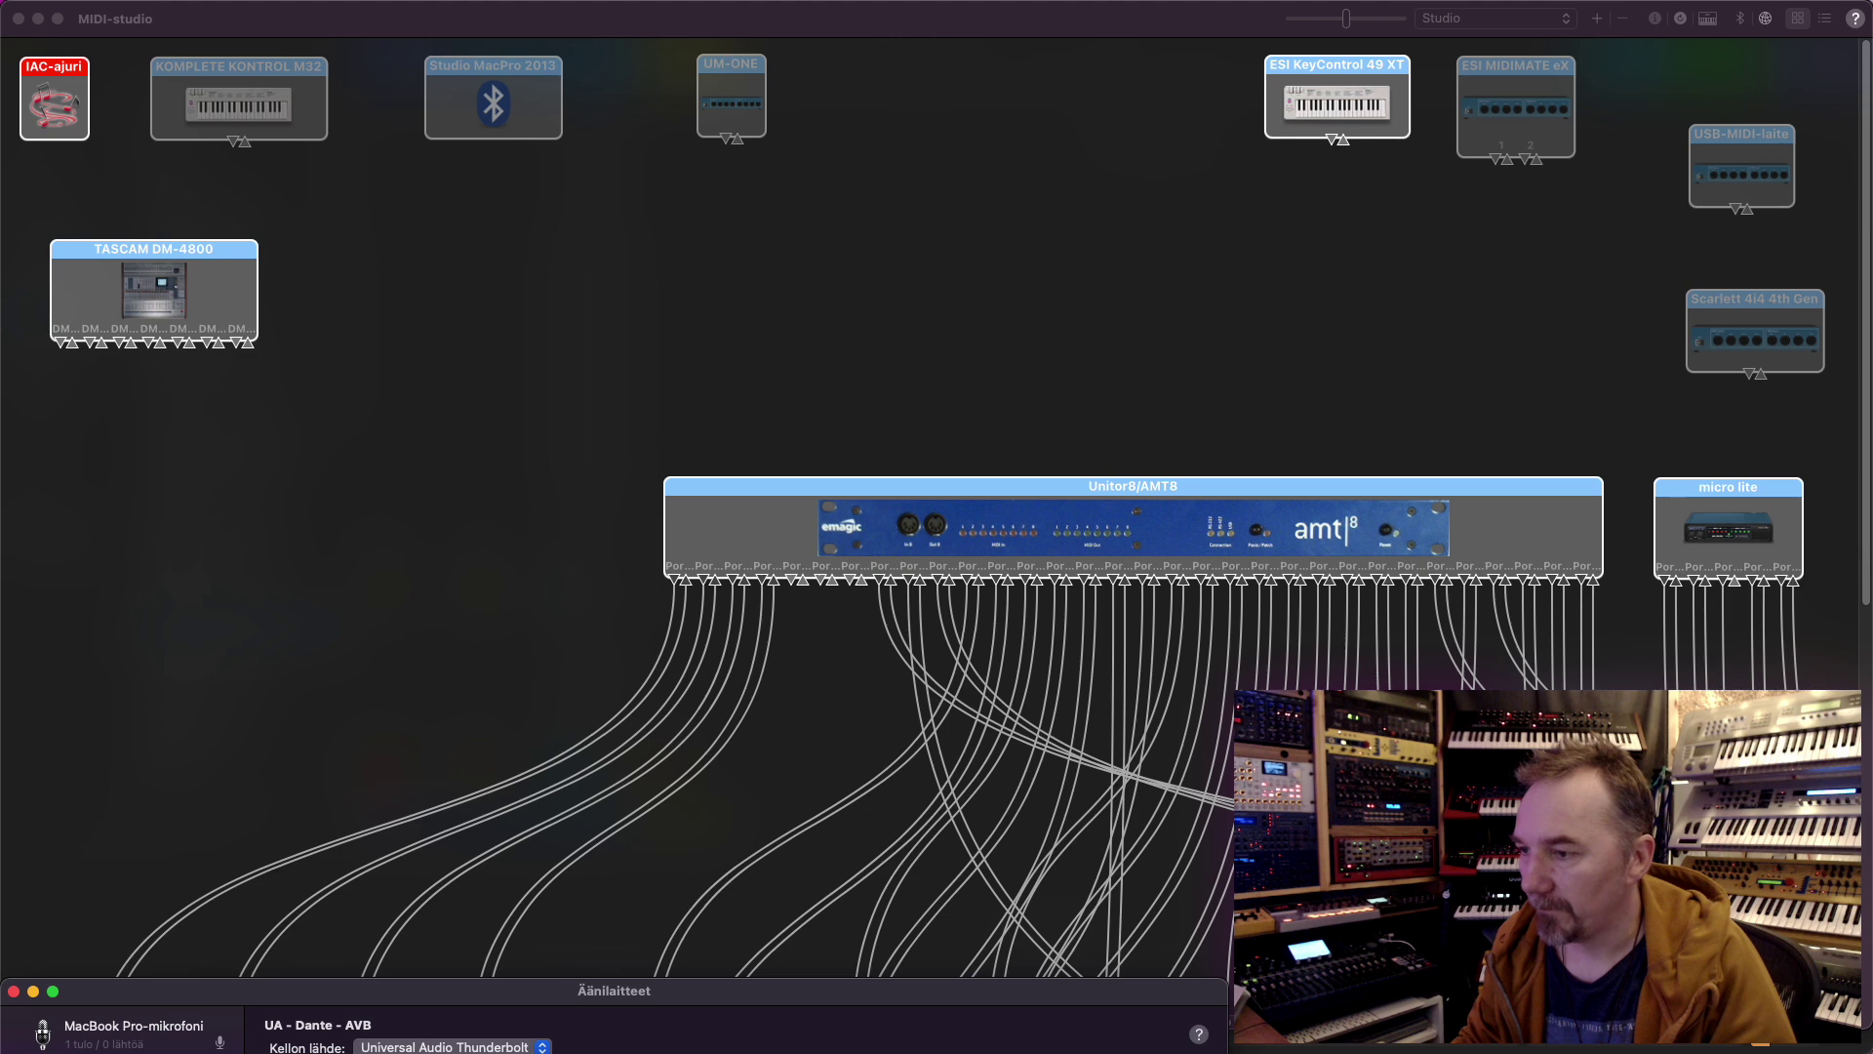
pyautogui.press('super+Tab')
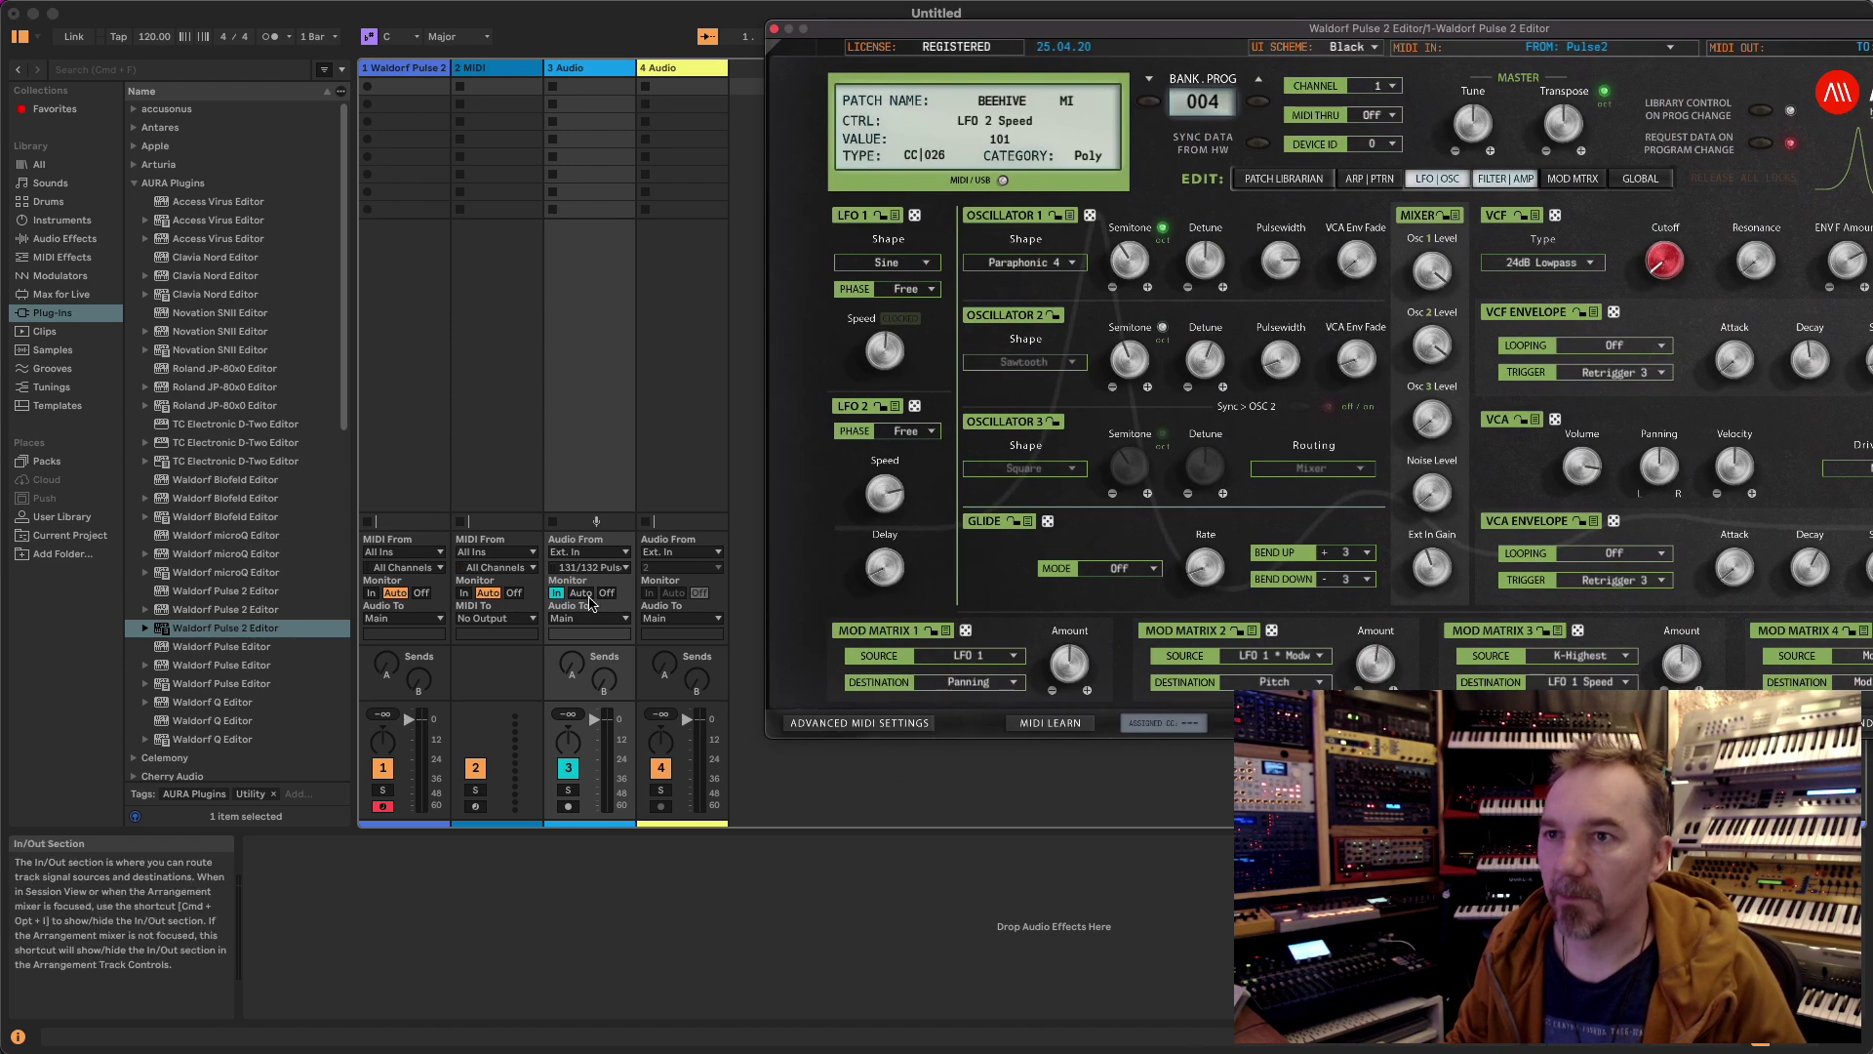
# - Review the input channel choices of the 3 Audio track and move the editor window away from the tracks
pyautogui.click(590, 567)
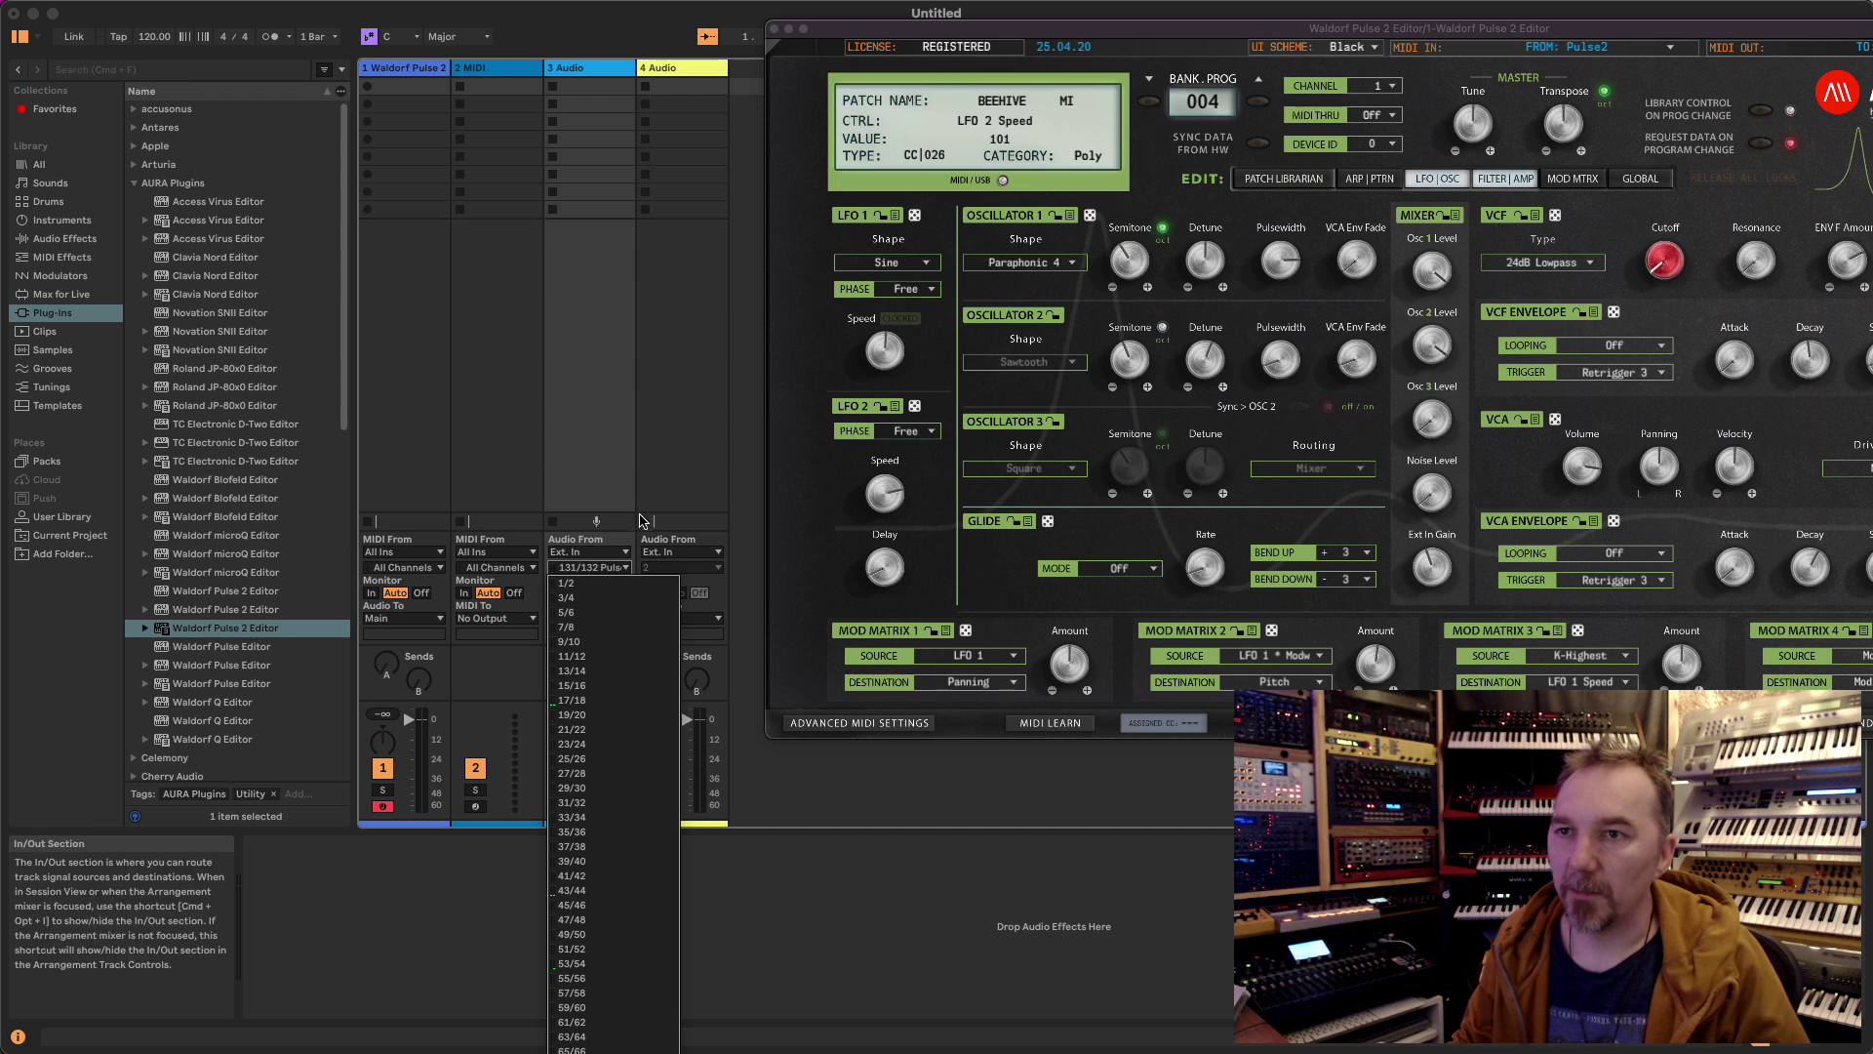
pyautogui.click(583, 566)
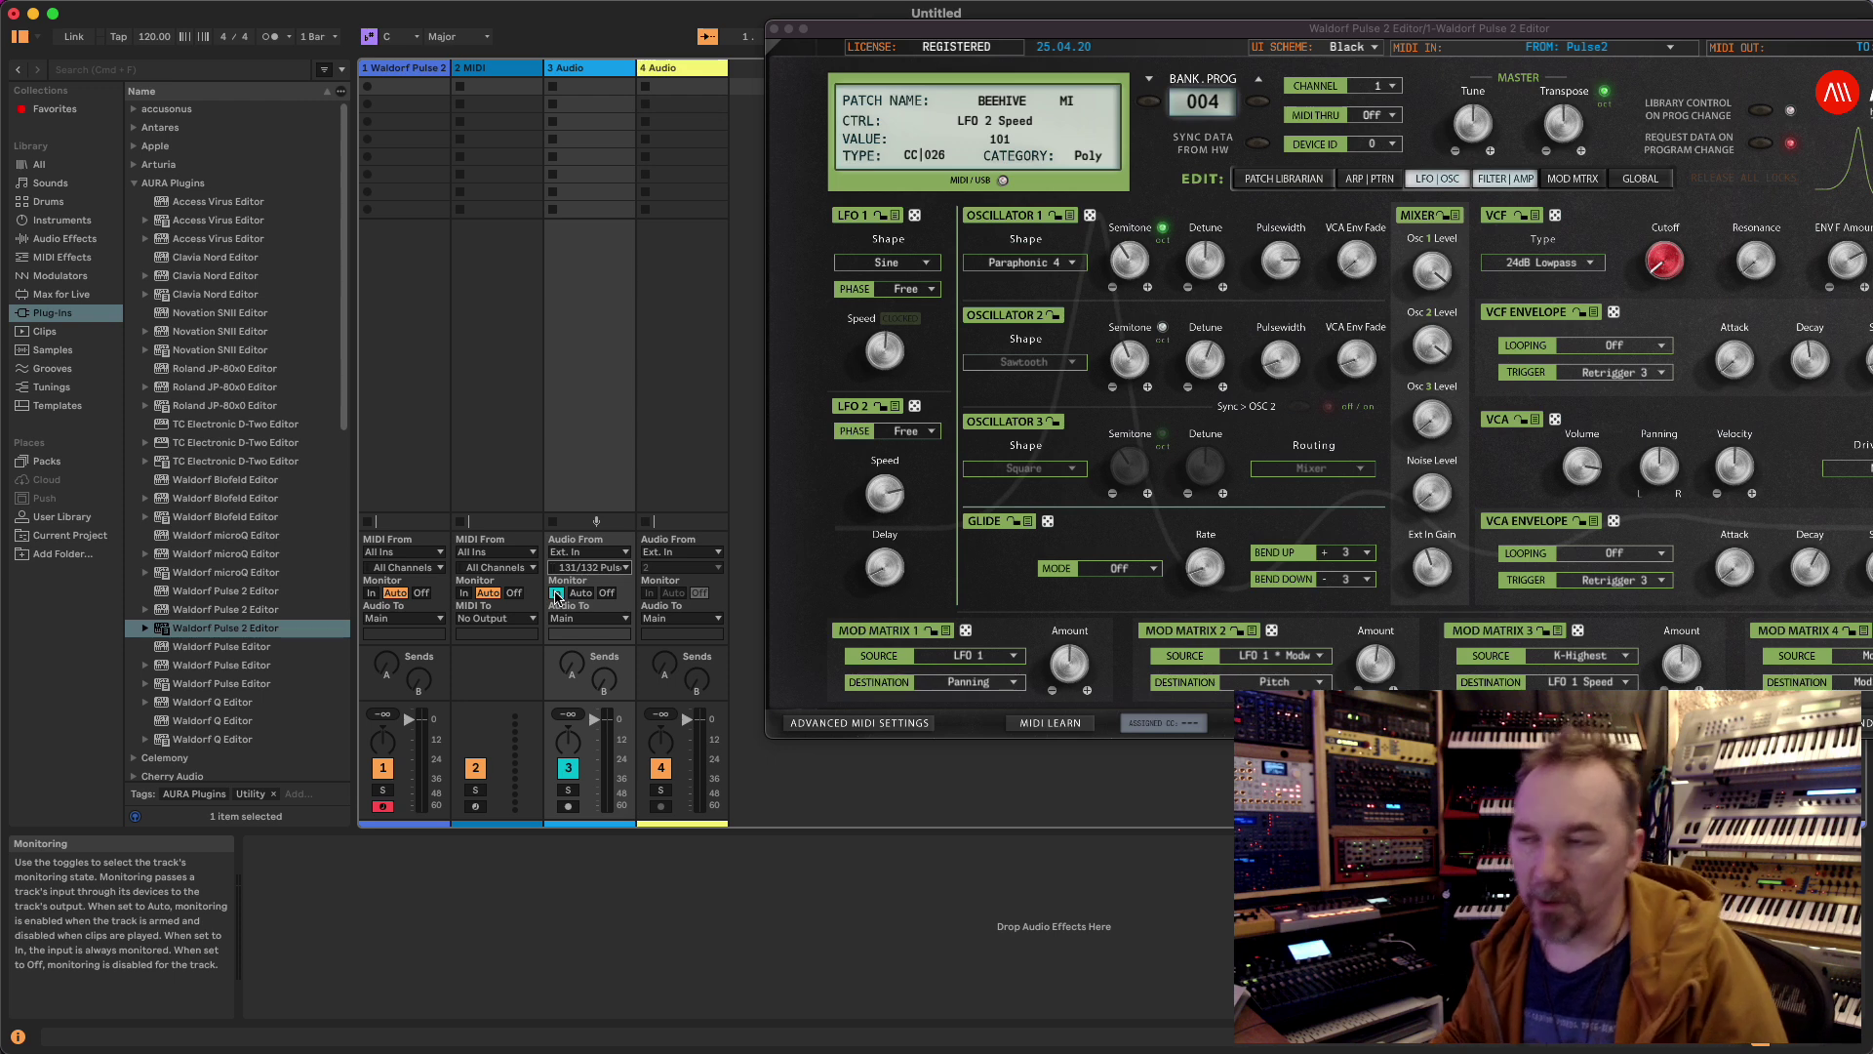
pyautogui.moveTo(992, 30); pyautogui.dragTo(1426, 10)
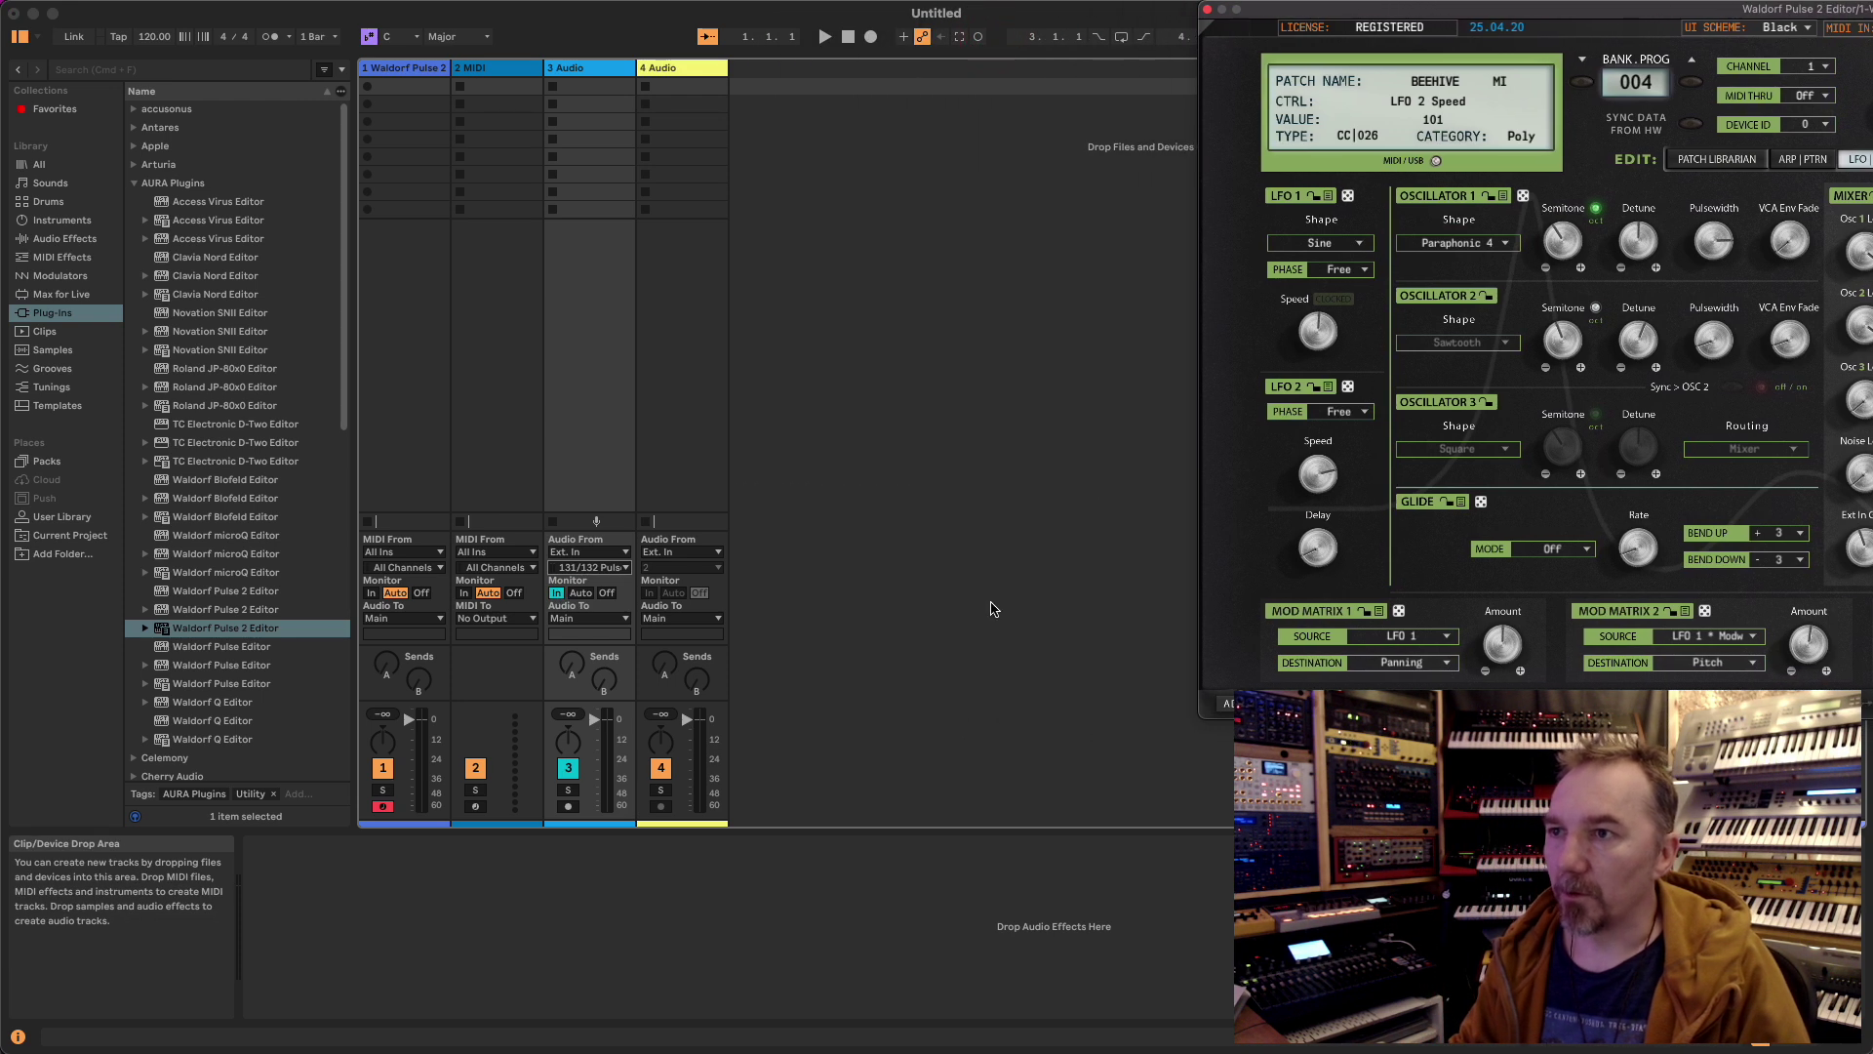
# - Insert a new MIDI track after the 4 Audio track
pyautogui.click(754, 423)
pyautogui.rightClick(771, 449)
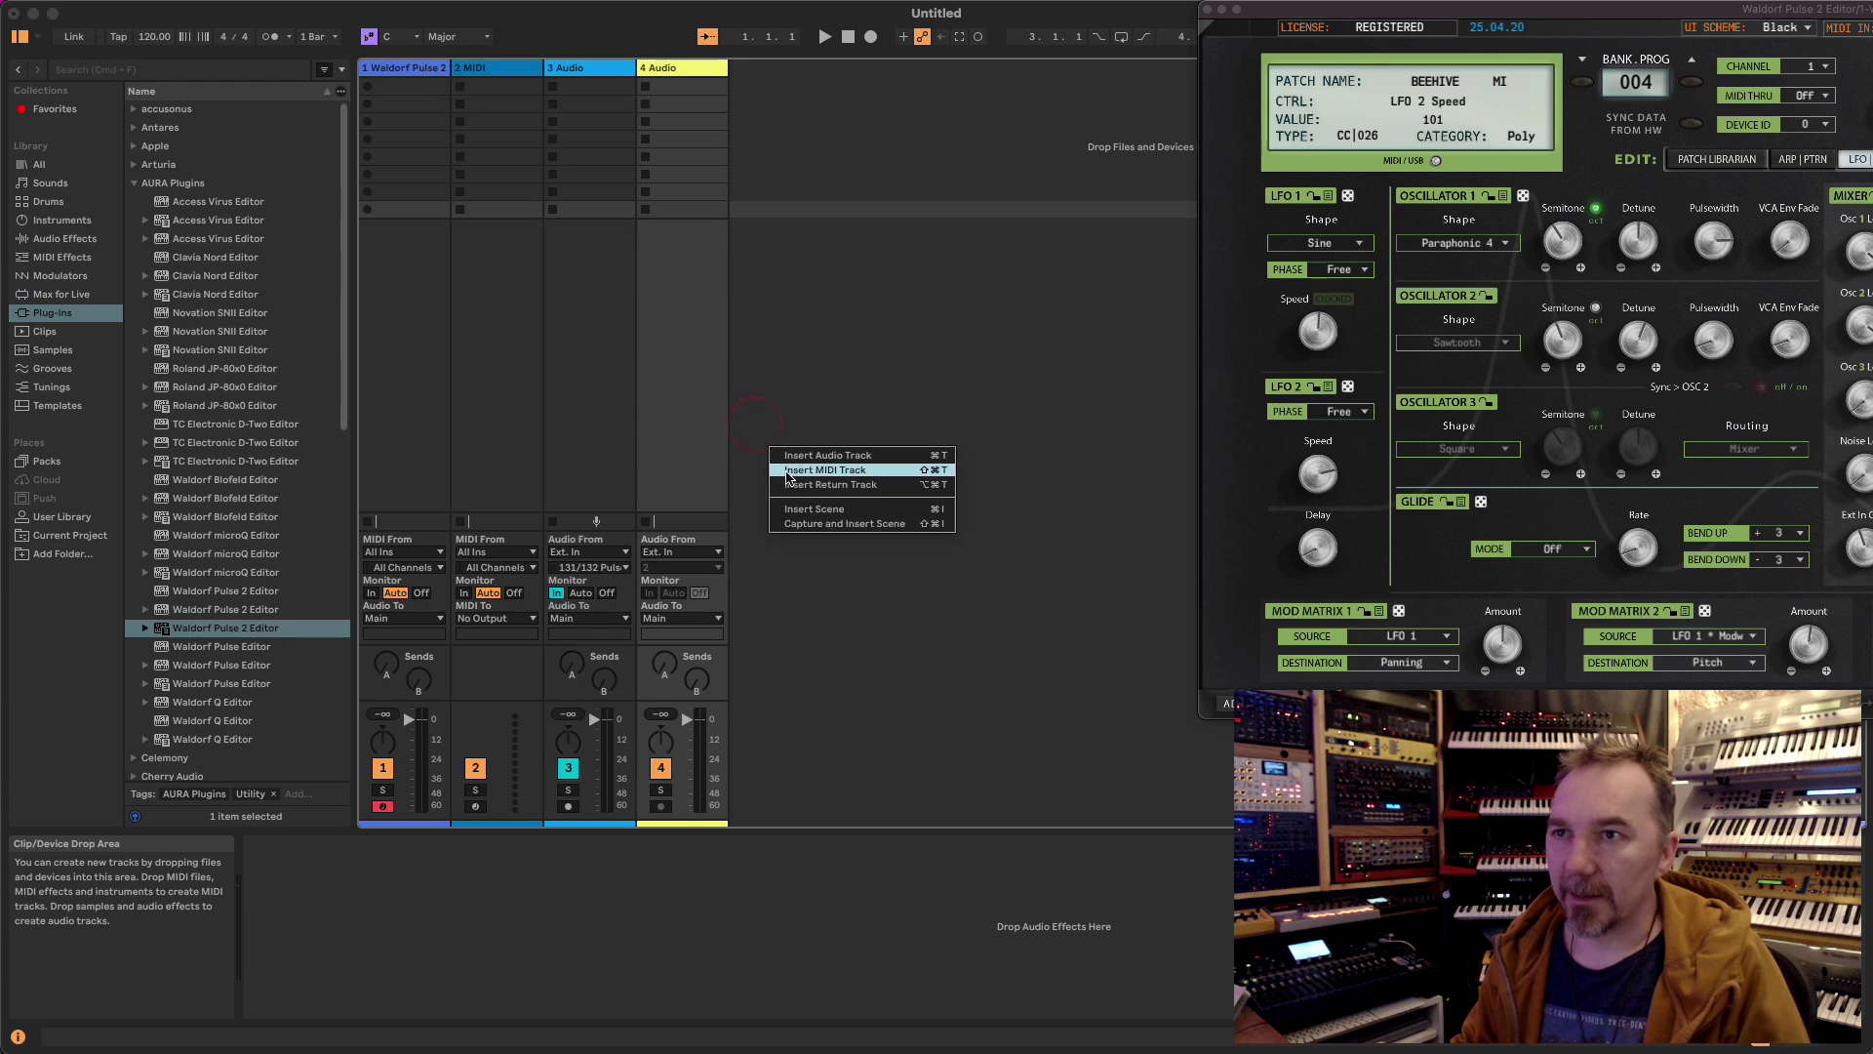
pyautogui.click(819, 470)
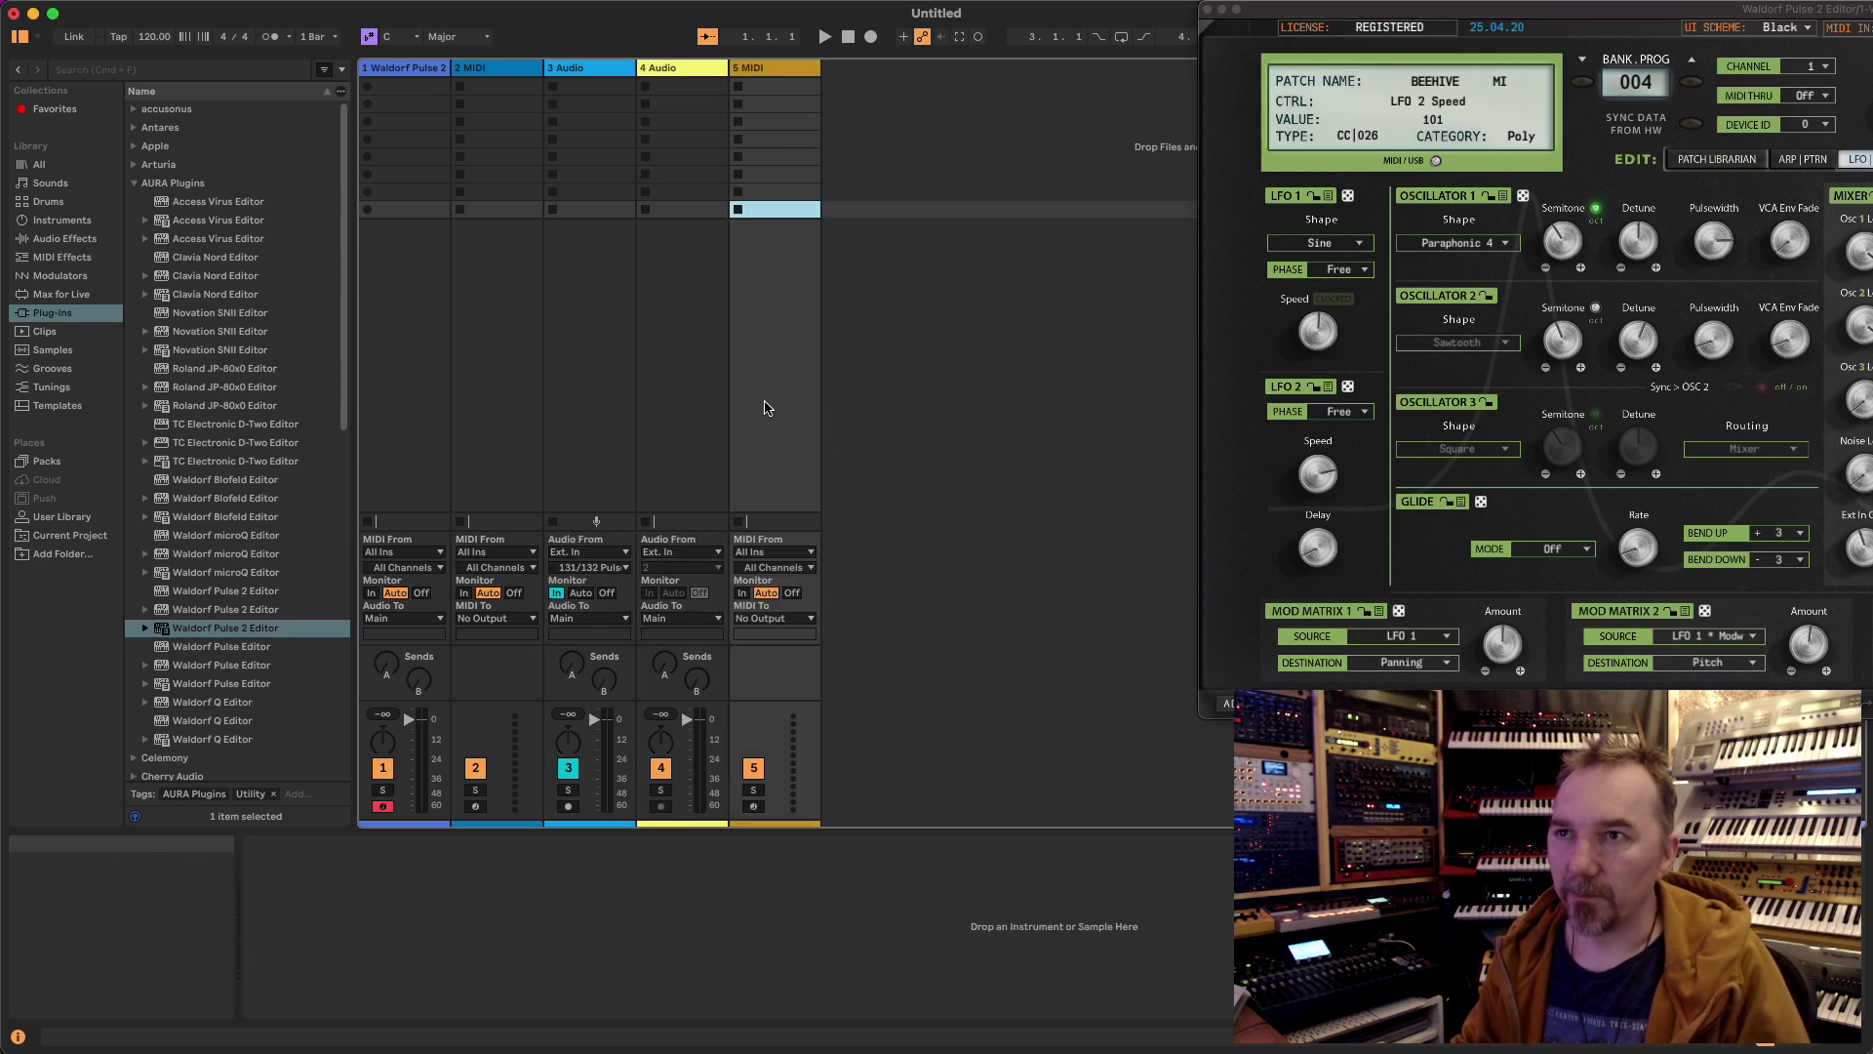
# - Open the MIDI port configuration for the new track's output, enable Sync for the Pulse2 port, and close the settings
pyautogui.click(766, 619)
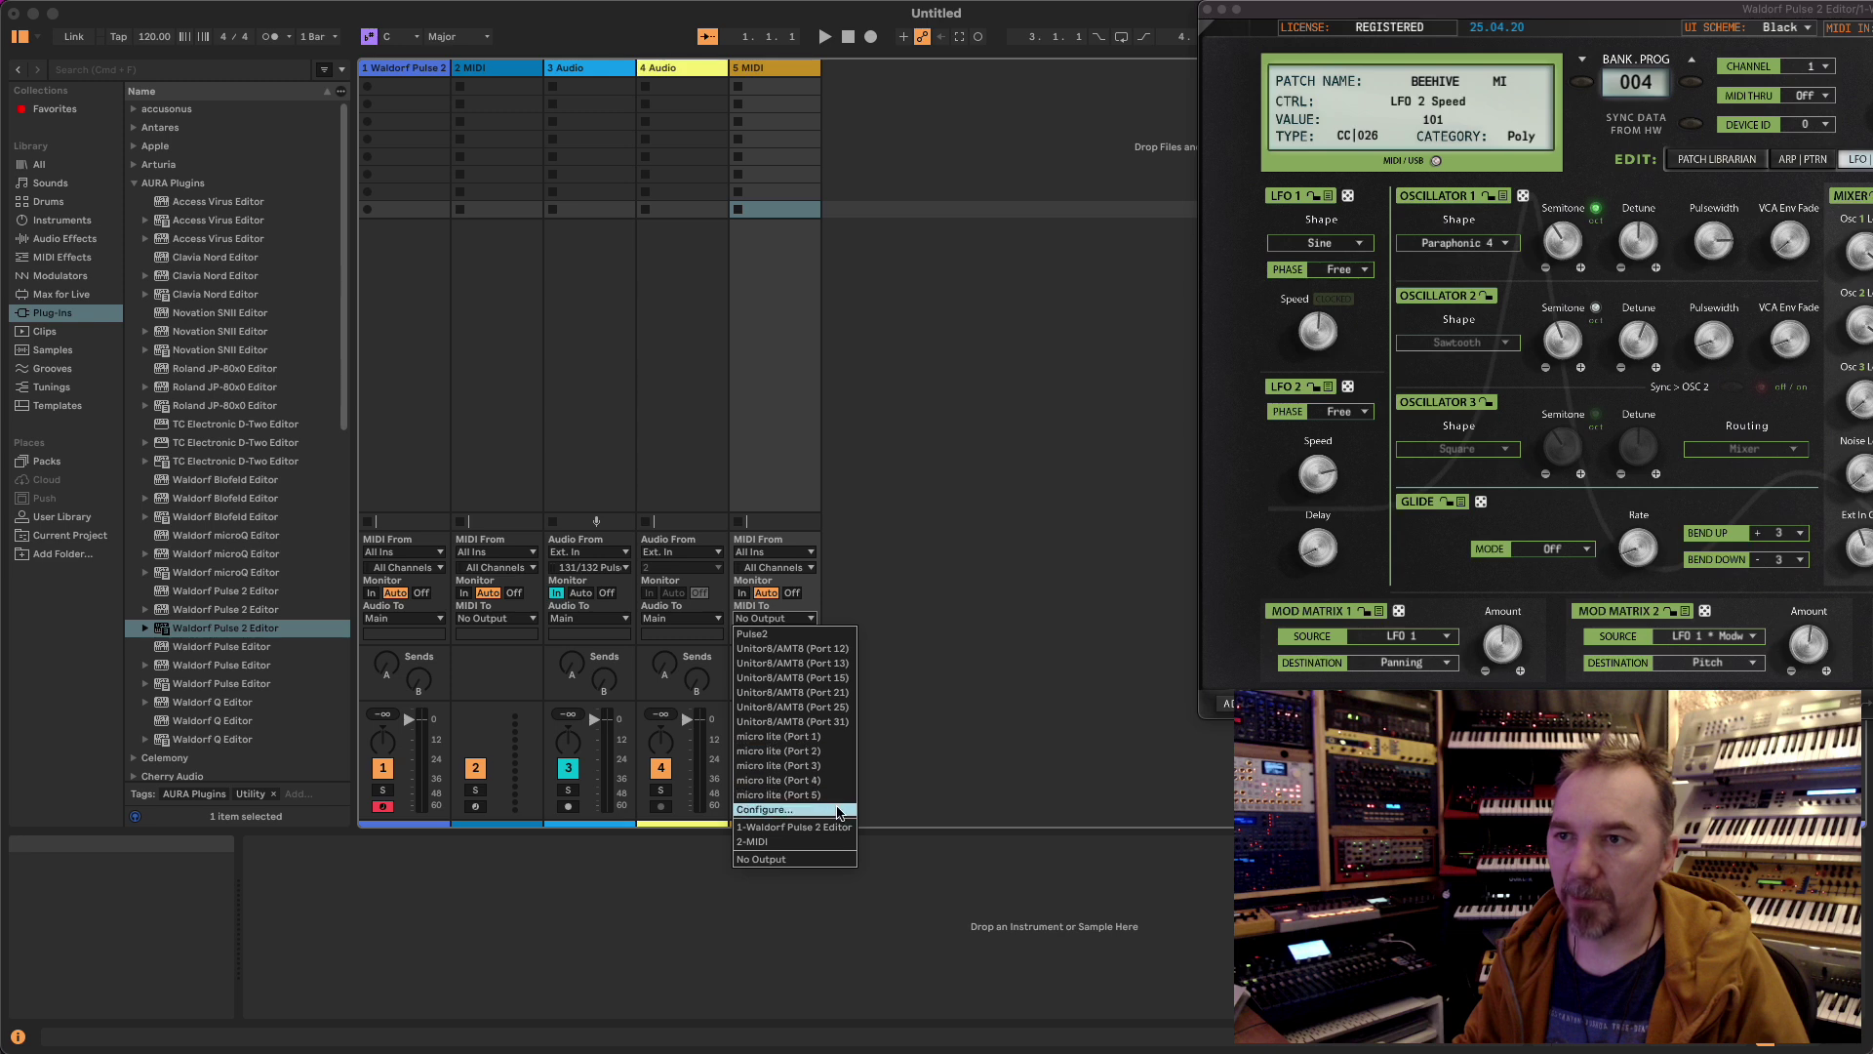
pyautogui.click(764, 809)
pyautogui.scroll(-15, 922, 743)
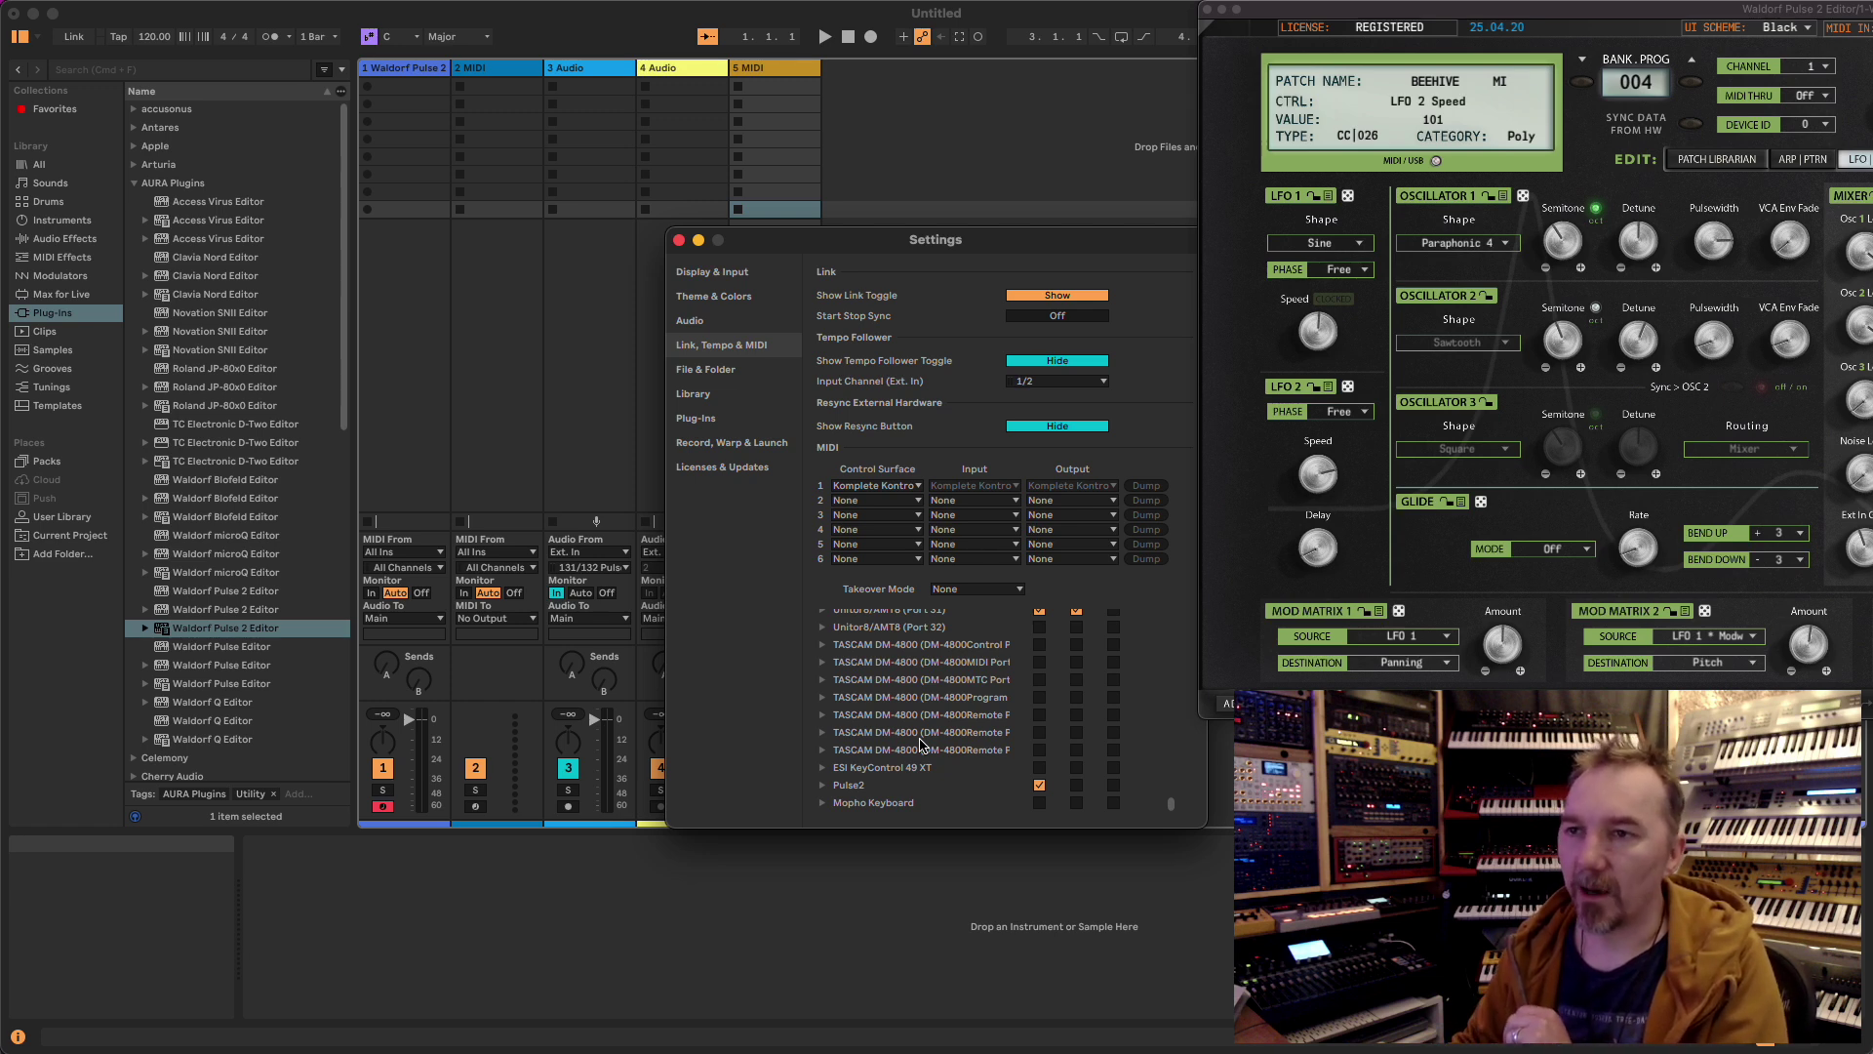
pyautogui.click(1077, 784)
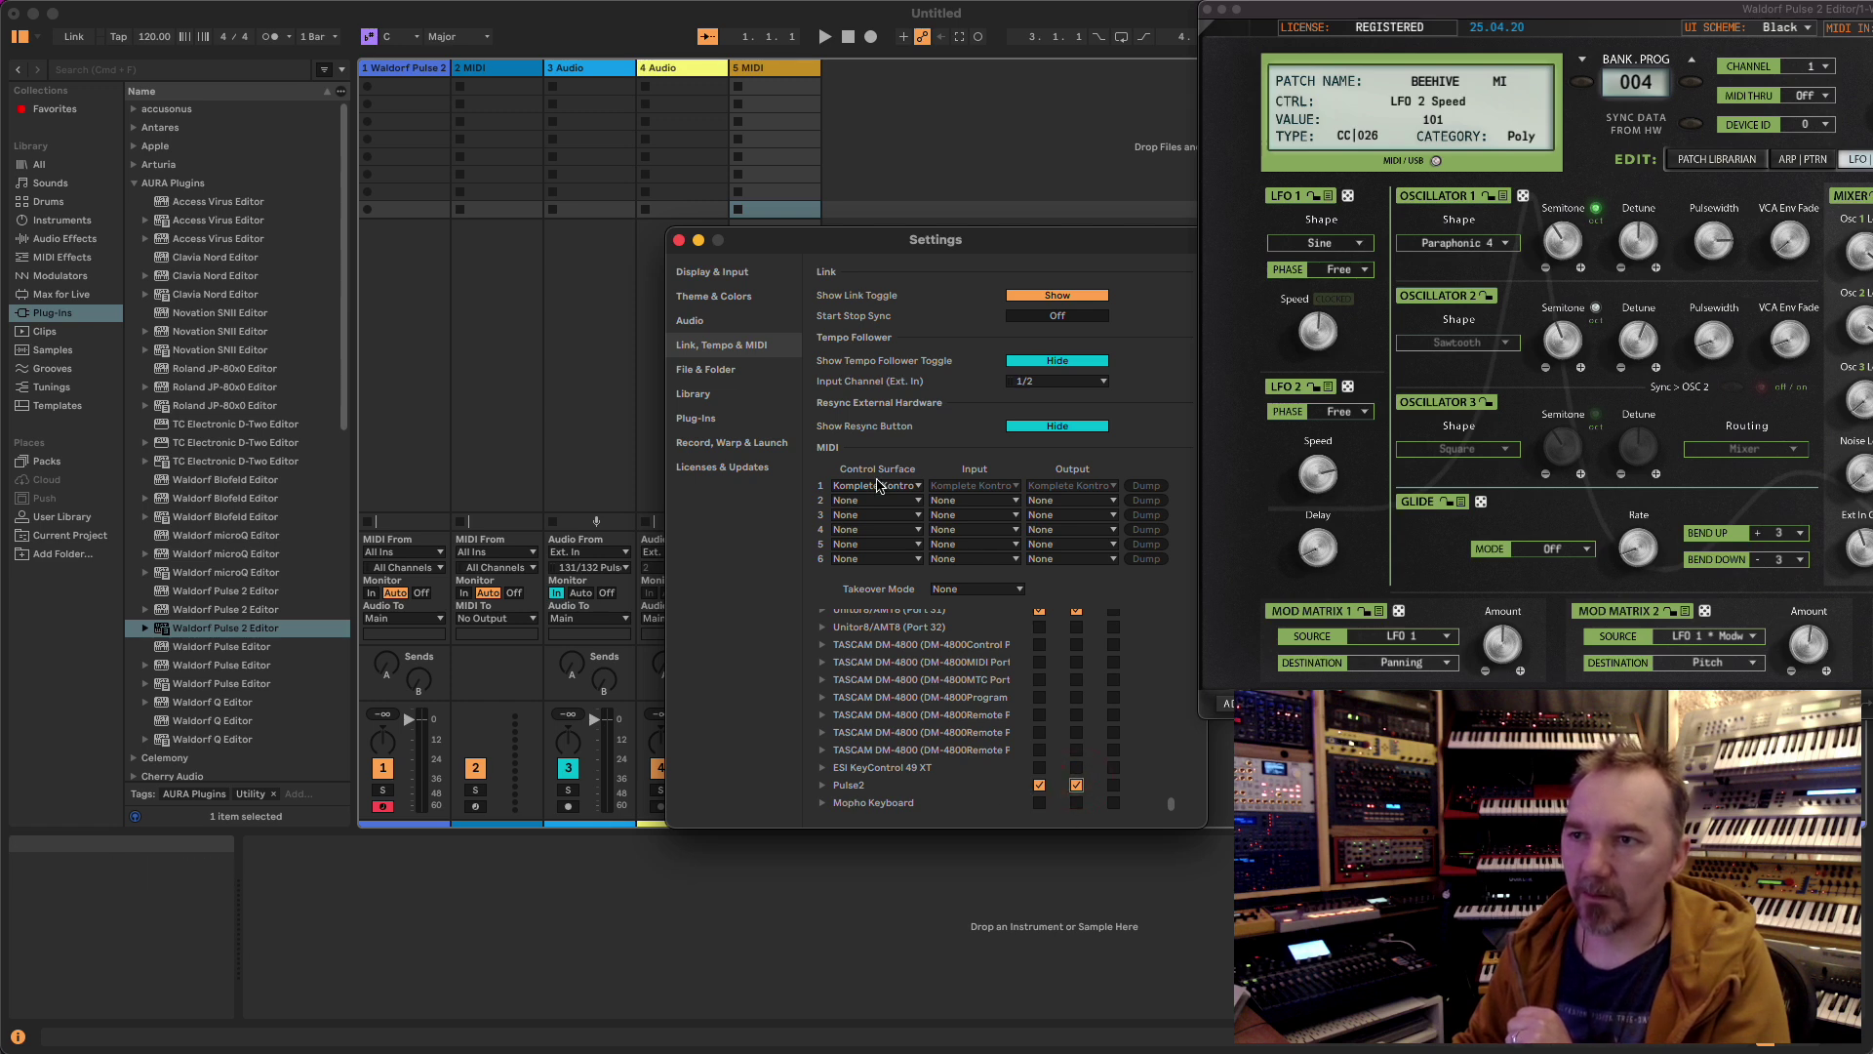
pyautogui.click(680, 241)
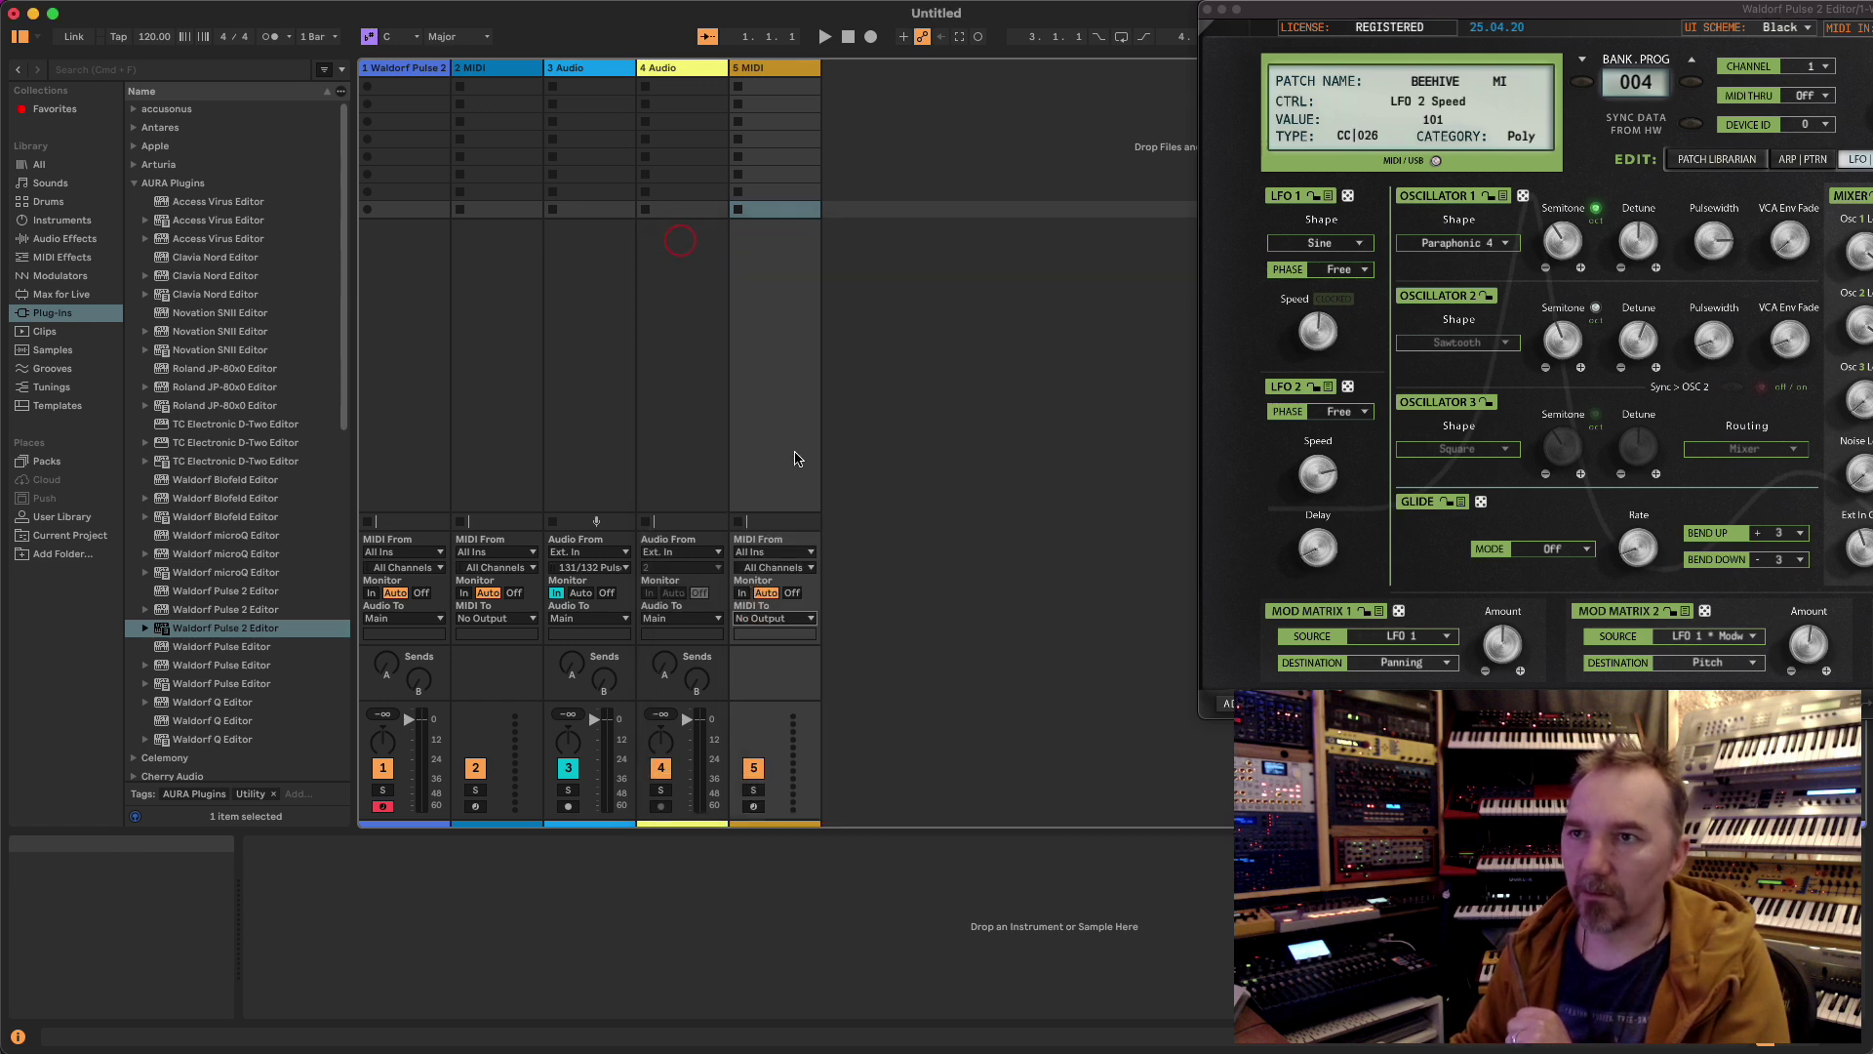
# - Route the 5 MIDI track's output to Pulse2 on channel 1 and disarm the Waldorf Pulse 2 track
pyautogui.click(775, 618)
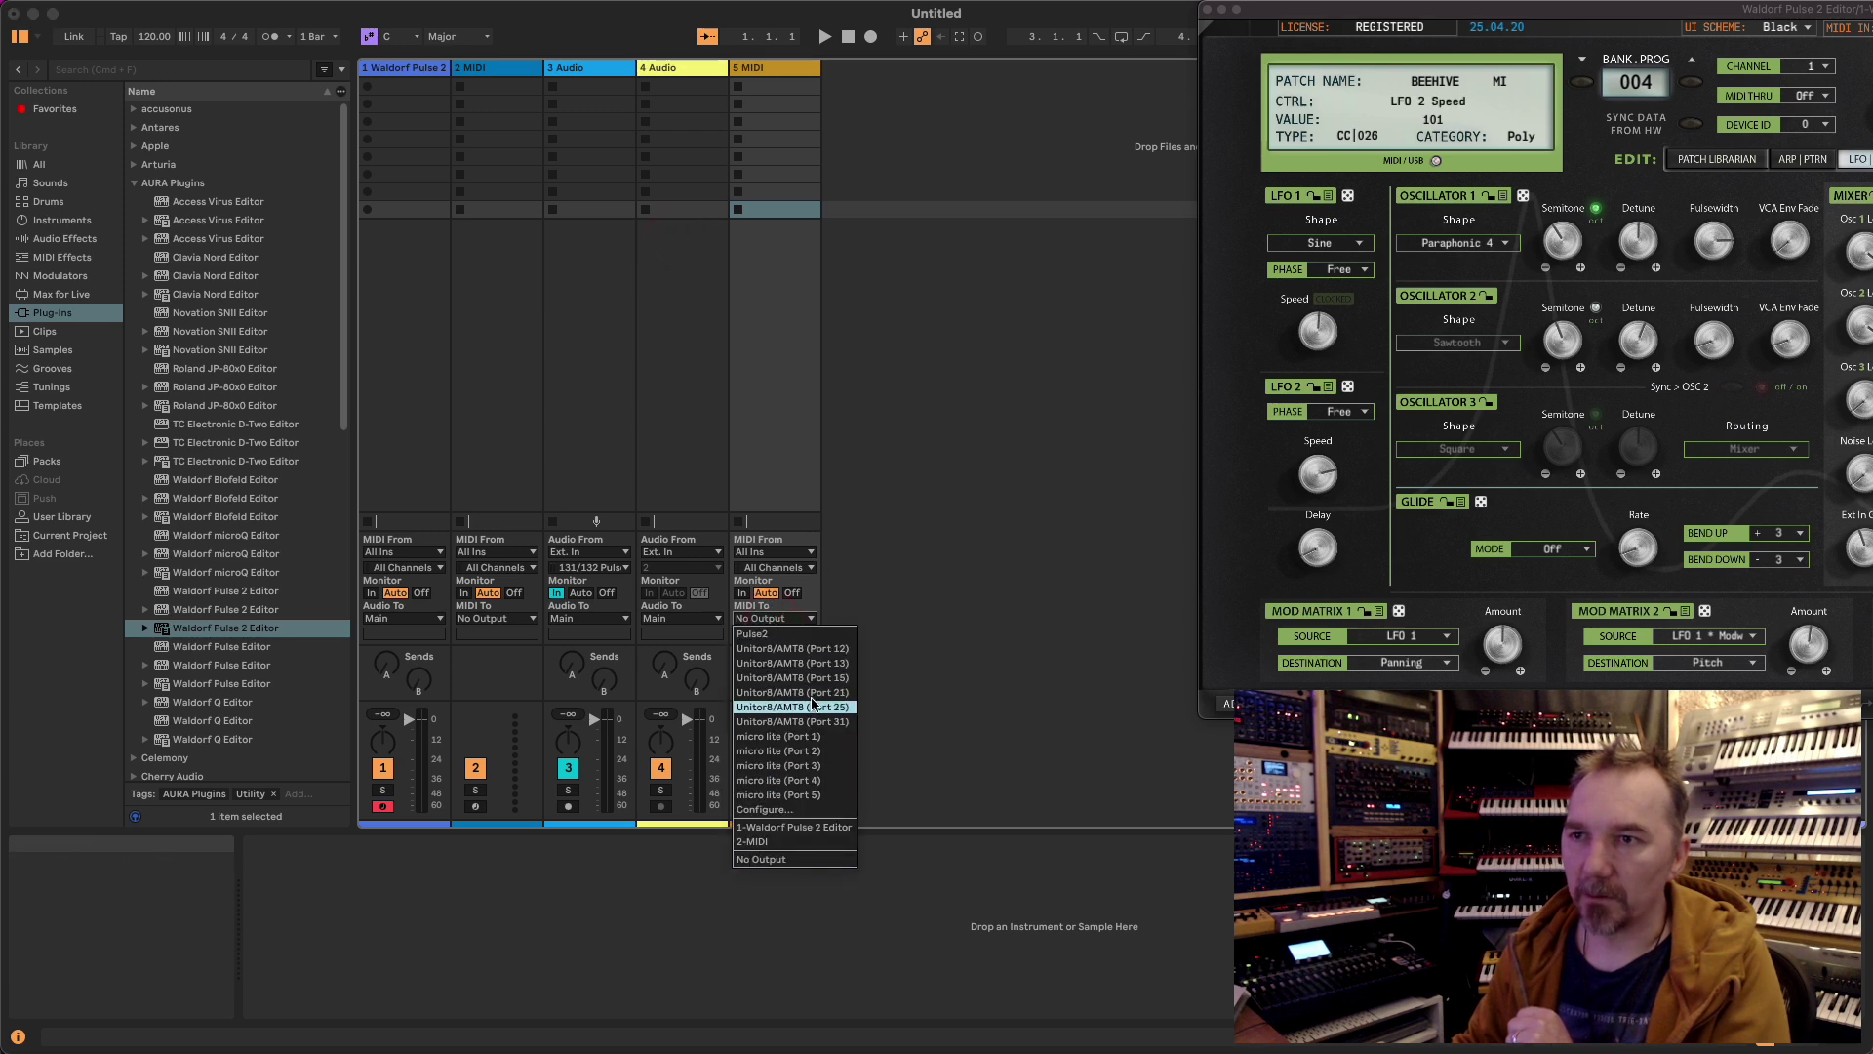
pyautogui.click(803, 636)
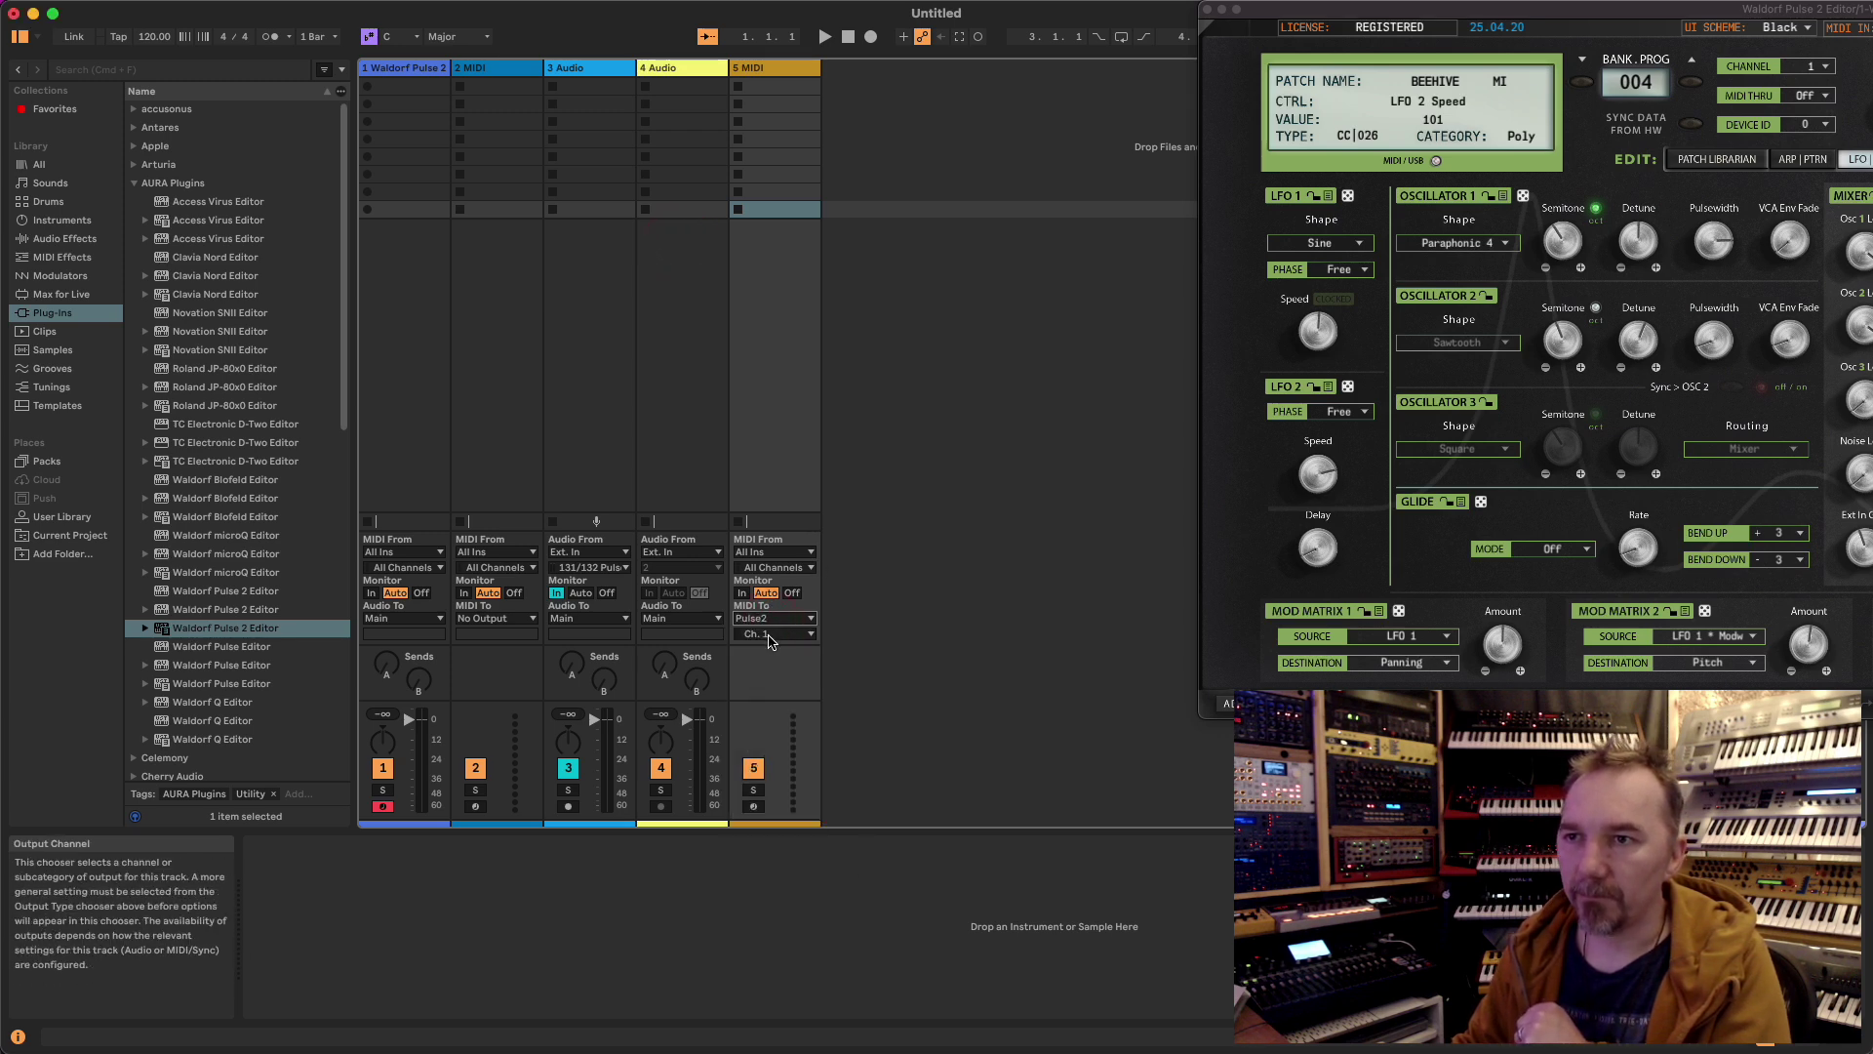
pyautogui.click(771, 669)
pyautogui.click(383, 806)
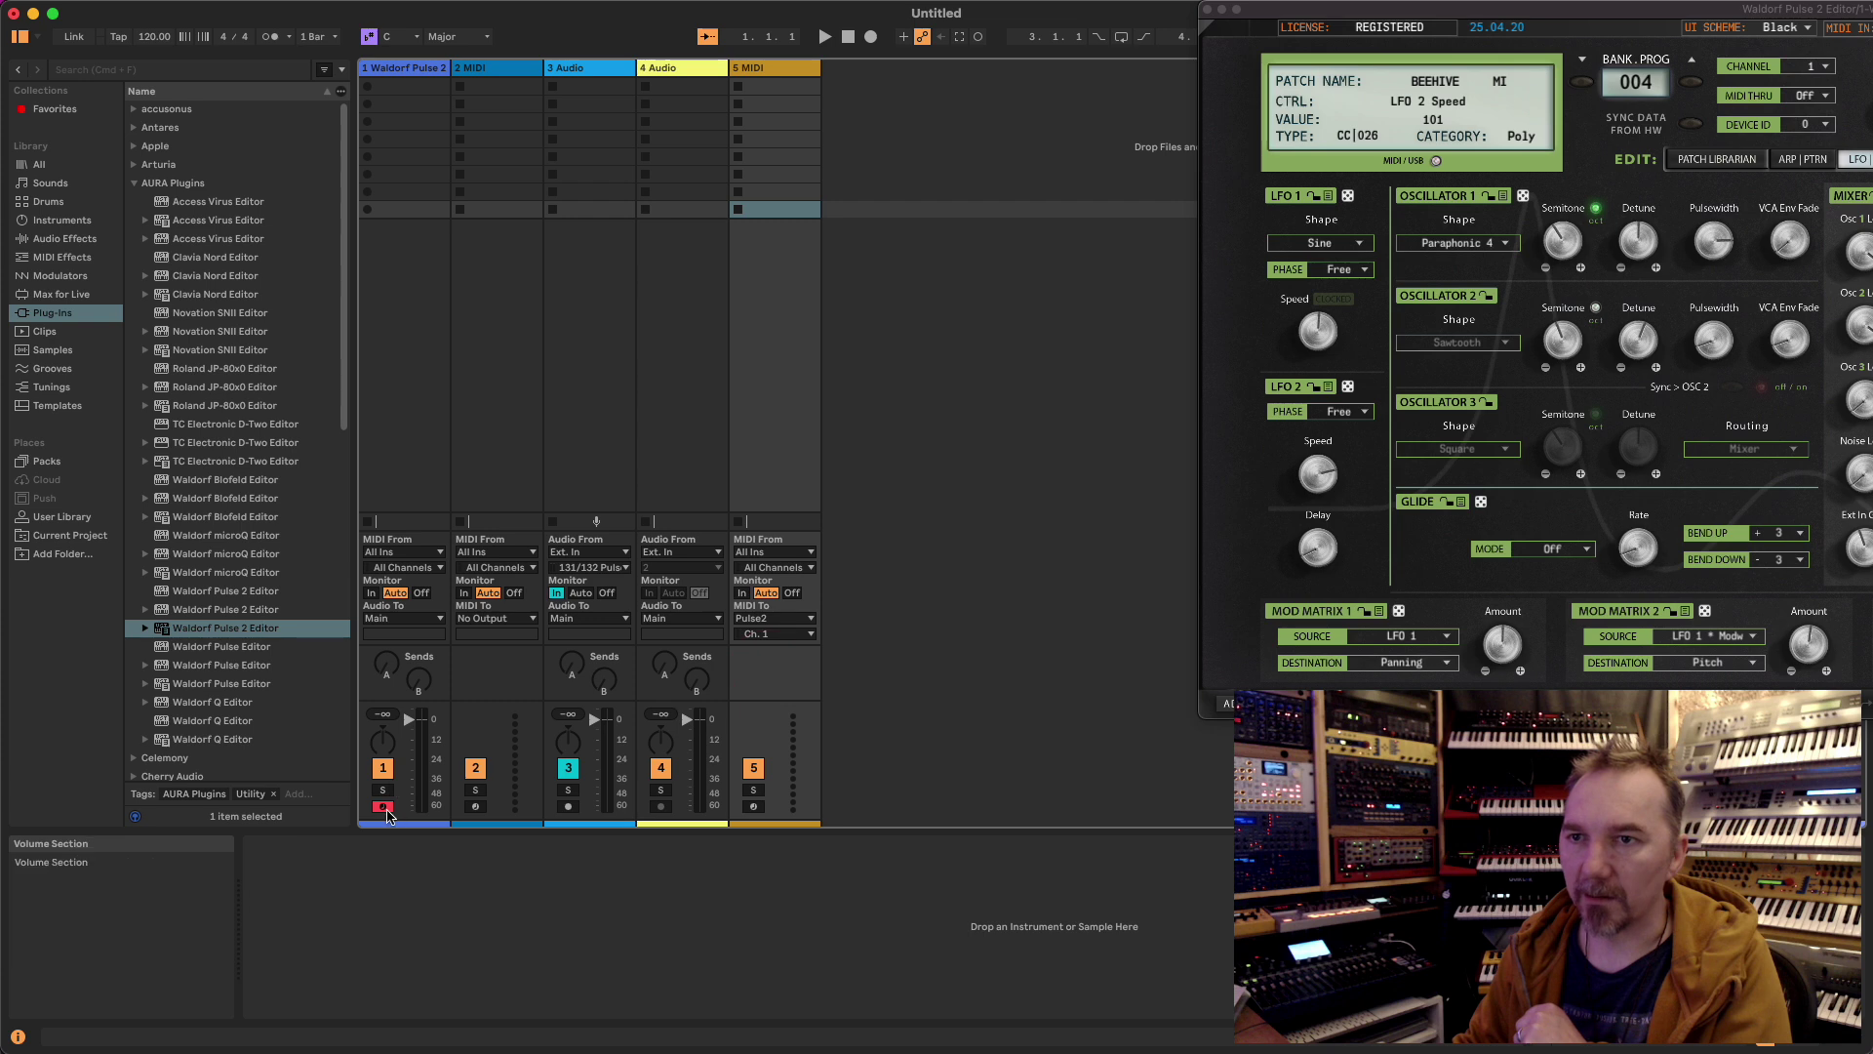
# - Arm the 5 MIDI track for recording and select it in the Arrangement View
pyautogui.click(756, 806)
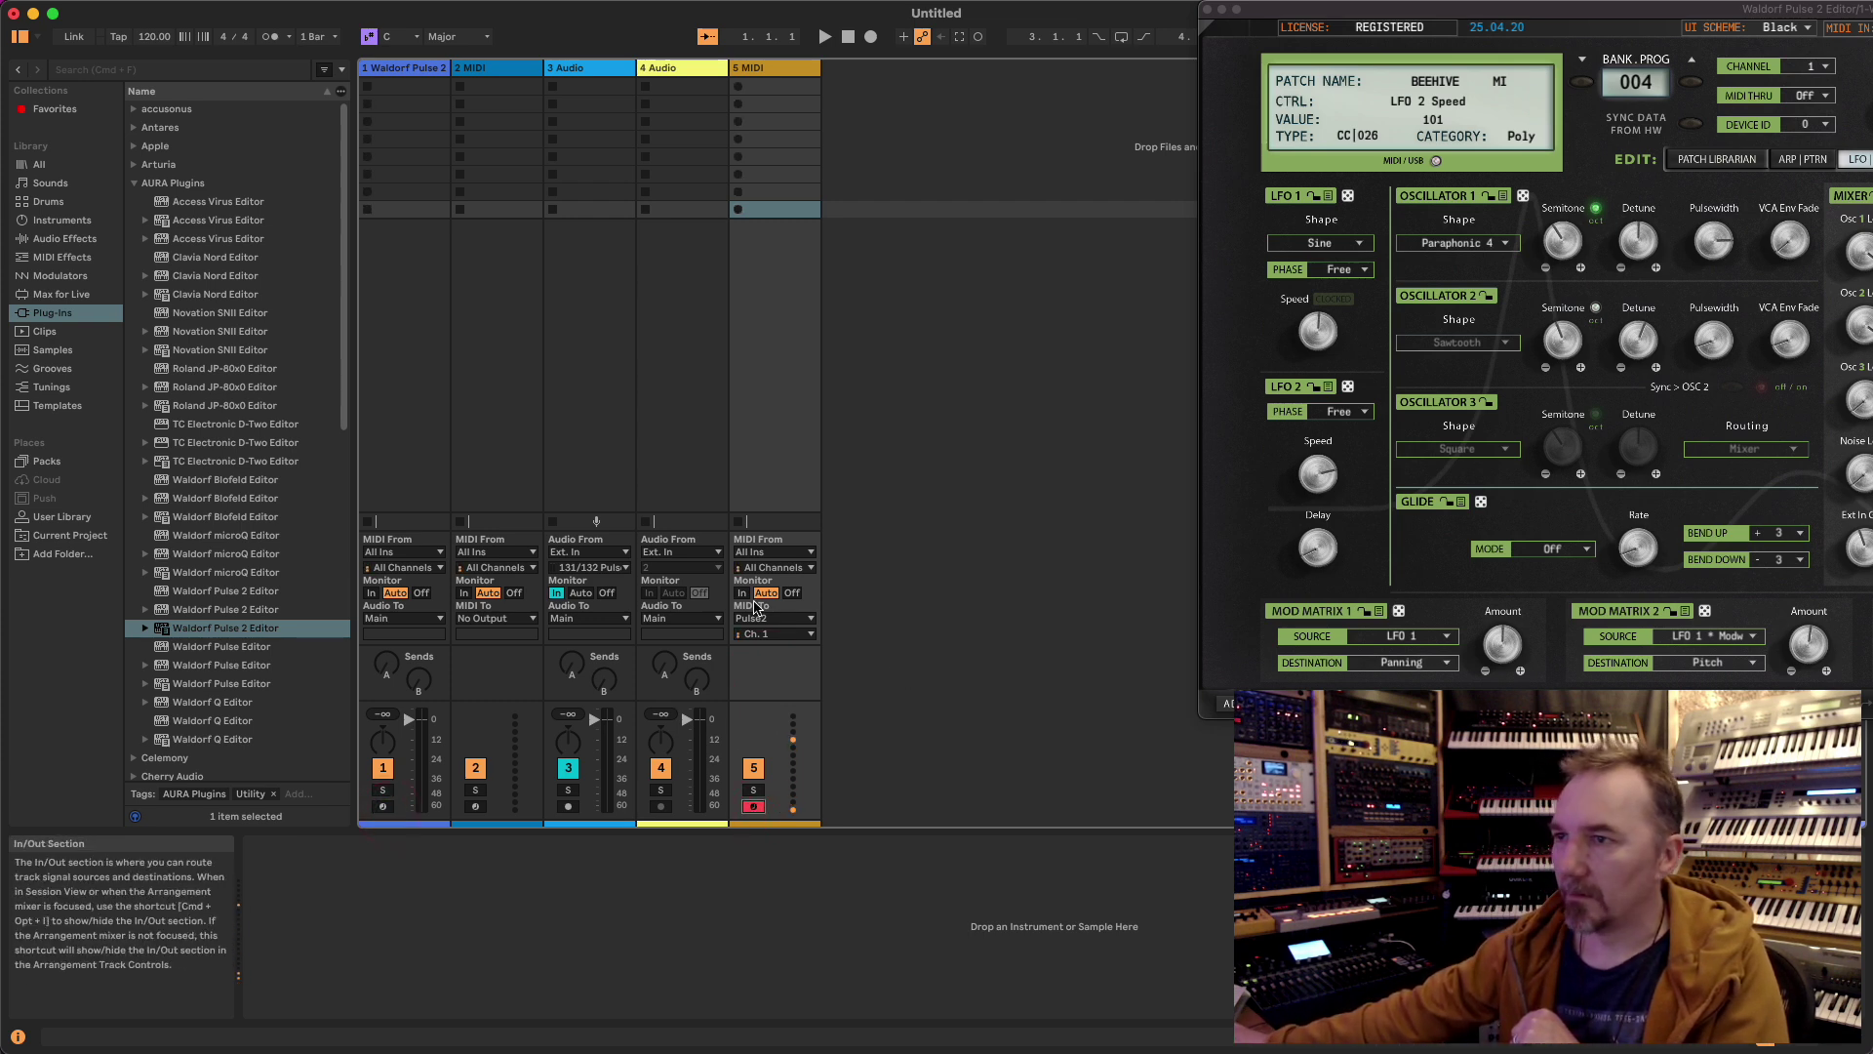
pyautogui.press('Tab')
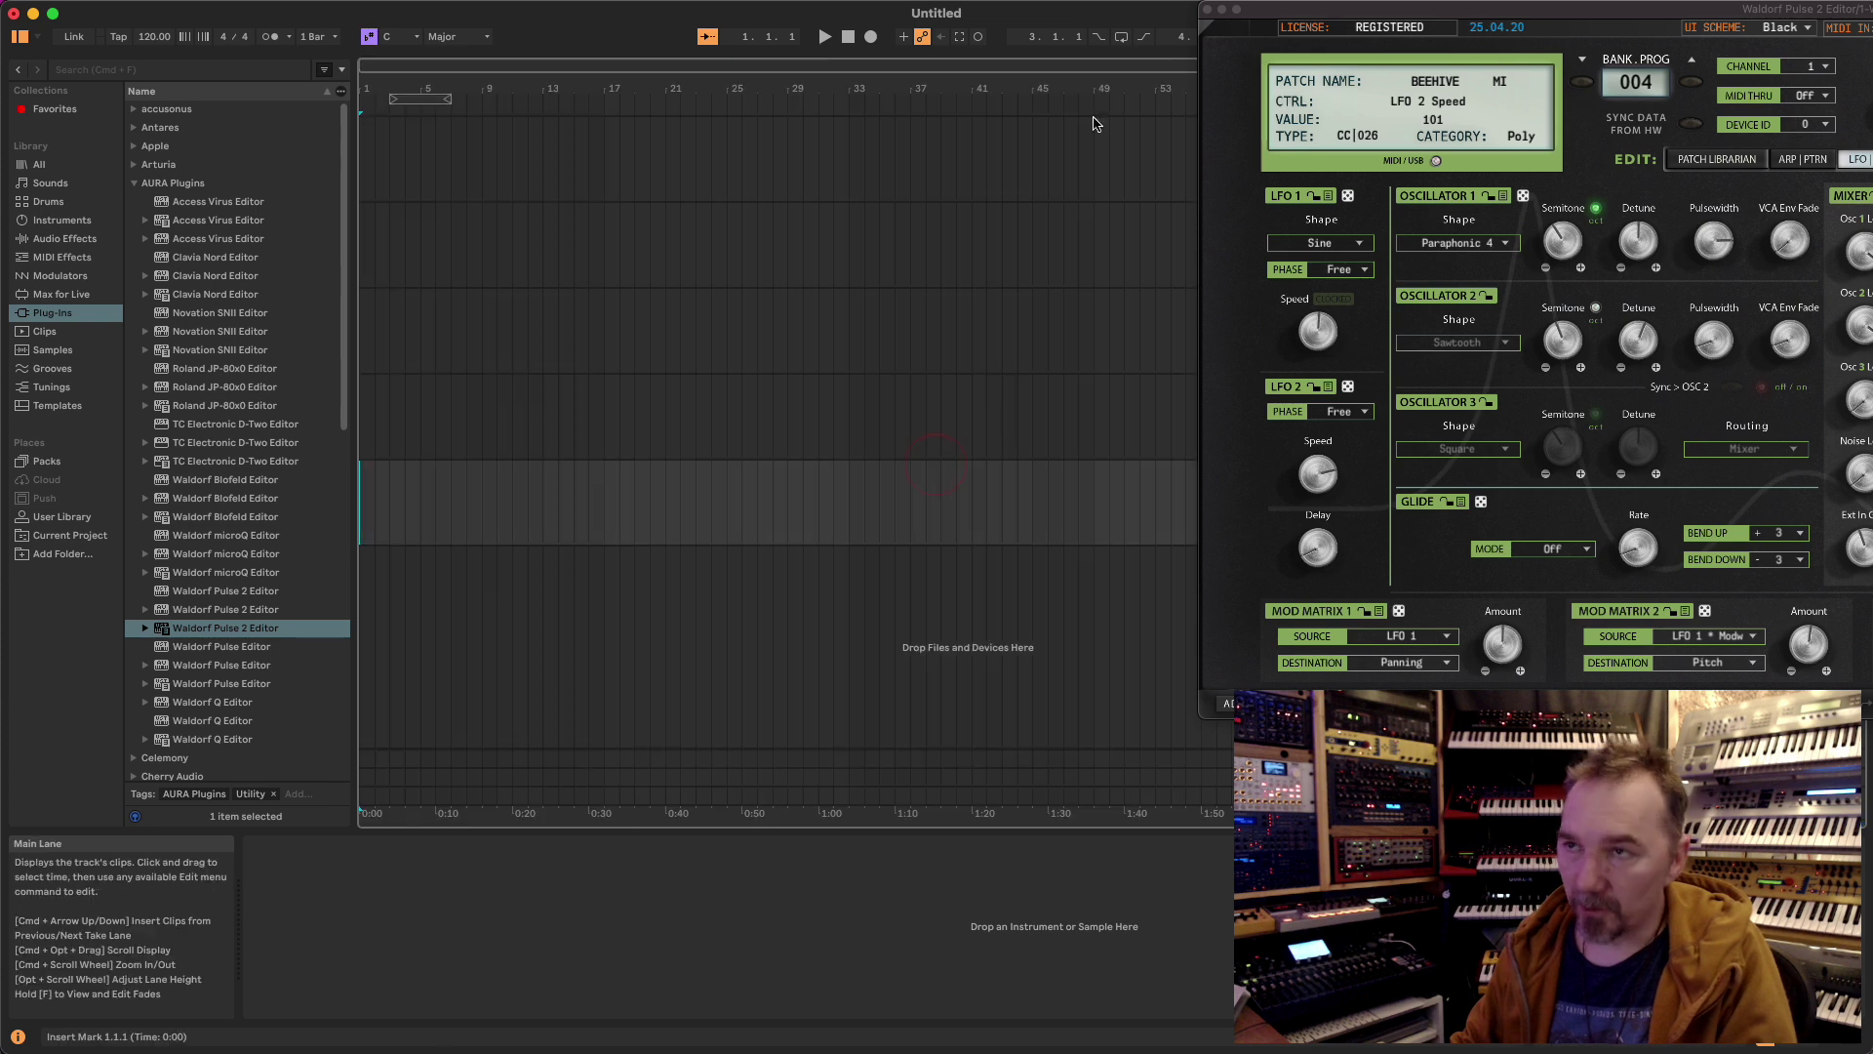
pyautogui.click(1326, 15)
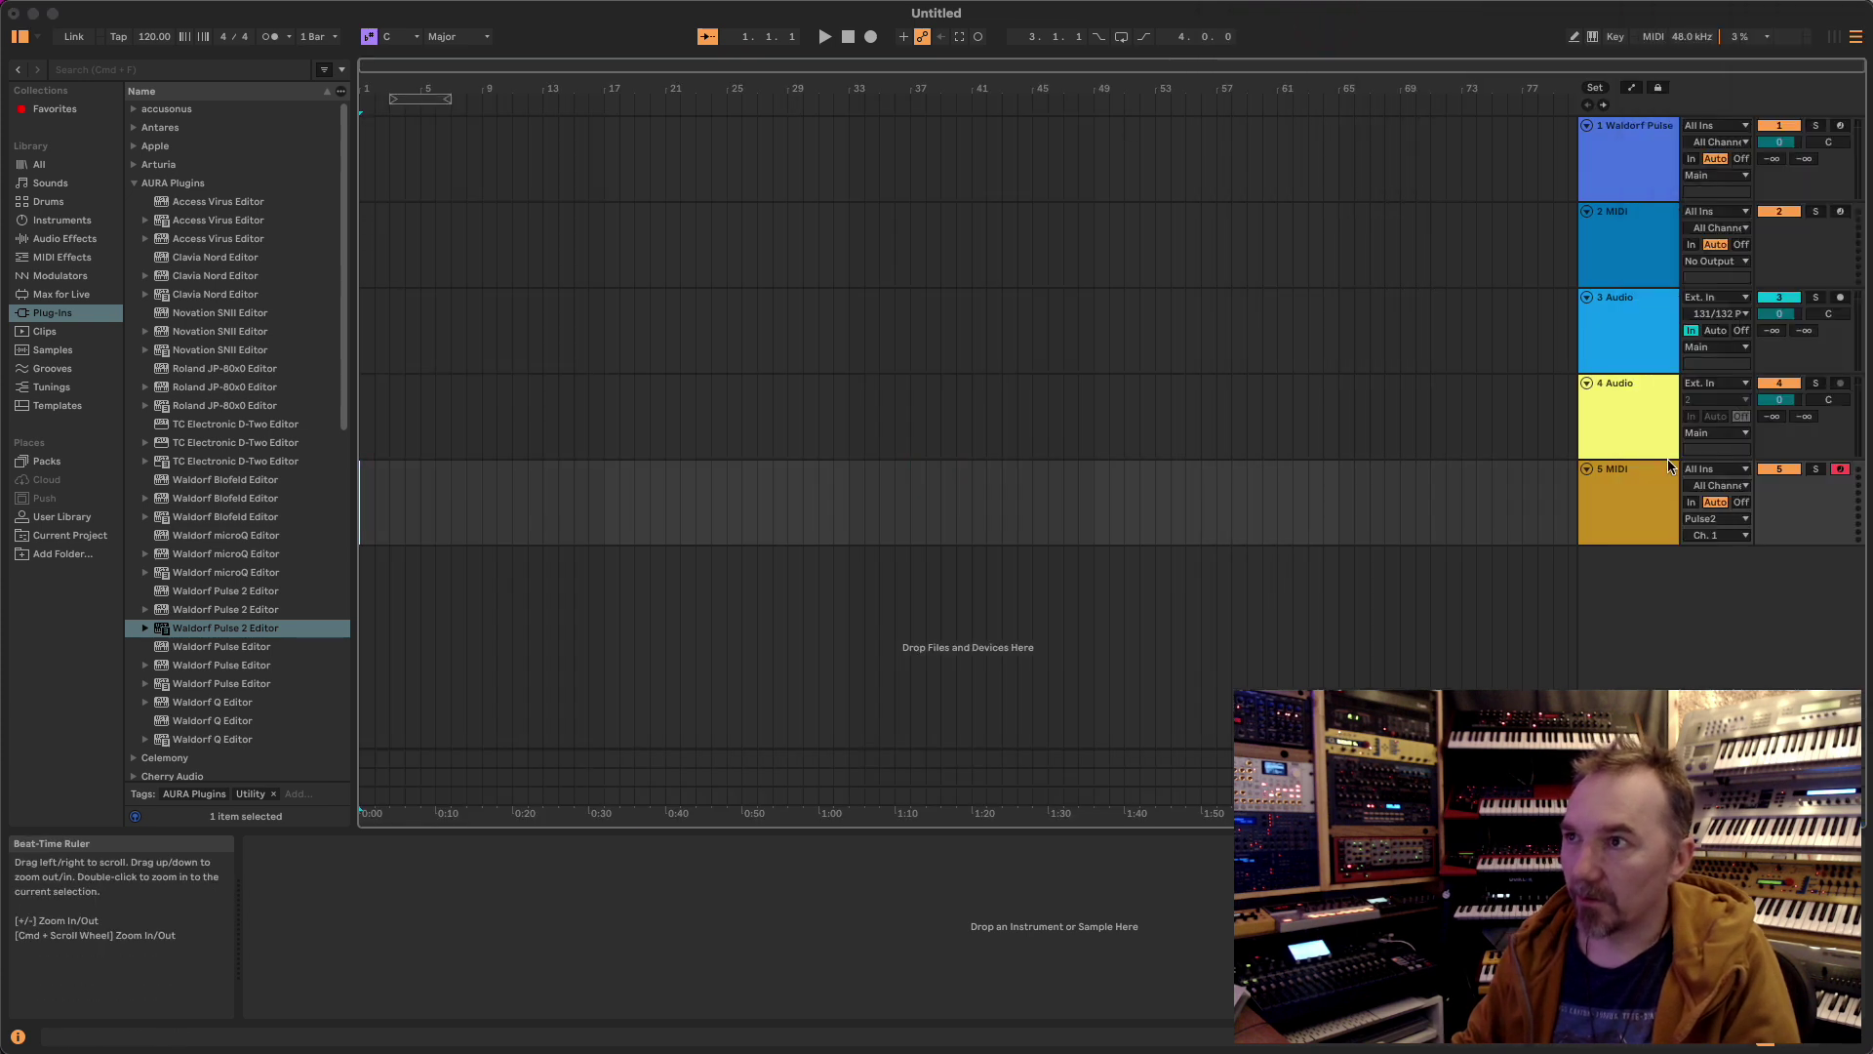
pyautogui.click(1586, 507)
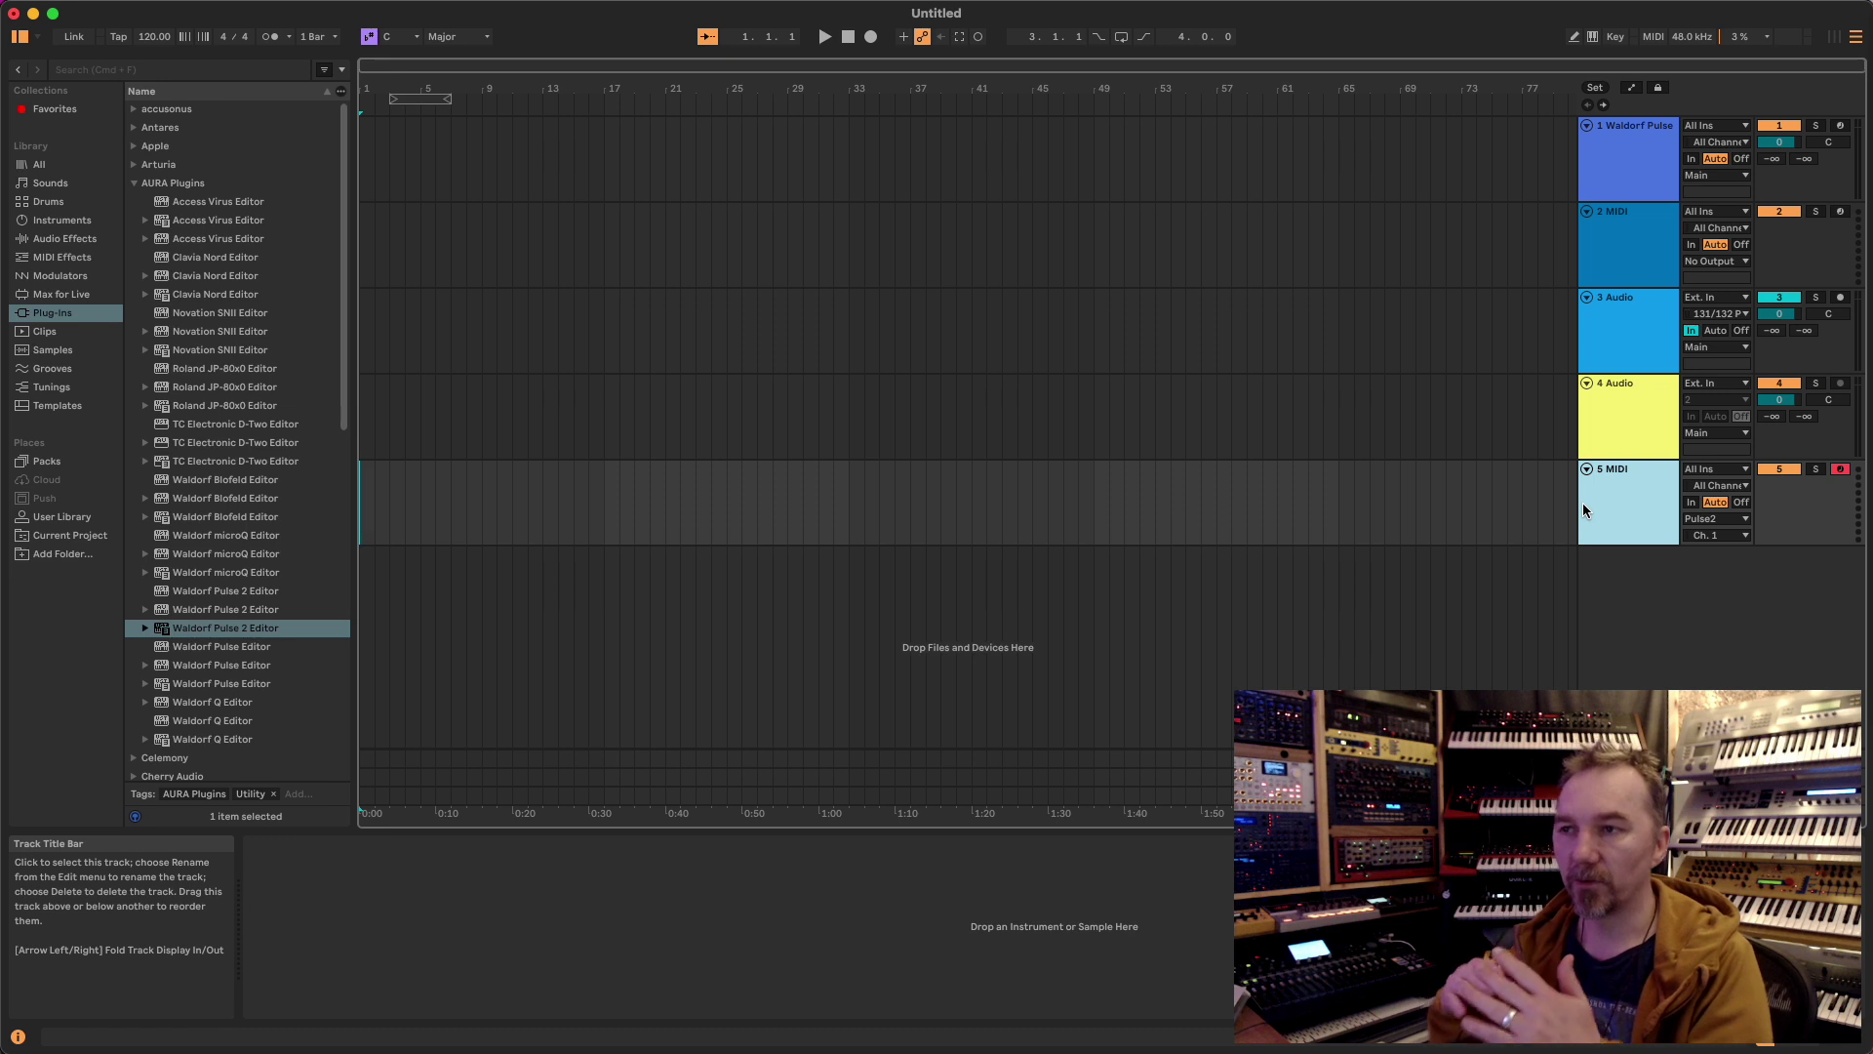
# - Bring back the Waldorf Pulse 2 track's editor and review its MIDI In and MIDI Out port choices
pyautogui.click(1634, 176)
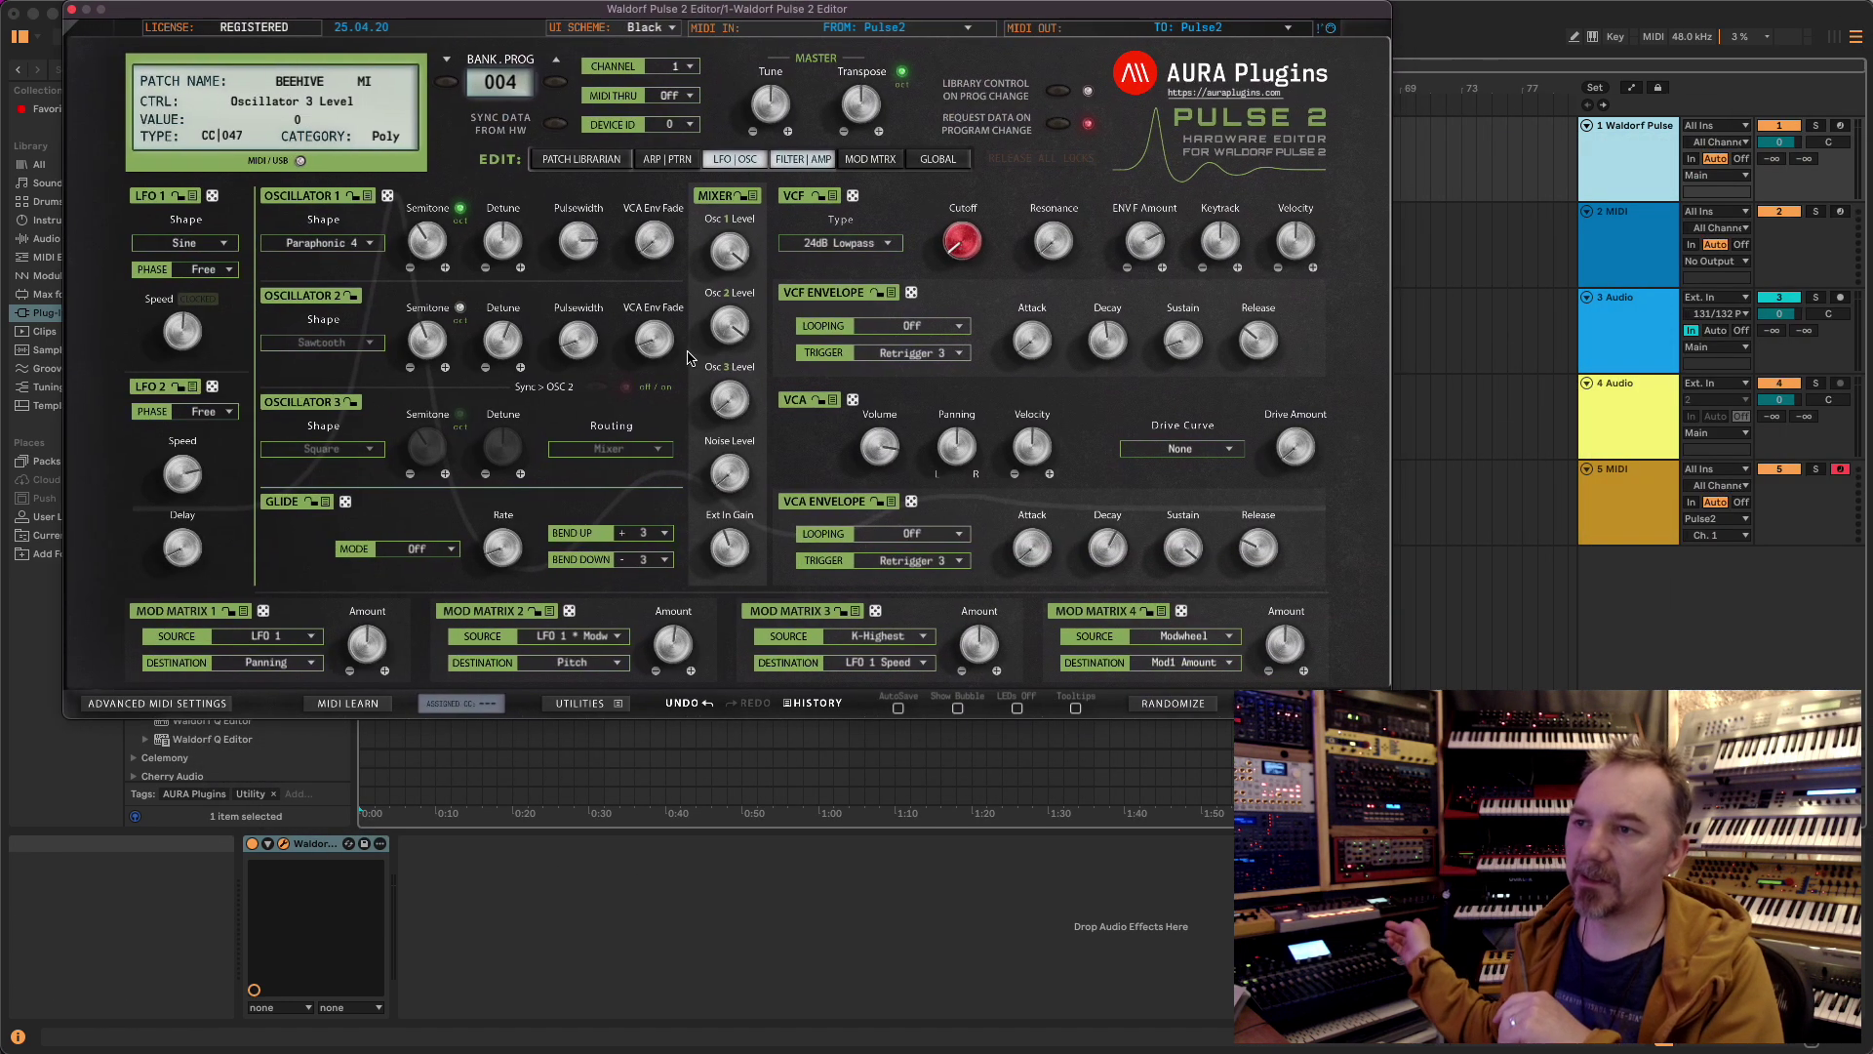
pyautogui.click(890, 29)
pyautogui.click(1169, 35)
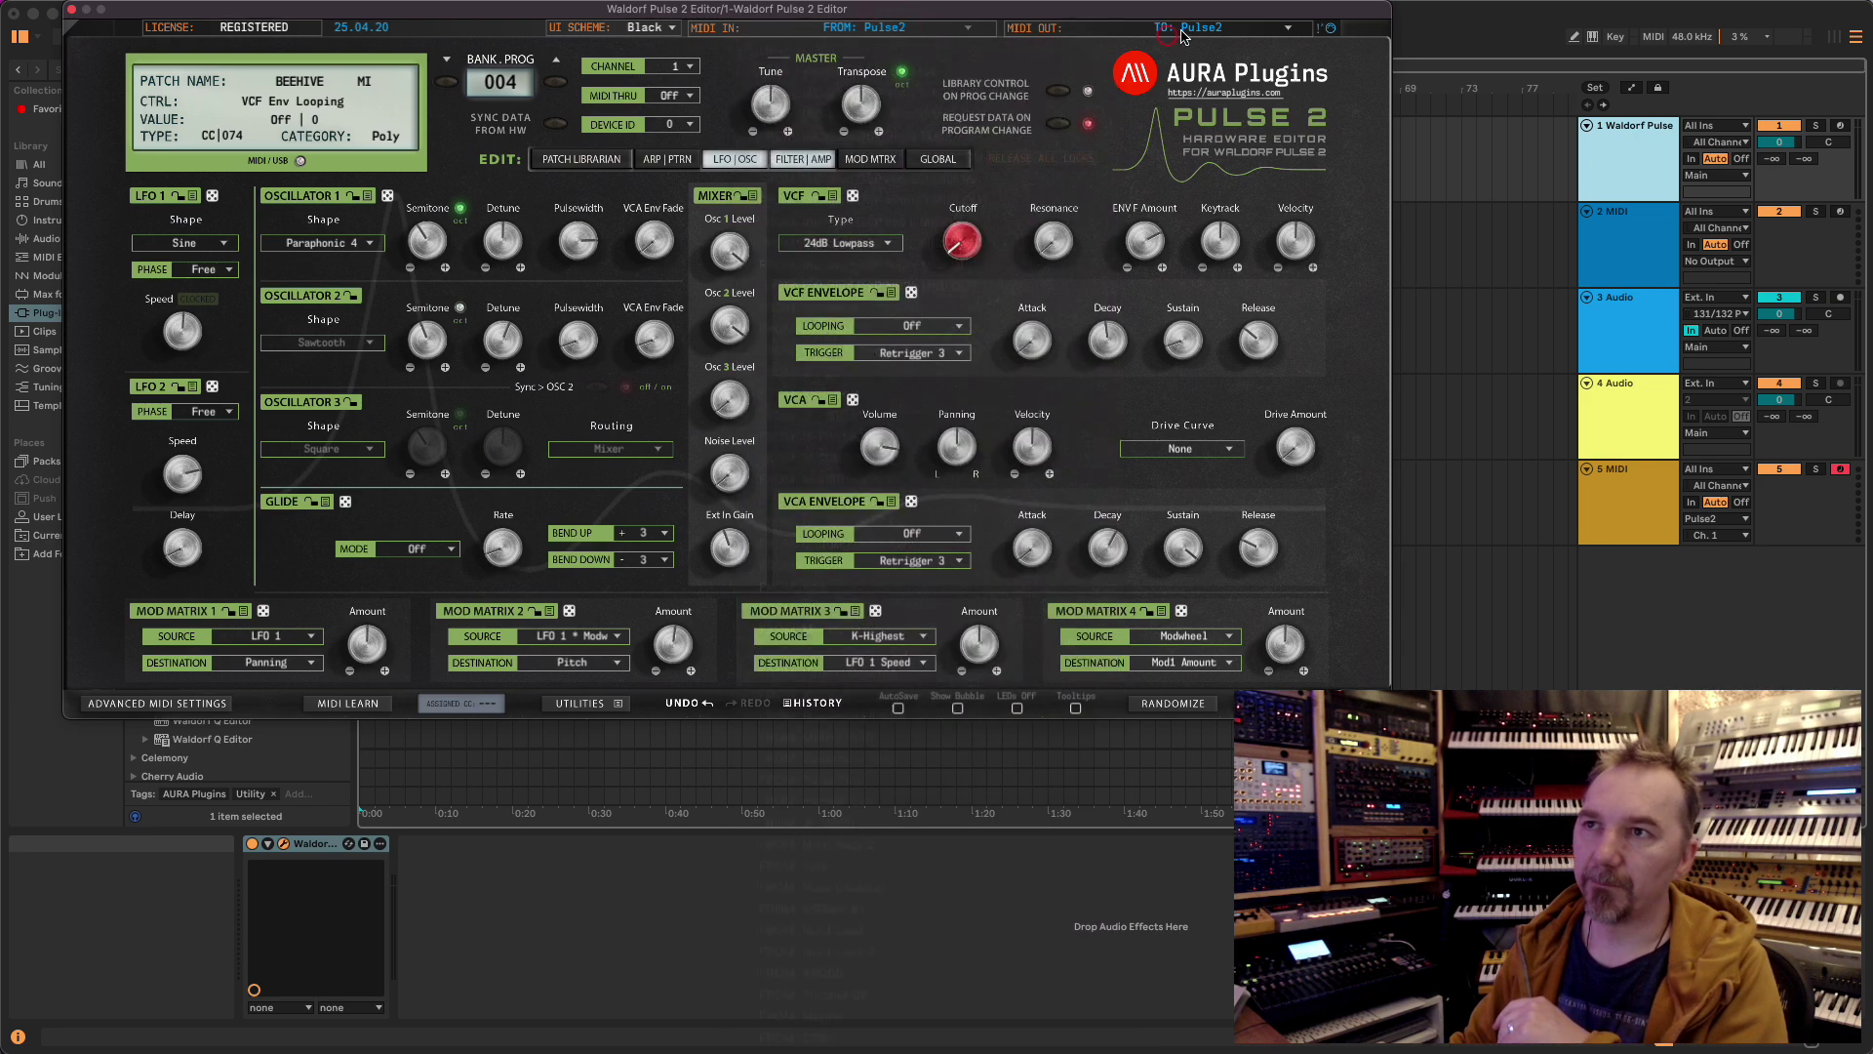
pyautogui.click(1182, 31)
pyautogui.click(1118, 17)
# - Move the editor window so that the plug-in browser and the Waldorf Pulse 2 track are uncovered
pyautogui.moveTo(722, 17); pyautogui.dragTo(756, 64)
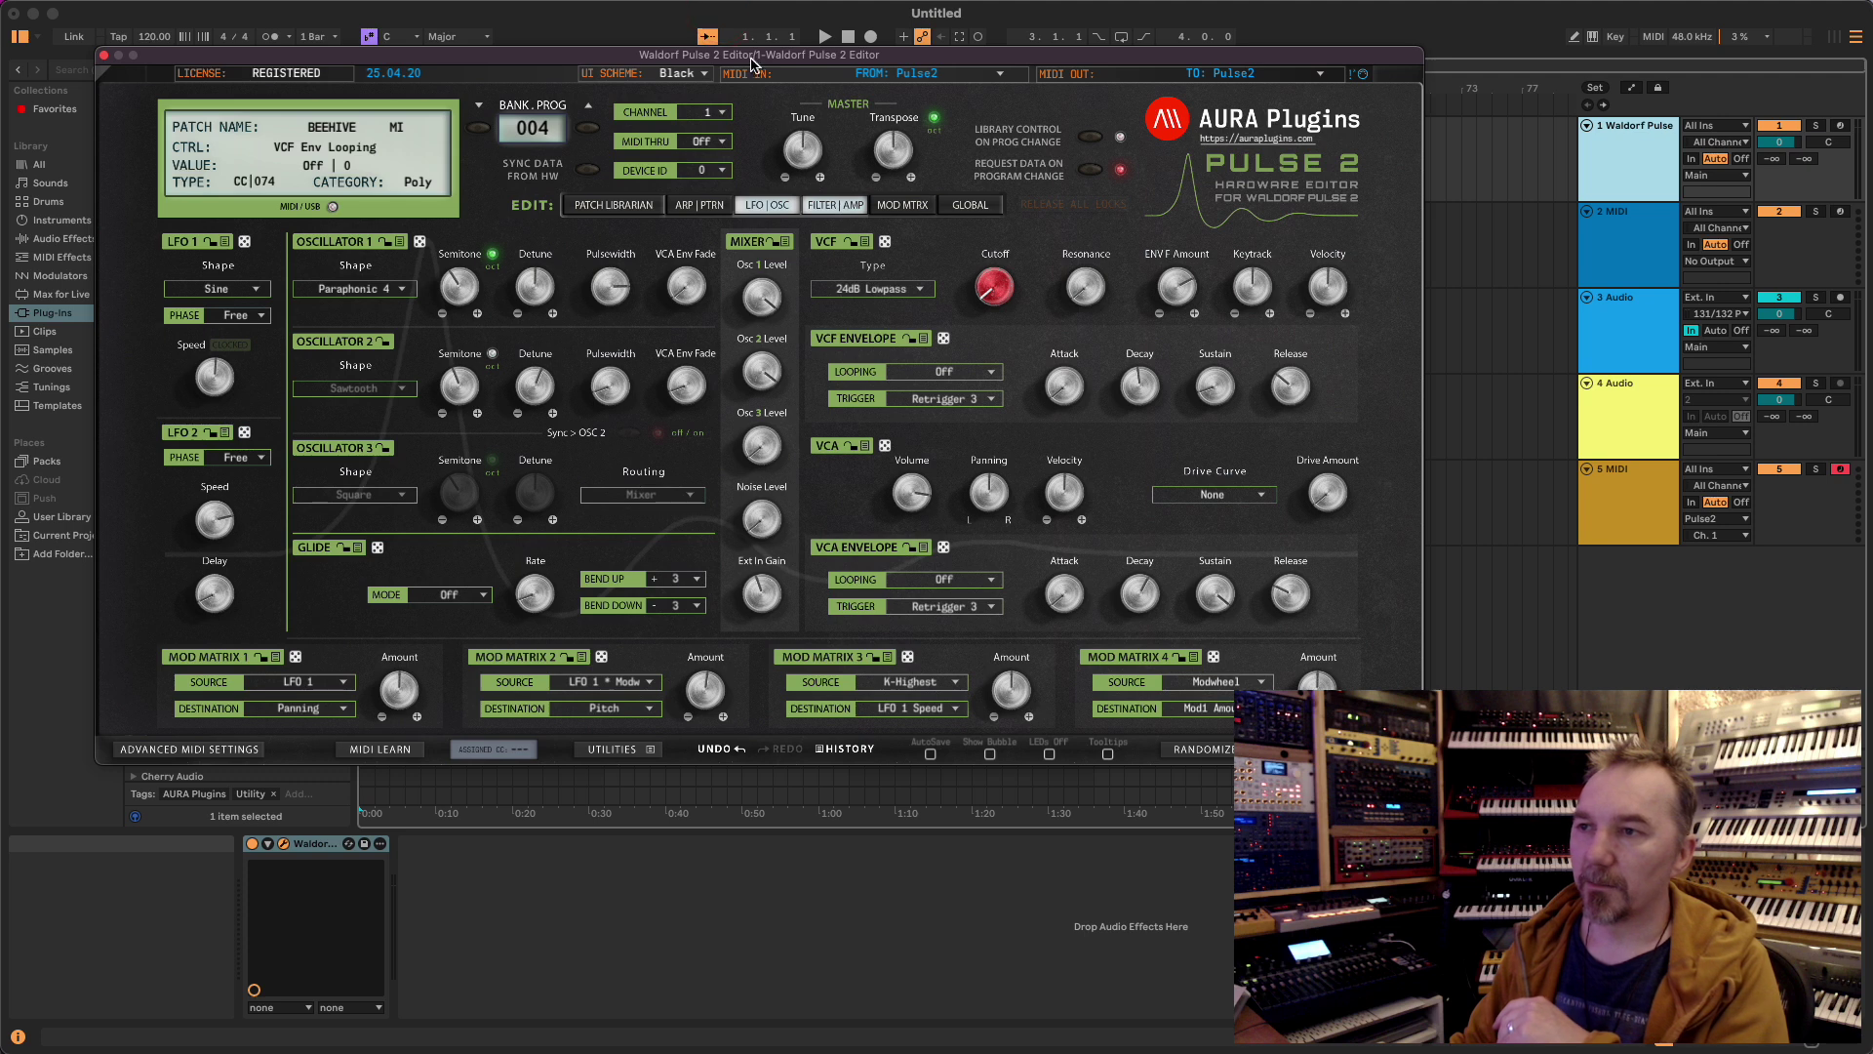
pyautogui.moveTo(212, 61); pyautogui.dragTo(189, 39)
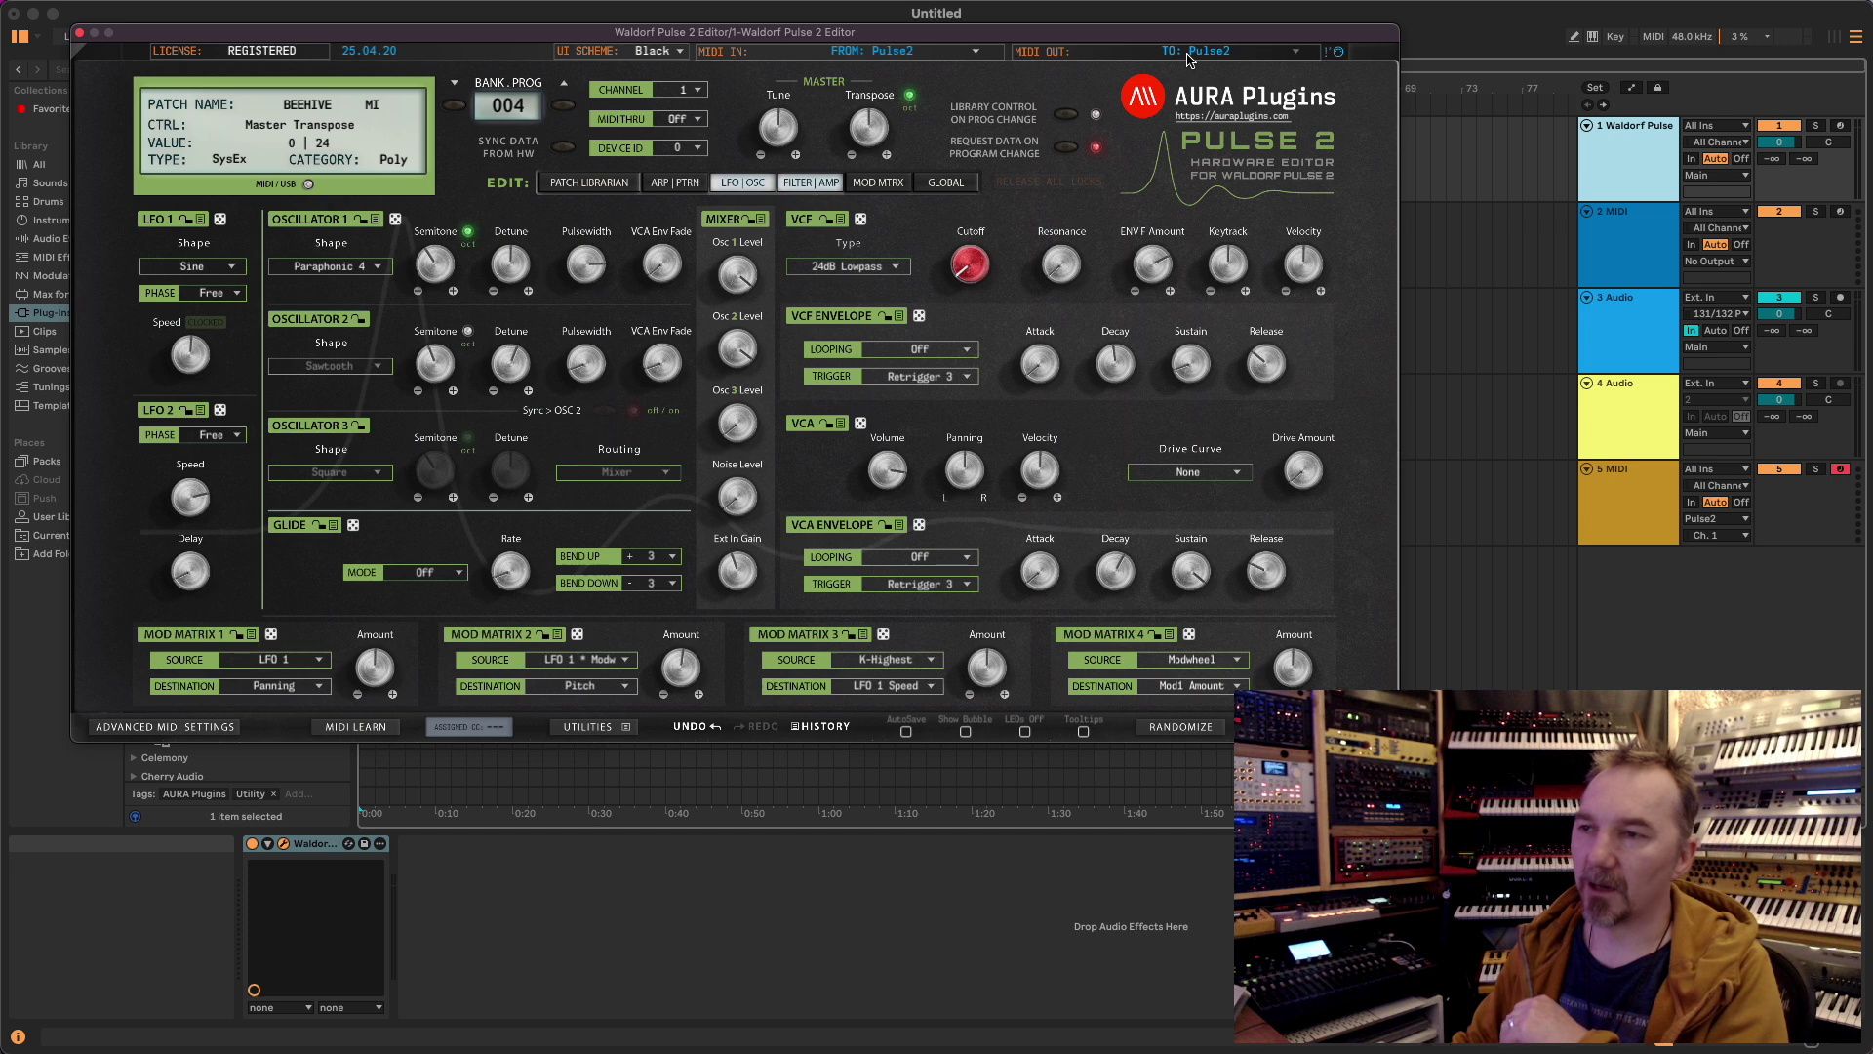
pyautogui.moveTo(793, 35)
pyautogui.mouseDown()
pyautogui.moveTo(724, 20)
pyautogui.moveTo(763, 54)
pyautogui.mouseUp()
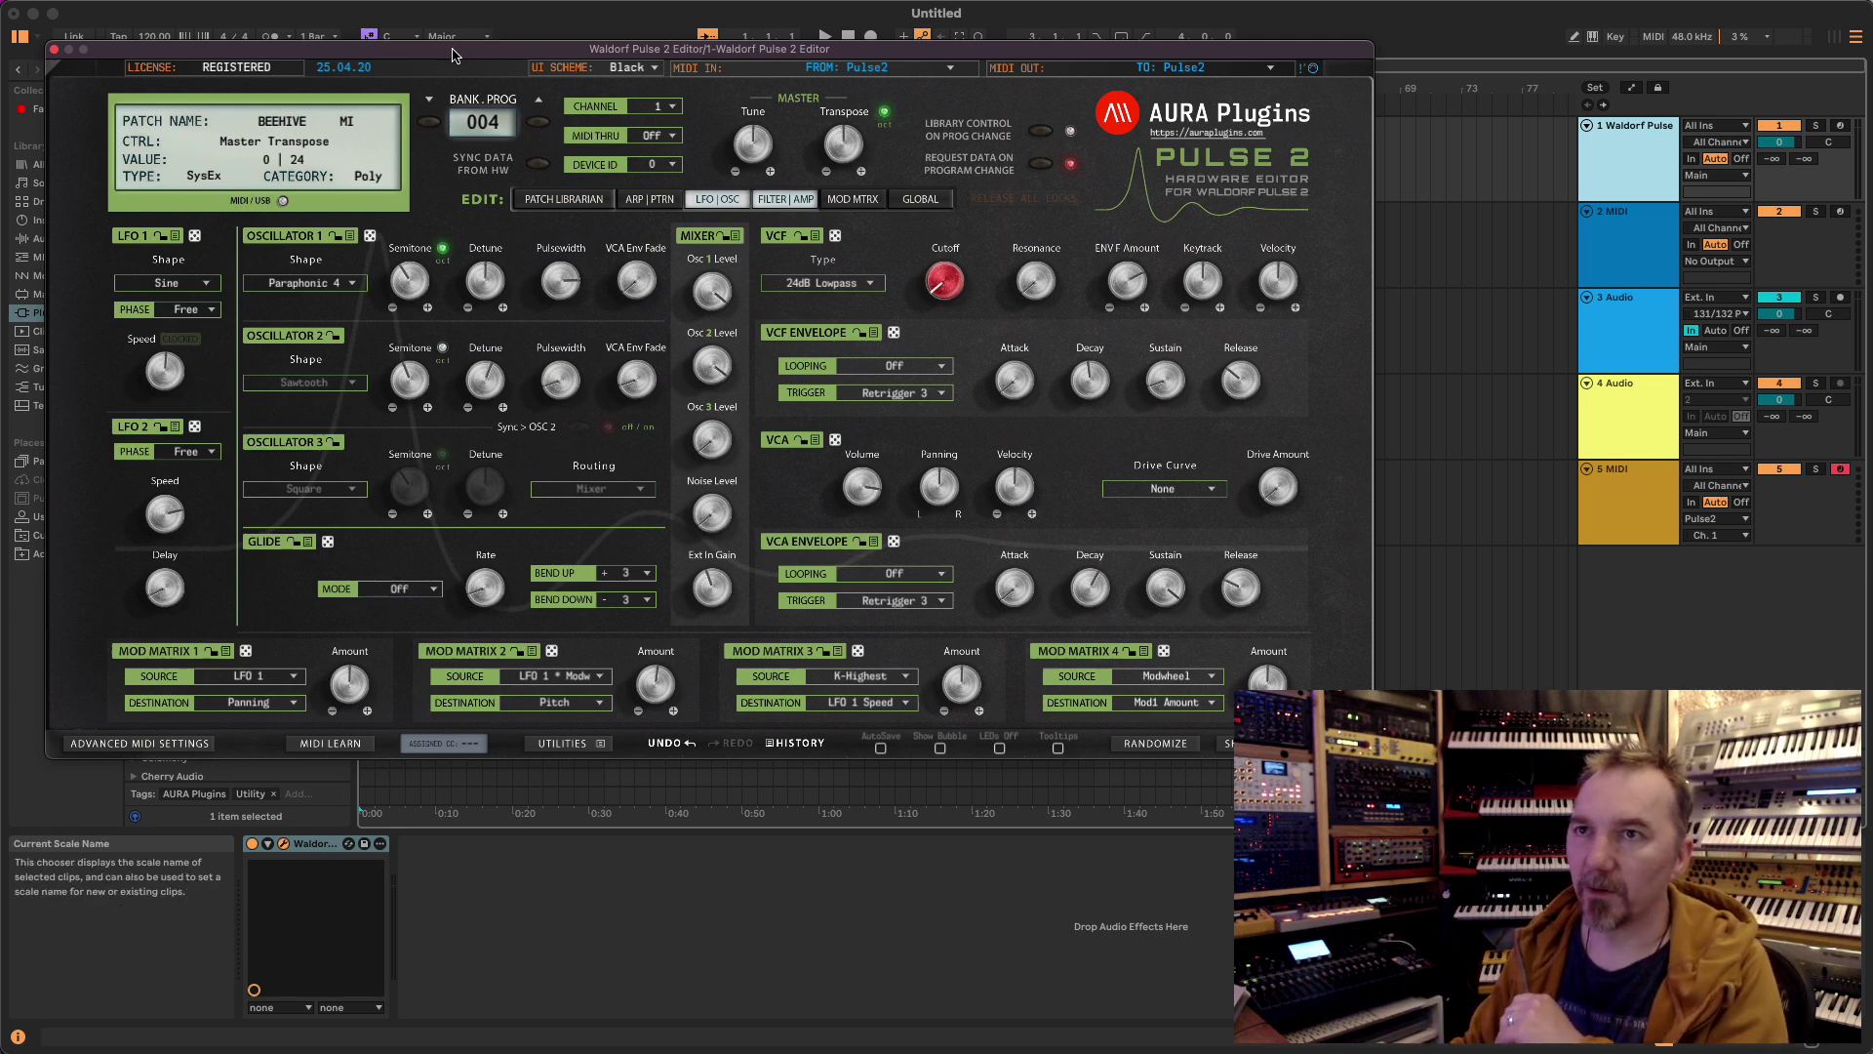
pyautogui.moveTo(452, 54); pyautogui.dragTo(961, 61)
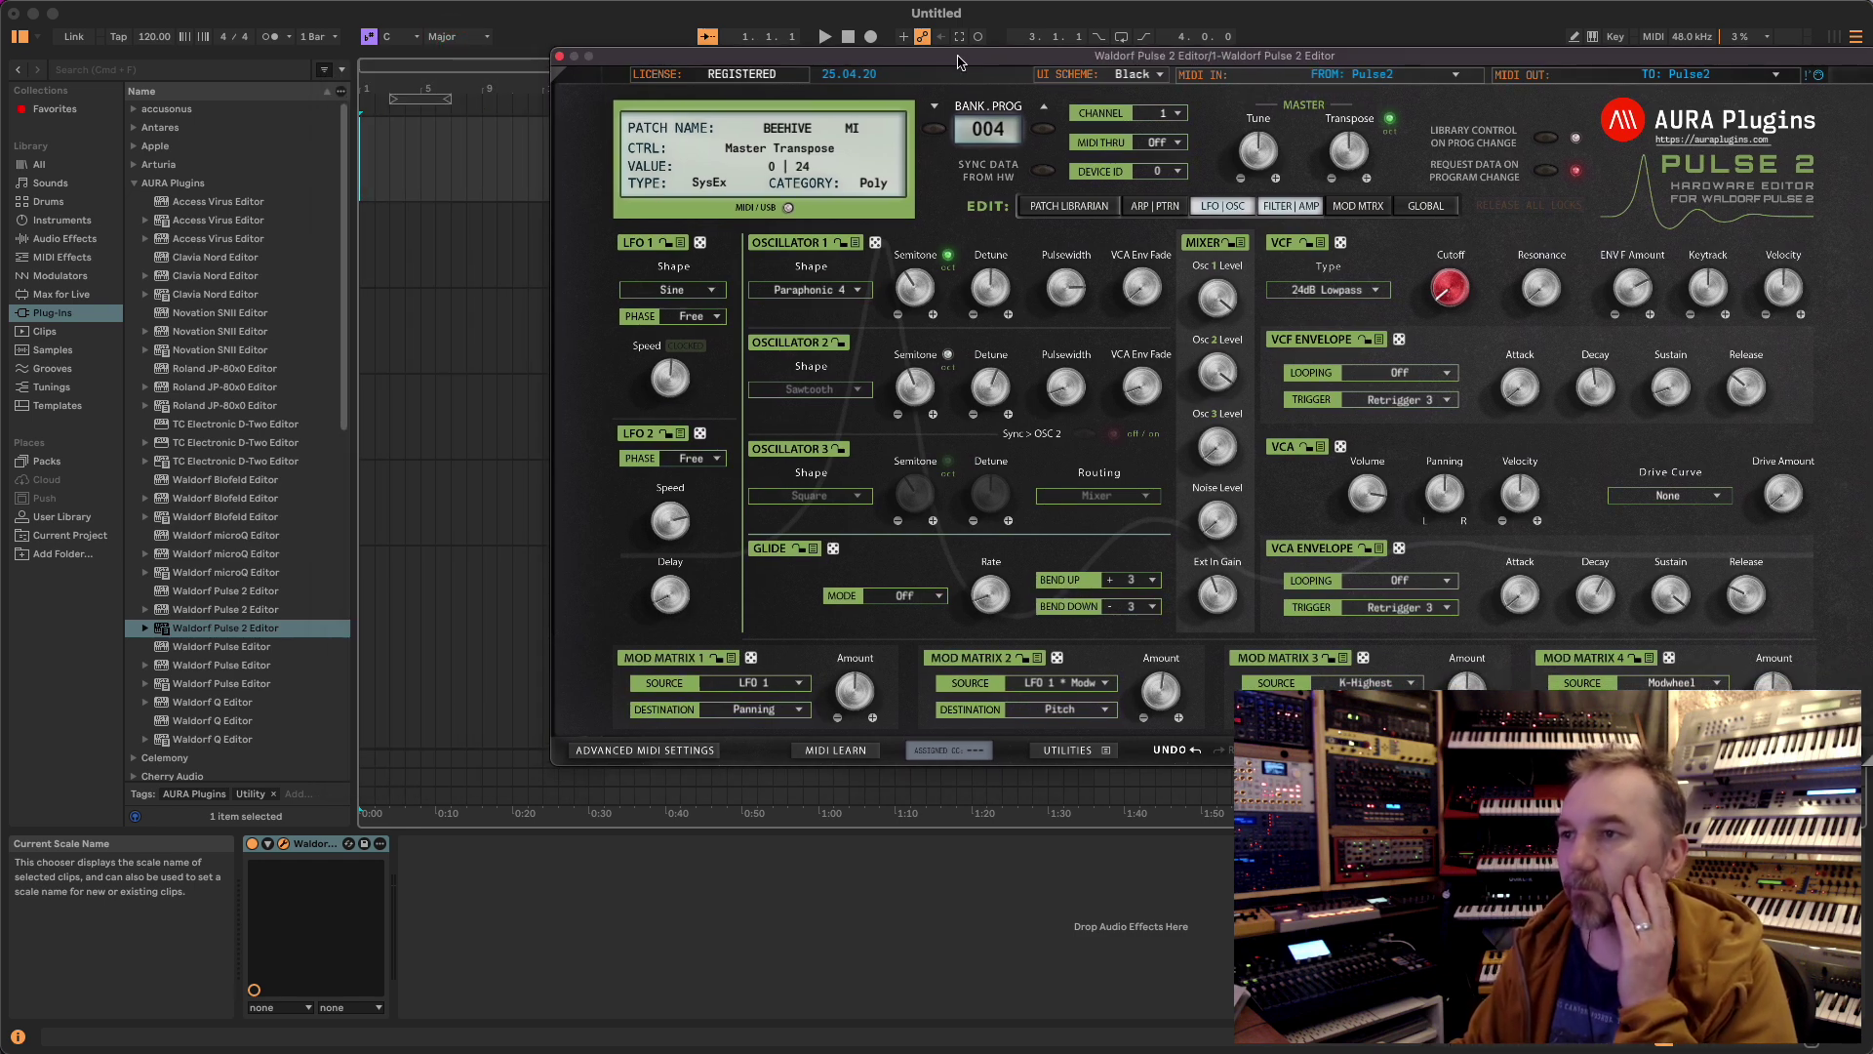
pyautogui.moveTo(956, 61); pyautogui.dragTo(953, 293)
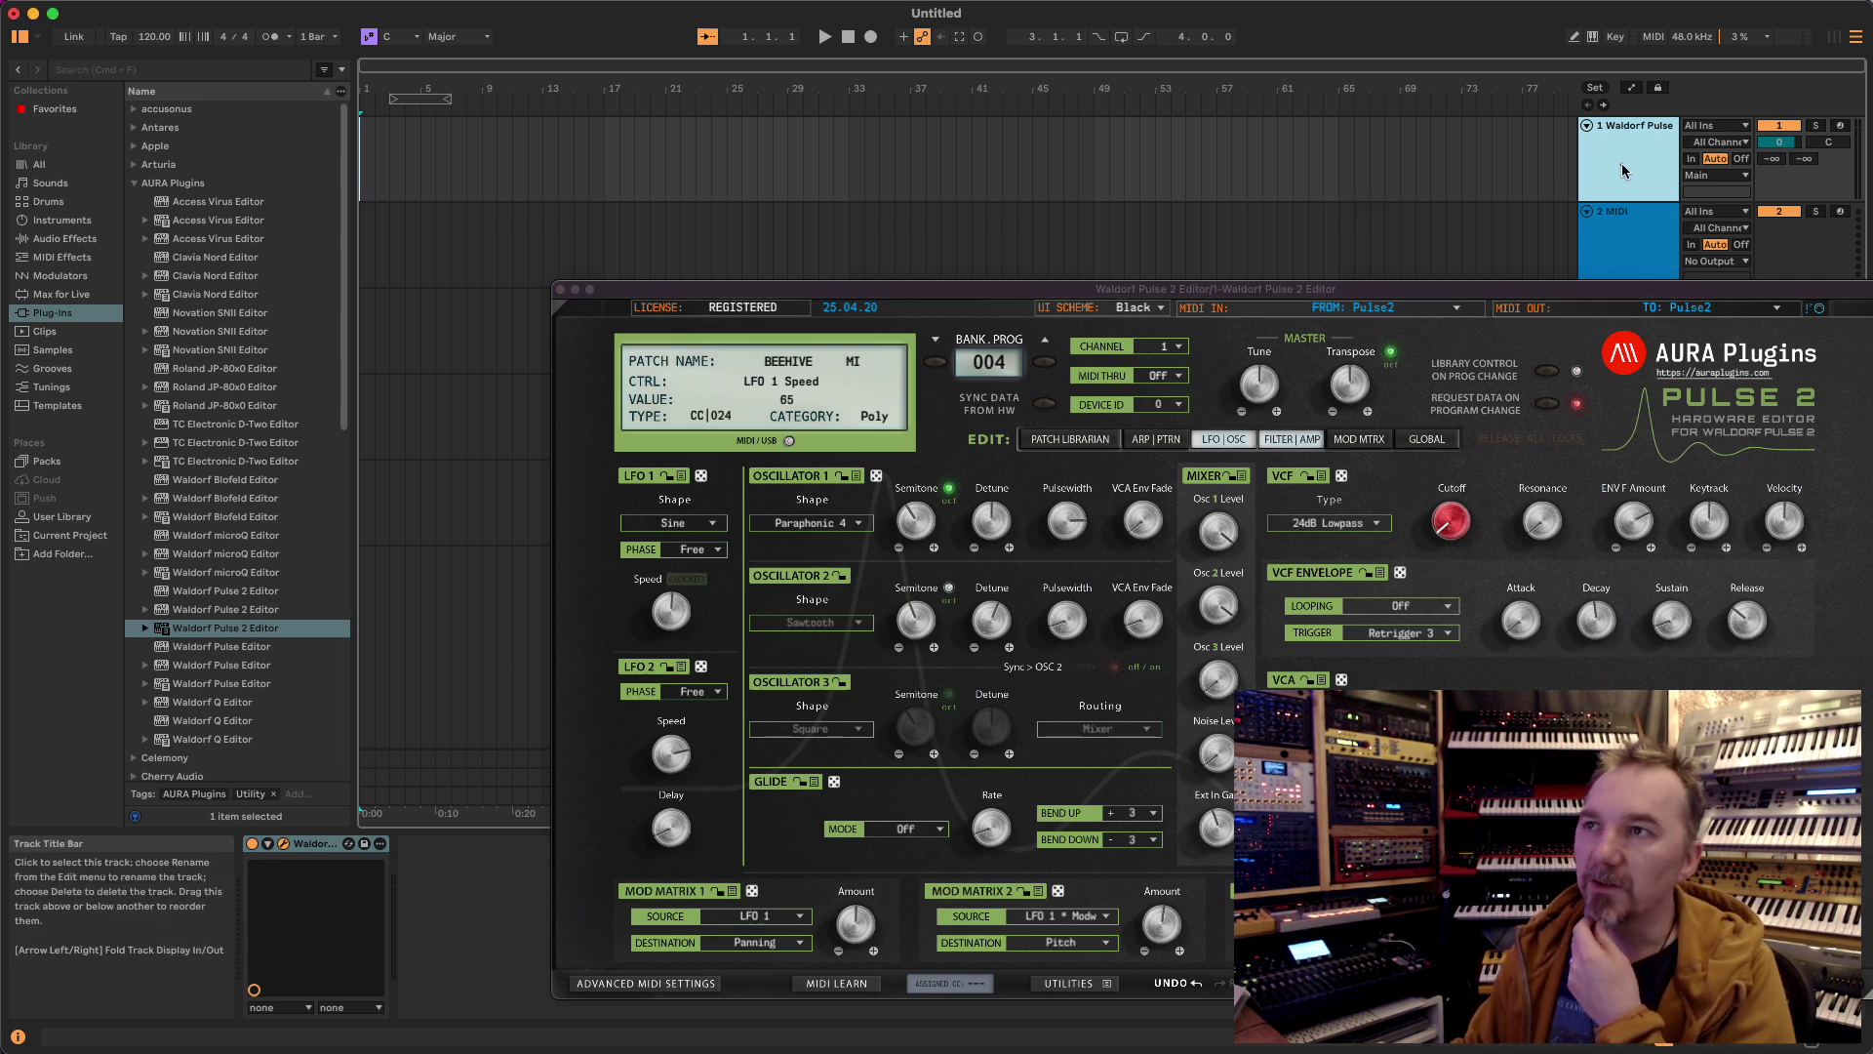
# - Add VCF Cutoff and VCF Resonance to the plug-in's device parameters in Live and set them to about 53 and 9
pyautogui.click(268, 844)
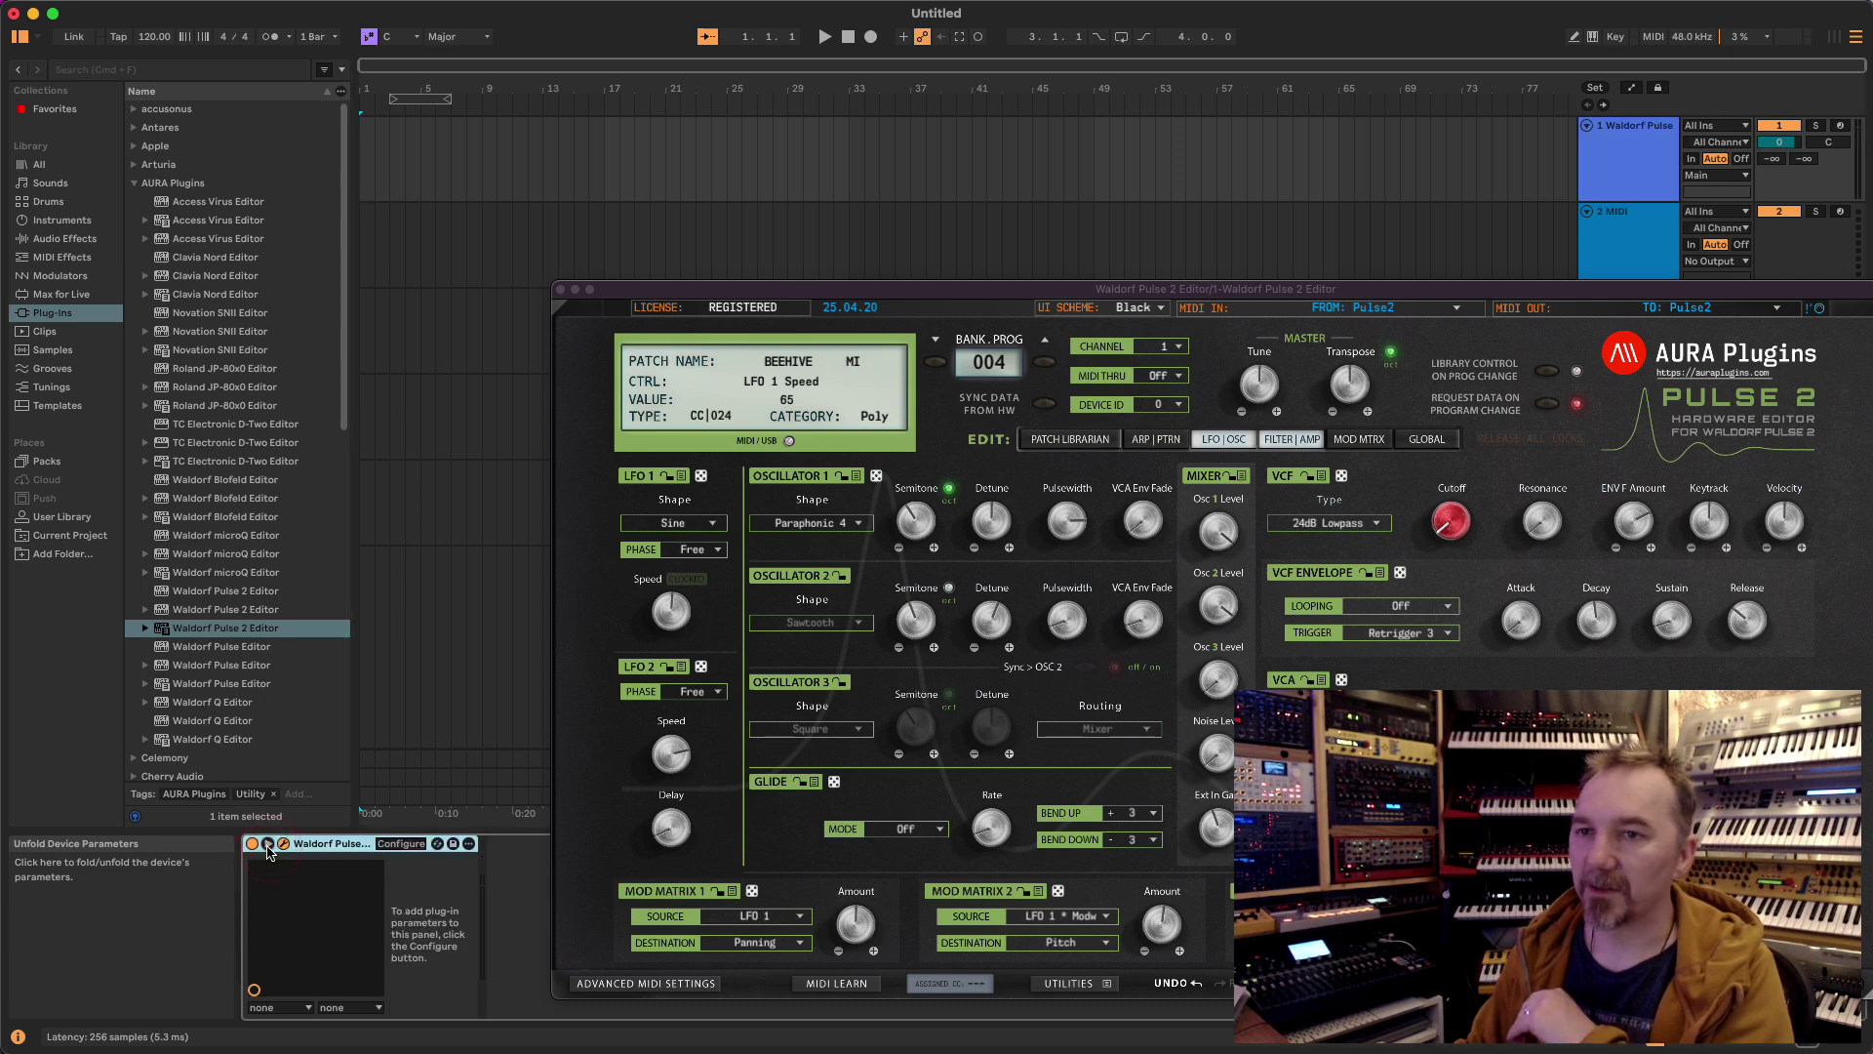
pyautogui.click(404, 845)
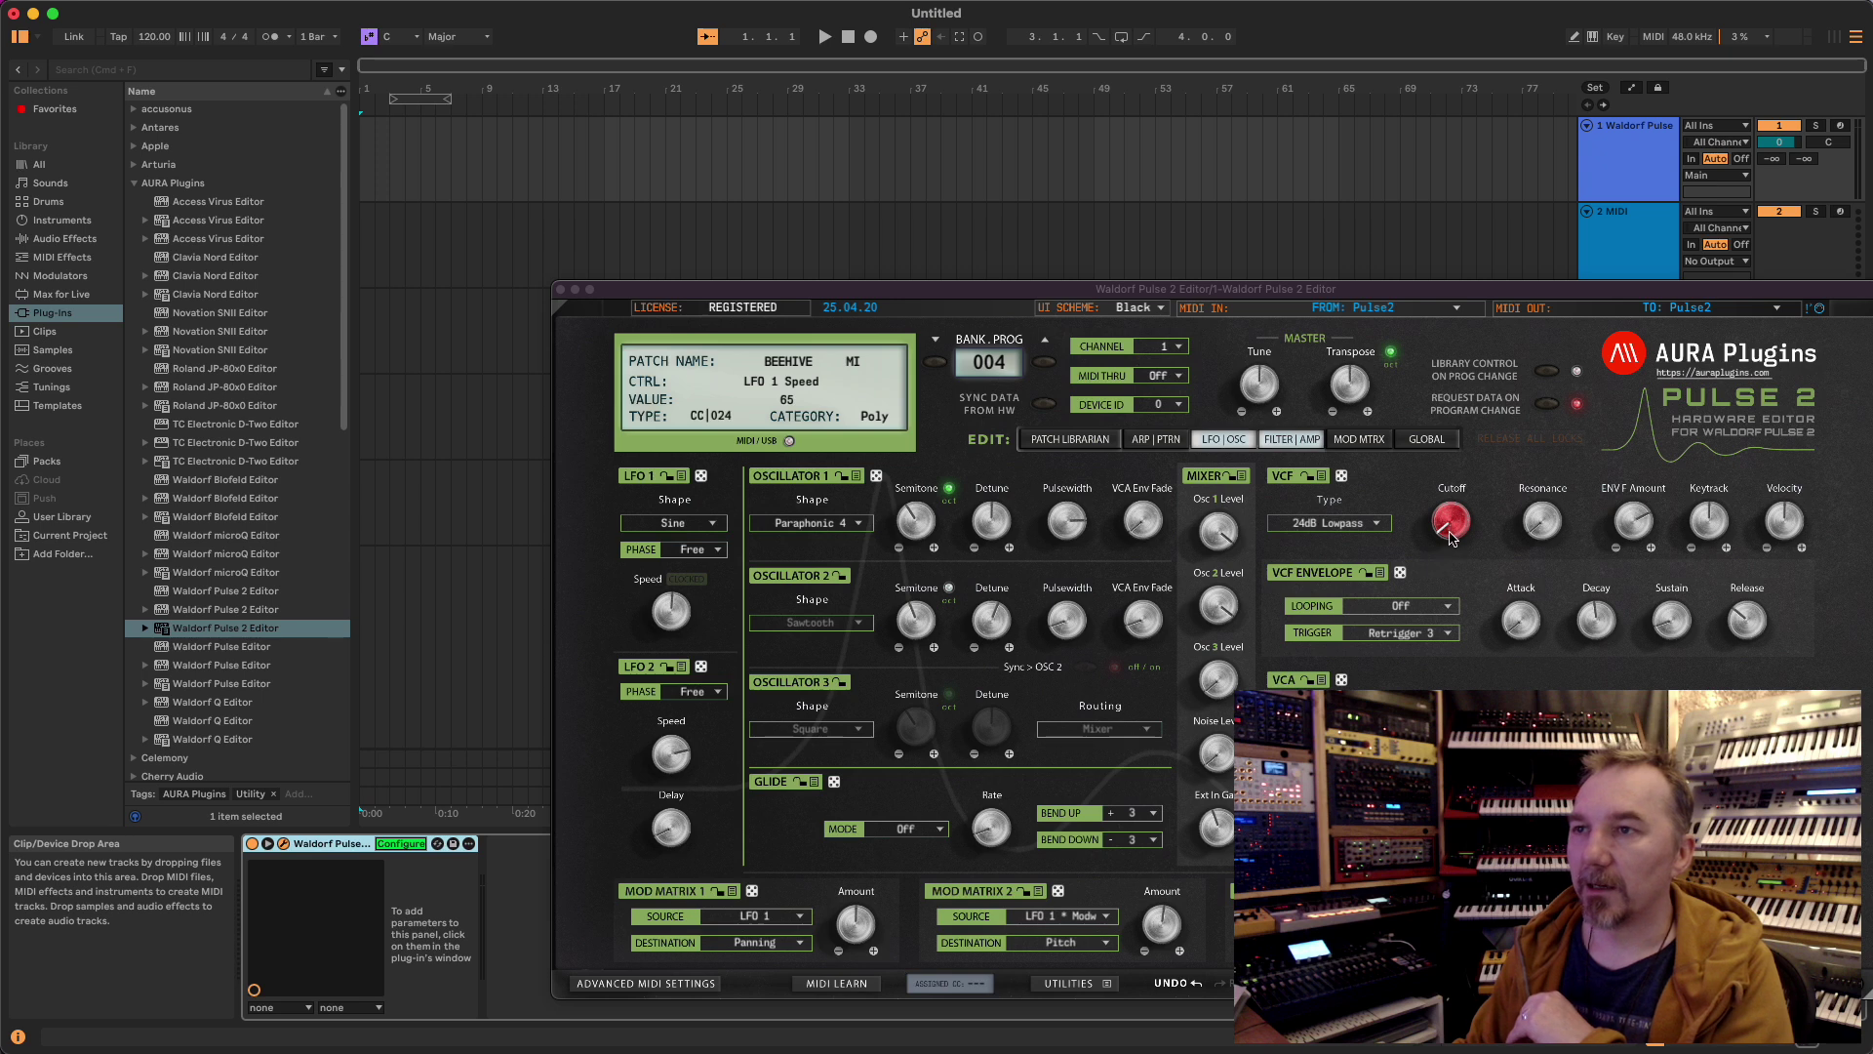
pyautogui.moveTo(1451, 534); pyautogui.dragTo(1541, 523)
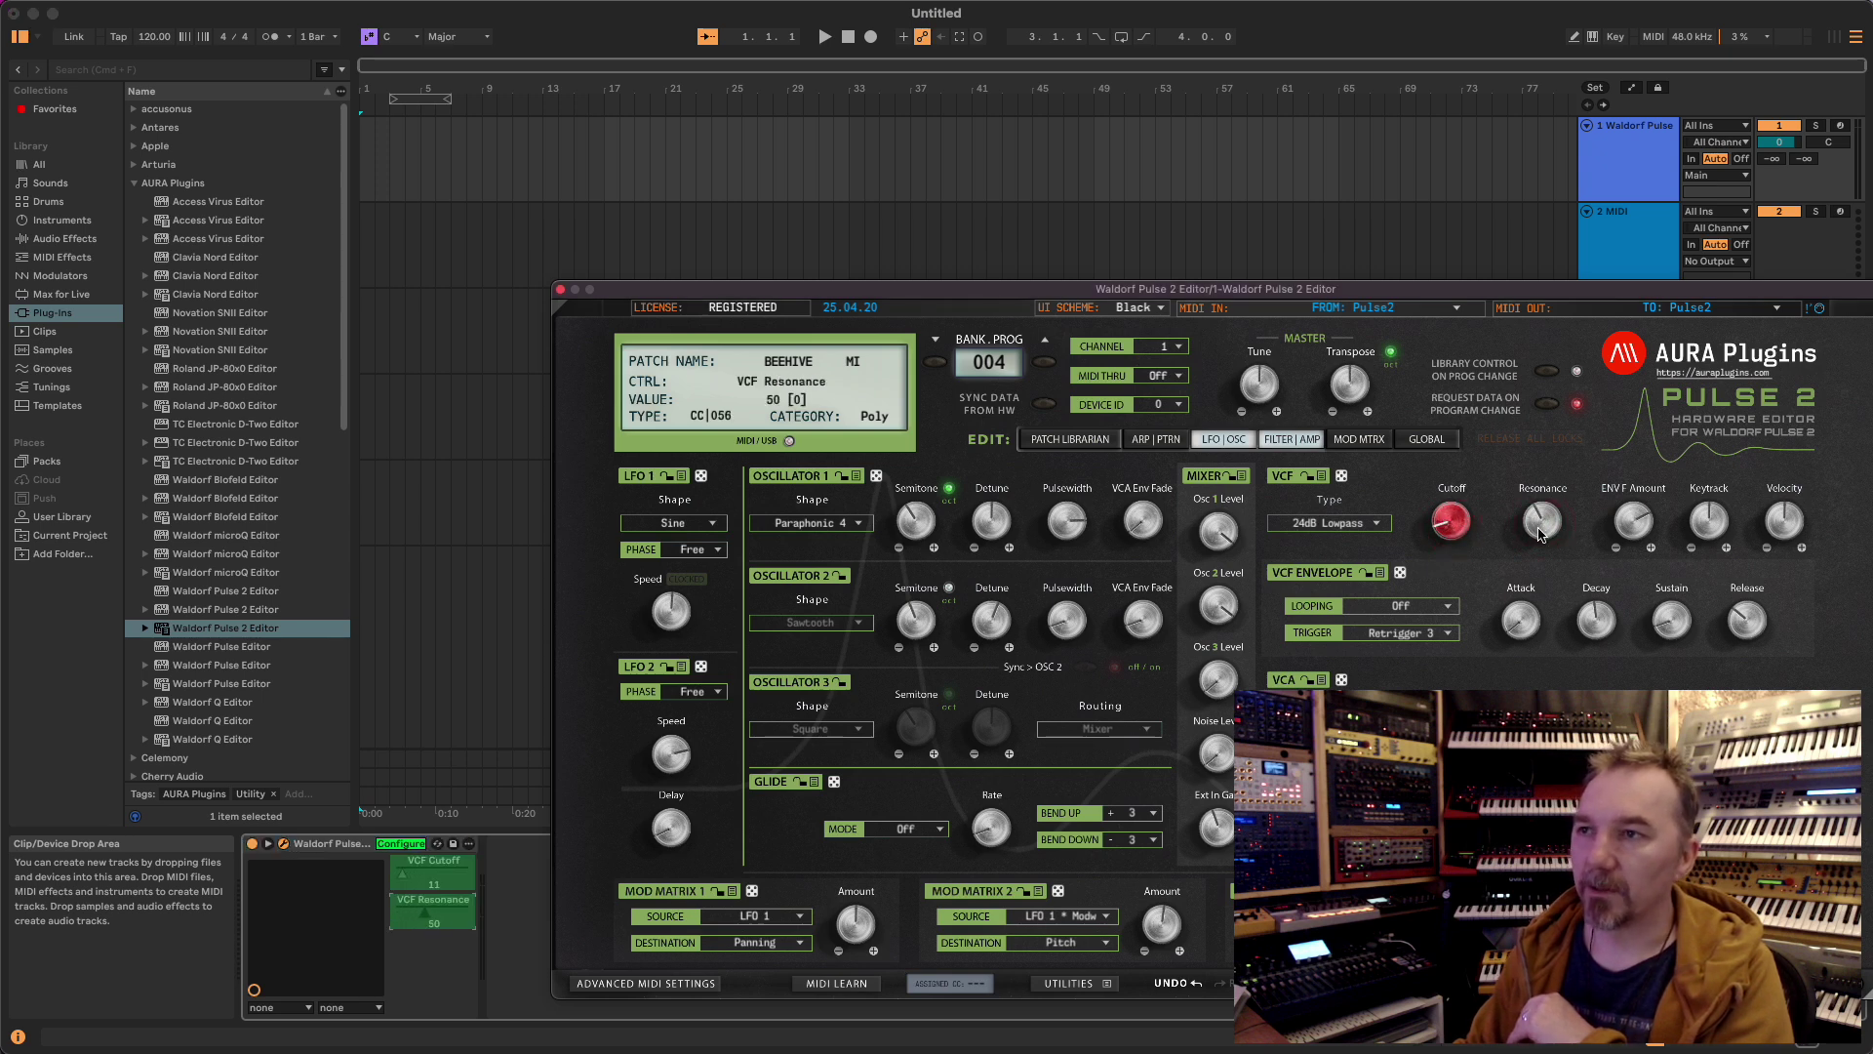
pyautogui.click(401, 843)
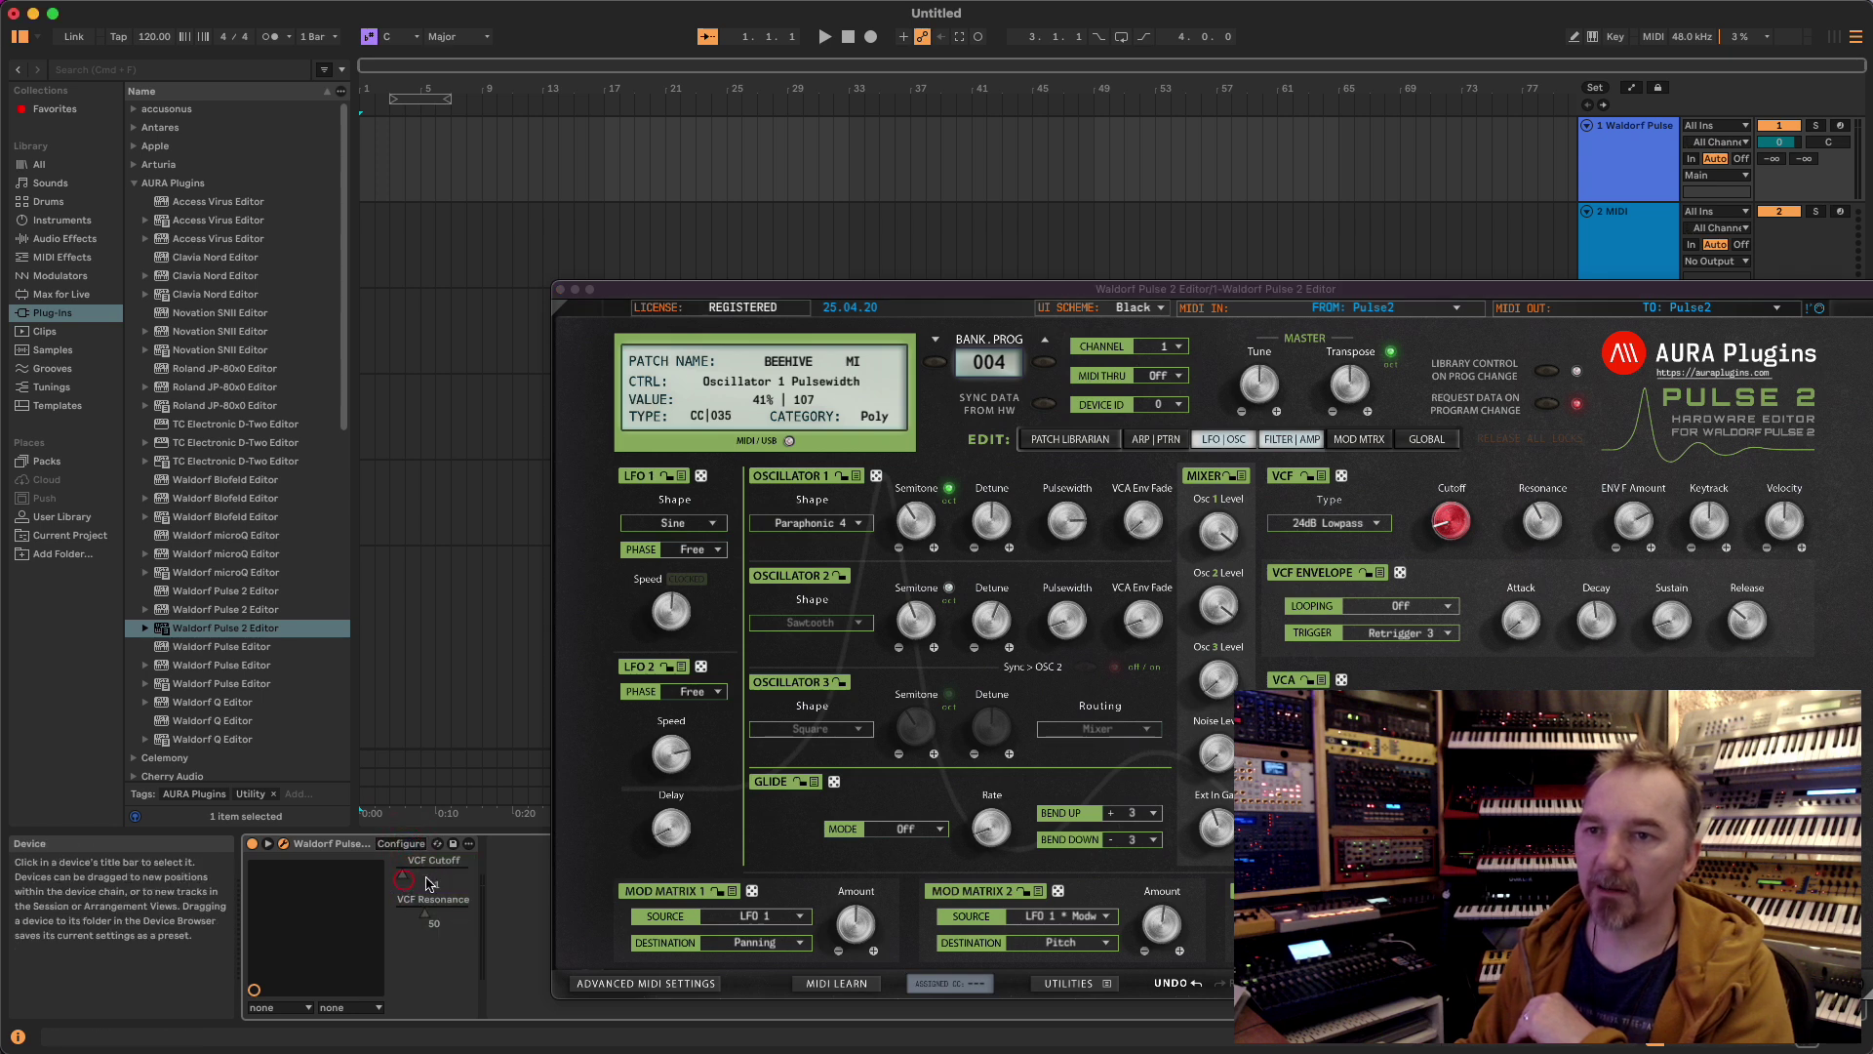
pyautogui.moveTo(422, 883); pyautogui.dragTo(422, 845)
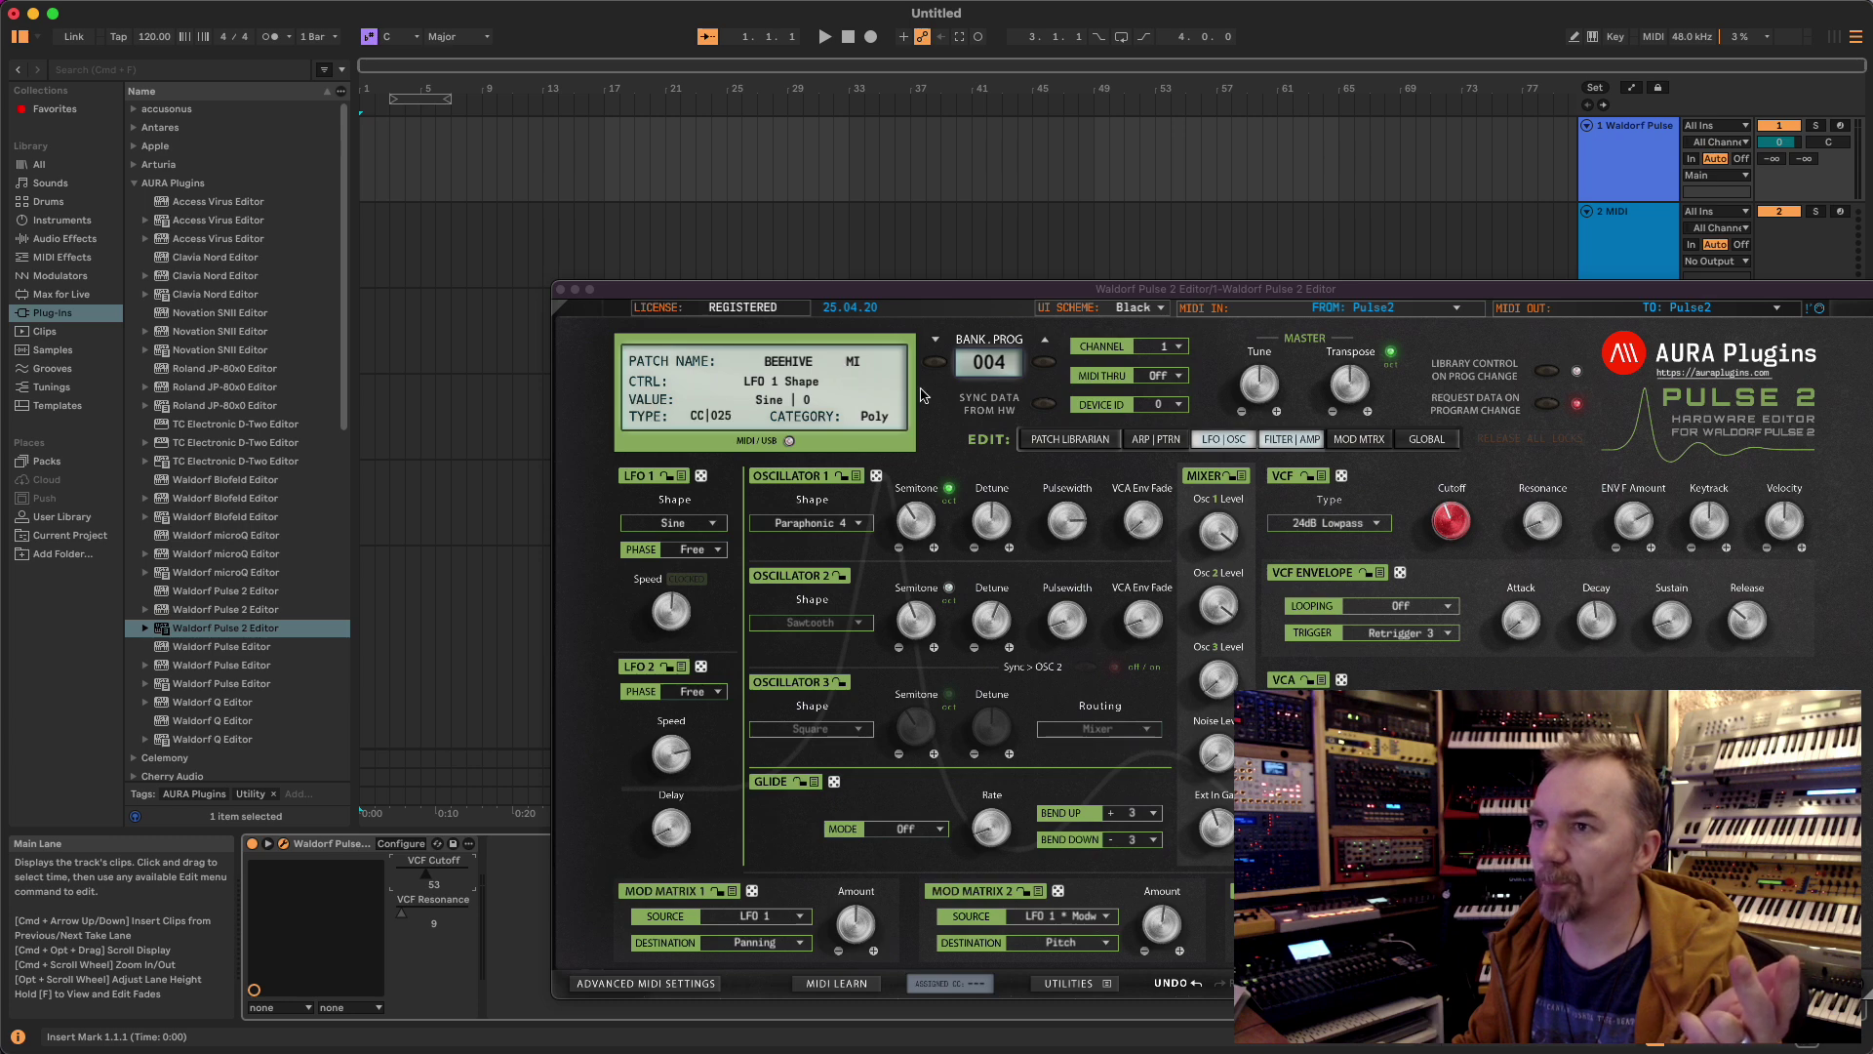
# - Move the editor window back over the plug-in browser and check its edit history
pyautogui.moveTo(726, 290); pyautogui.dragTo(180, 39)
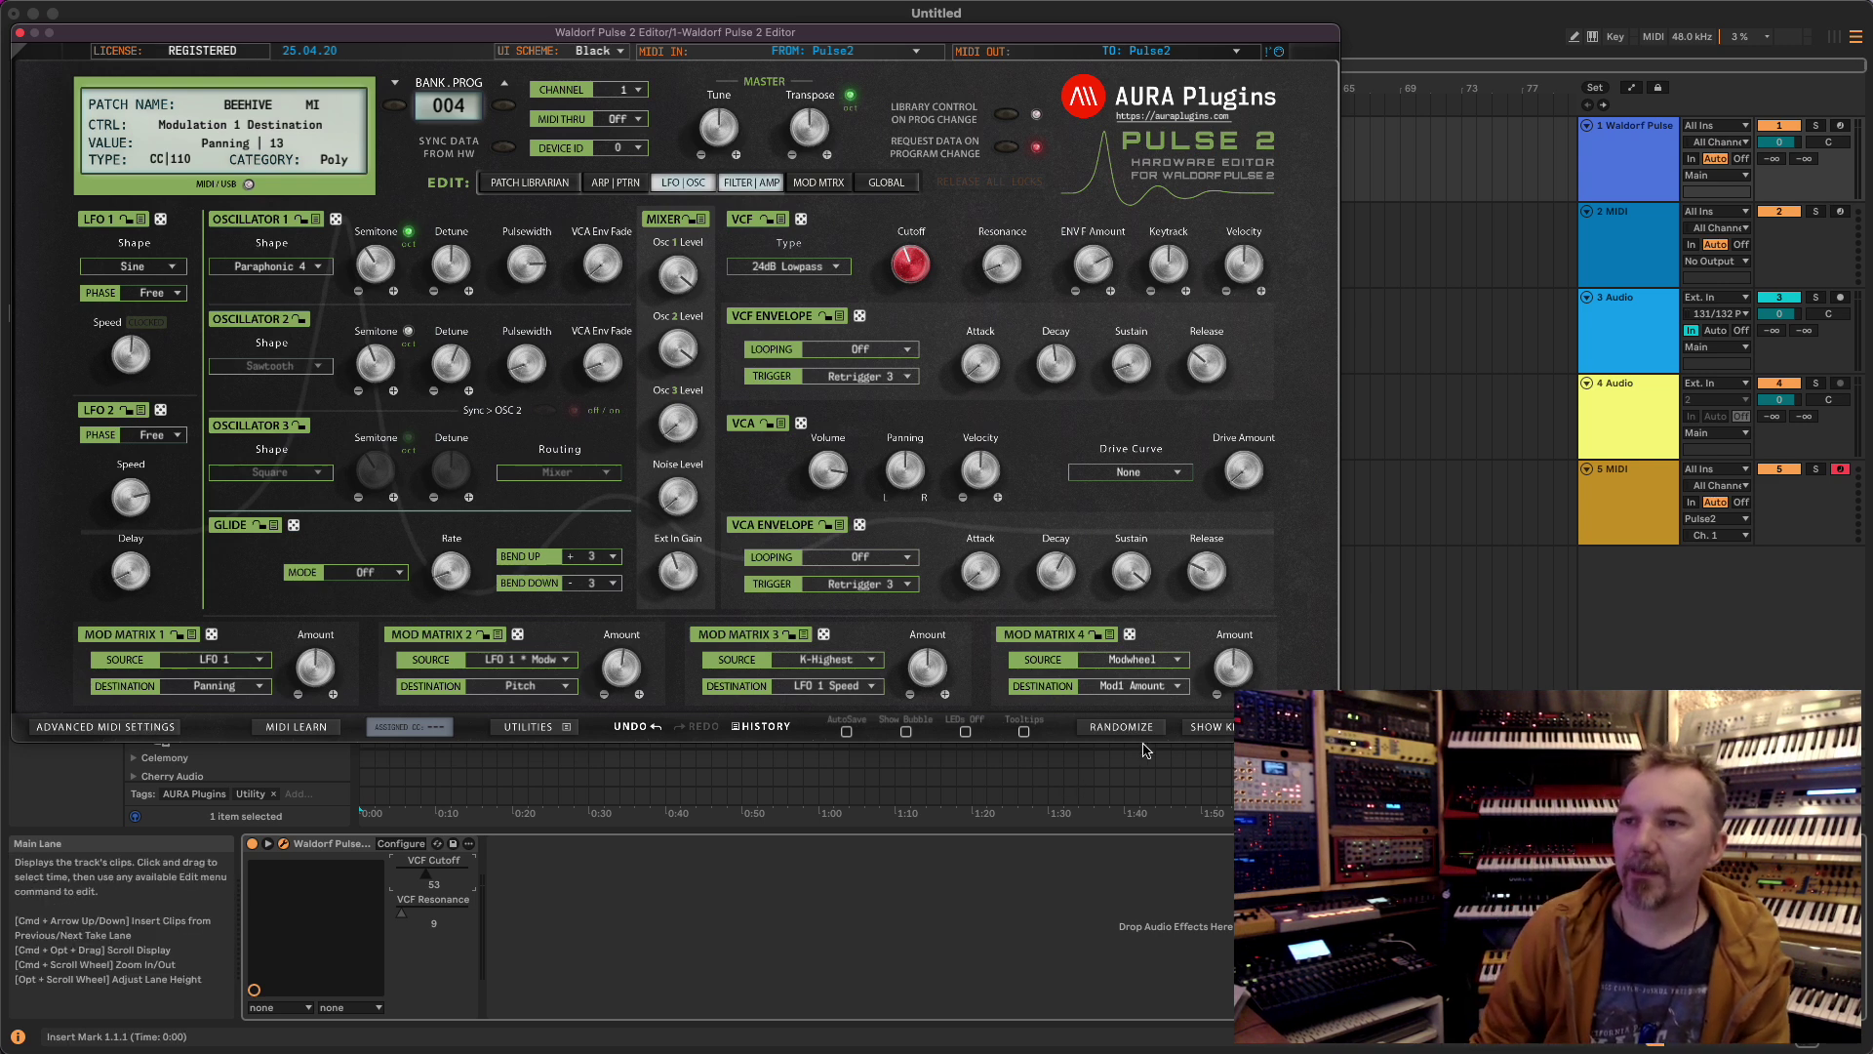
pyautogui.click(760, 734)
pyautogui.click(743, 715)
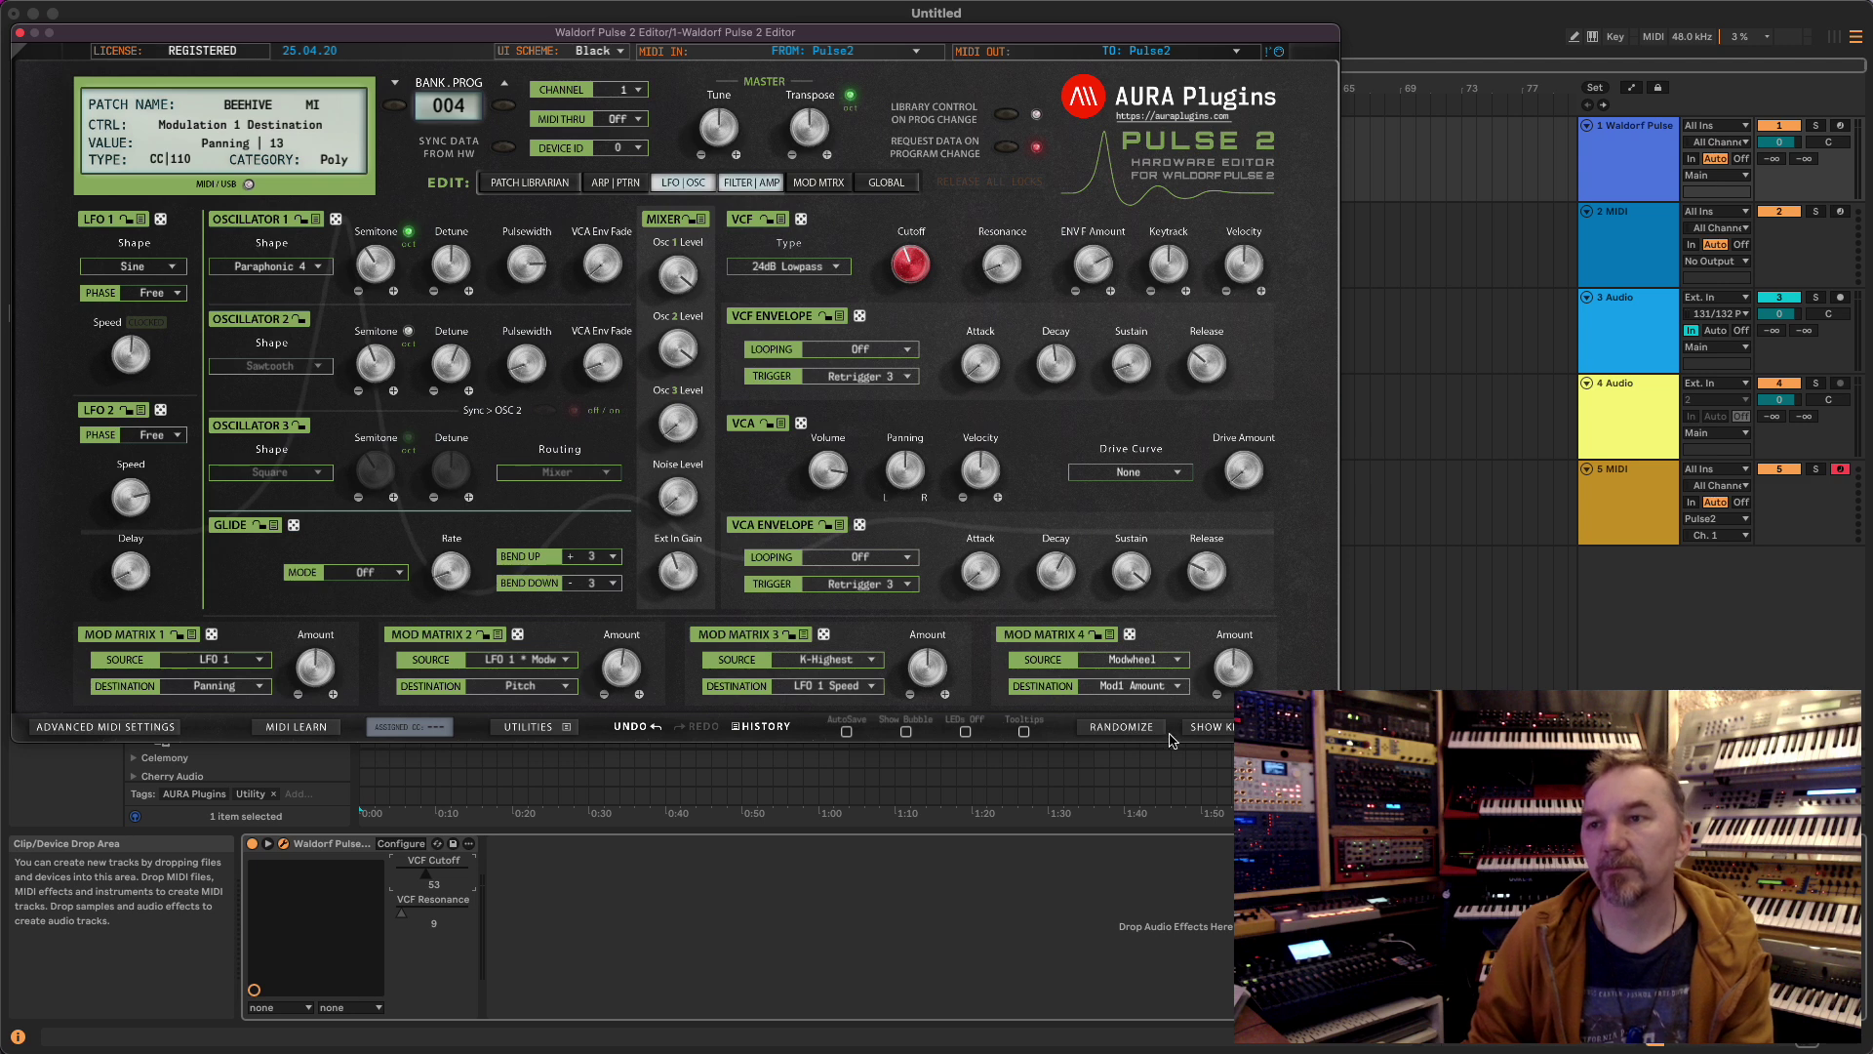
# - Turn on Tooltips, view the explanation for the VCA envelope's Attack, and turn Tooltips off again
pyautogui.click(1023, 731)
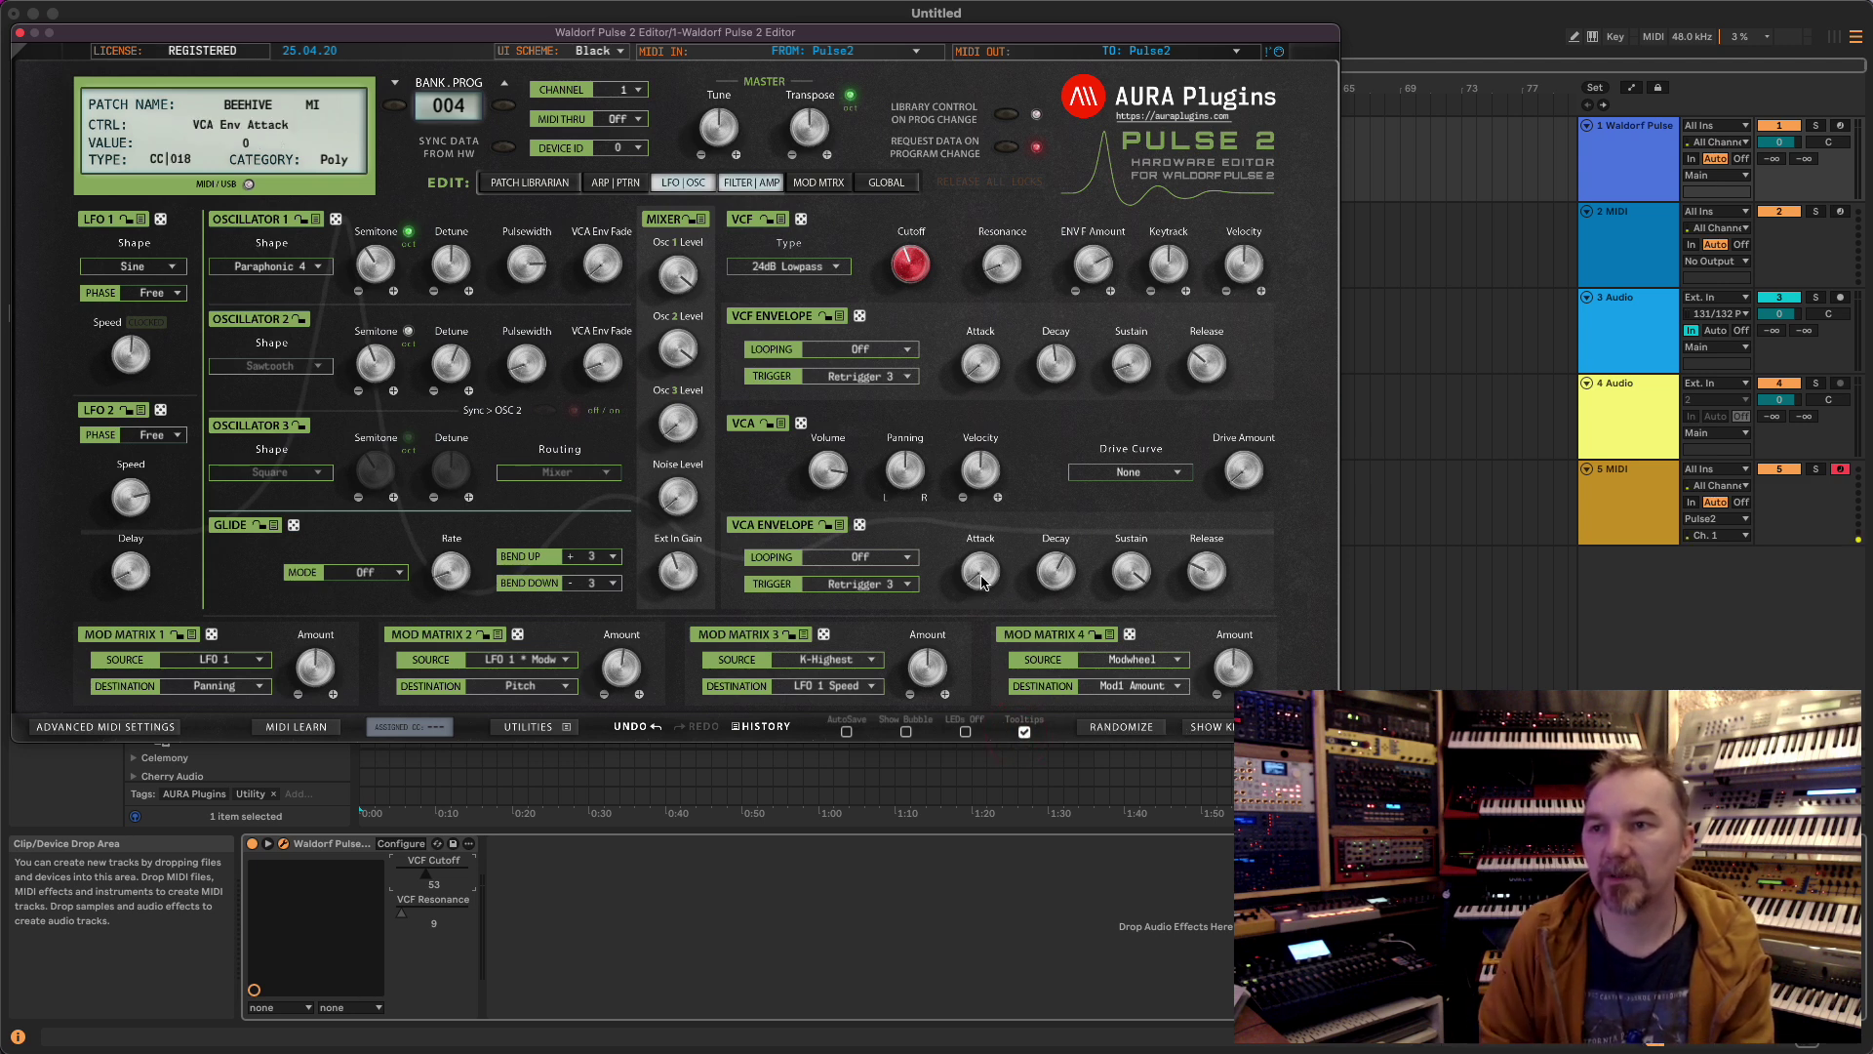
pyautogui.moveTo(981, 582)
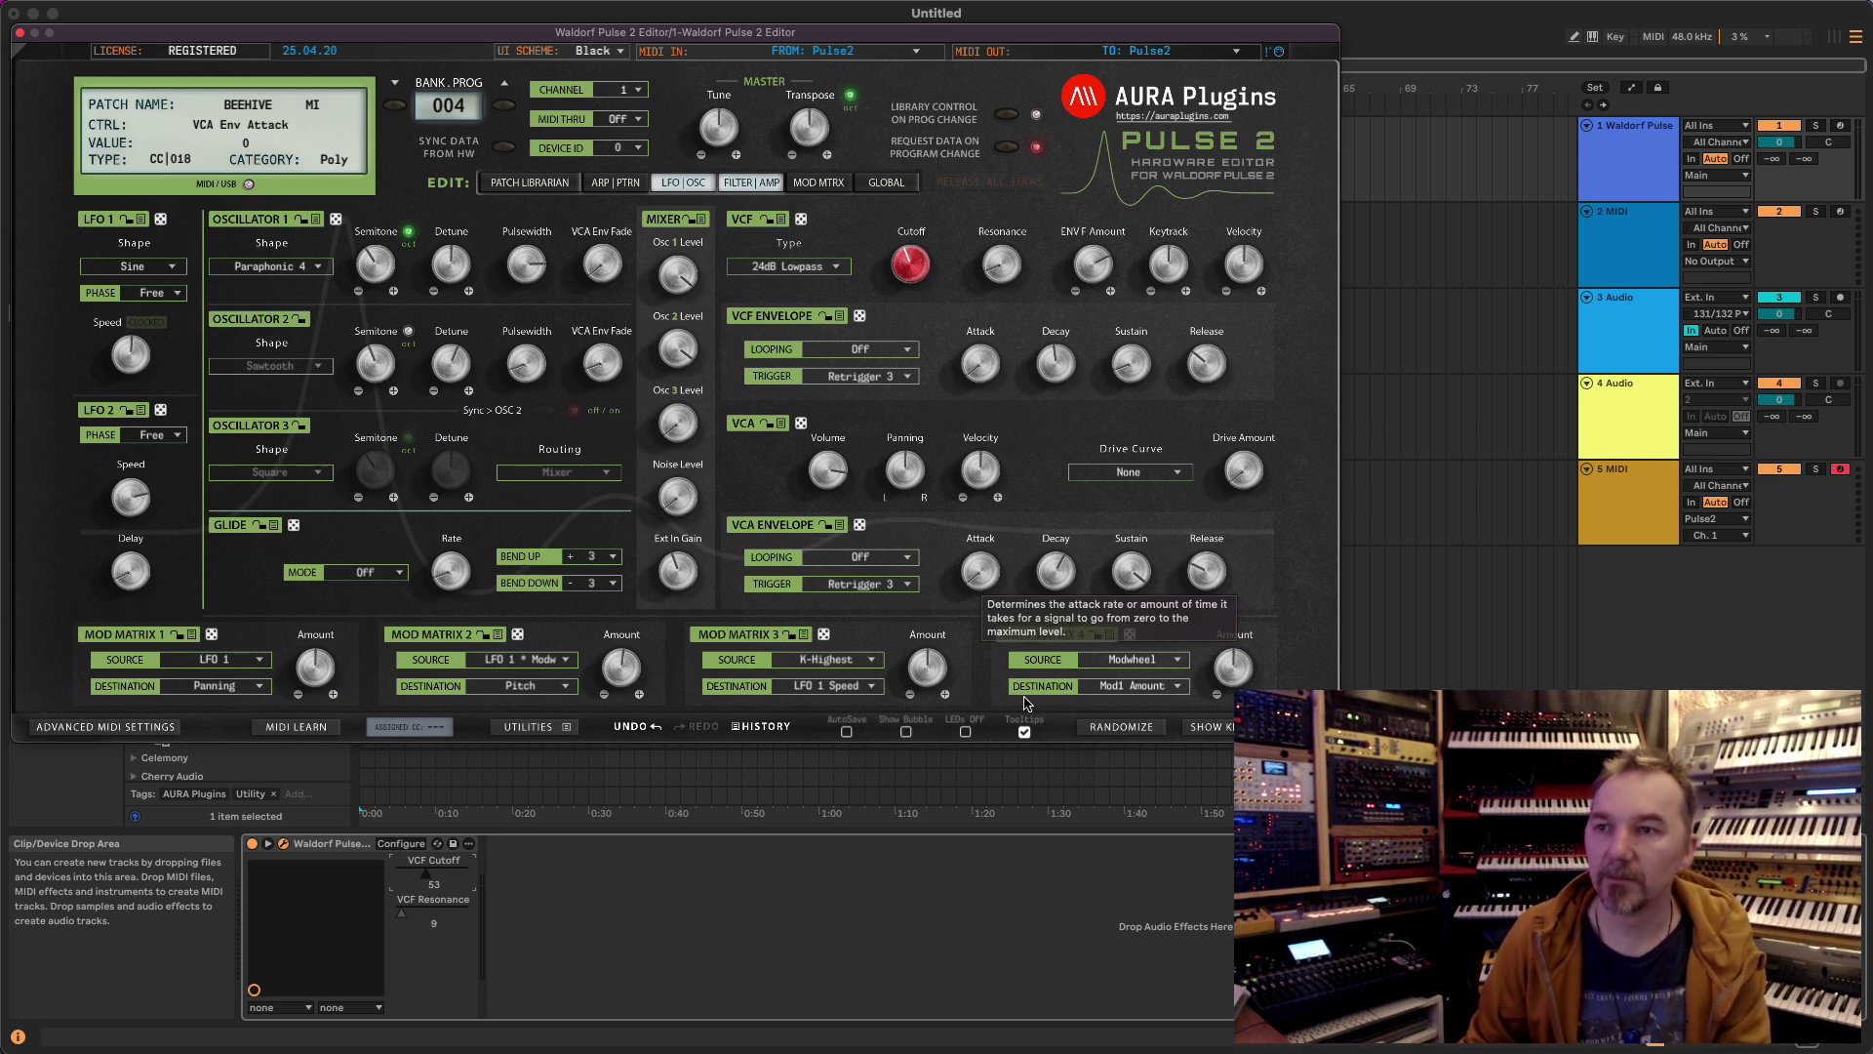
pyautogui.click(1023, 732)
# - Try Show Bubble on the Mod Matrix 3 Amount, turn it off, and reset the amount to 0
pyautogui.click(907, 732)
pyautogui.moveTo(930, 668)
pyautogui.moveTo(929, 668); pyautogui.dragTo(930, 671)
pyautogui.click(905, 732)
pyautogui.doubleClick(929, 683)
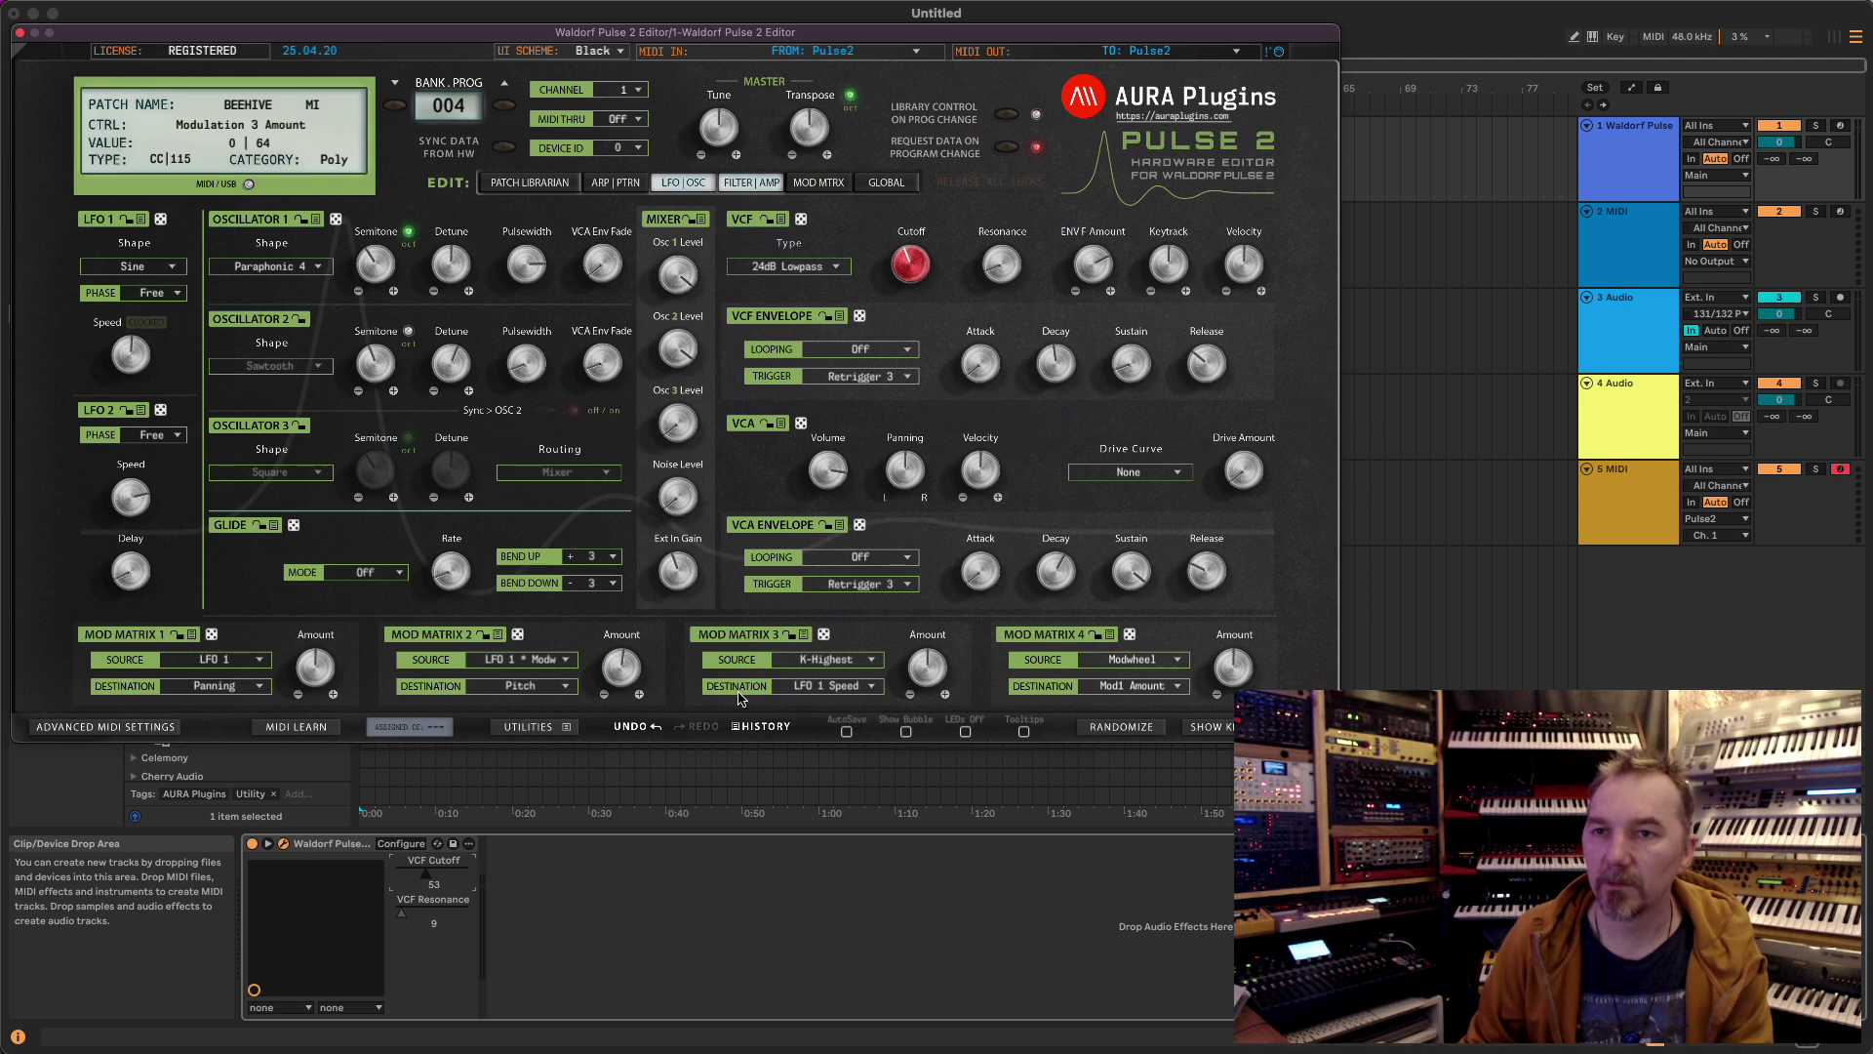
# - Try the wooden side panels through the editor's User Interface options and remove them again
pyautogui.click(551, 728)
pyautogui.moveTo(656, 939)
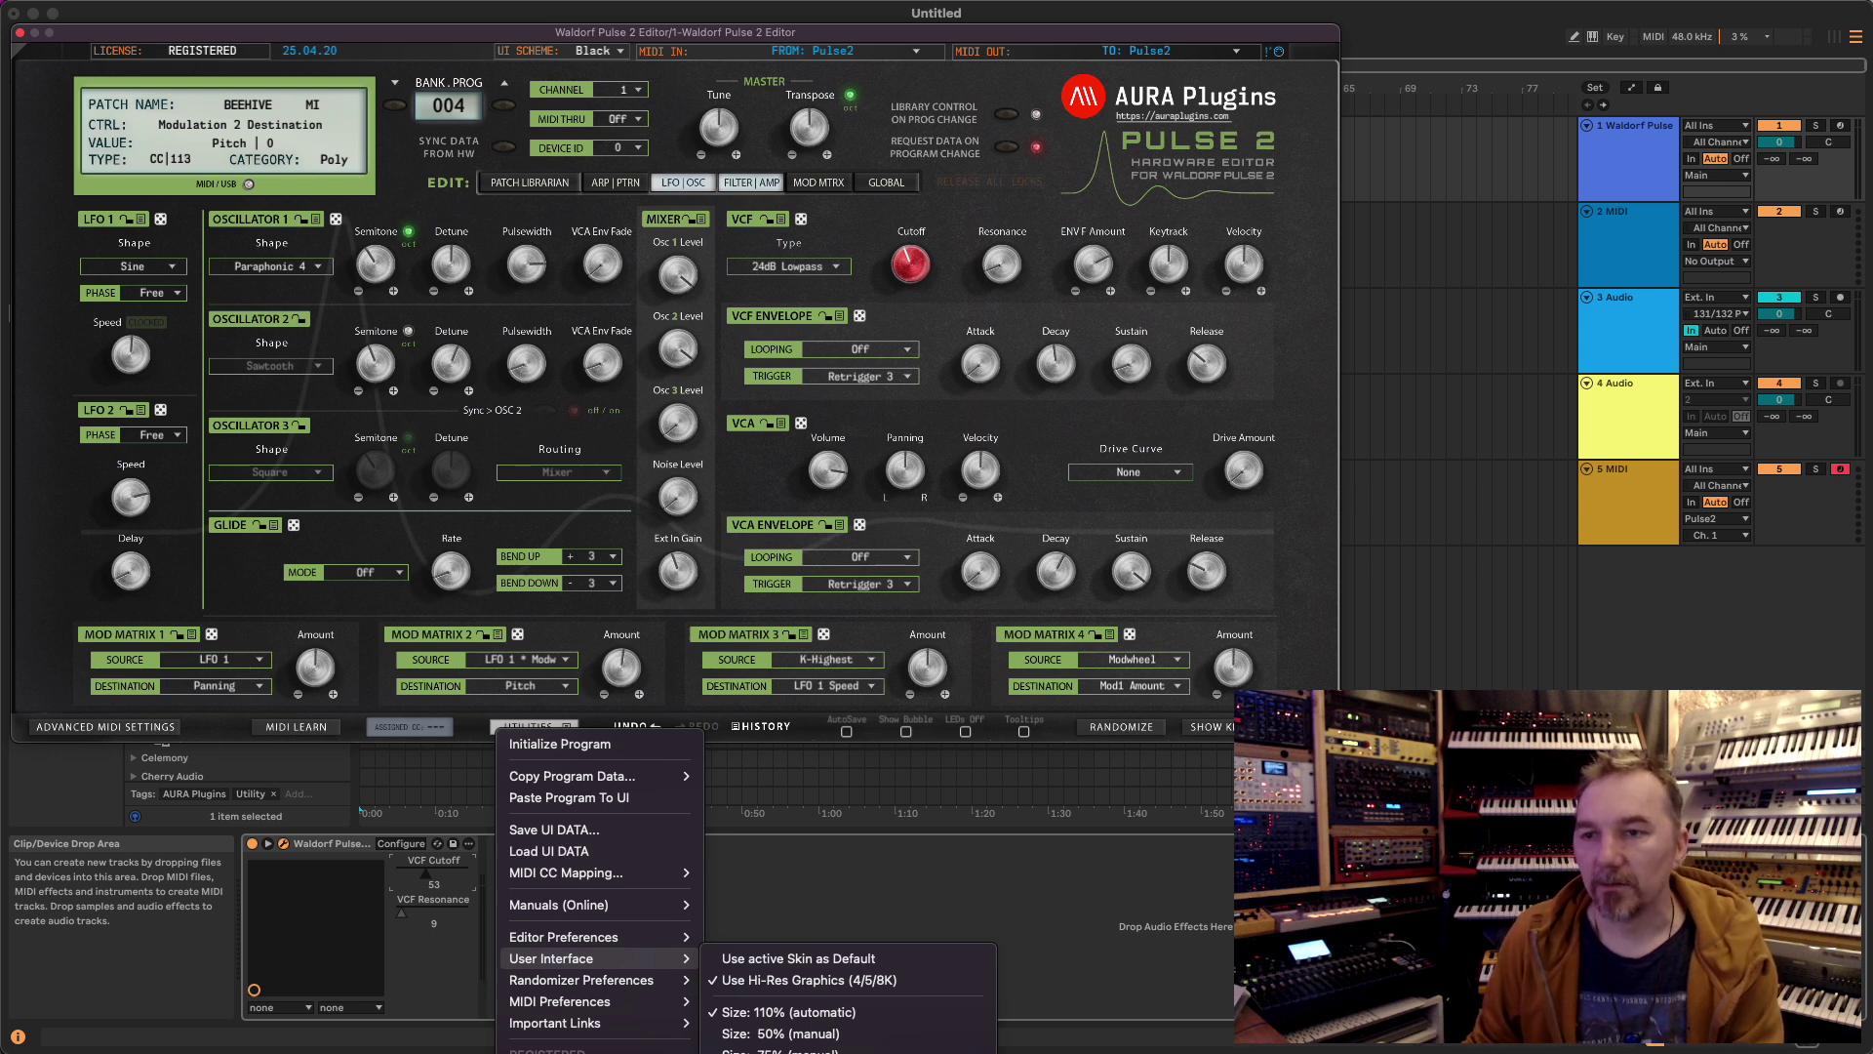
pyautogui.click(798, 958)
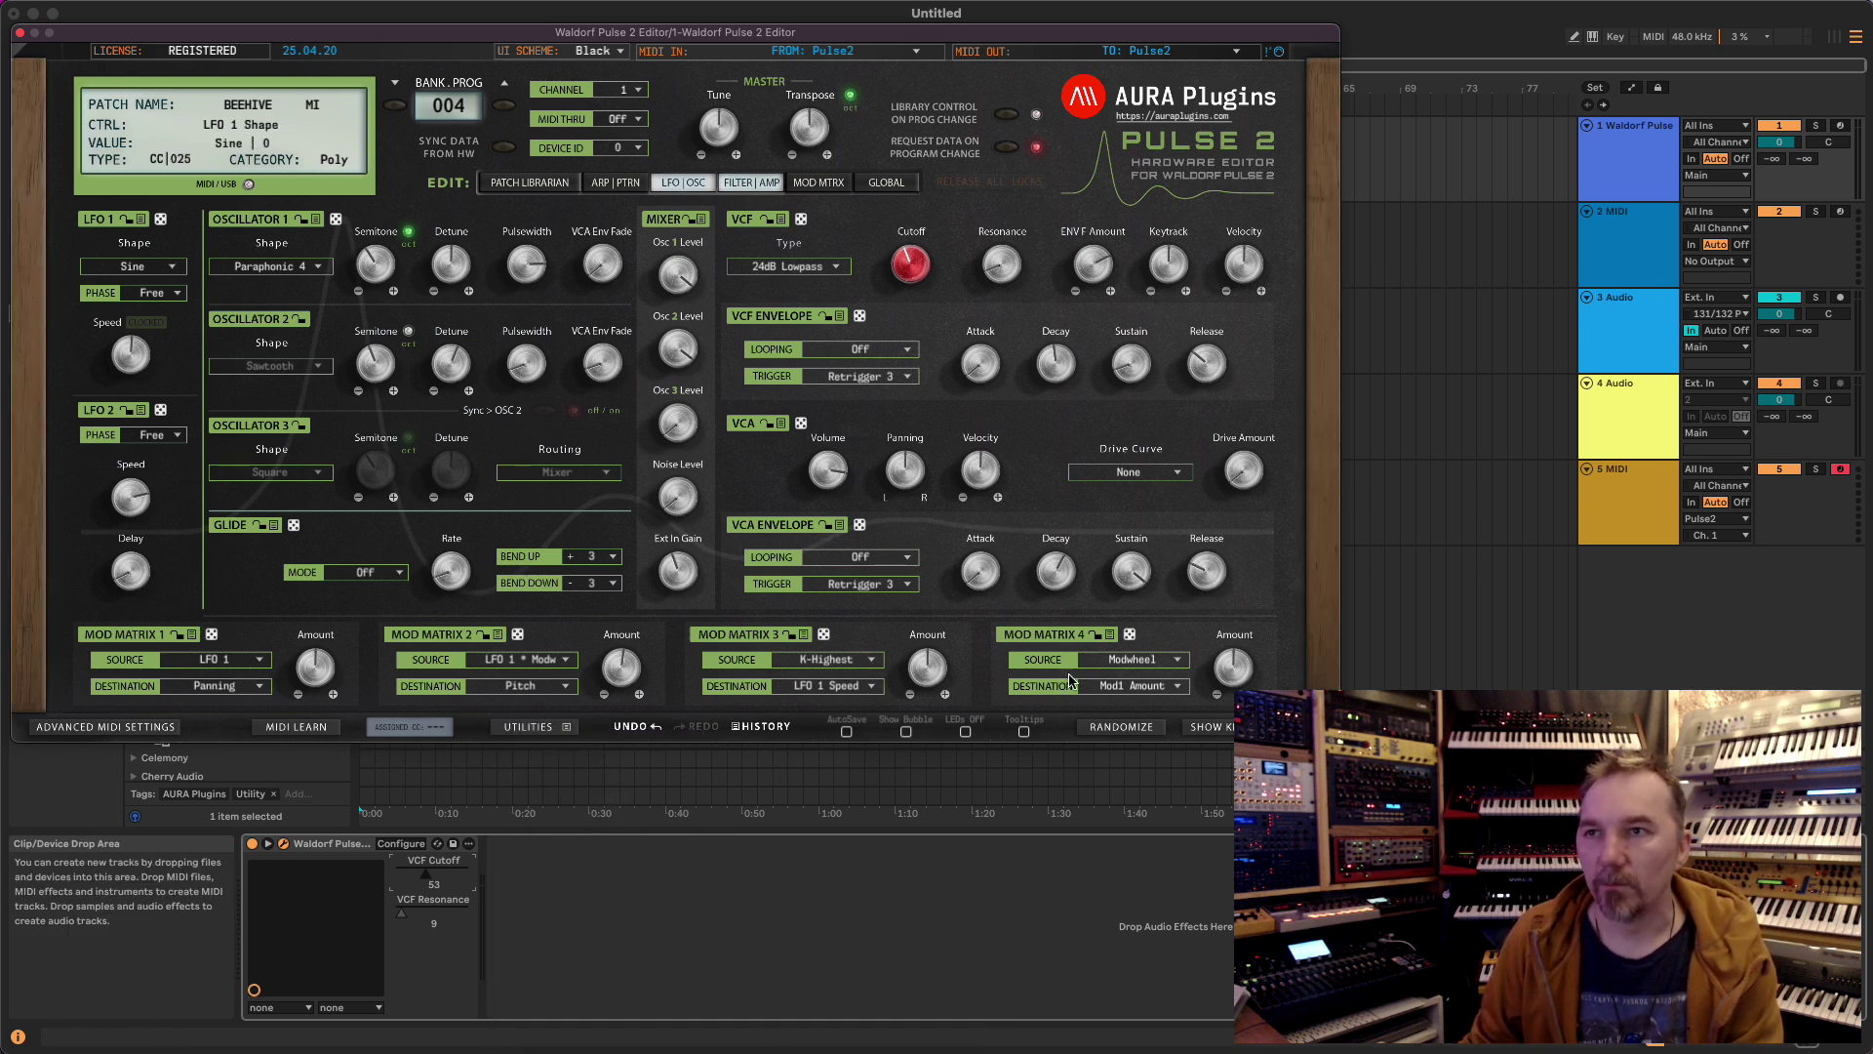
pyautogui.click(563, 728)
pyautogui.moveTo(585, 958)
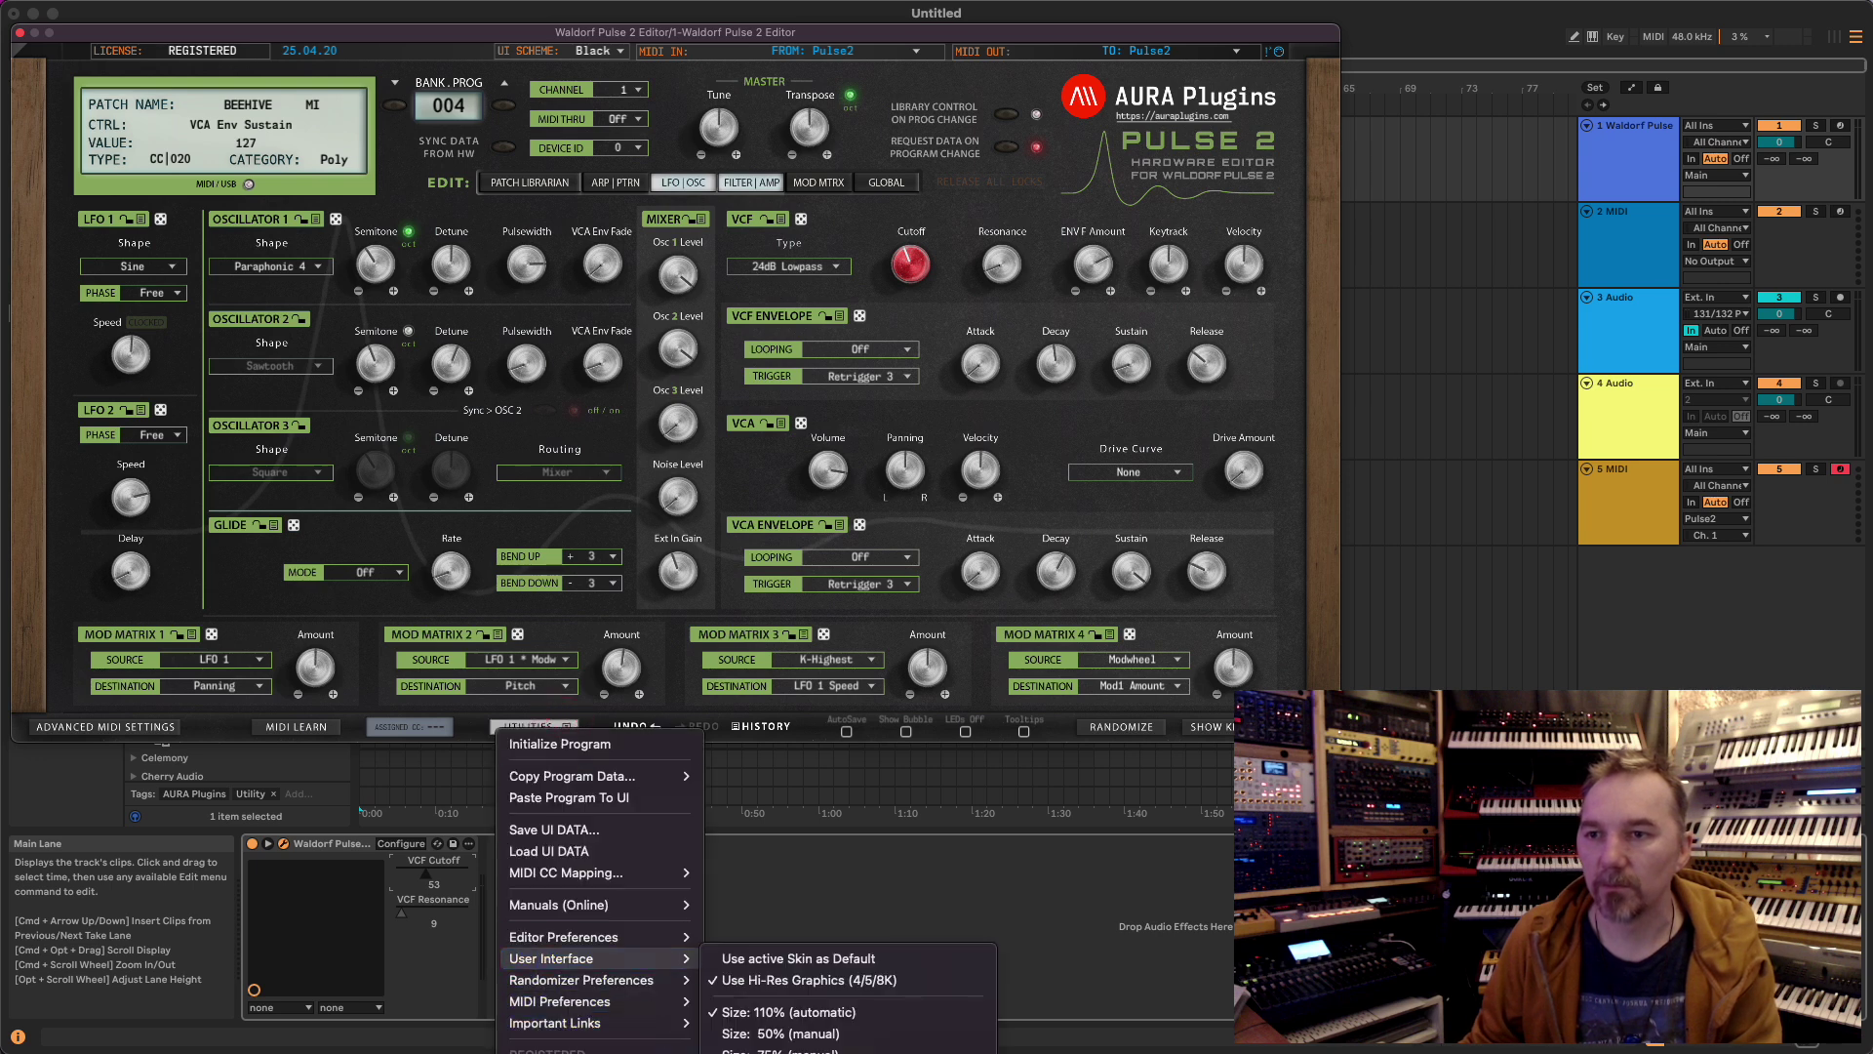
pyautogui.press('Escape')
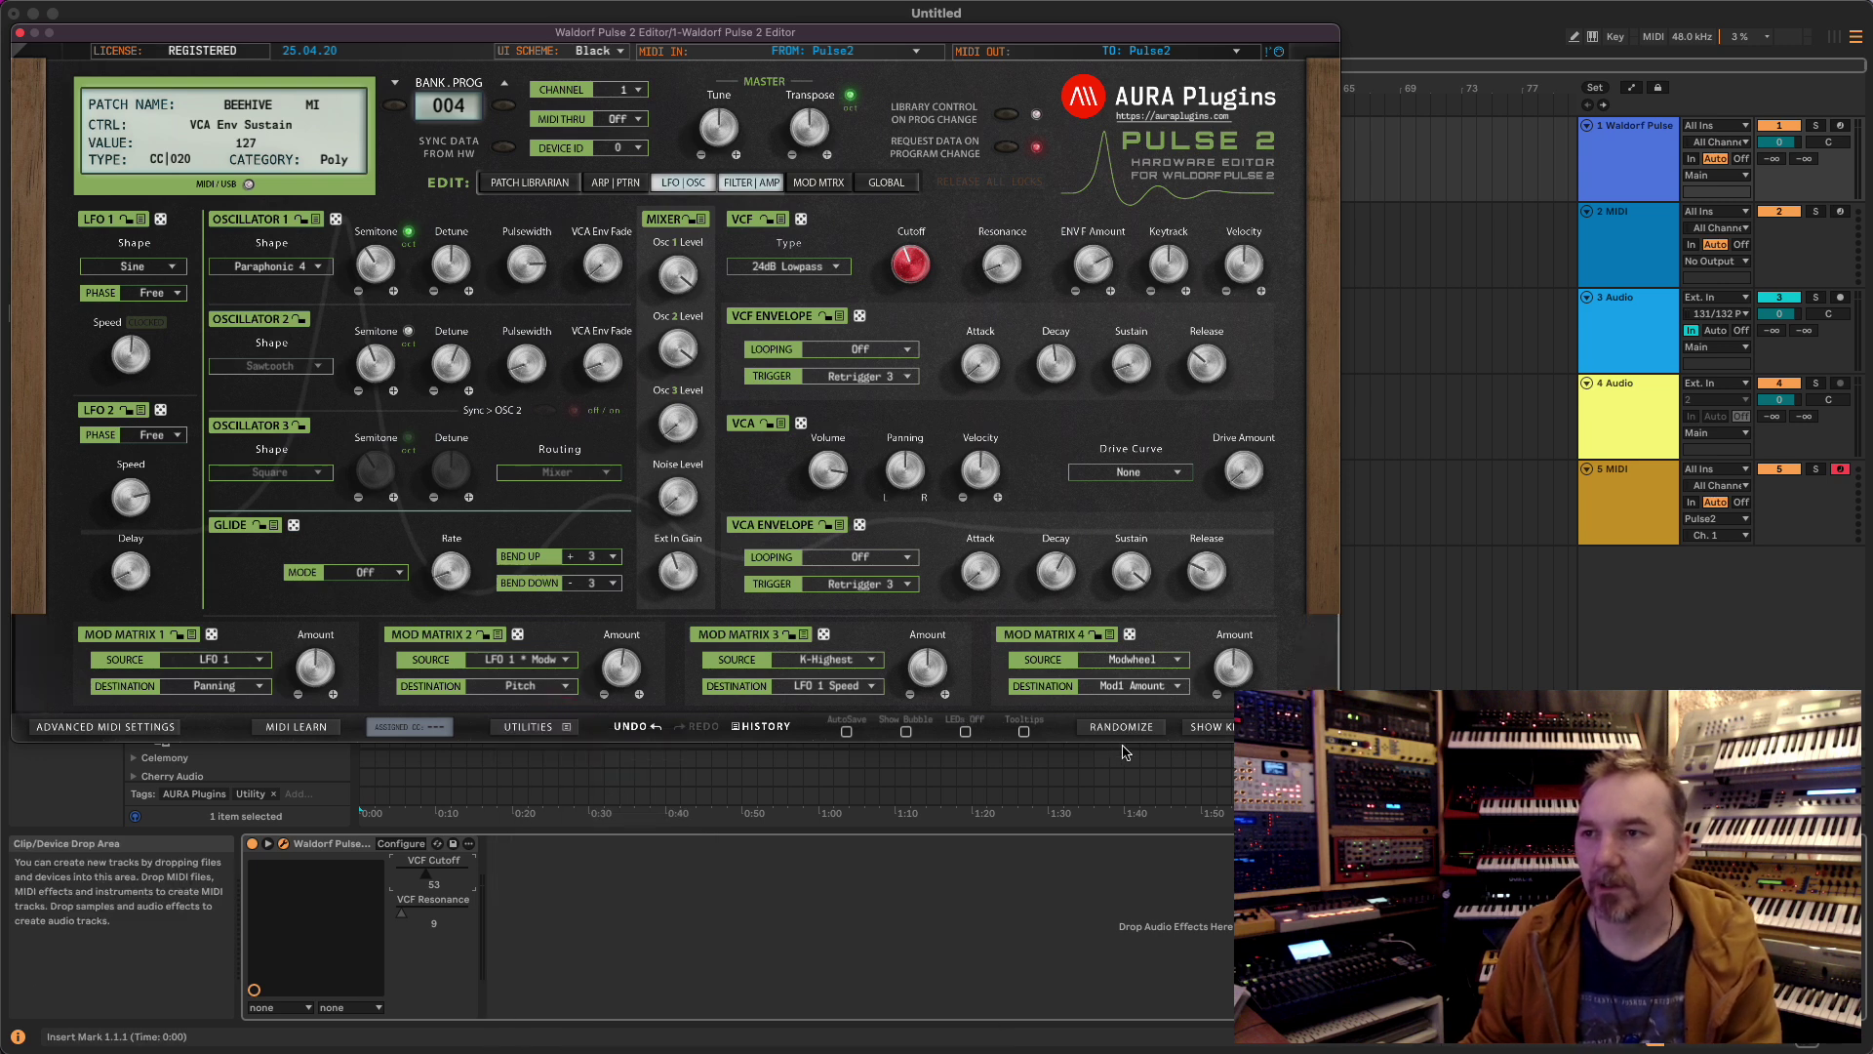
# - Show the editor's virtual keyboard and play a couple of notes on it
pyautogui.click(1205, 726)
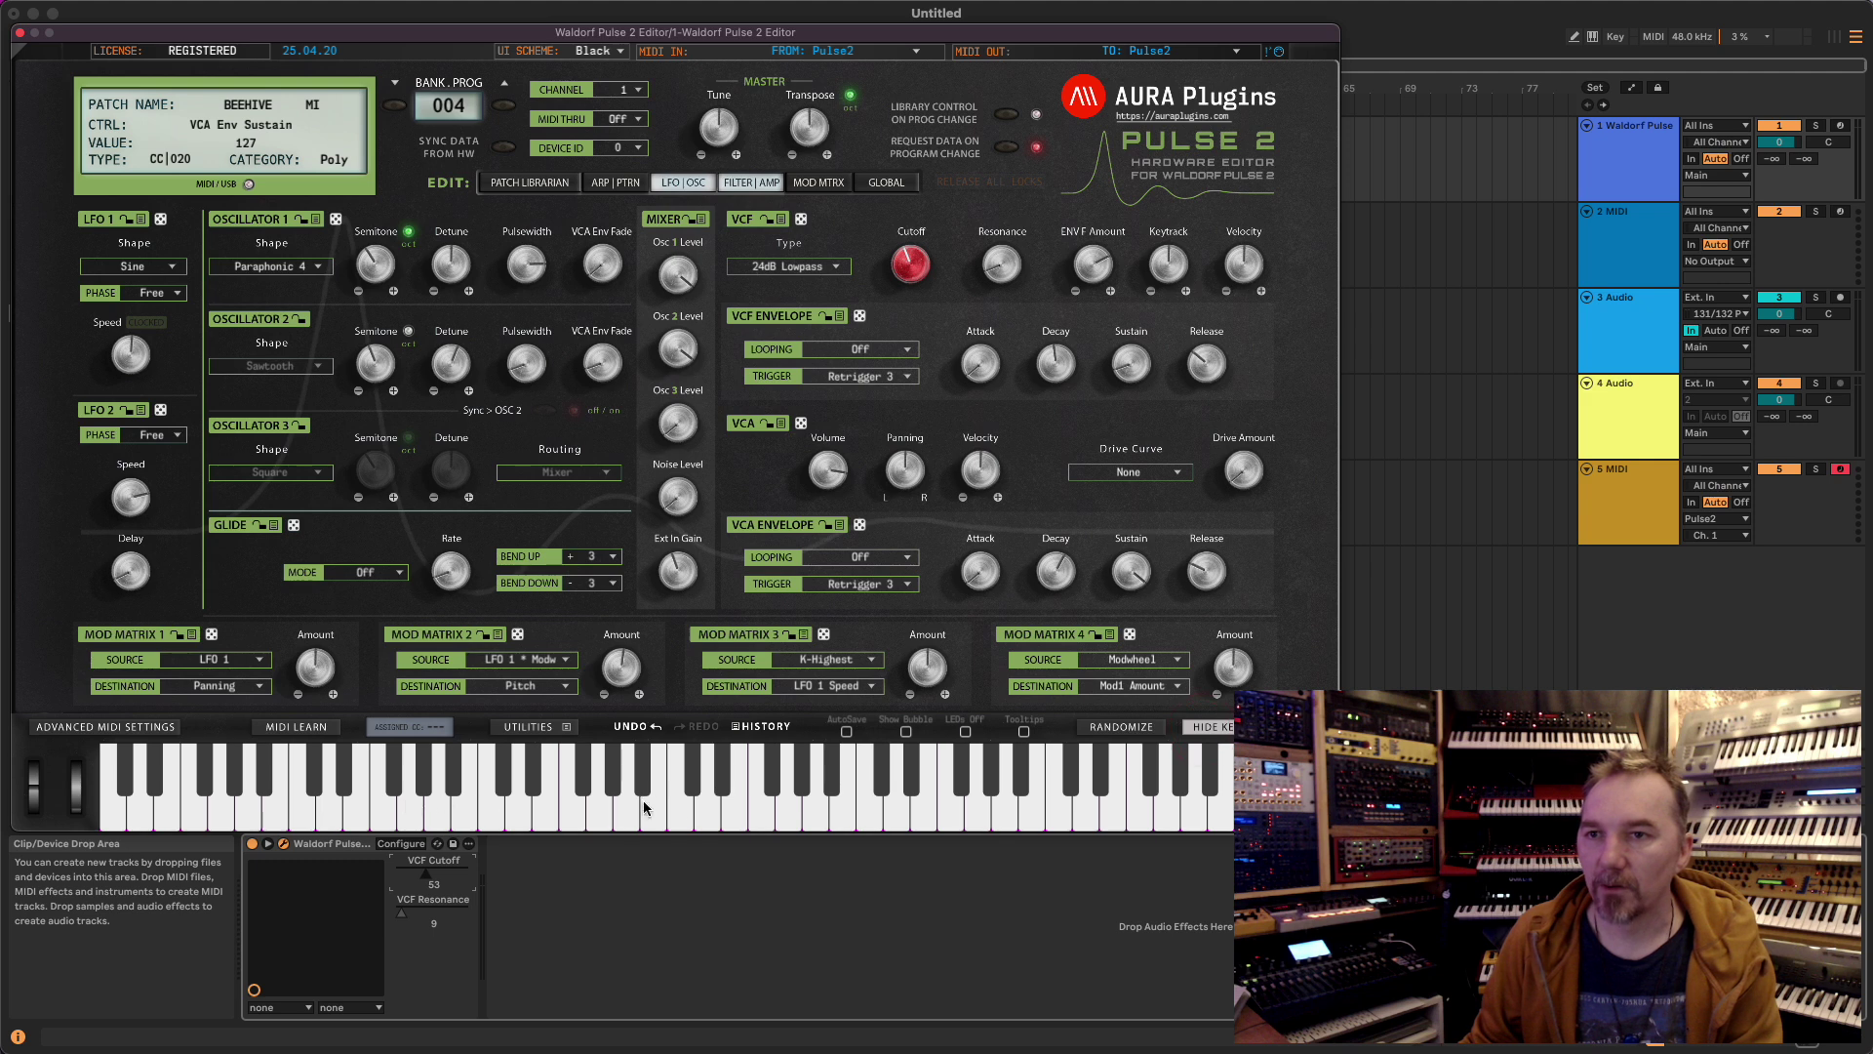
pyautogui.click(687, 810)
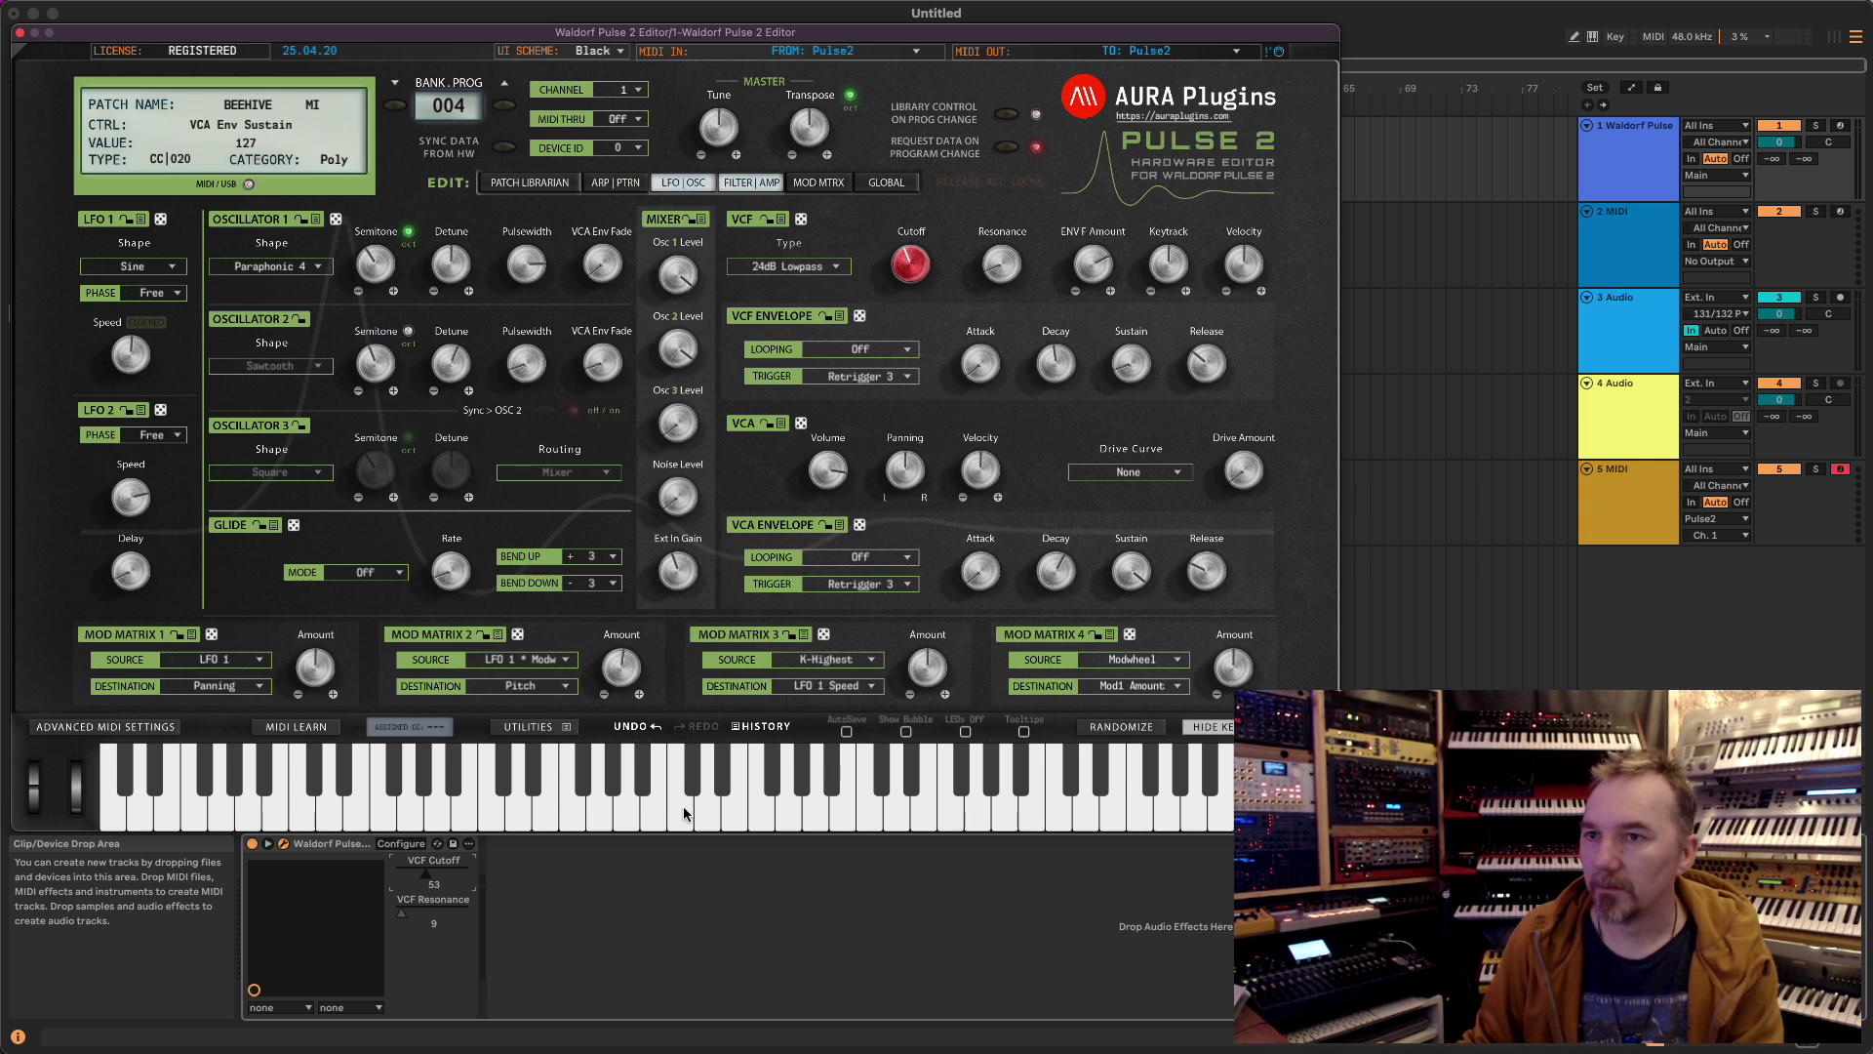
pyautogui.click(552, 812)
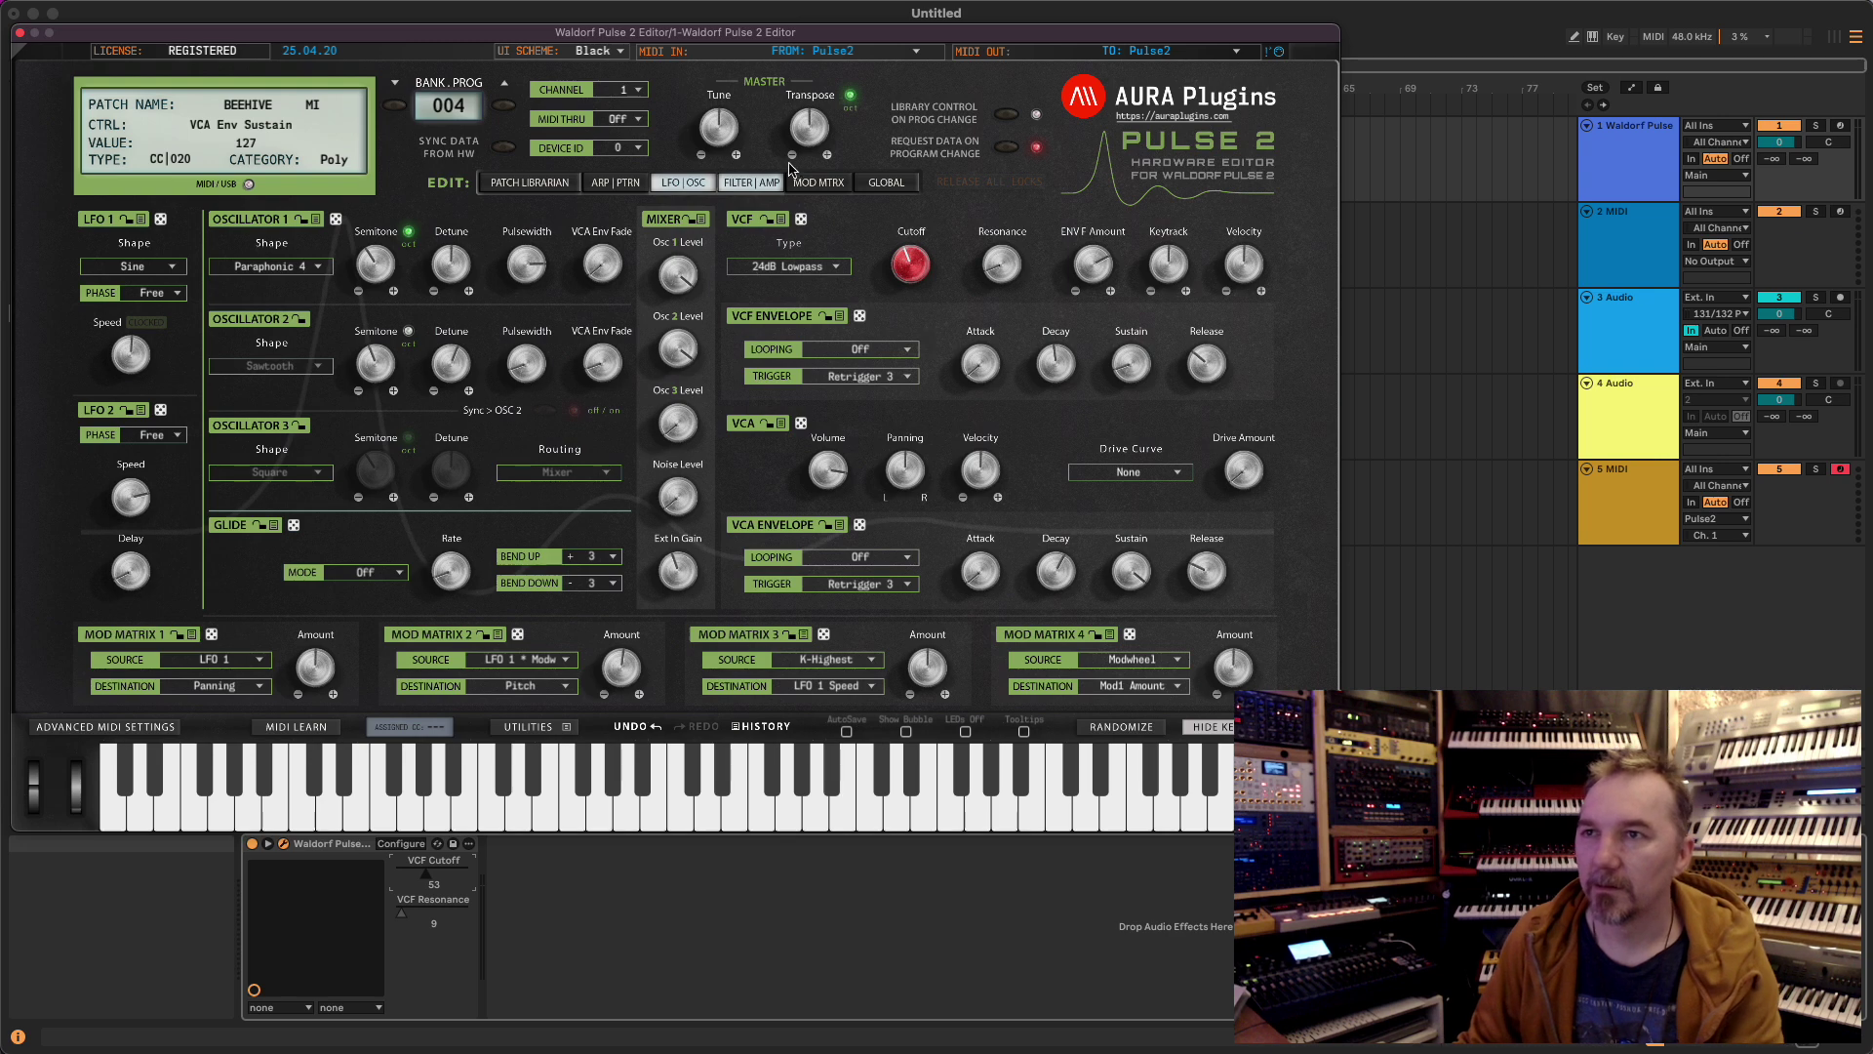
# - Open the Patch Librarian, look through the program choices of the 001 - 010 group, and close the list unchanged
pyautogui.click(530, 182)
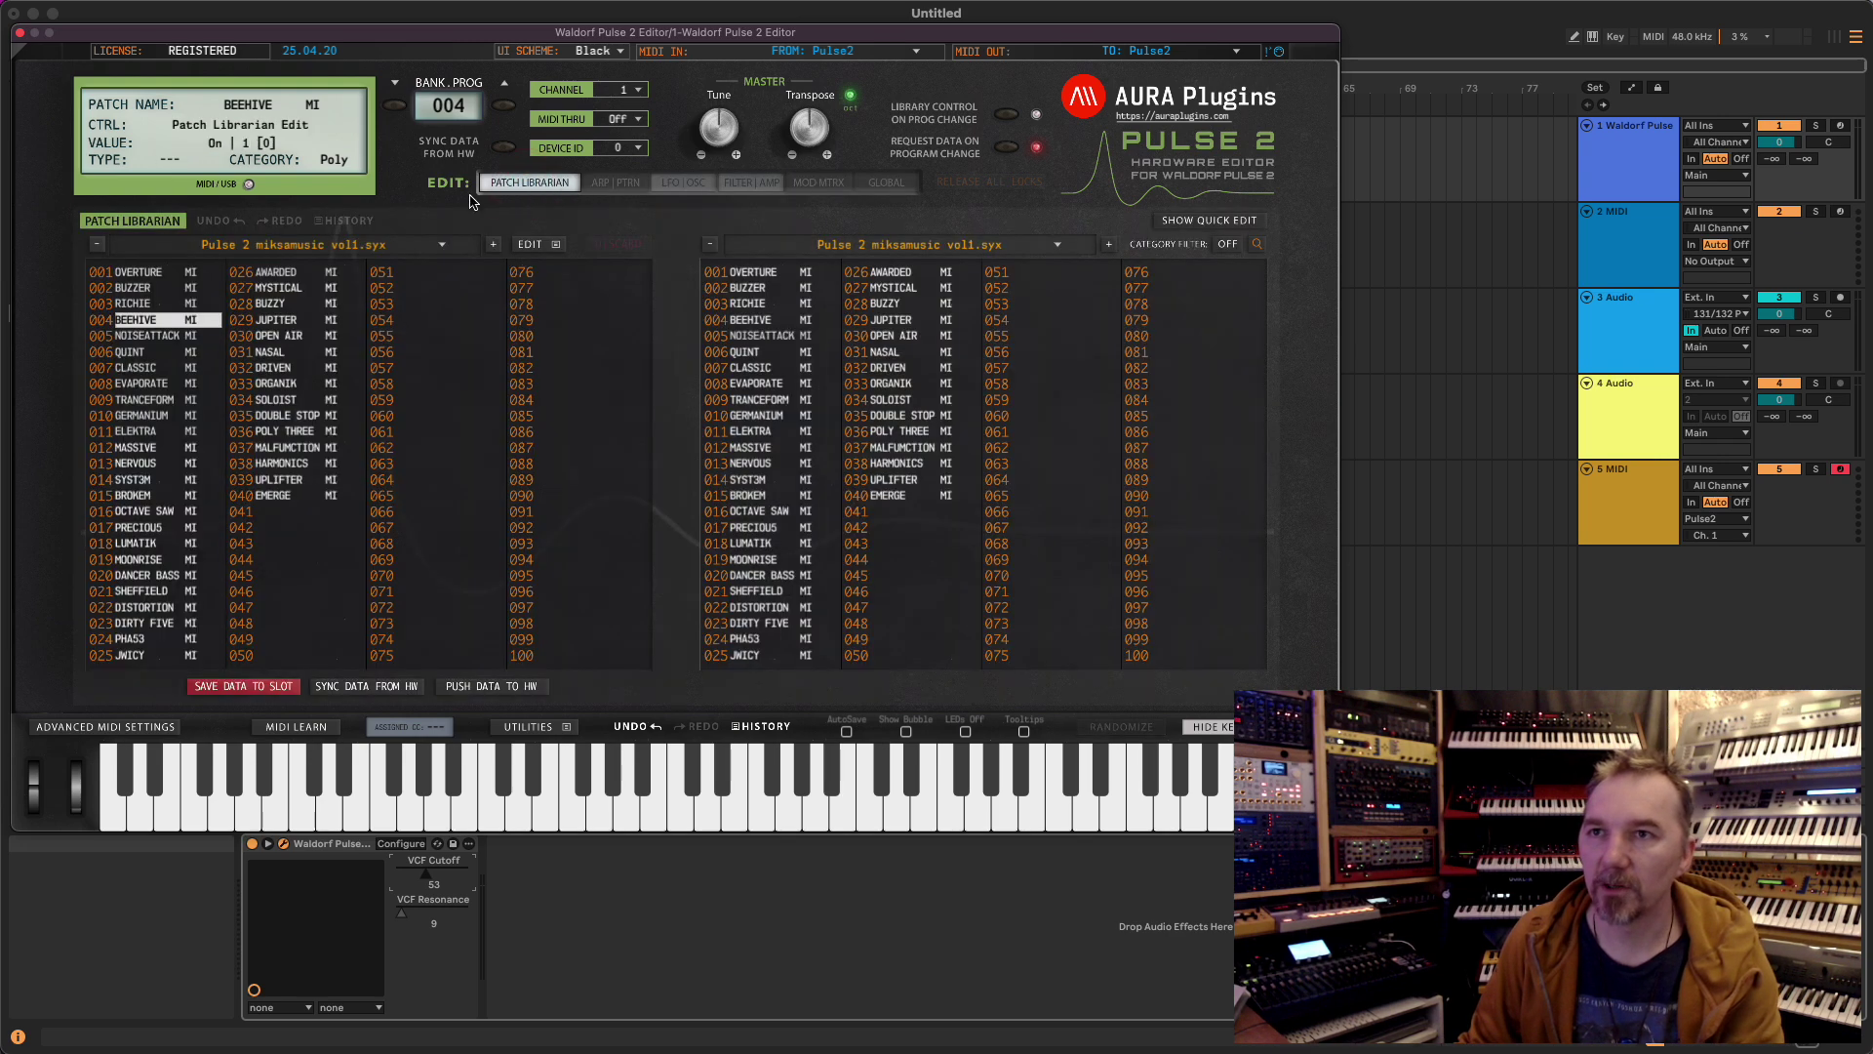
pyautogui.click(465, 116)
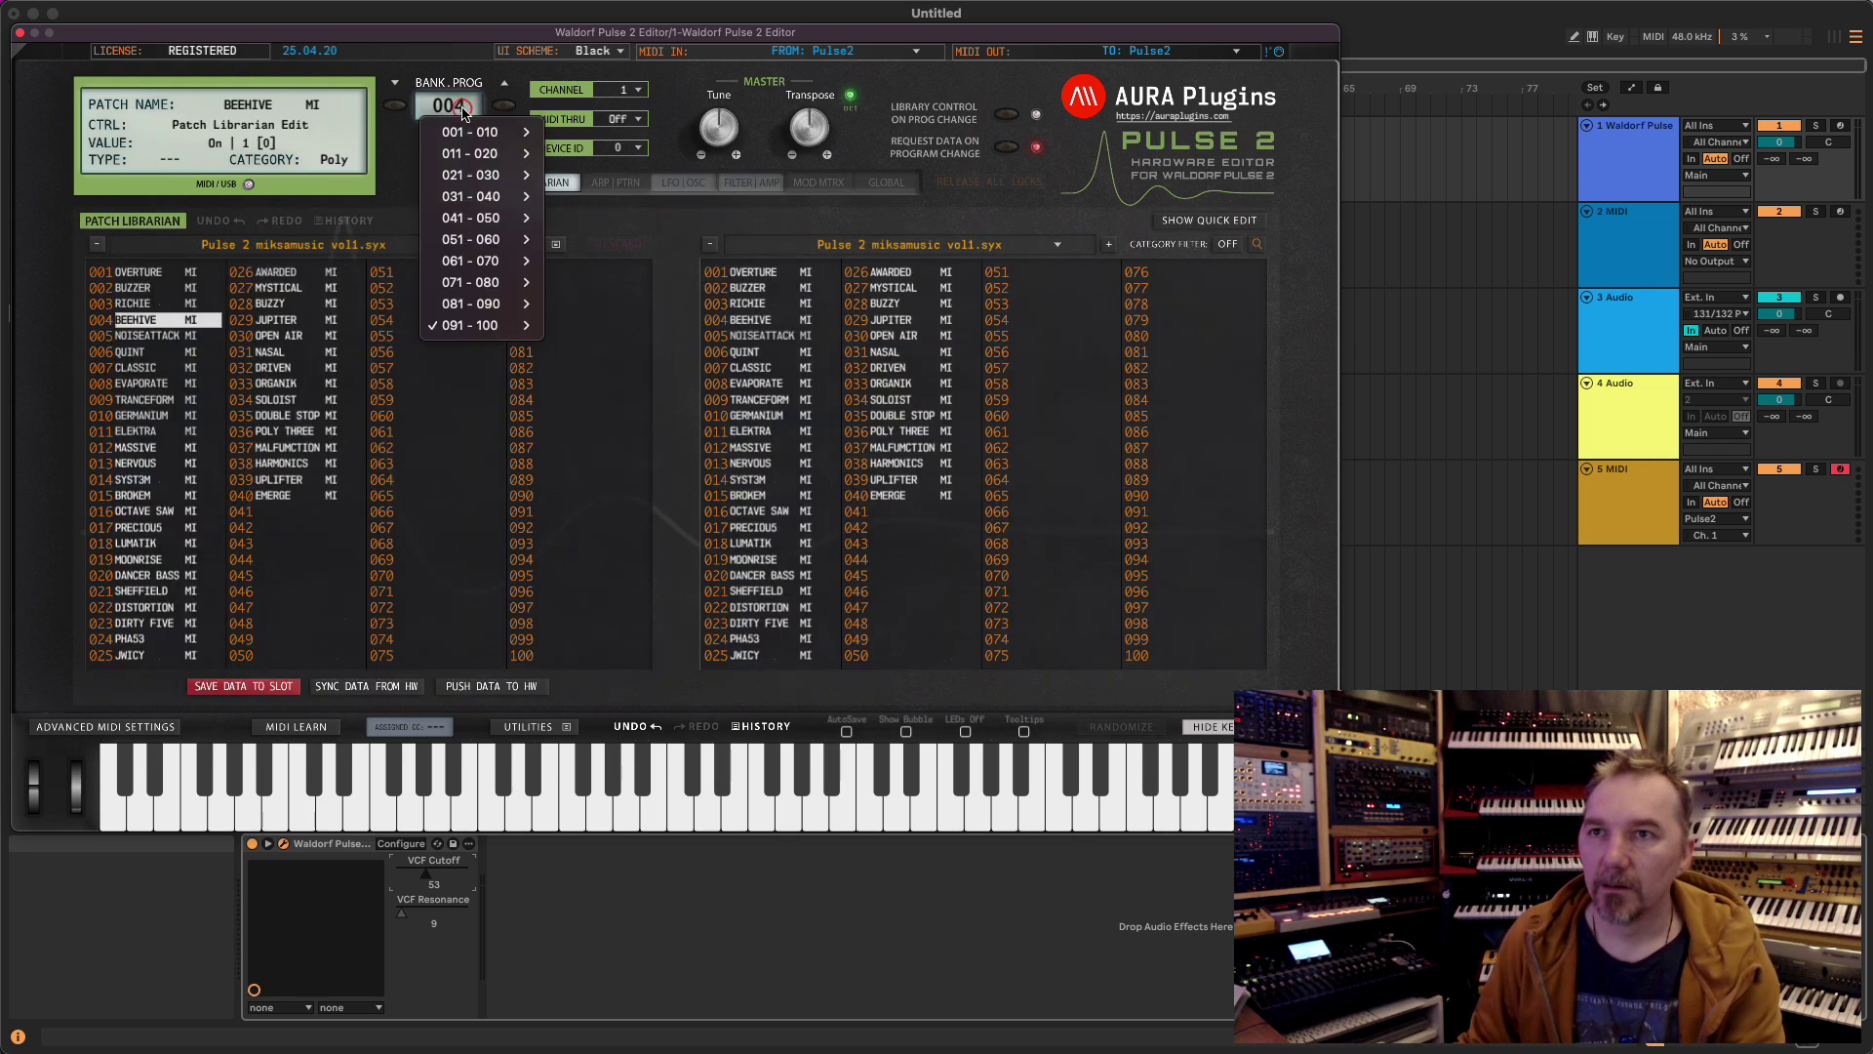
pyautogui.moveTo(475, 139)
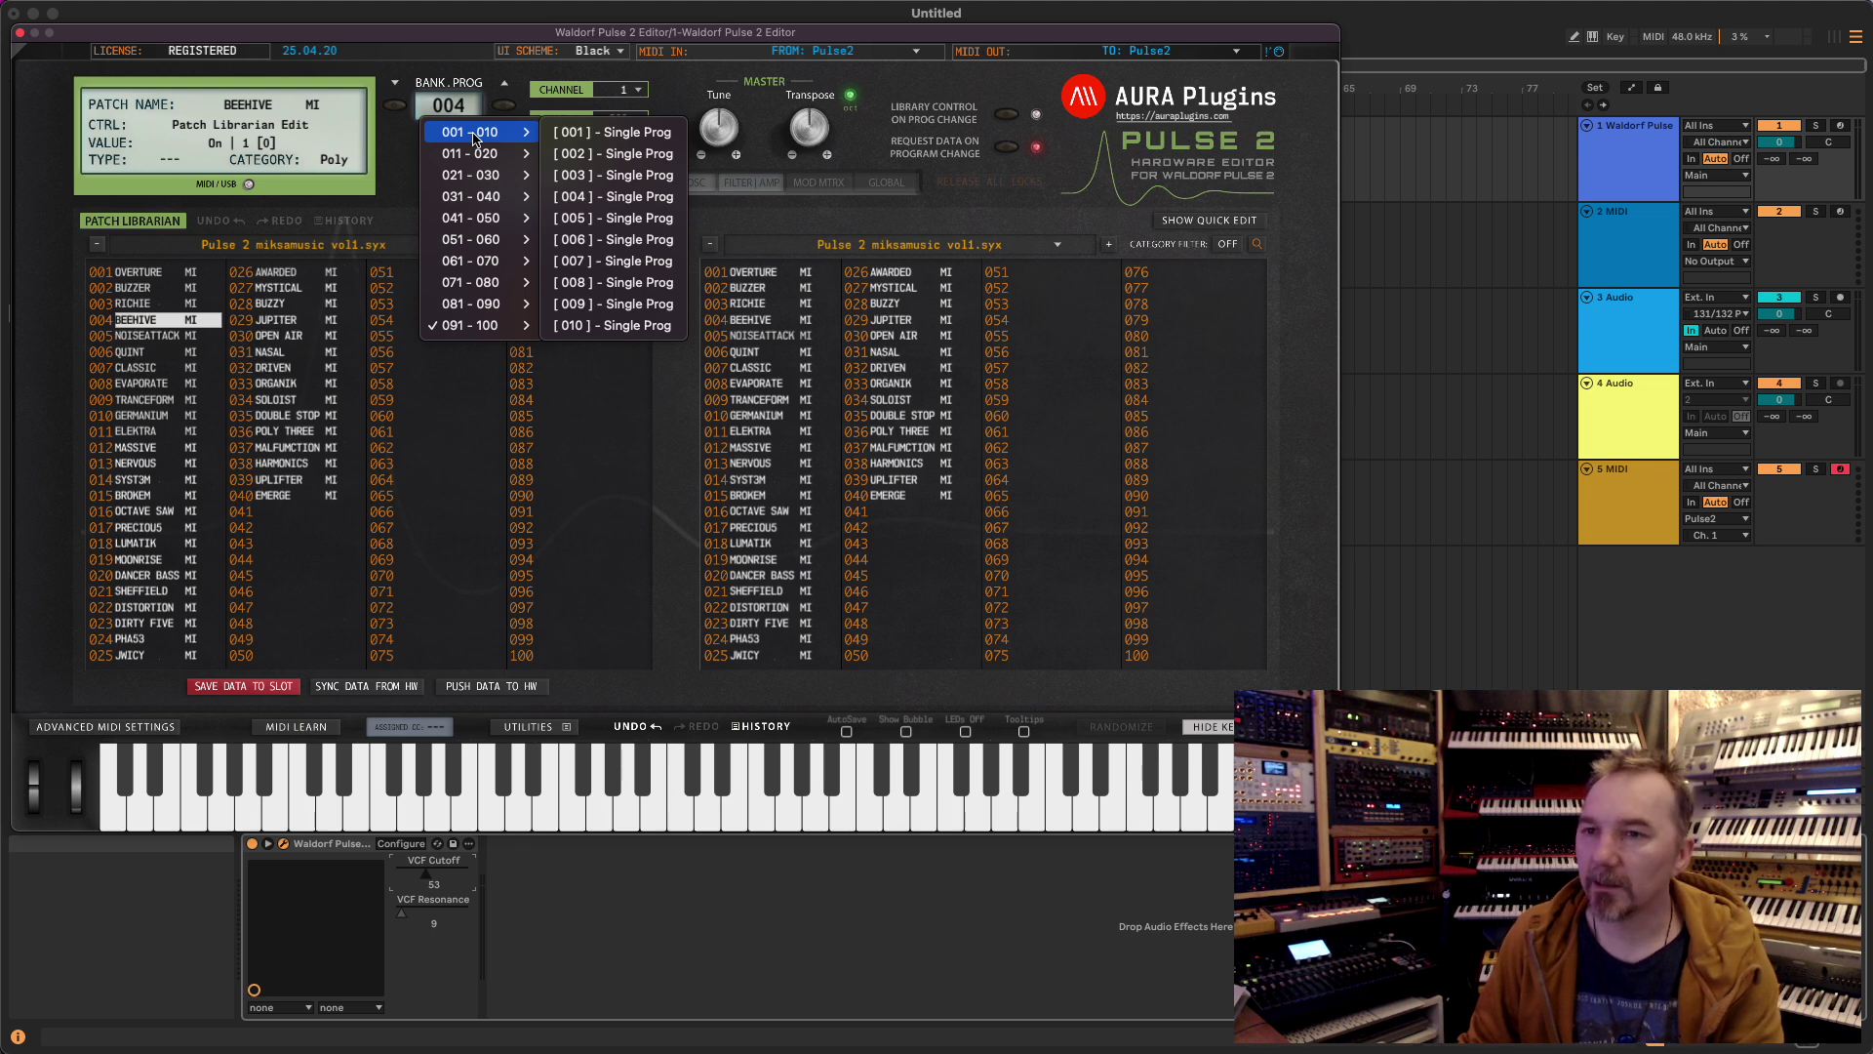
pyautogui.click(554, 38)
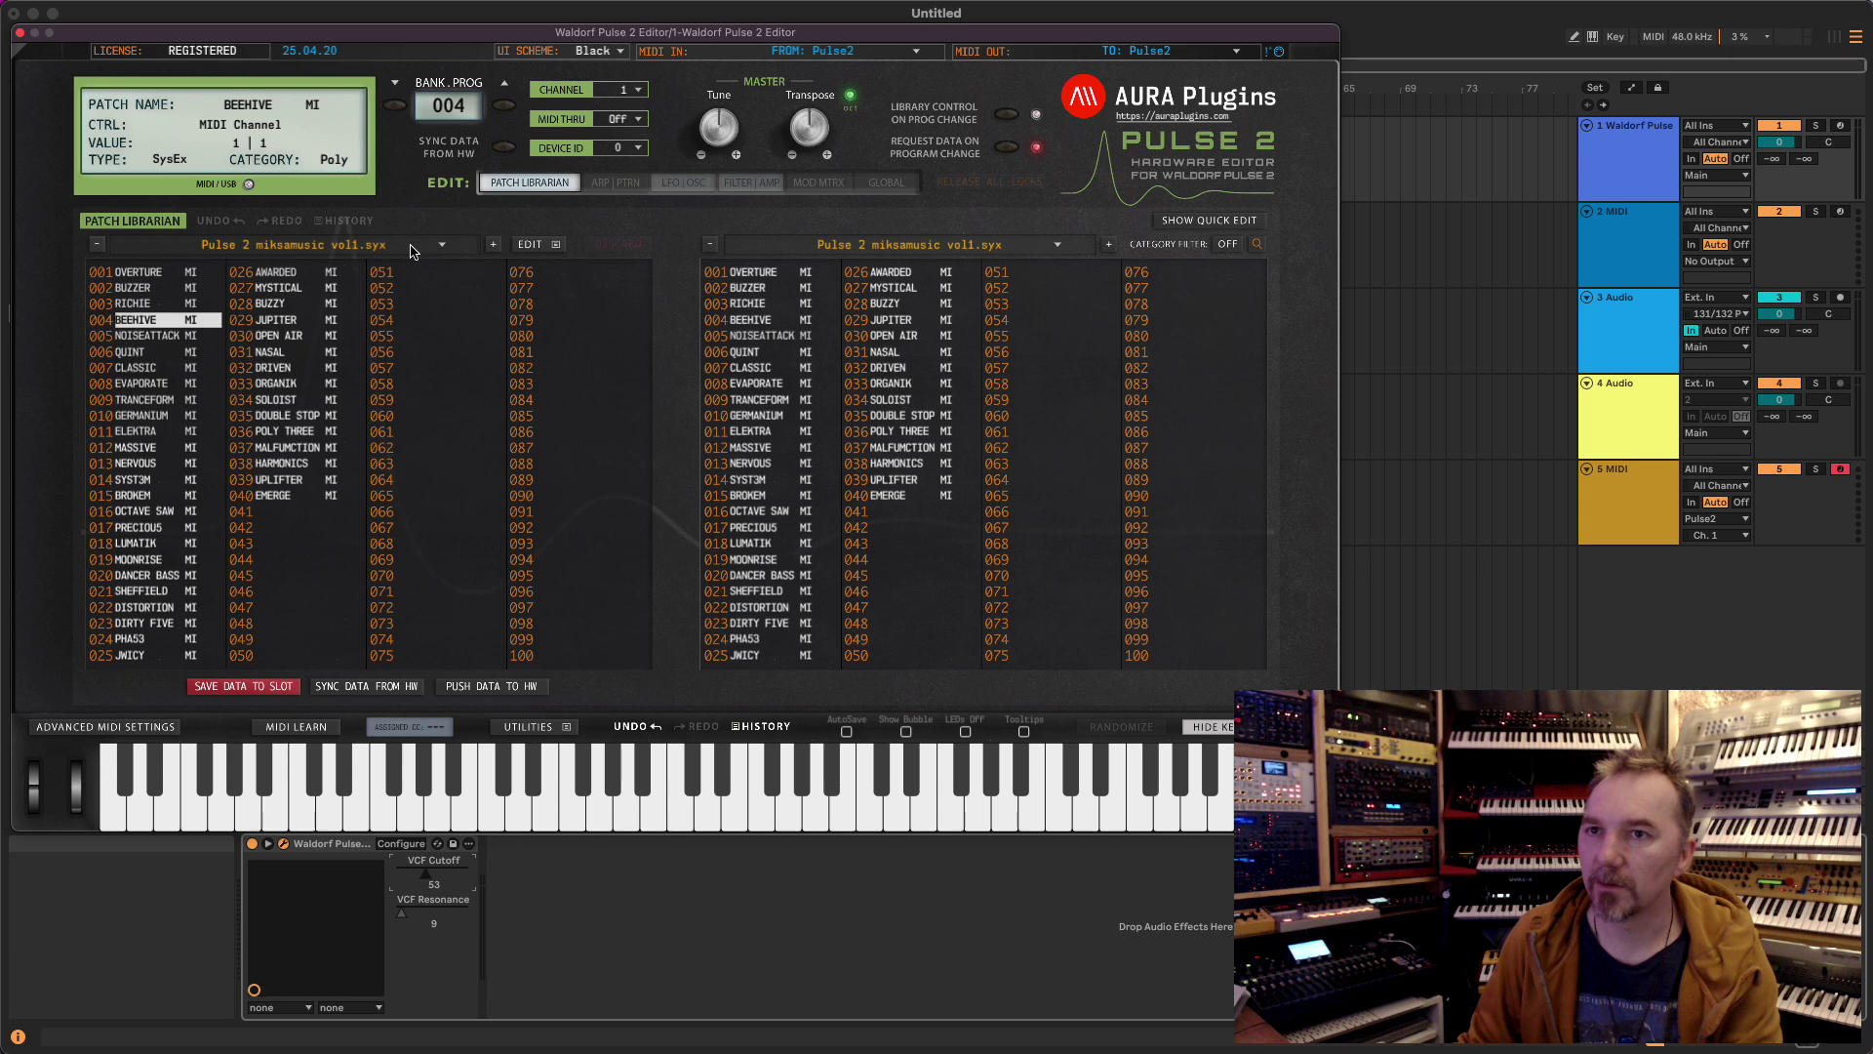
# - Load the bank Pulse 2 miksamusic vol2.syx in the first patch list and send patch 001 TOGETHER to the hardware
pyautogui.click(492, 245)
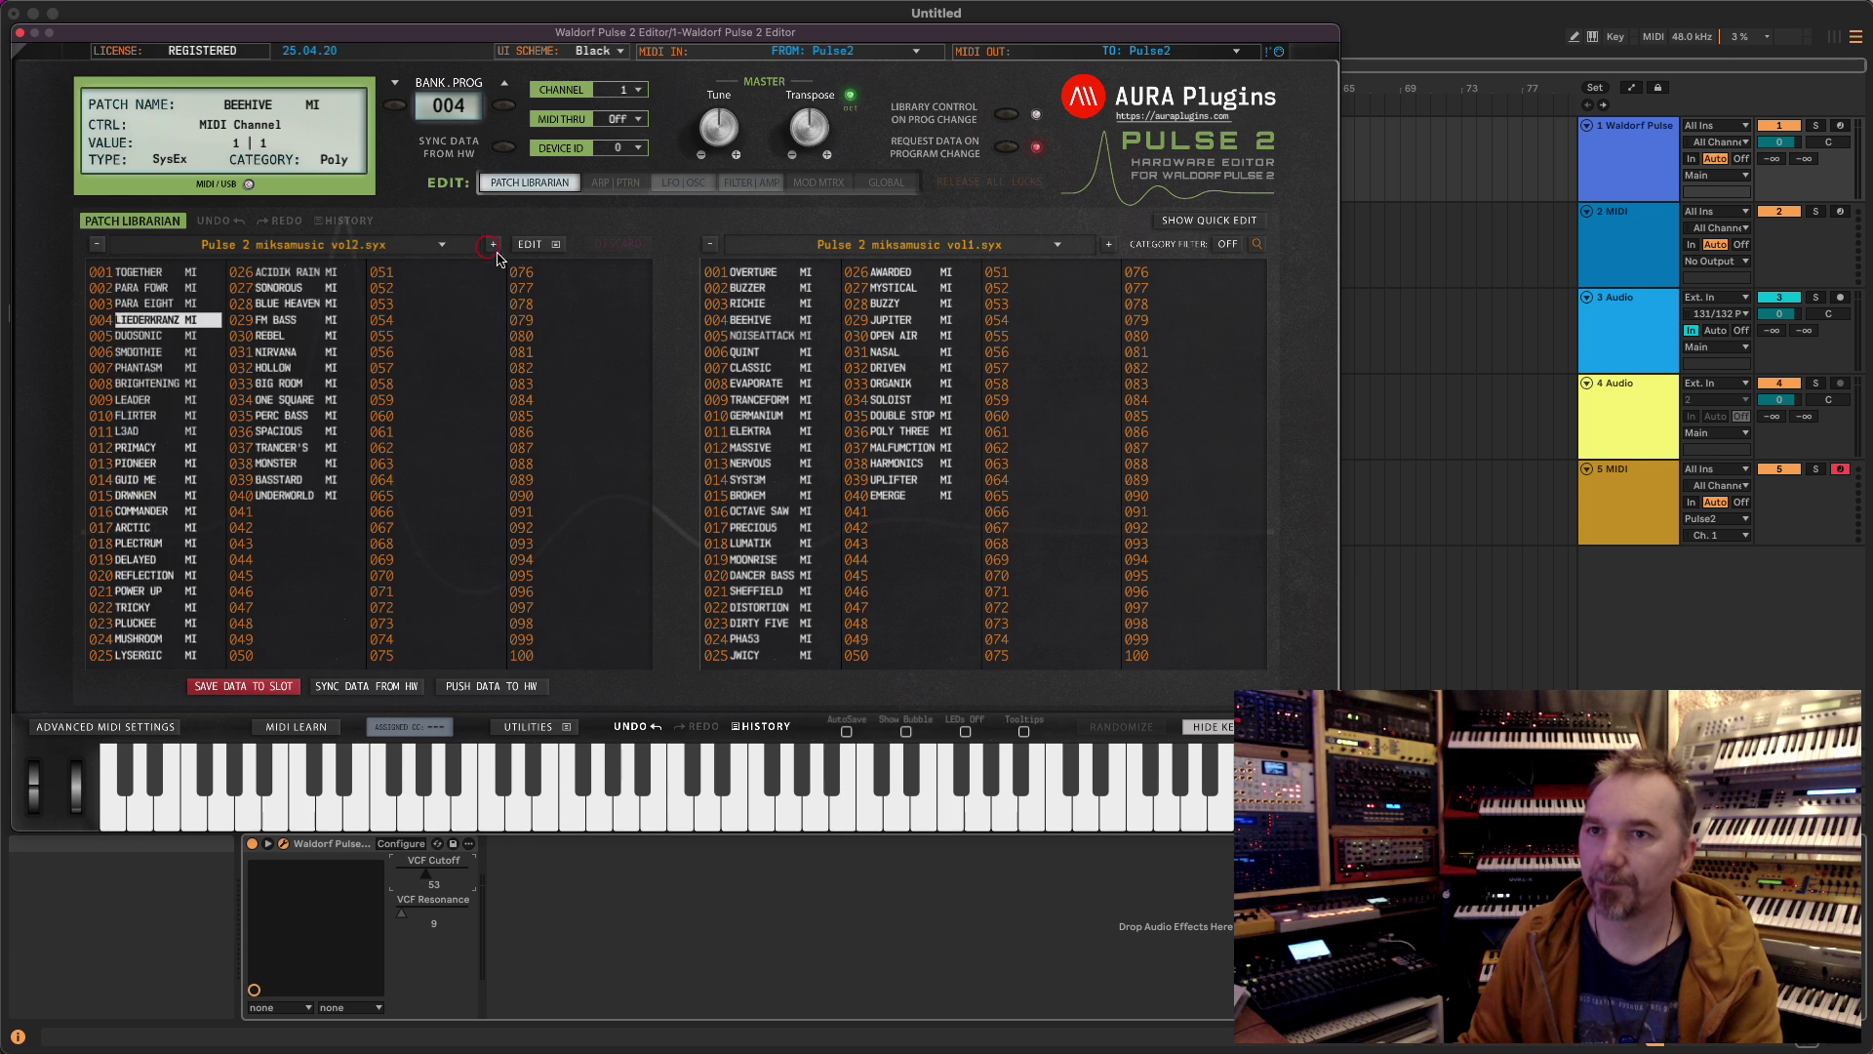
pyautogui.click(157, 277)
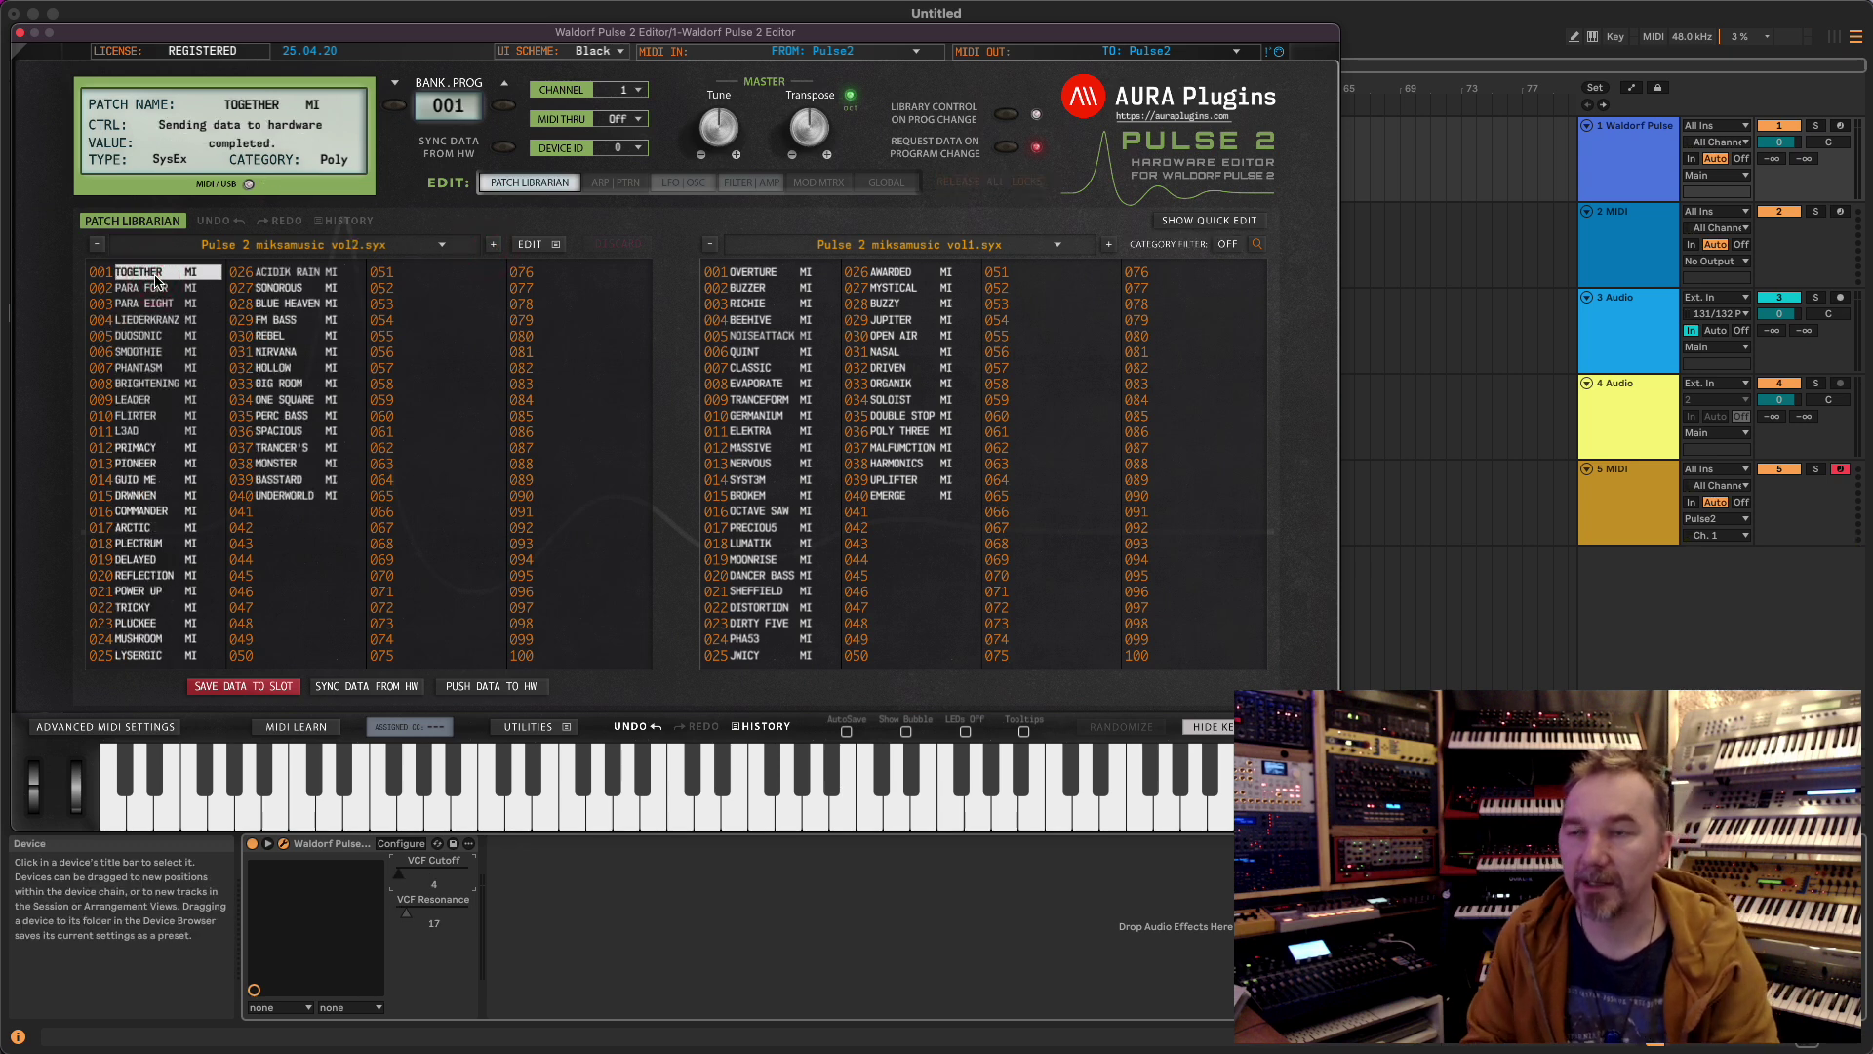